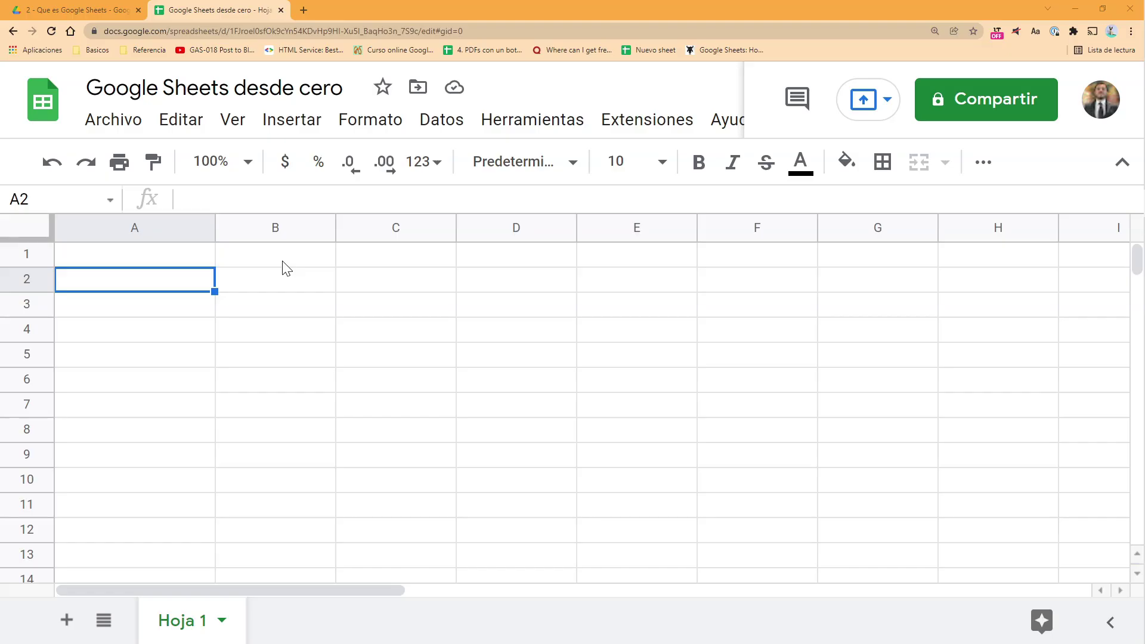
- Highlight the cell block A1:F12 in Hoja 1, and finish with only cell B3 selected
{"action": "left_click", "coordinate": [233, 338]}
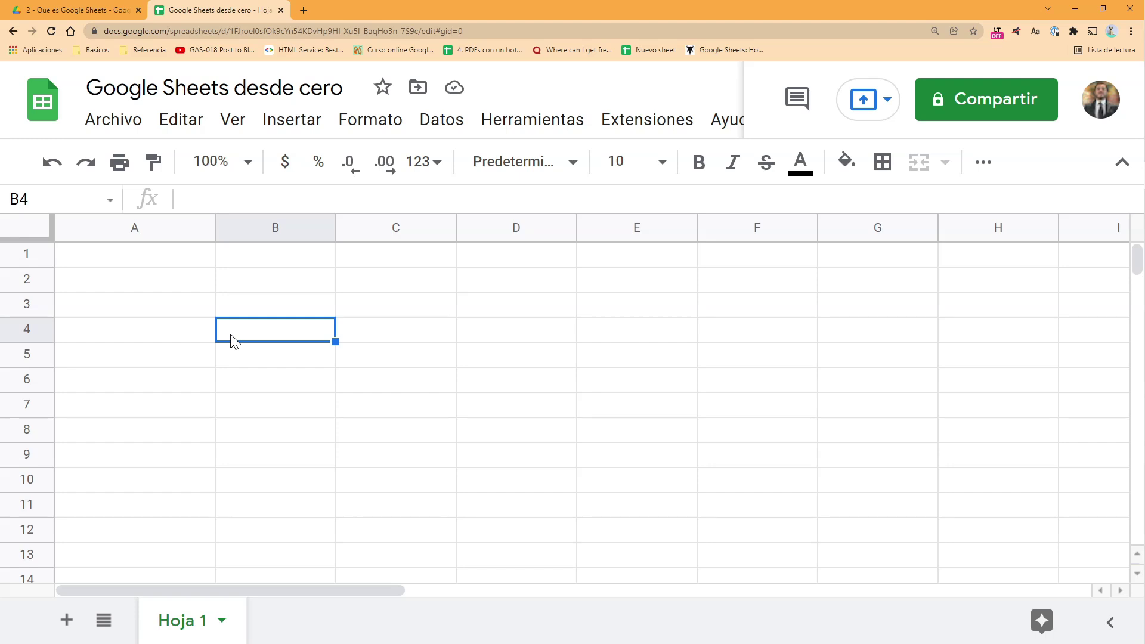
{"action": "left_click_drag", "start_coordinate": [161, 261], "coordinate": [786, 530]}
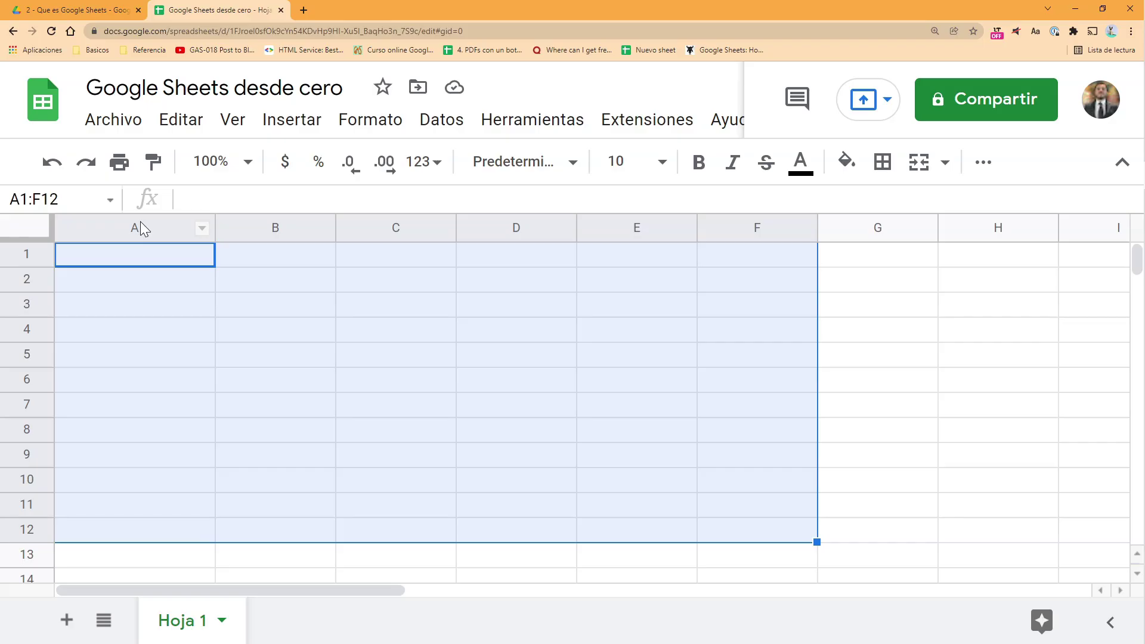
{"action": "left_click", "coordinate": [293, 306]}
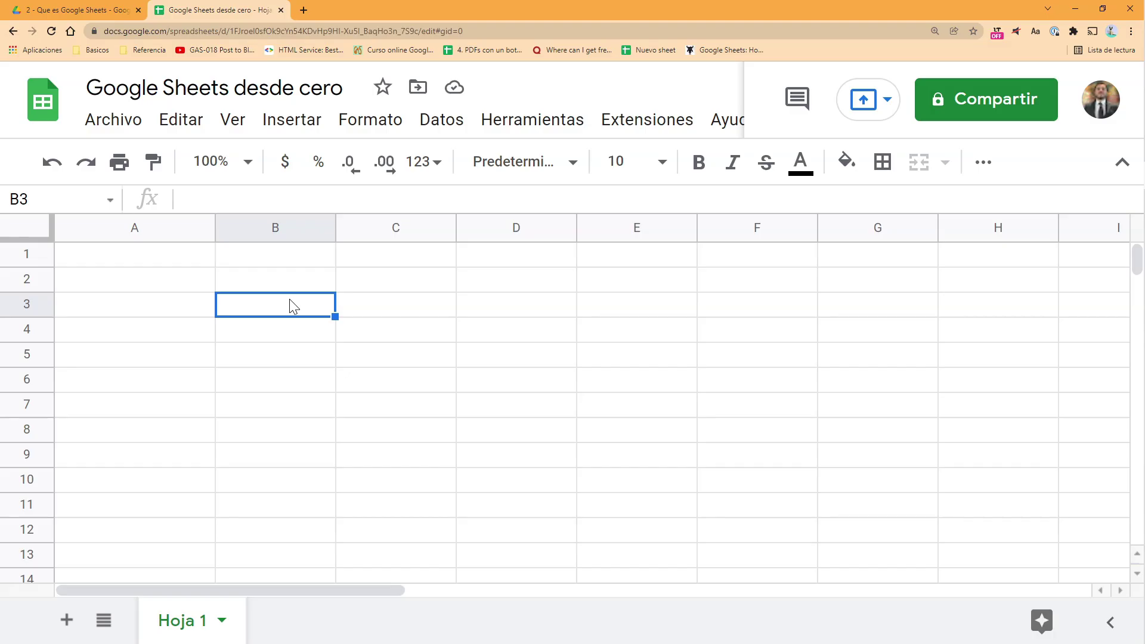
- Highlight the upper cells of columns A, B and C one column at a time, and select entire columns A and B
{"action": "left_click_drag", "start_coordinate": [194, 259], "coordinate": [187, 529]}
{"action": "left_click_drag", "start_coordinate": [292, 258], "coordinate": [280, 507]}
{"action": "left_click_drag", "start_coordinate": [393, 263], "coordinate": [429, 538]}
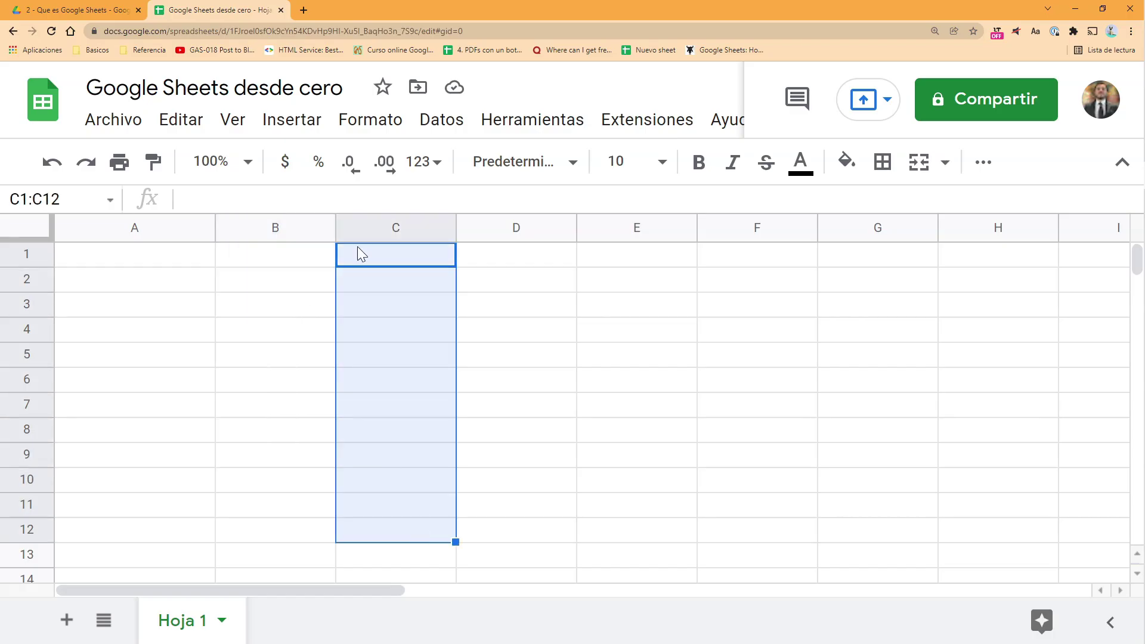
{"action": "left_click", "coordinate": [153, 229]}
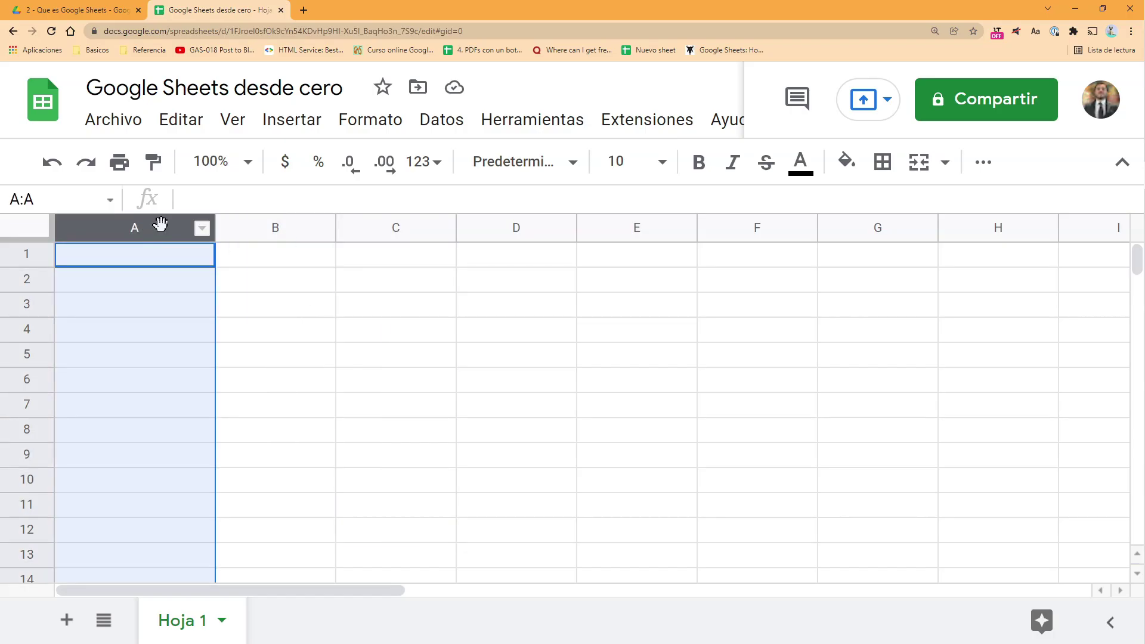
{"action": "left_click", "coordinate": [239, 228]}
{"action": "left_click", "coordinate": [362, 261]}
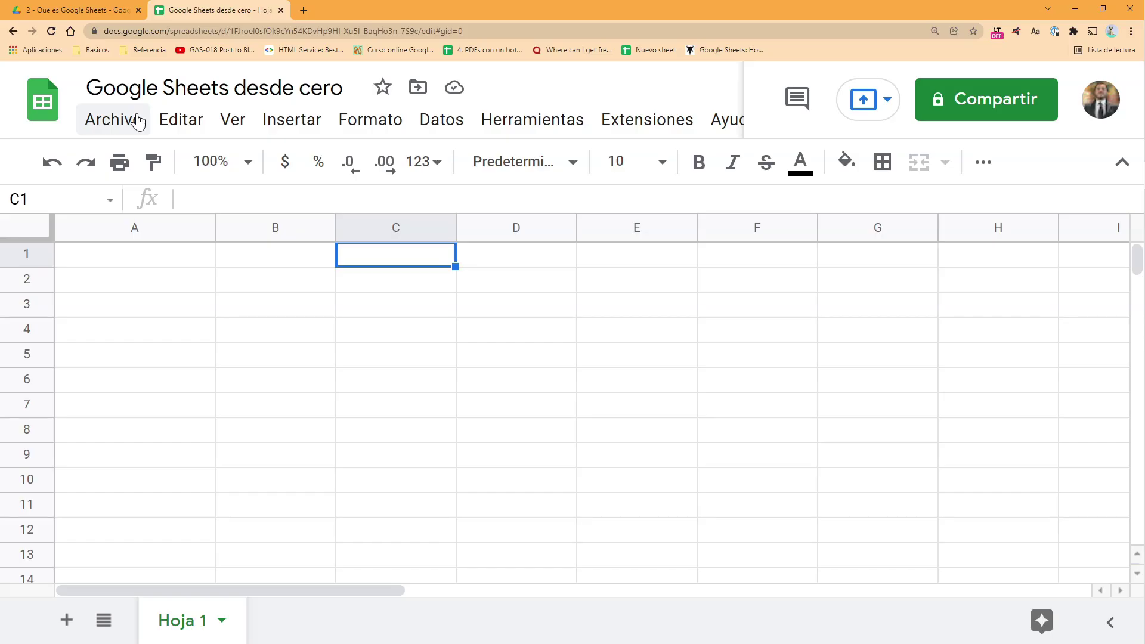
- Review the spreadsheet's file commands and its available download formats without choosing any
{"action": "left_click", "coordinate": [559, 281]}
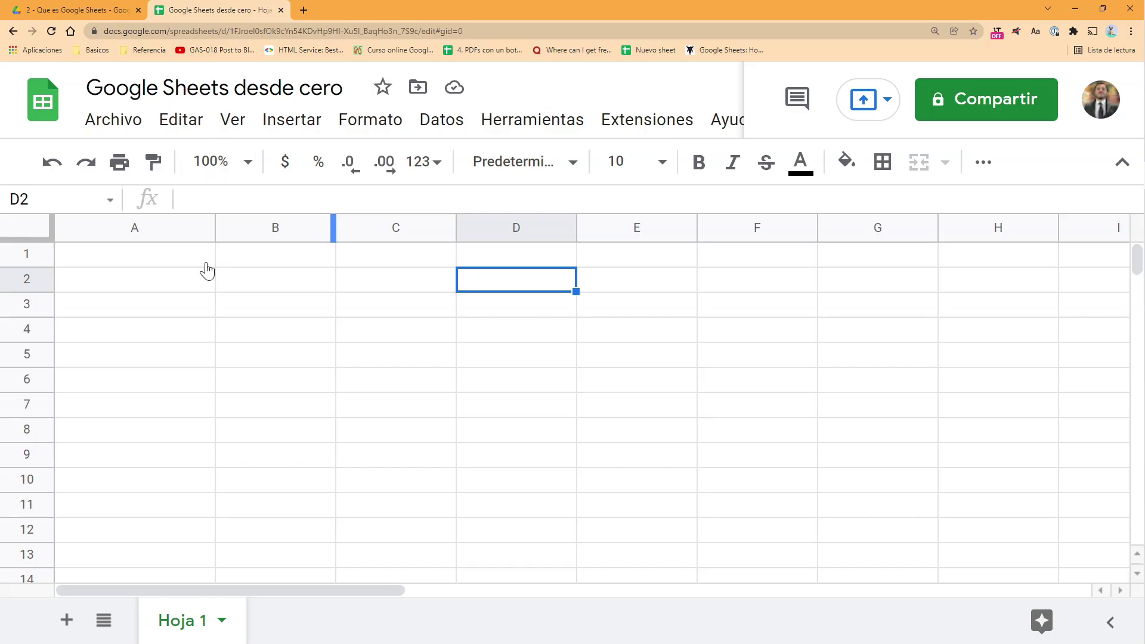
{"action": "left_click", "coordinate": [134, 122]}
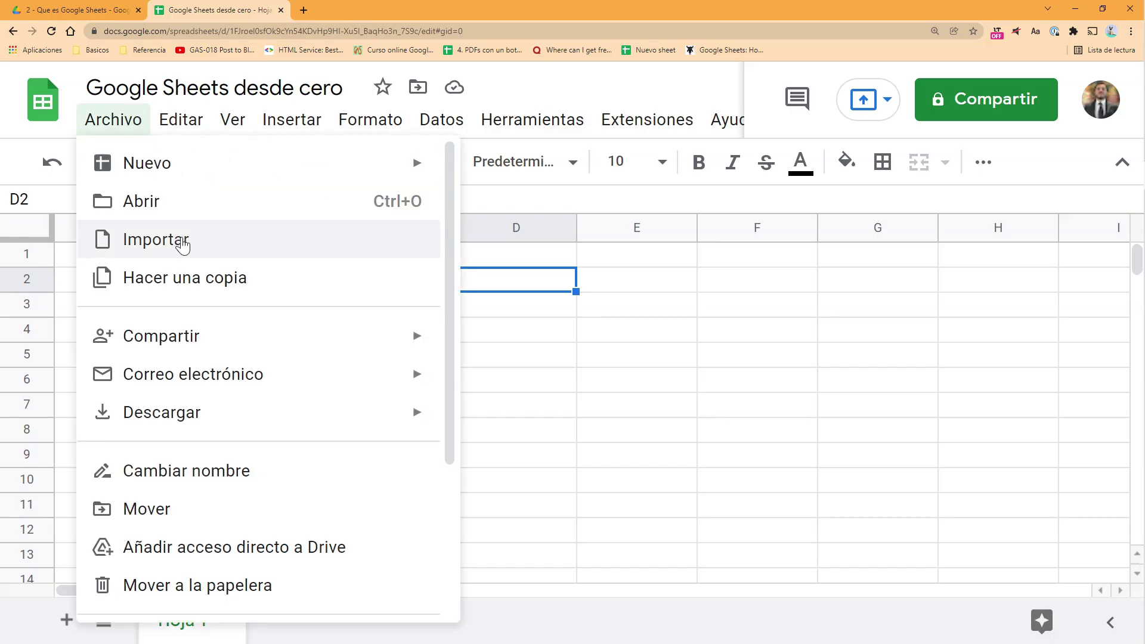
{"action": "left_click", "coordinate": [586, 351]}
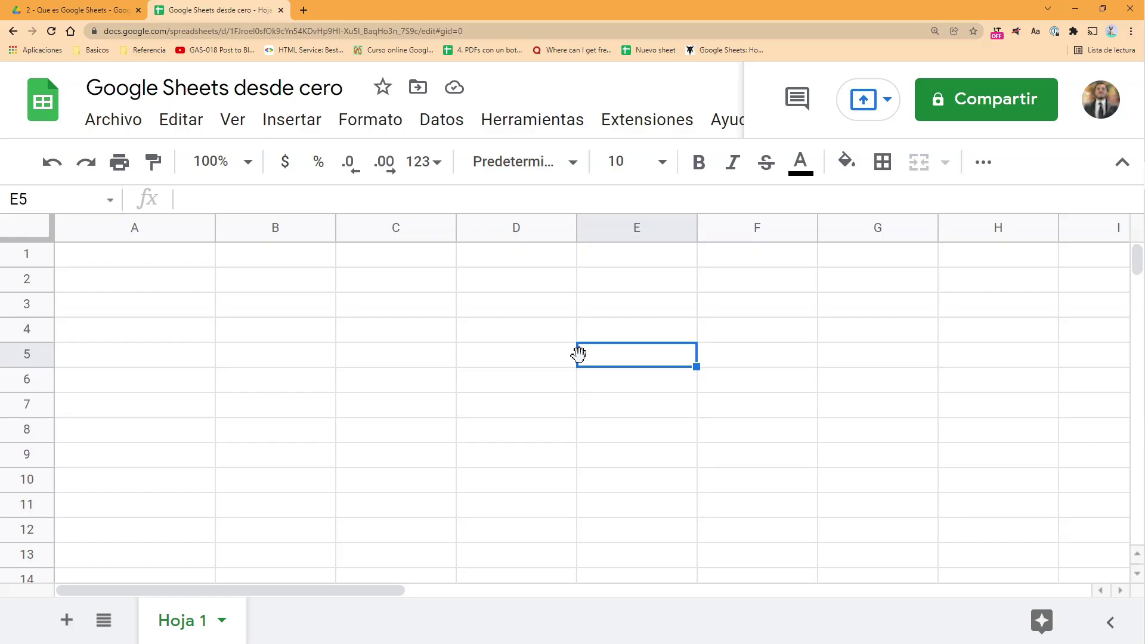
{"action": "left_click", "coordinate": [115, 121]}
{"action": "mouse_move", "coordinate": [167, 411]}
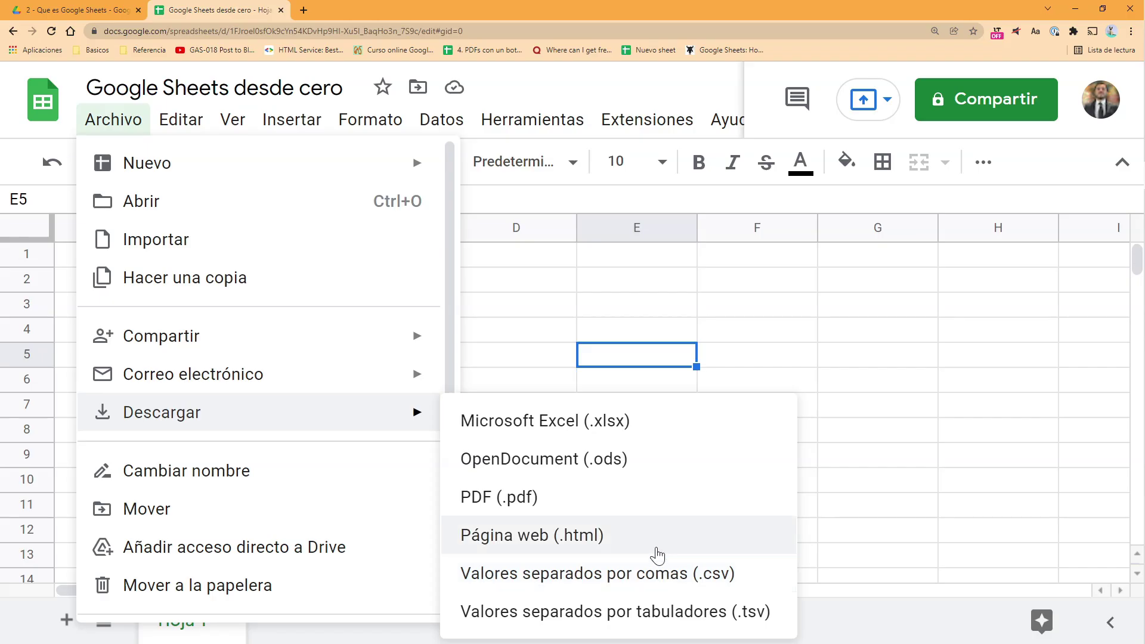
{"action": "left_click", "coordinate": [520, 267]}
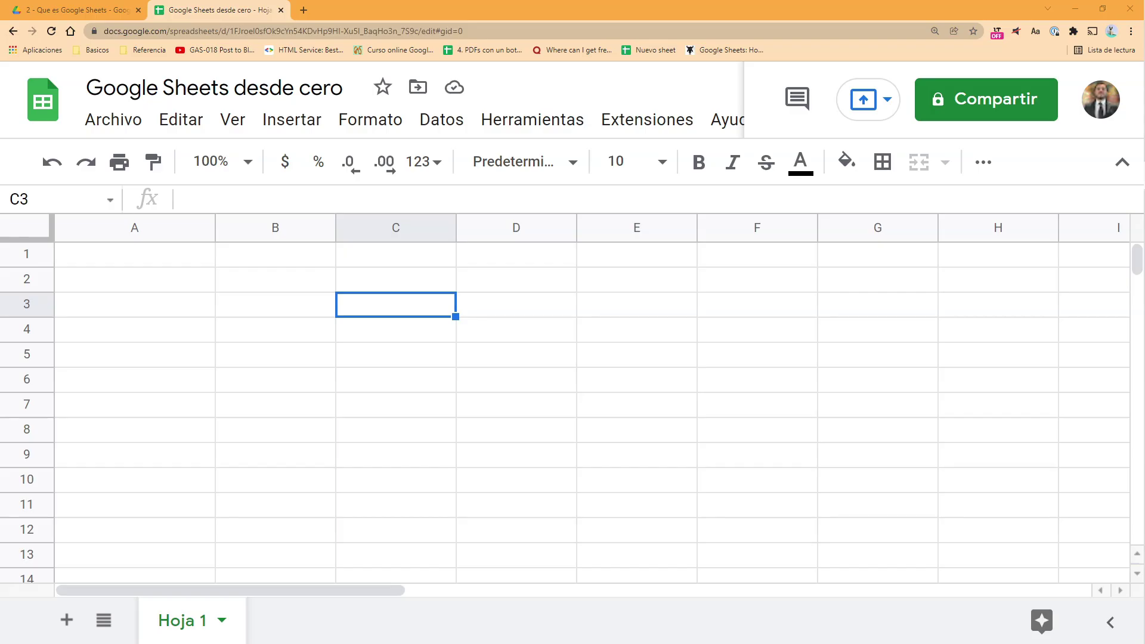
- Highlight the spreadsheet's web address and check the Microsoft Excel (.xlsx) download option without using it
{"action": "left_click", "coordinate": [283, 31]}
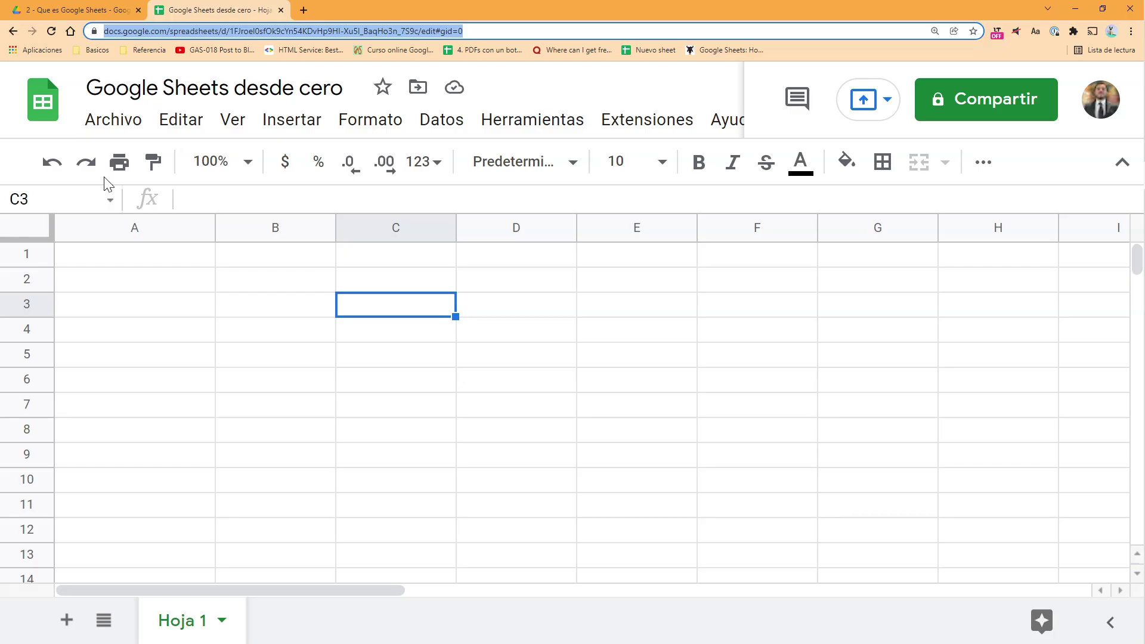
{"action": "left_click", "coordinate": [113, 119]}
{"action": "mouse_move", "coordinate": [203, 414]}
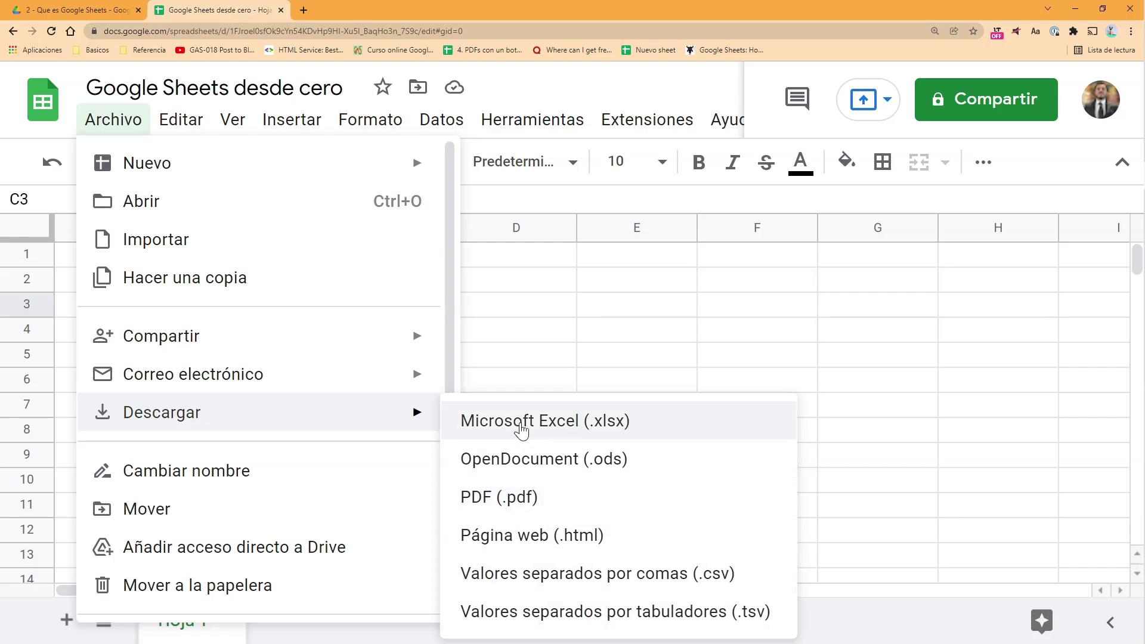
{"action": "left_click", "coordinate": [548, 356]}
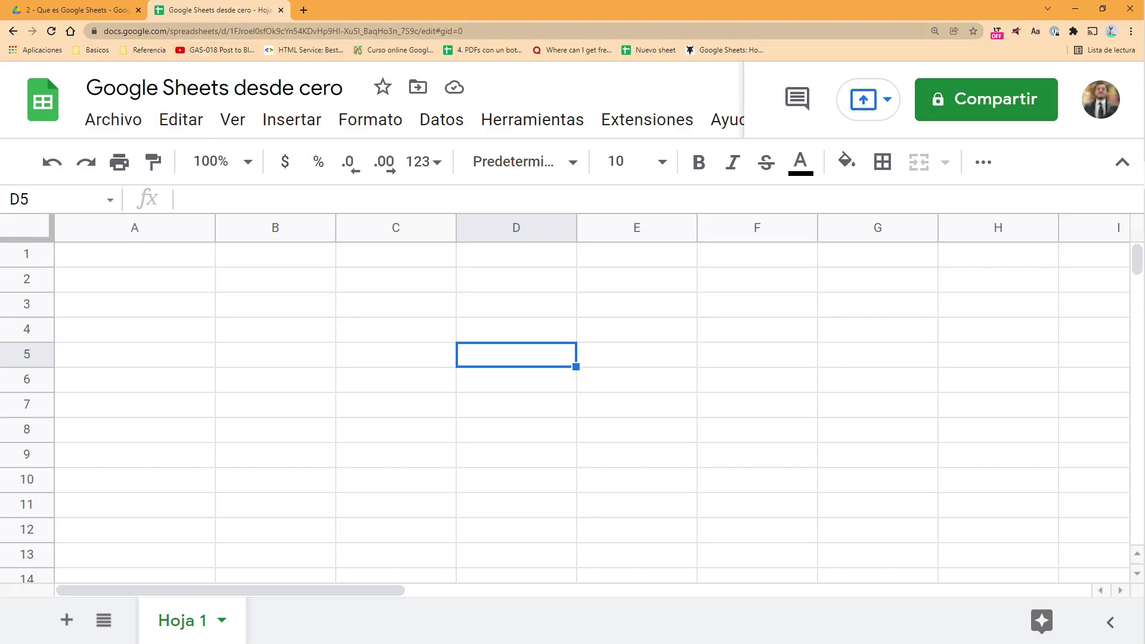
- Highlight the spreadsheet's full web address, and mark the document ID portion within it
{"action": "left_click_drag", "start_coordinate": [464, 31], "coordinate": [102, 31]}
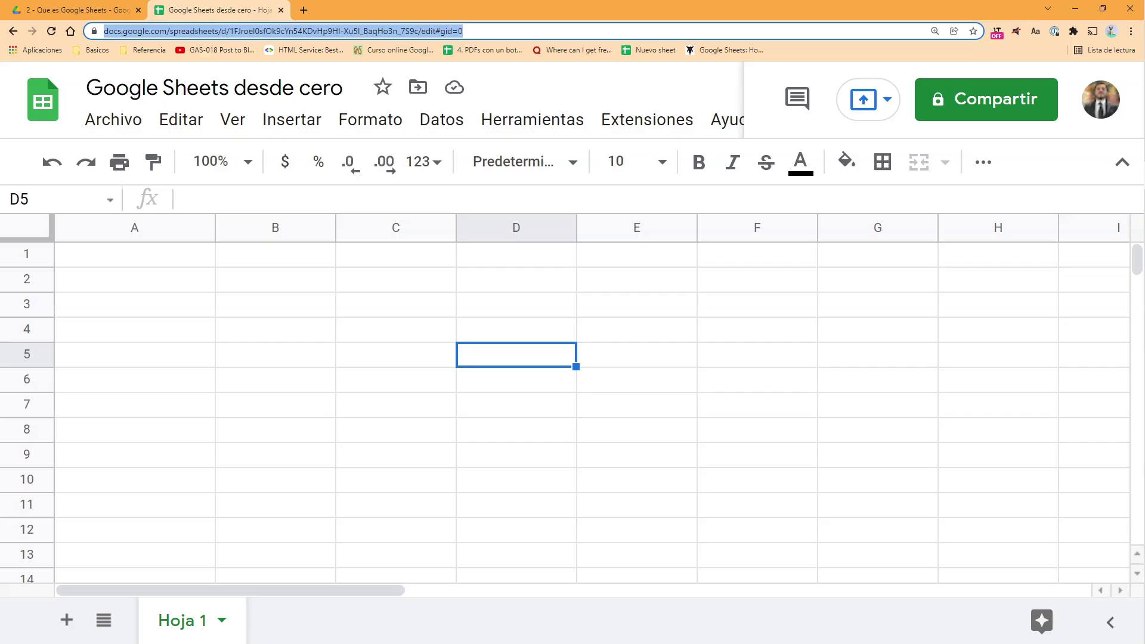
{"action": "left_click", "coordinate": [235, 31]}
{"action": "left_click_drag", "start_coordinate": [257, 31], "coordinate": [446, 31]}
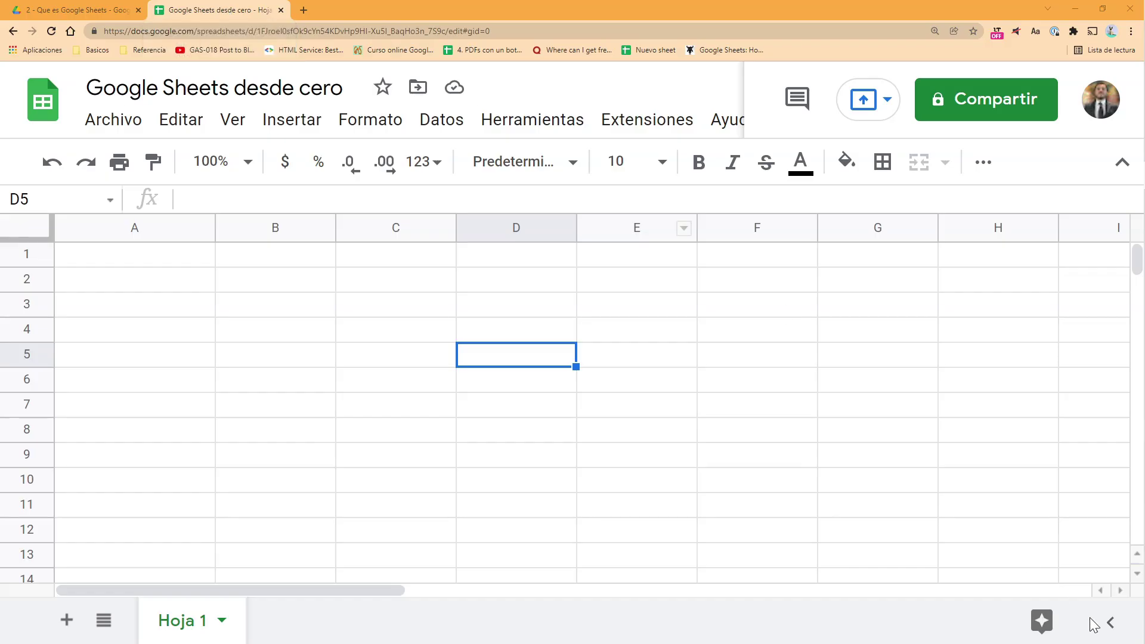
- Show the side panel of companion apps and view the day's Calendar agenda, closing the agenda when finished
{"action": "left_click", "coordinate": [1110, 623]}
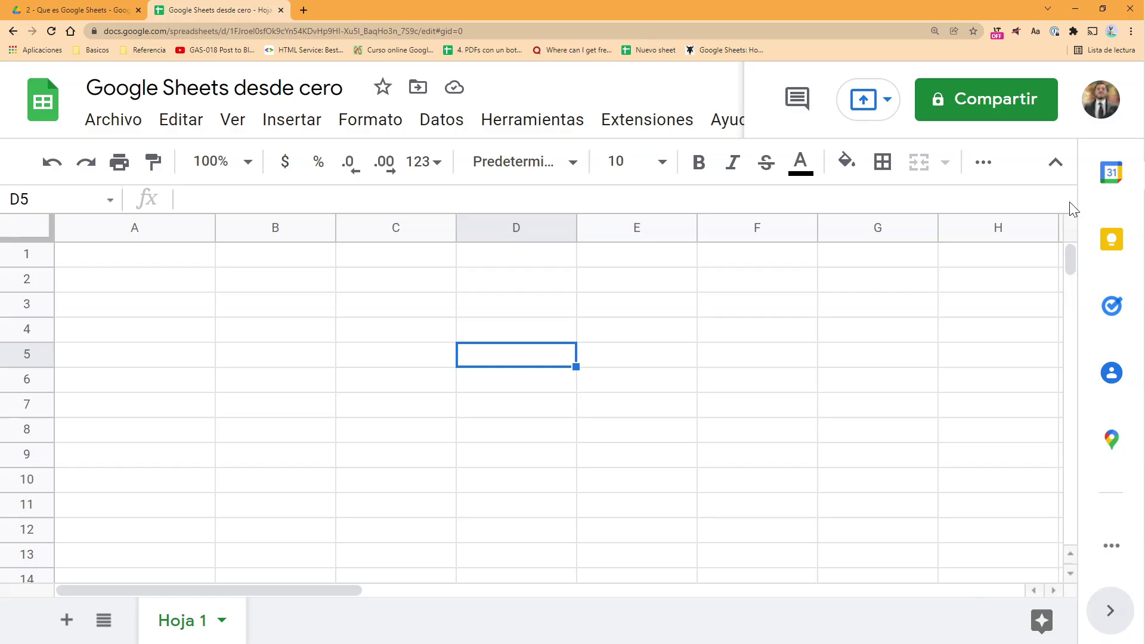
{"action": "left_click", "coordinate": [1113, 179]}
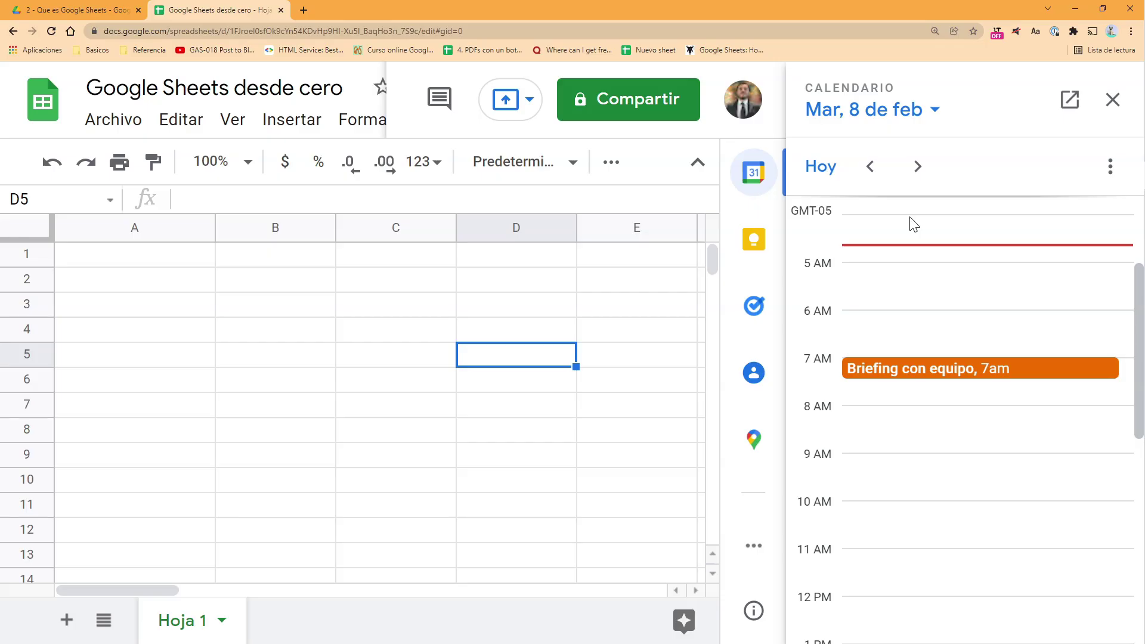
{"action": "left_click", "coordinate": [1110, 104]}
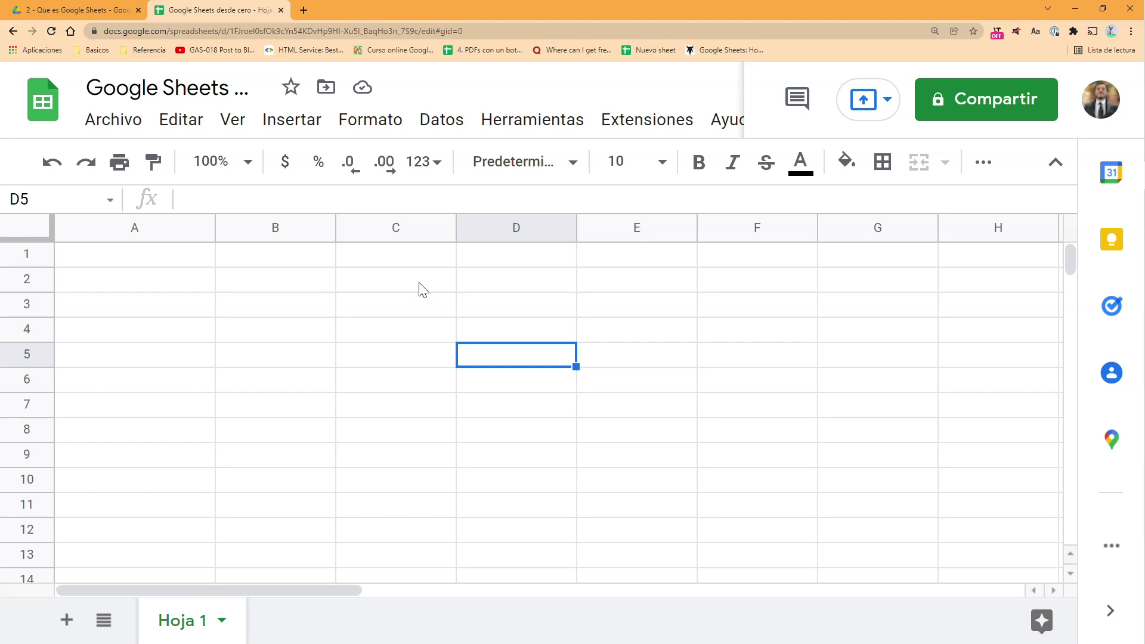
- Switch to Google Drive with the page enlarged, view the contents of Mi unidad, and return to the spreadsheet
{"action": "key", "text": "ctrl+Tab"}
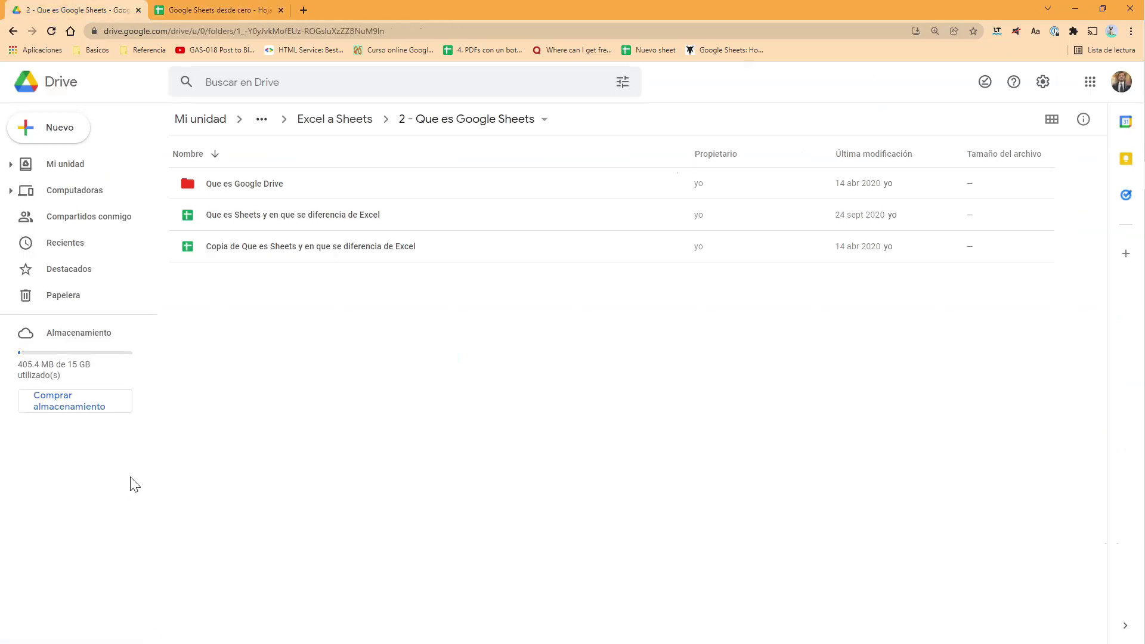
{"action": "key", "text": "ctrl+plus"}
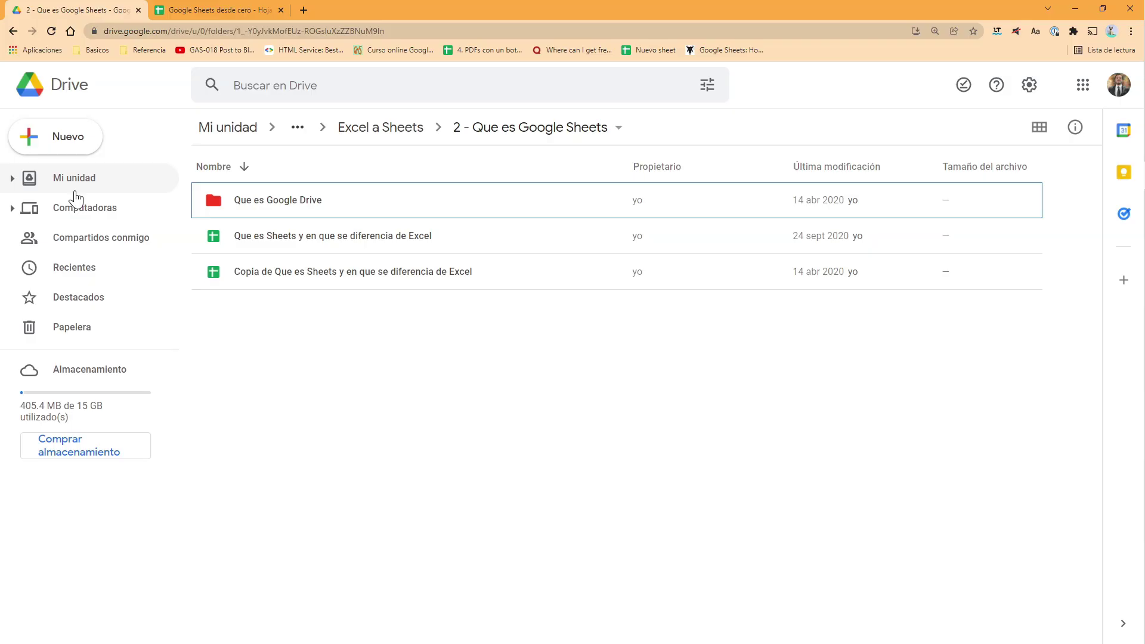
{"action": "left_click", "coordinate": [74, 191]}
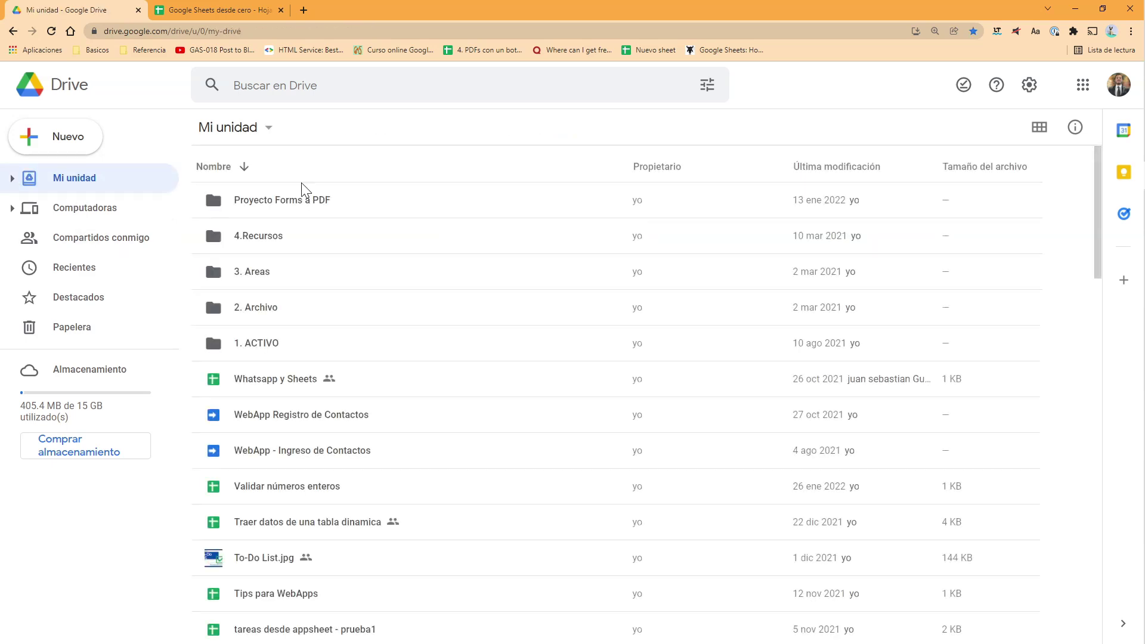
{"action": "left_click", "coordinate": [225, 9]}
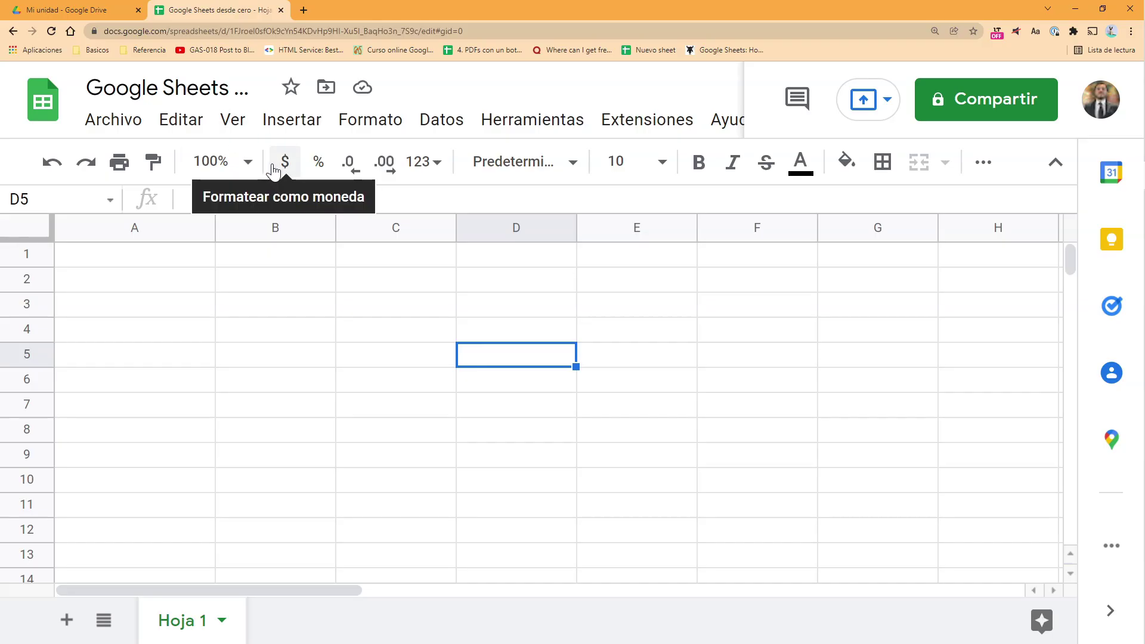
{"action": "left_click", "coordinate": [83, 9]}
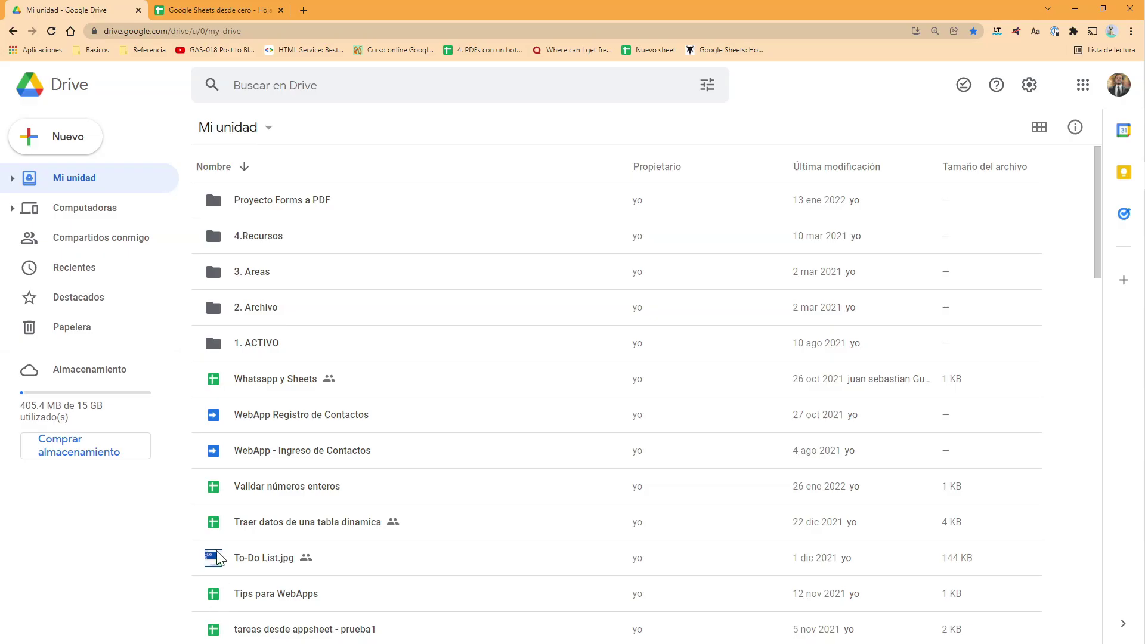
{"action": "left_click", "coordinate": [202, 8]}
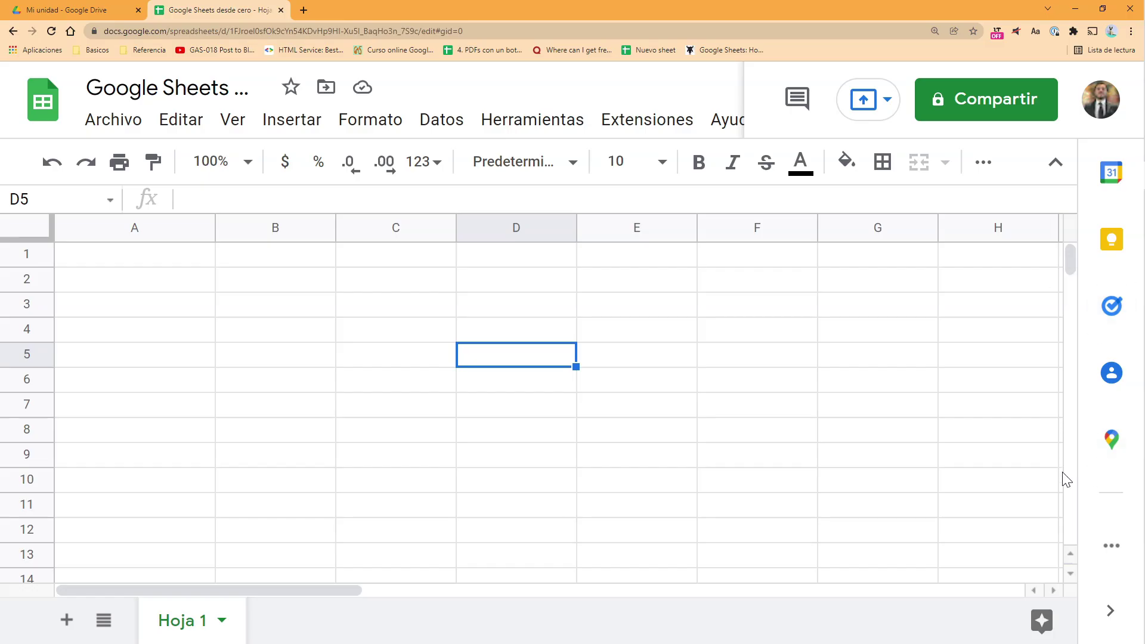
- Hide the side panel of companion apps and highlight the cell block A1:F10, finishing on cell C12
{"action": "left_click", "coordinate": [1106, 615]}
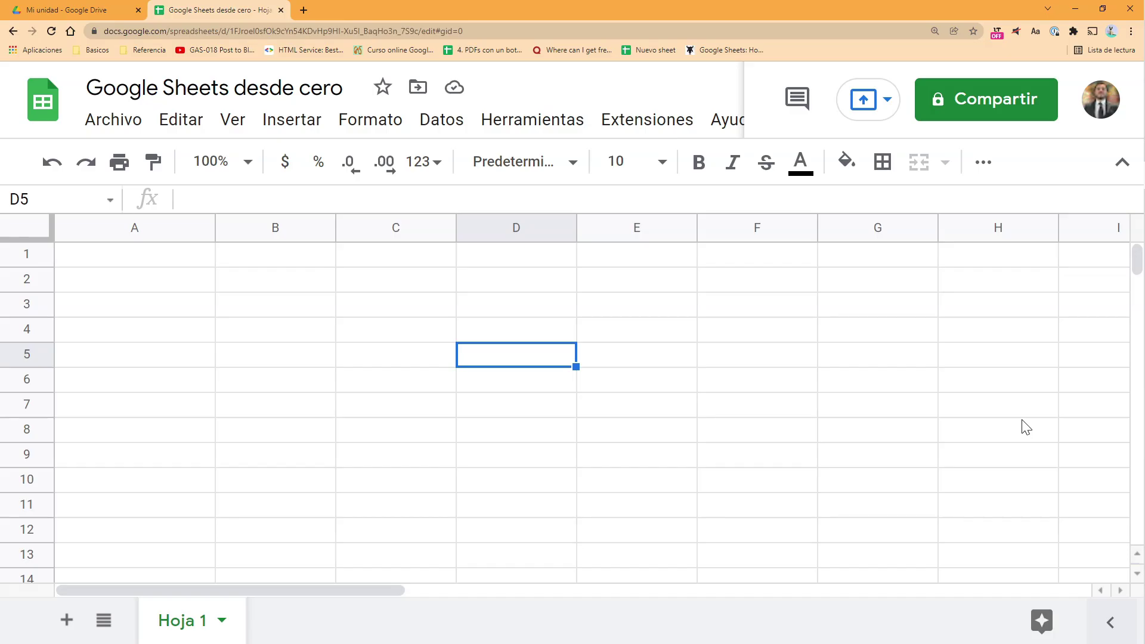
{"action": "left_click_drag", "start_coordinate": [159, 263], "coordinate": [275, 304]}
{"action": "left_click_drag", "start_coordinate": [399, 365], "coordinate": [757, 484]}
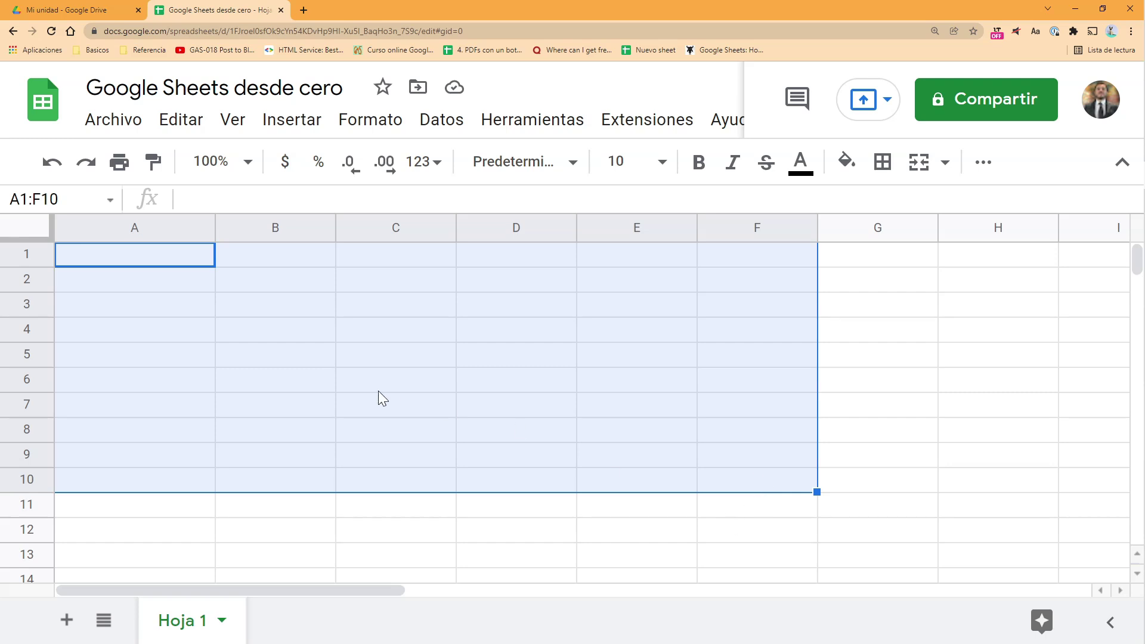
{"action": "left_click", "coordinate": [374, 532]}
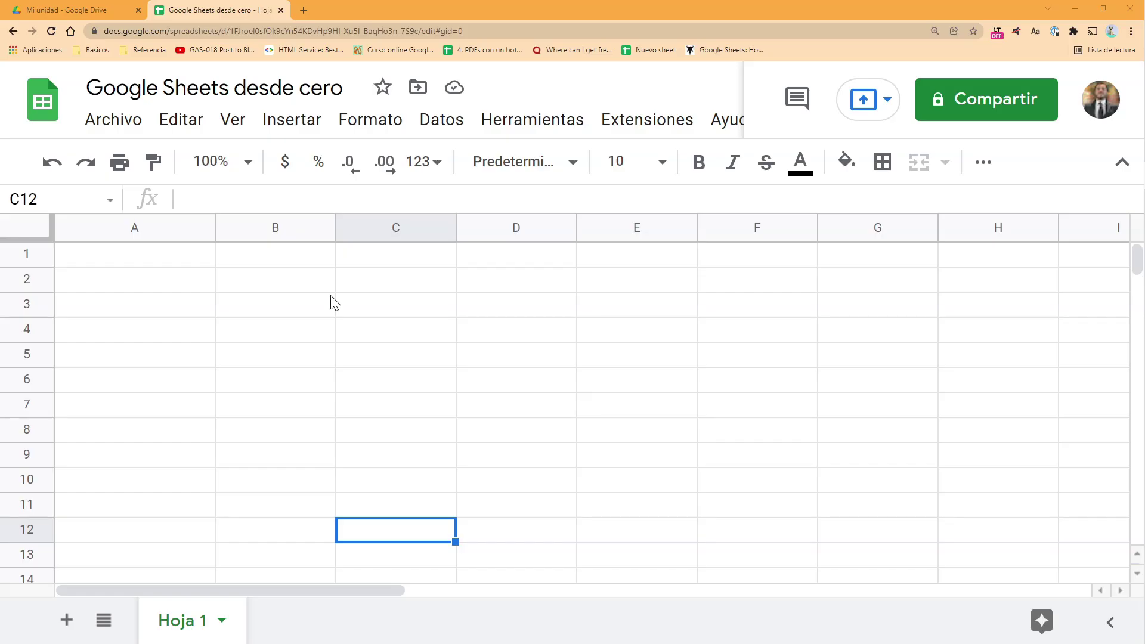
{"action": "left_click", "coordinate": [100, 15]}
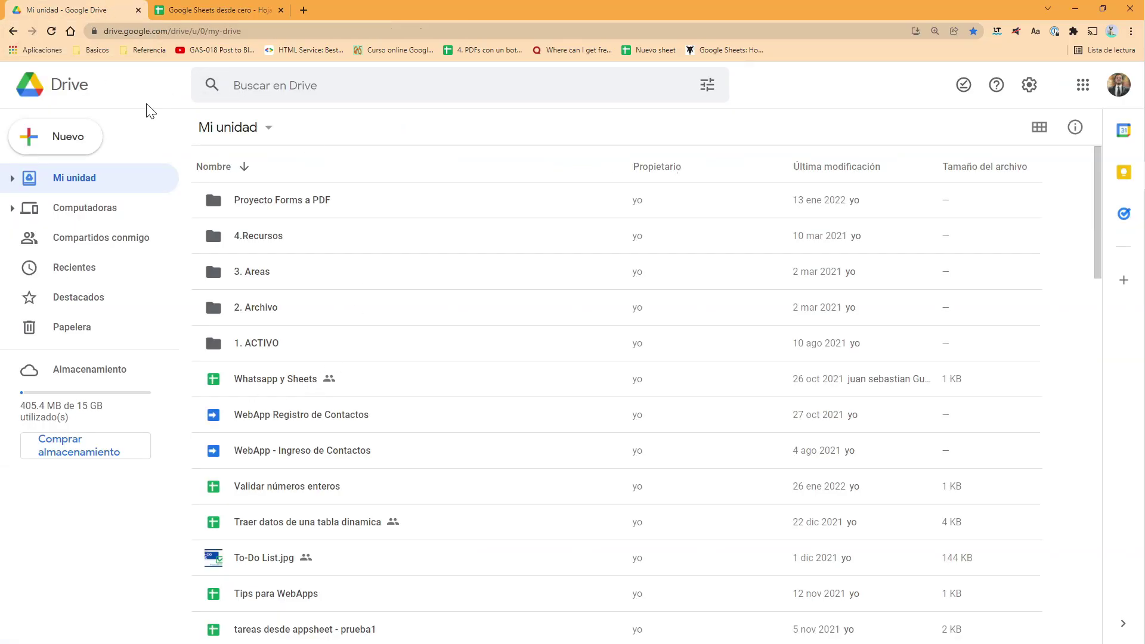
{"action": "left_click", "coordinate": [168, 31]}
{"action": "left_click_drag", "start_coordinate": [168, 31], "coordinate": [104, 31]}
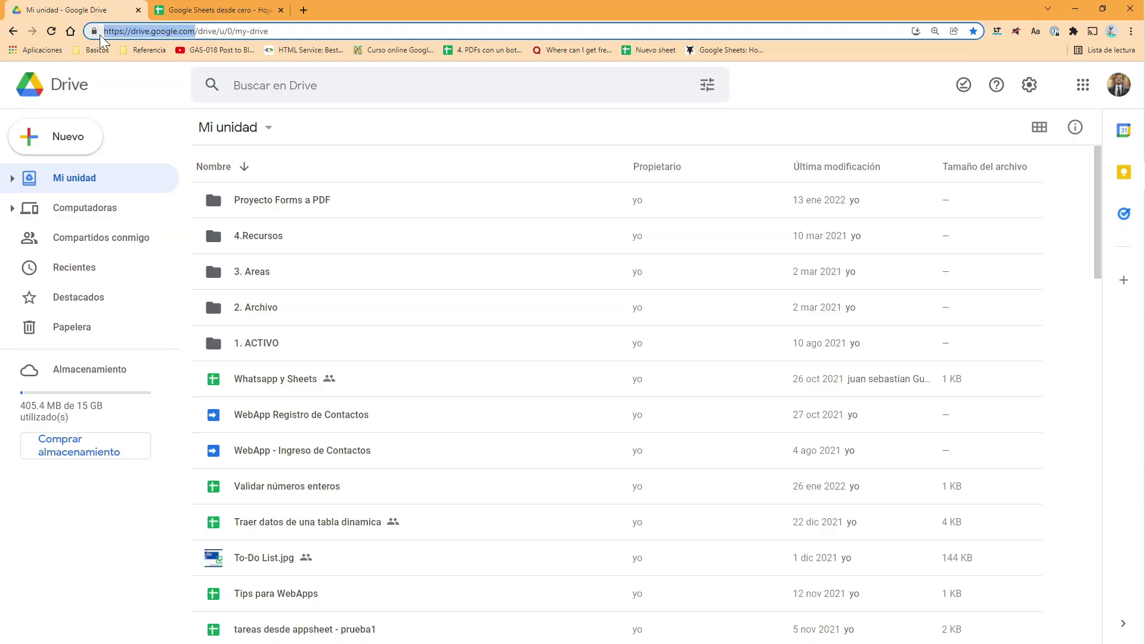
- Open google.com in a new browser tab, dismissing the business profile offer, and focus the search box
{"action": "left_click", "coordinate": [303, 10]}
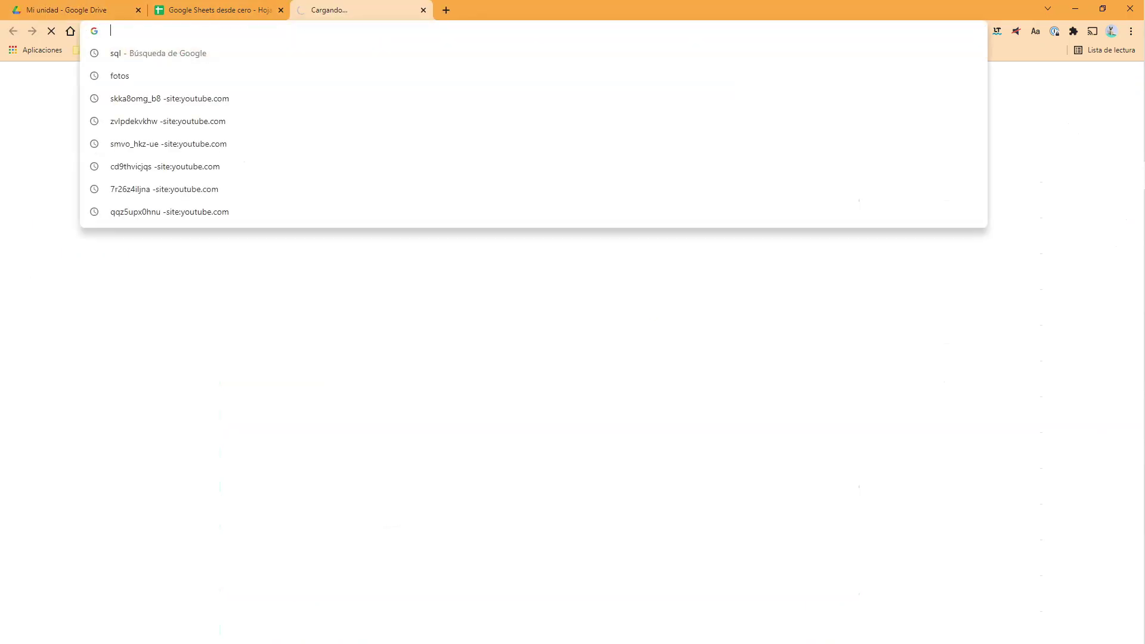
{"action": "type", "text": "goo"}
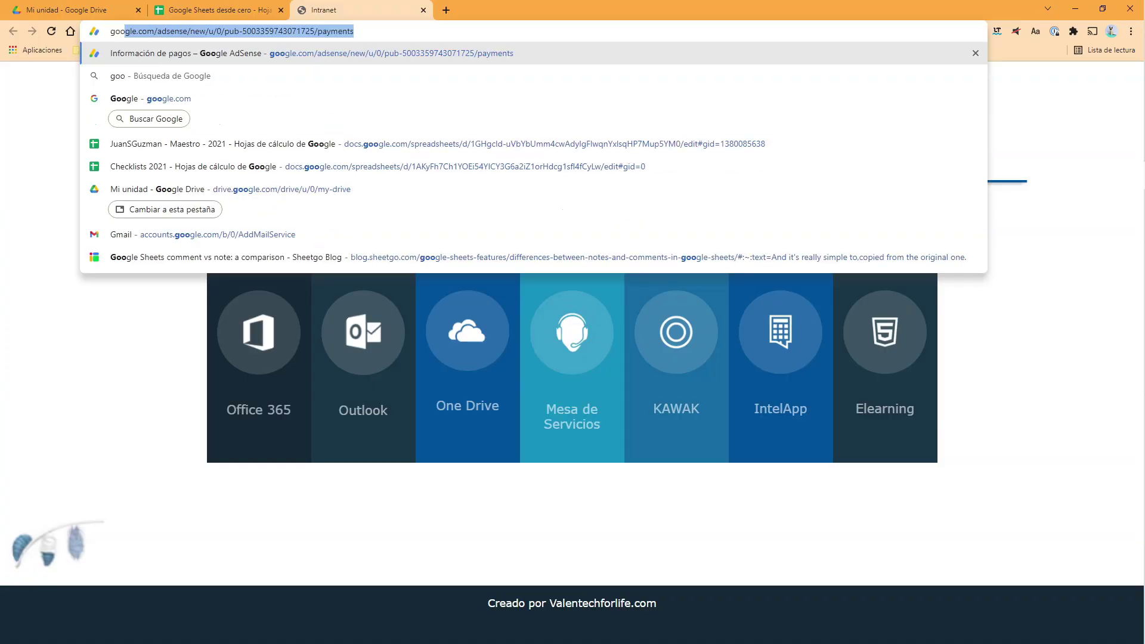
{"action": "type", "text": "gle.com"}
{"action": "key", "text": "Return"}
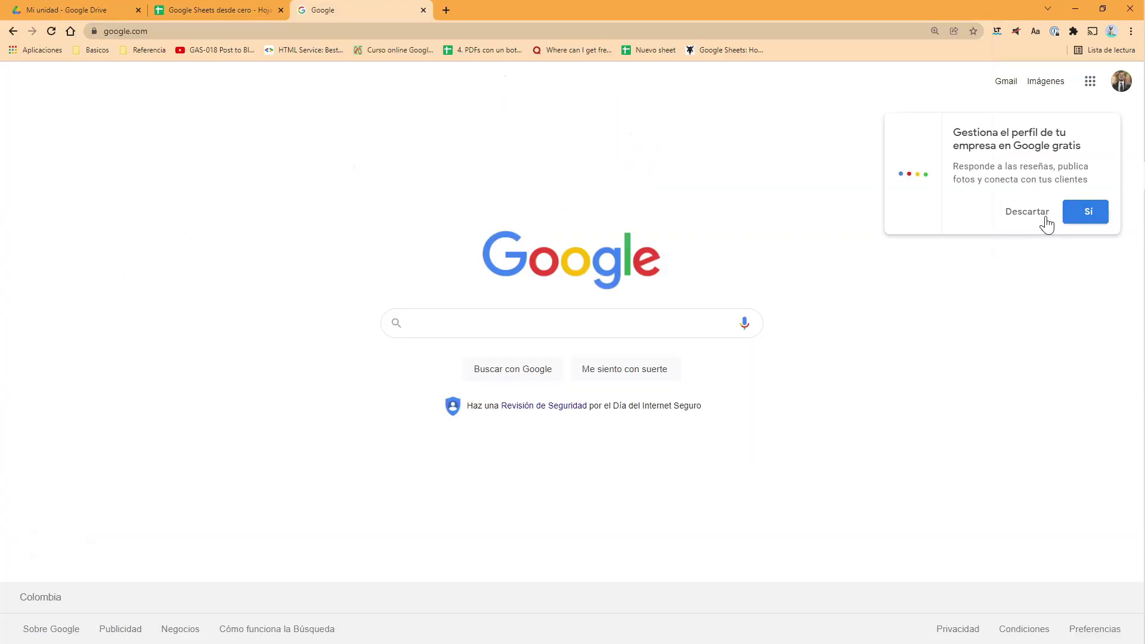
{"action": "left_click", "coordinate": [1034, 214]}
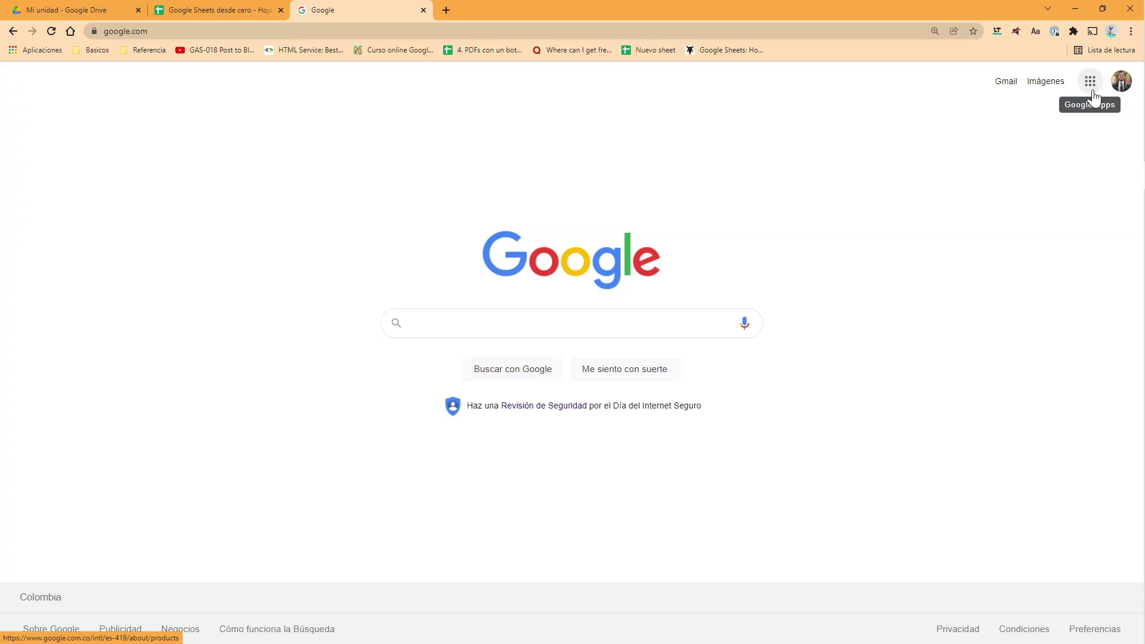
{"action": "left_click", "coordinate": [494, 333]}
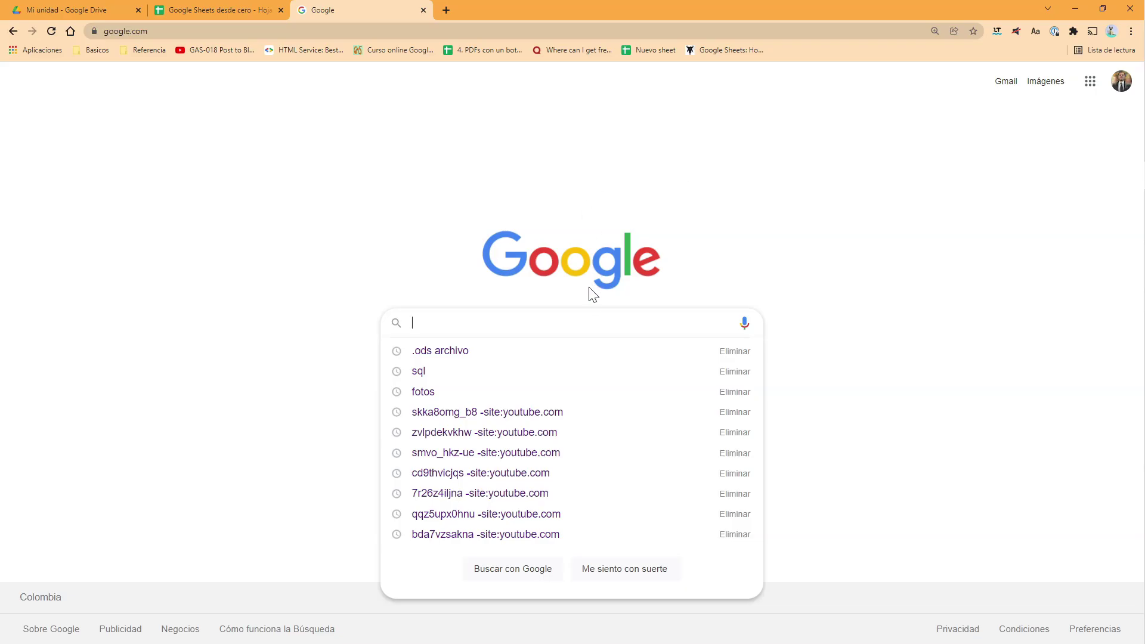
- Browse the Google apps list on google.com down to Hojas de cálculo and open Drive from it
{"action": "left_click", "coordinate": [613, 234]}
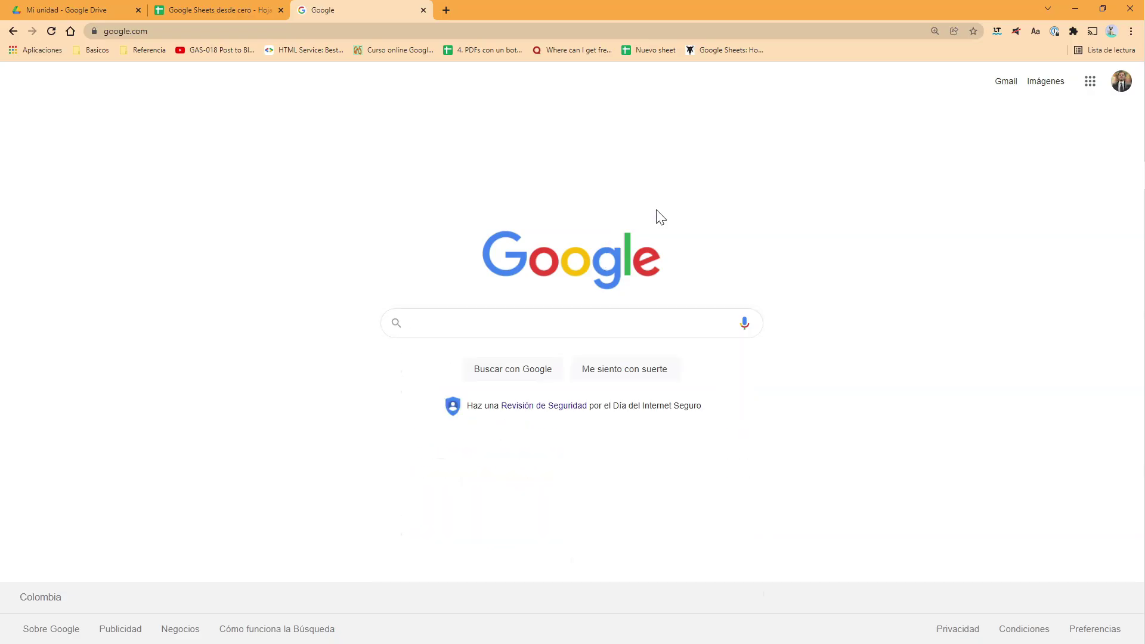
{"action": "left_click", "coordinate": [1090, 82]}
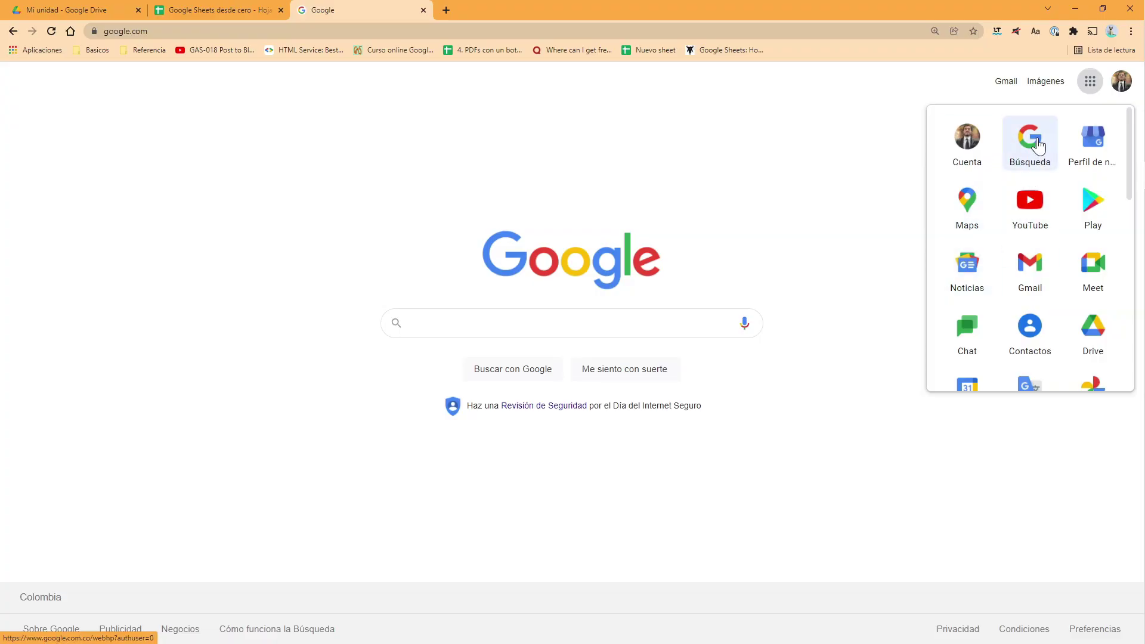
{"action": "scroll", "coordinate": [1066, 295], "scroll_direction": "down", "scroll_amount": 3}
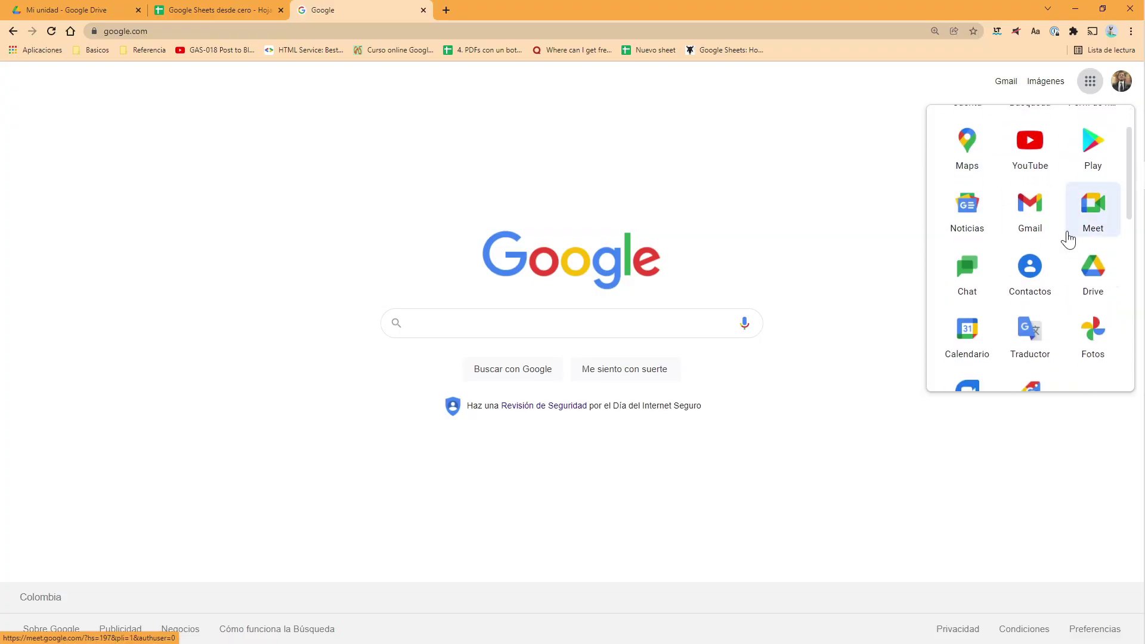
{"action": "scroll", "coordinate": [1091, 286], "scroll_direction": "up", "scroll_amount": 1}
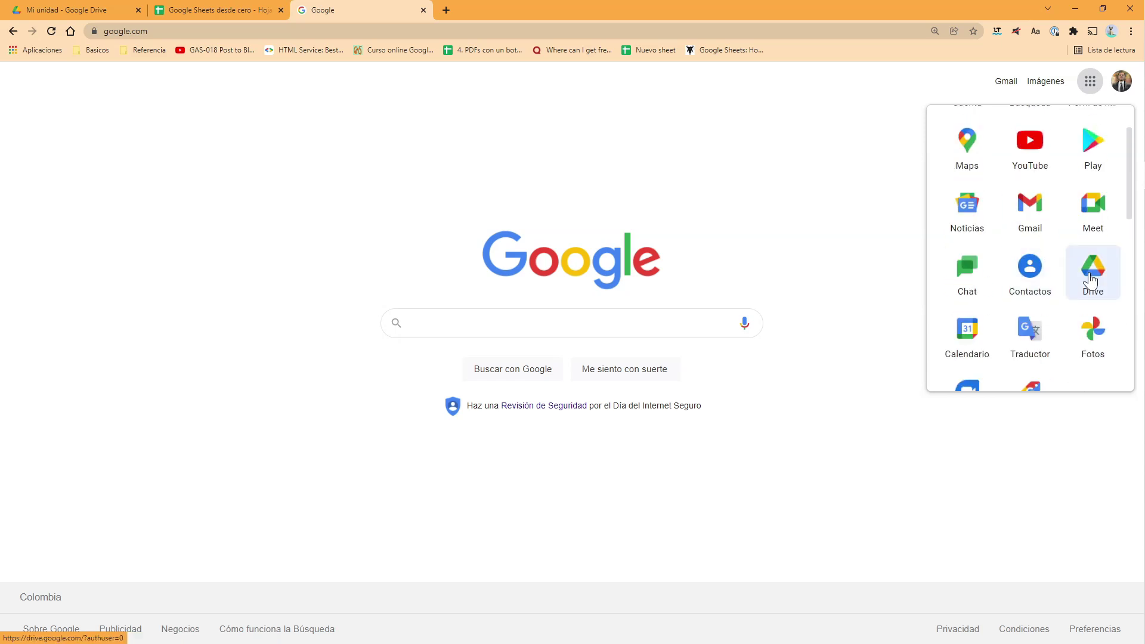
{"action": "scroll", "coordinate": [1088, 281], "scroll_direction": "down", "scroll_amount": 4}
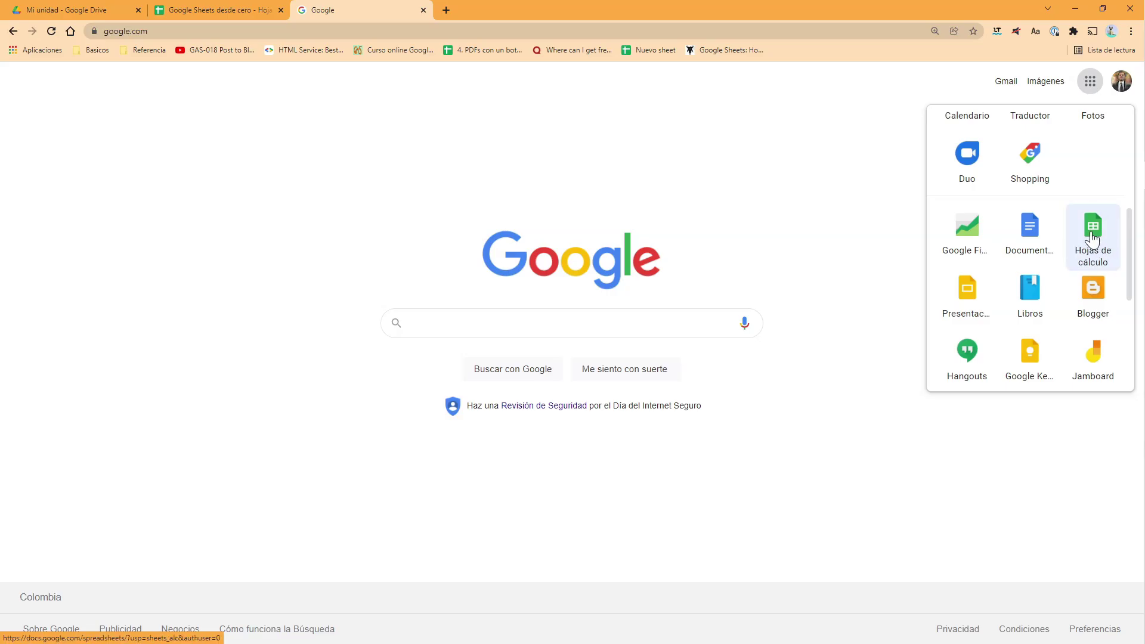
{"action": "scroll", "coordinate": [1092, 239], "scroll_direction": "up", "scroll_amount": 2}
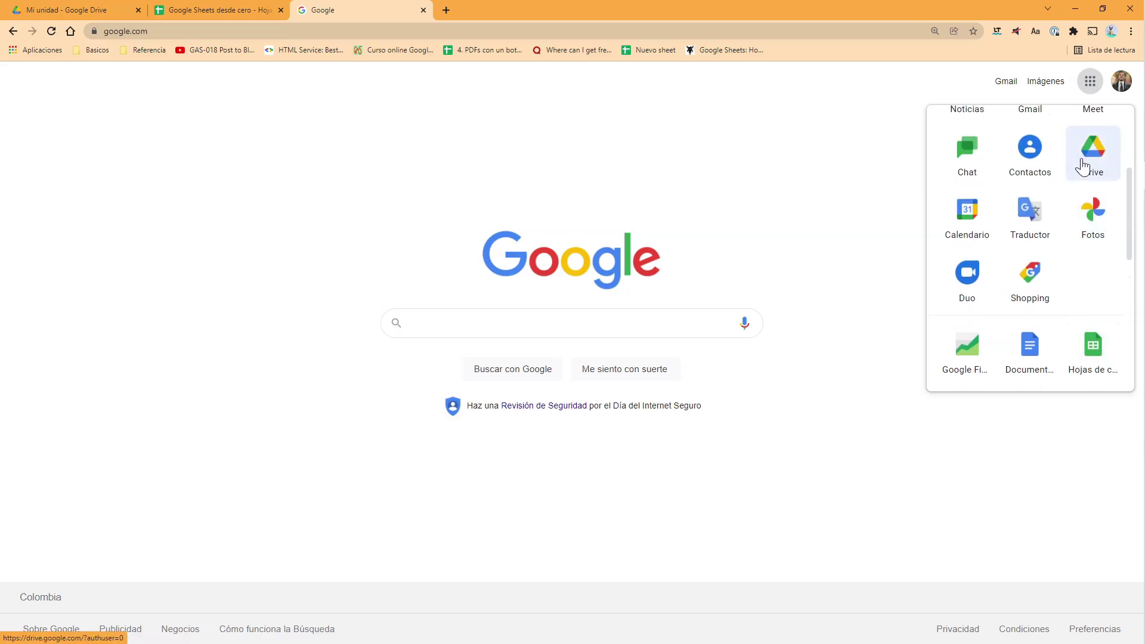
{"action": "left_click", "coordinate": [1082, 161]}
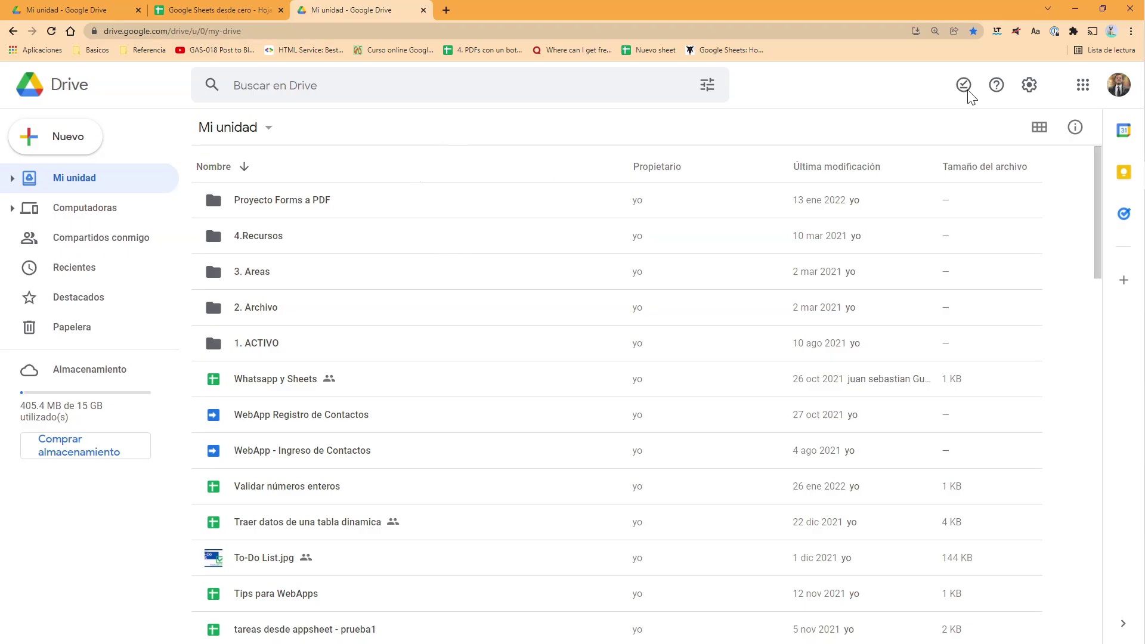
- View the signed-in Google accounts, and create a new blank Google Sheets spreadsheet from Drive
{"action": "left_click", "coordinate": [1115, 95]}
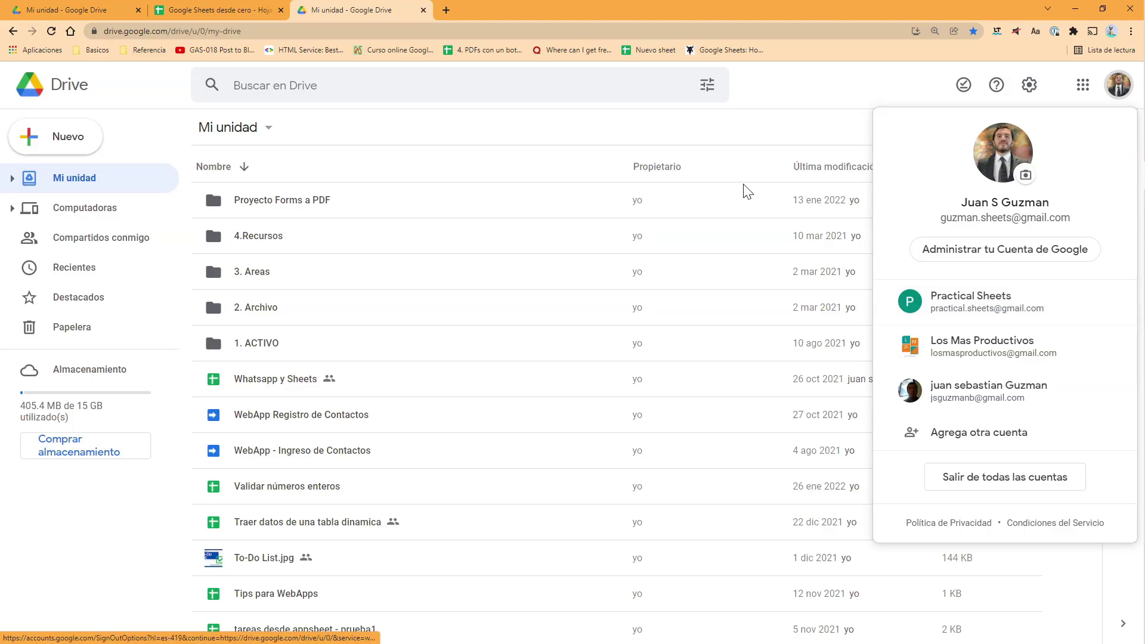
{"action": "left_click", "coordinate": [856, 86]}
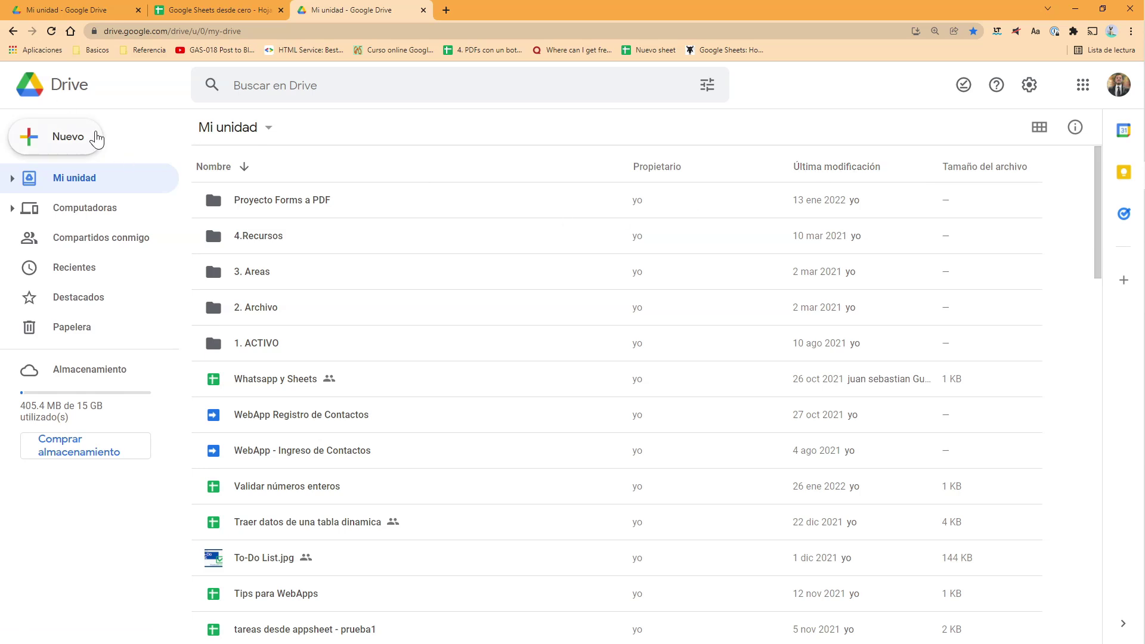
{"action": "left_click", "coordinate": [83, 141]}
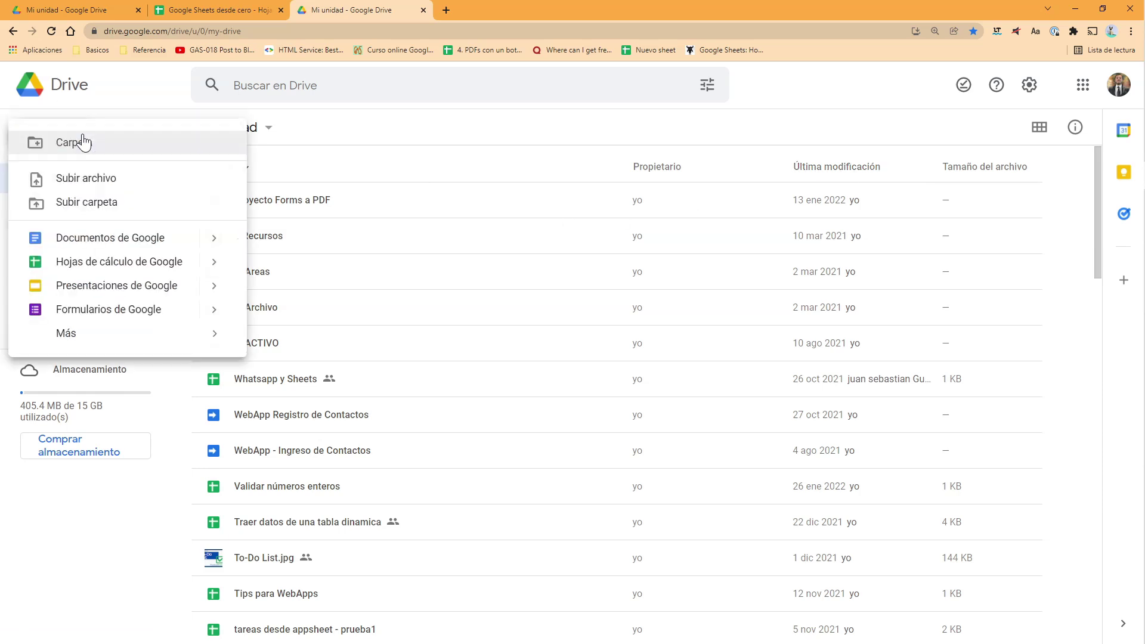
{"action": "left_click", "coordinate": [105, 269]}
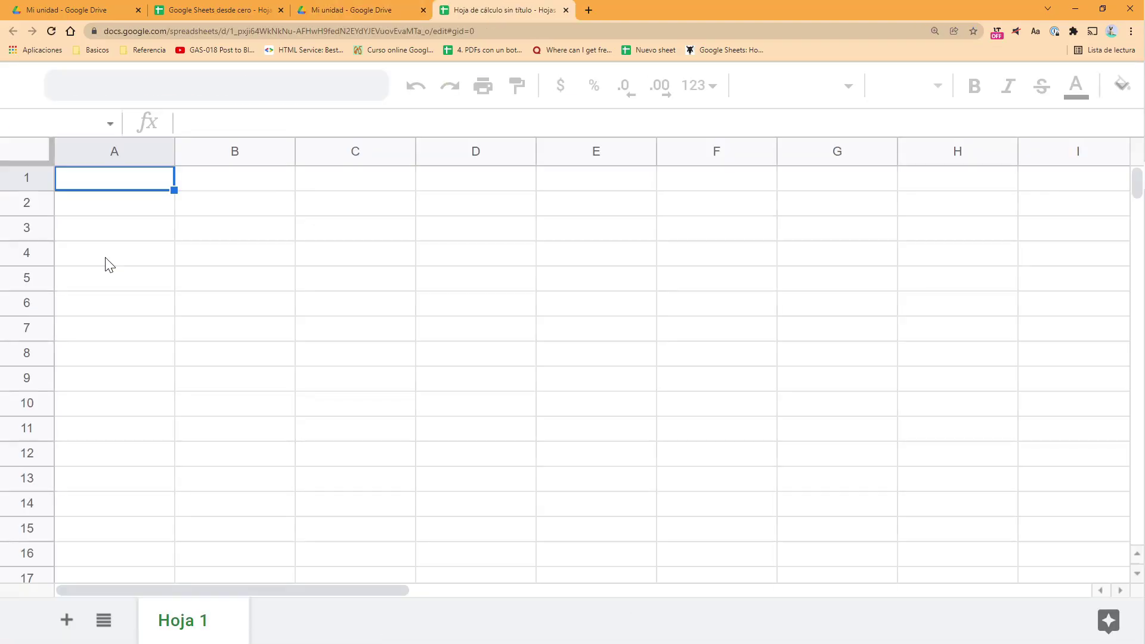
{"action": "left_click", "coordinate": [1115, 95]}
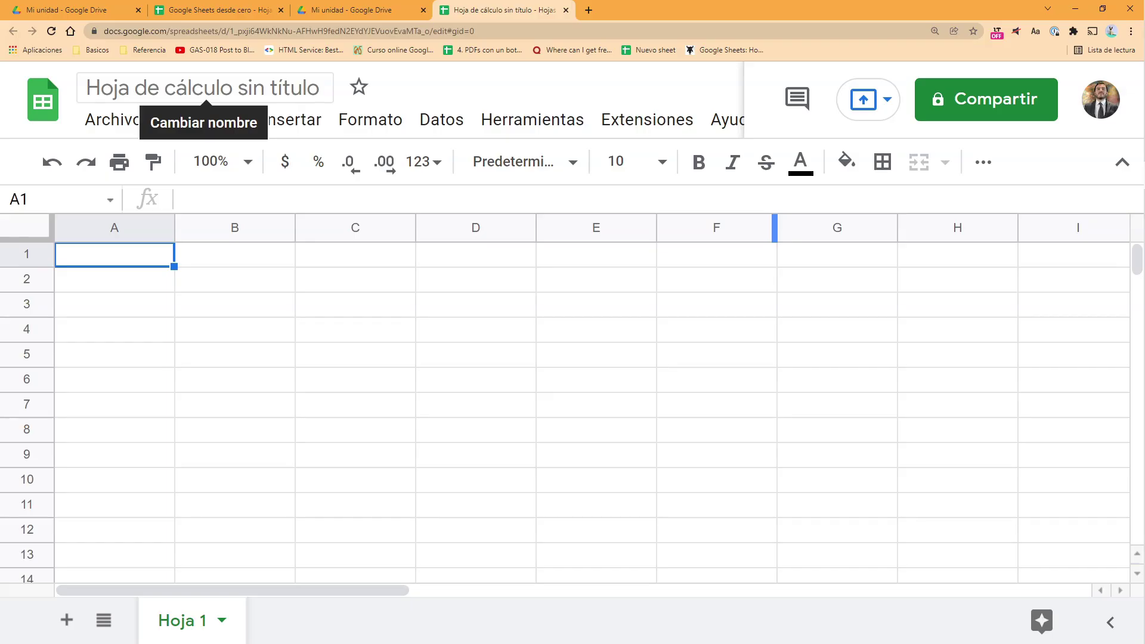
- Highlight the new spreadsheet's default title and look through Mi unidad in Drive for files named Hoja de cálculo sin título
{"action": "left_click", "coordinate": [205, 88]}
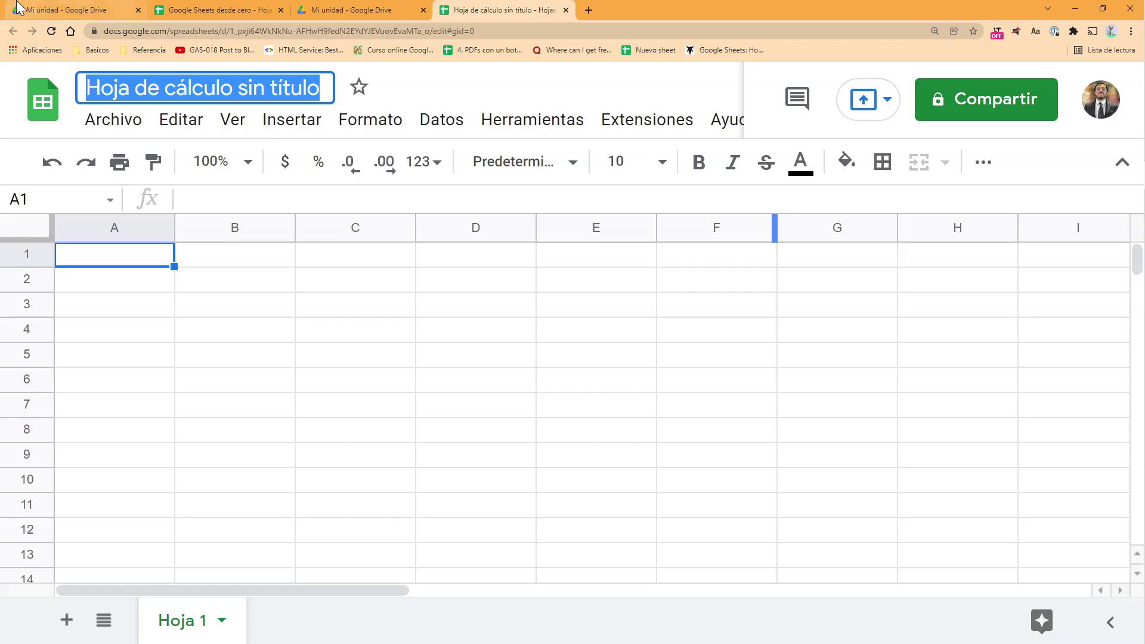
{"action": "left_click", "coordinate": [66, 10]}
{"action": "scroll", "coordinate": [309, 263], "scroll_direction": "down", "scroll_amount": 1}
{"action": "scroll", "coordinate": [309, 267], "scroll_direction": "down", "scroll_amount": 20}
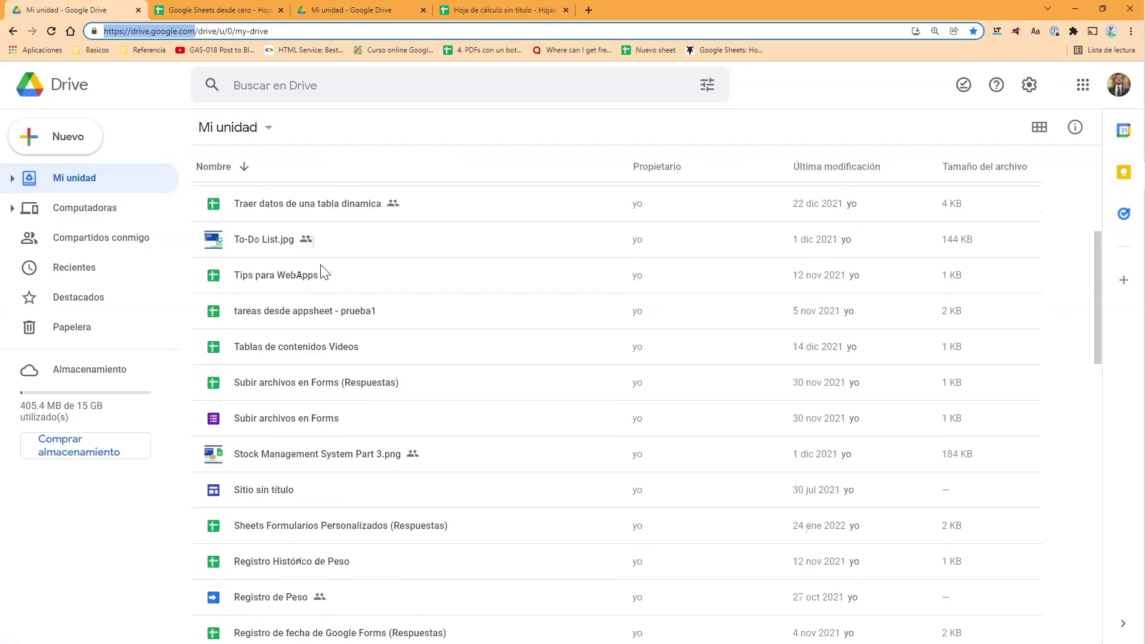
{"action": "scroll", "coordinate": [316, 271], "scroll_direction": "down", "scroll_amount": 15}
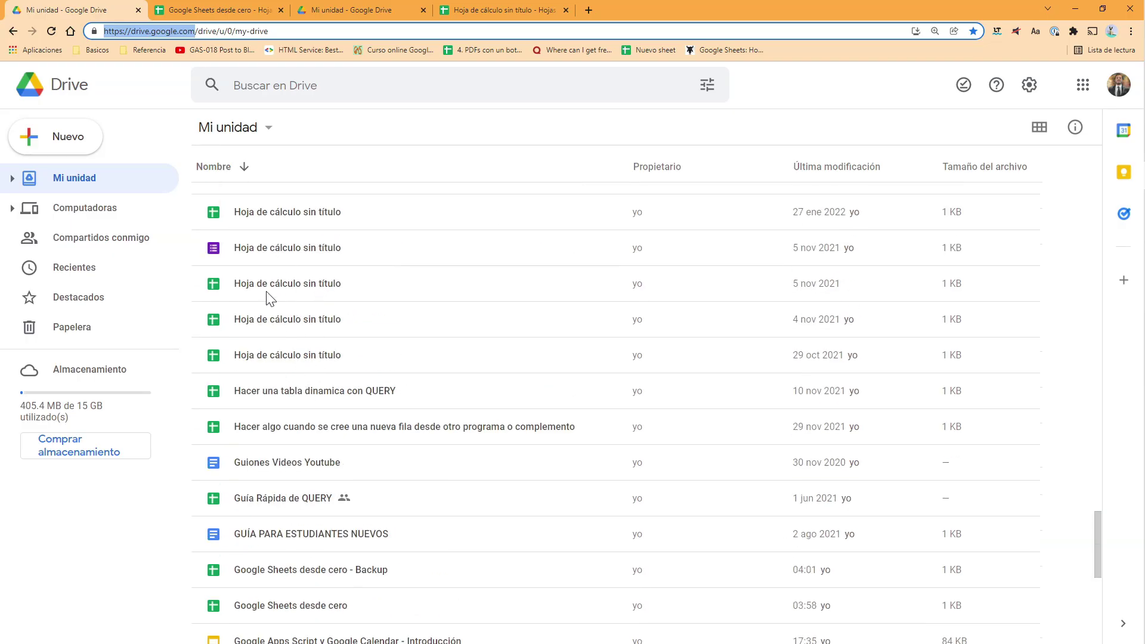
- Return to the new untitled spreadsheet and rename it as Prueba
{"action": "left_click", "coordinate": [504, 10]}
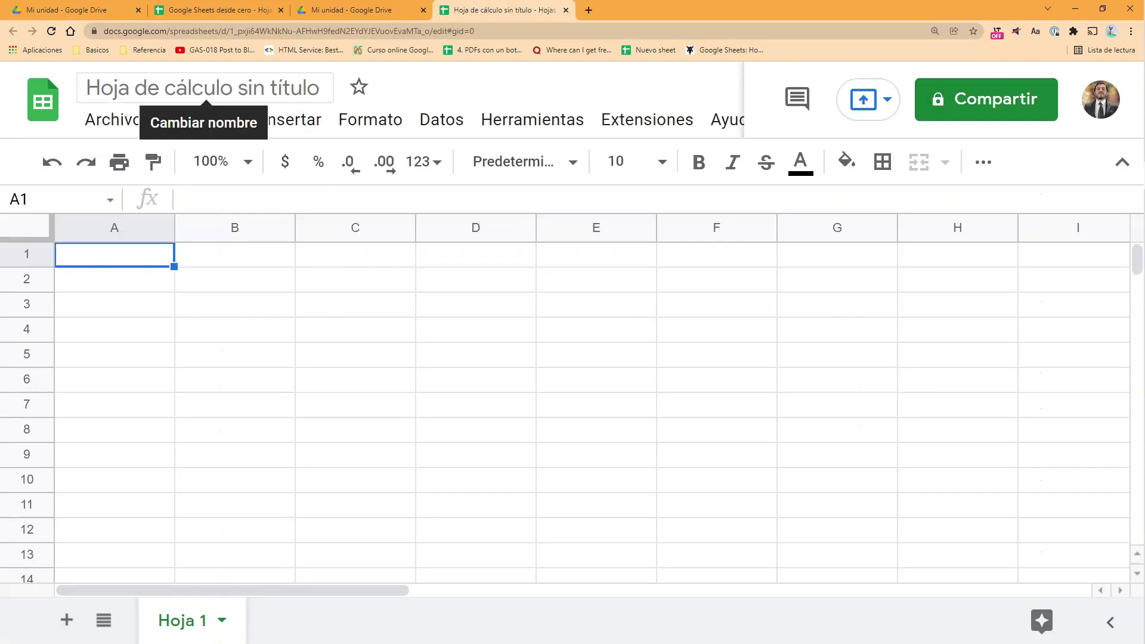
{"action": "left_click", "coordinate": [203, 87]}
{"action": "type", "text": "Prueba"}
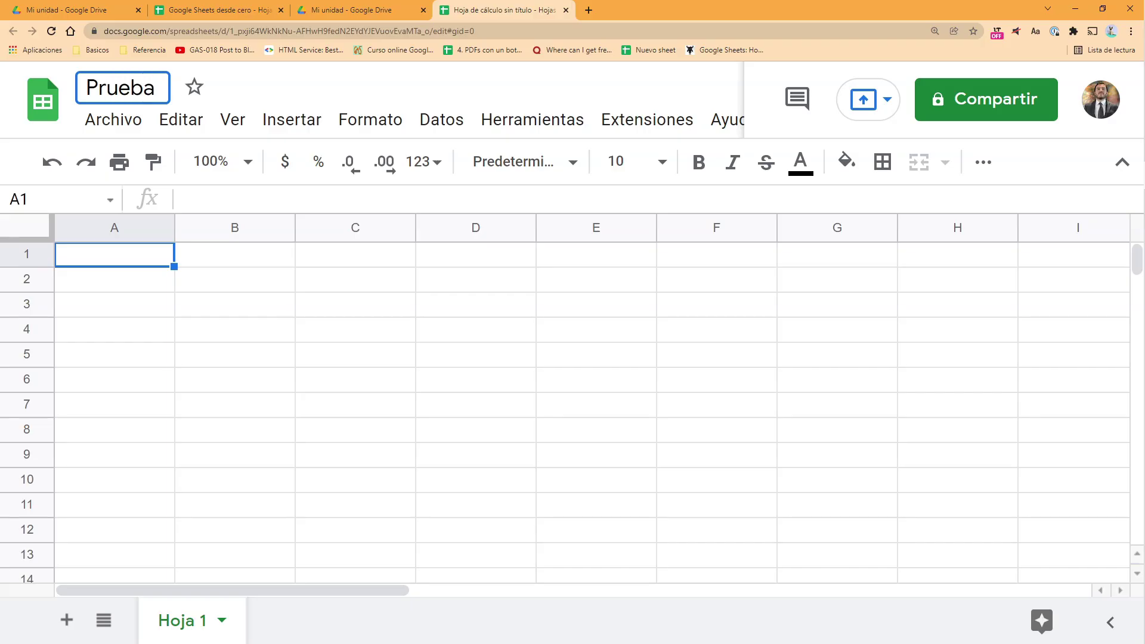
{"action": "key", "text": "Return"}
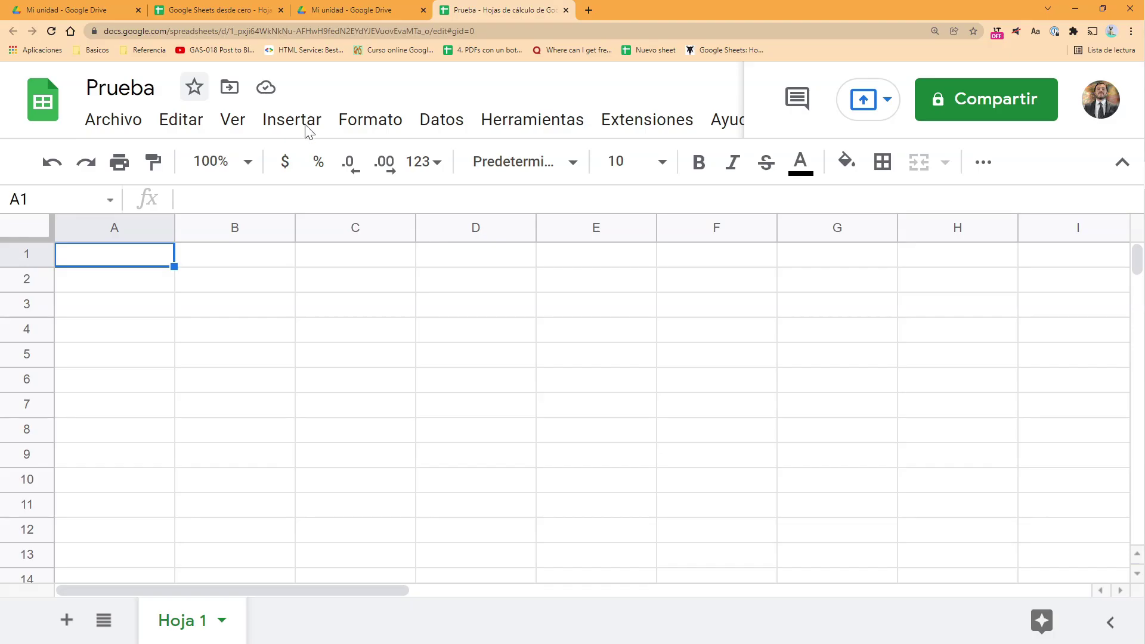
- Enter the value 2 in cell B2 of the Prueba spreadsheet
{"action": "left_click", "coordinate": [216, 276]}
{"action": "type", "text": "2"}
{"action": "key", "text": "Return"}
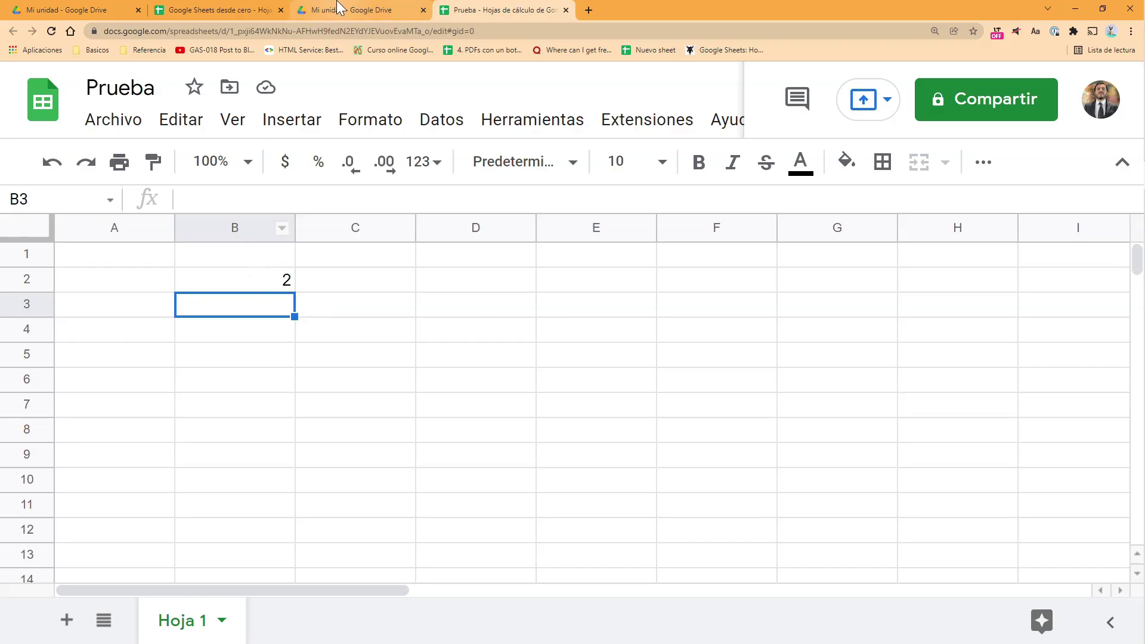
- Sort the files of Mi unidad in Drive by Última modificación and select the Prueba file
{"action": "left_click", "coordinate": [340, 10]}
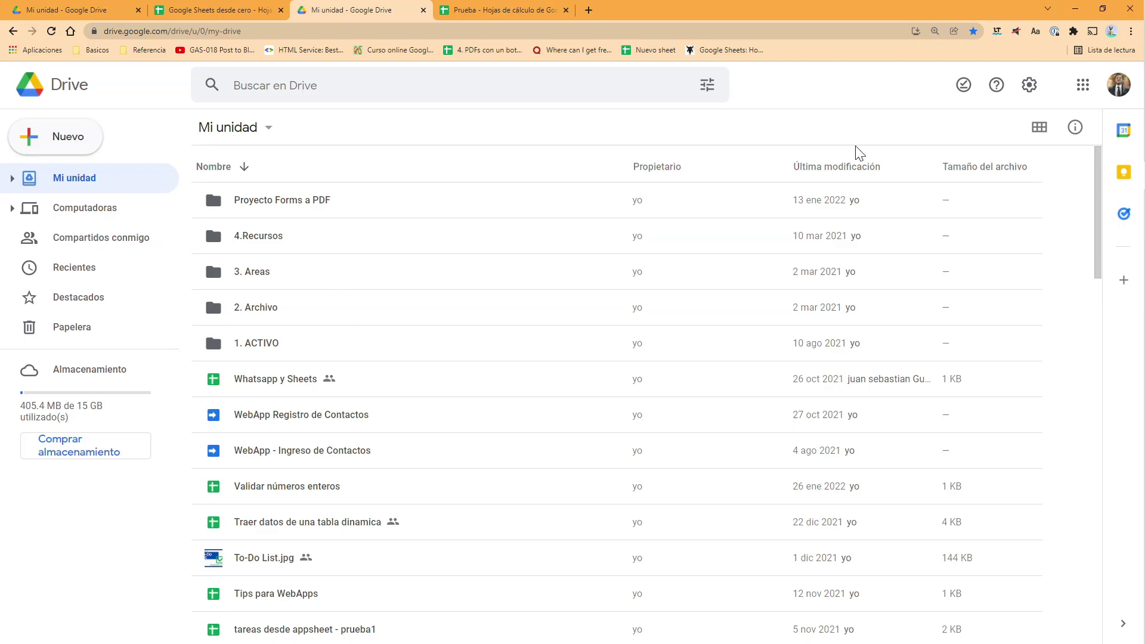
{"action": "left_click", "coordinate": [891, 171]}
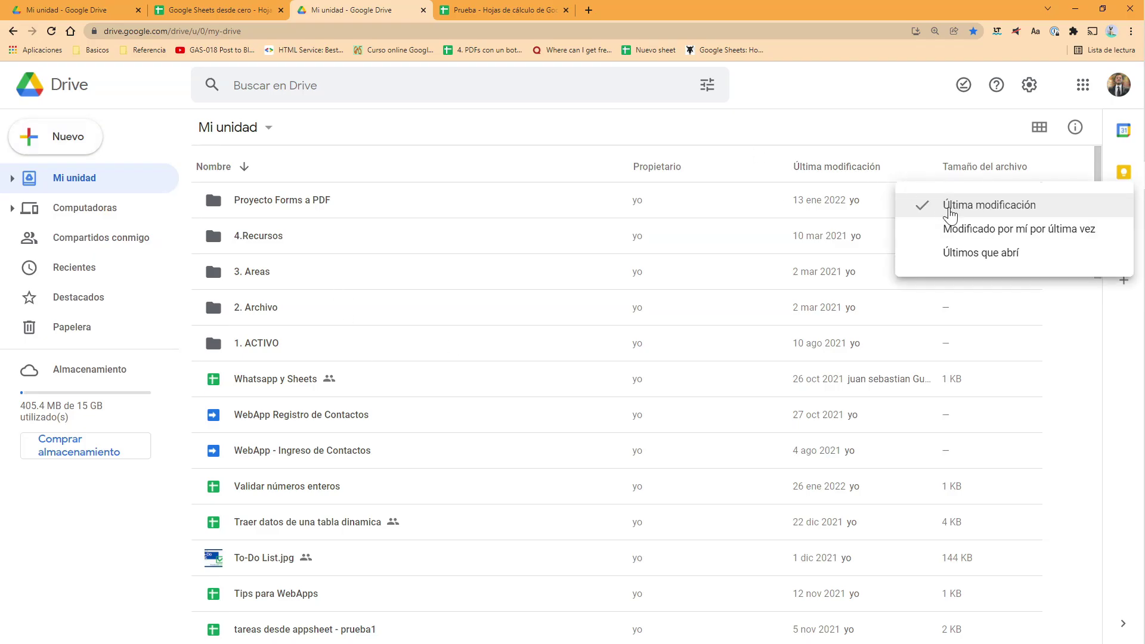
{"action": "left_click", "coordinate": [945, 208]}
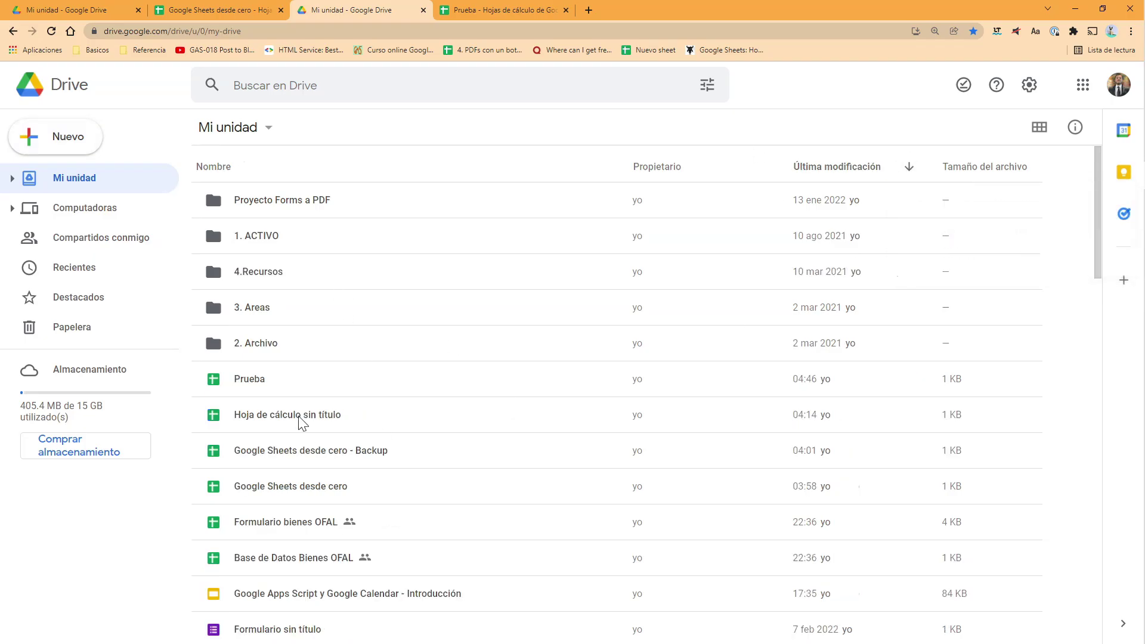
{"action": "left_click", "coordinate": [301, 380]}
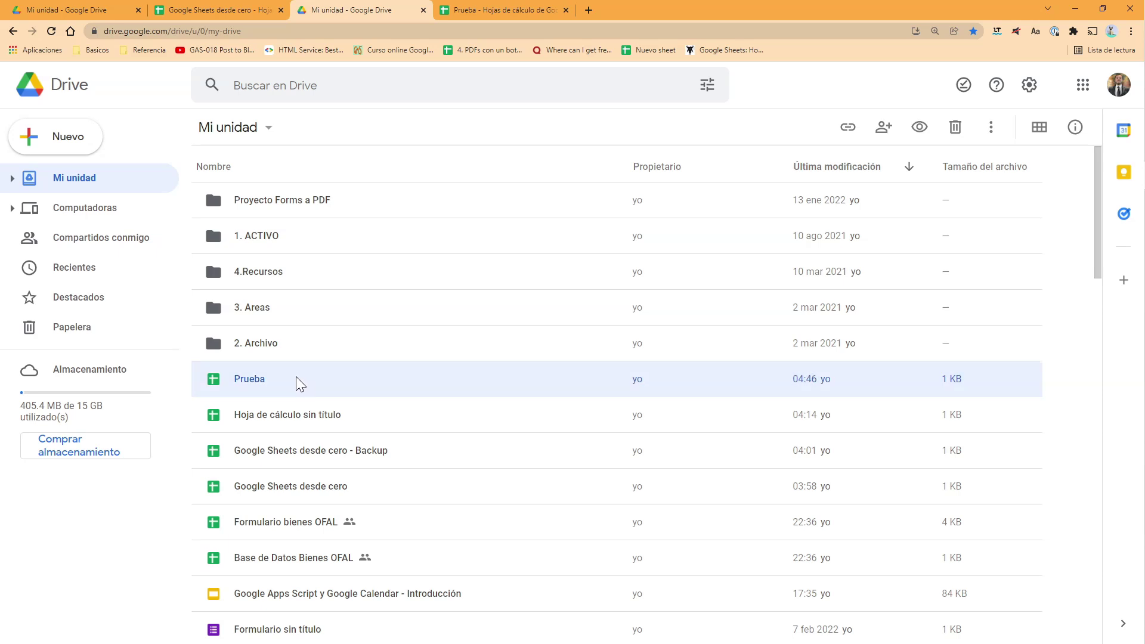
- Select cell C4 in the Google Sheets desde cero spreadsheet, and open the version history of the Prueba spreadsheet
{"action": "left_click", "coordinate": [246, 9]}
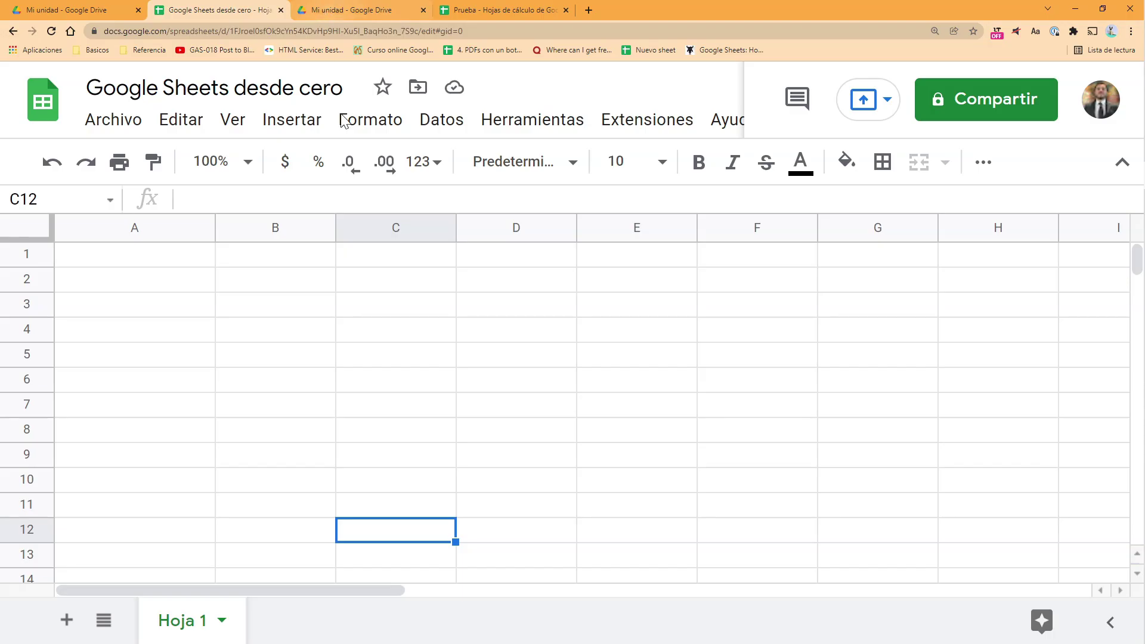
{"action": "left_click", "coordinate": [420, 317]}
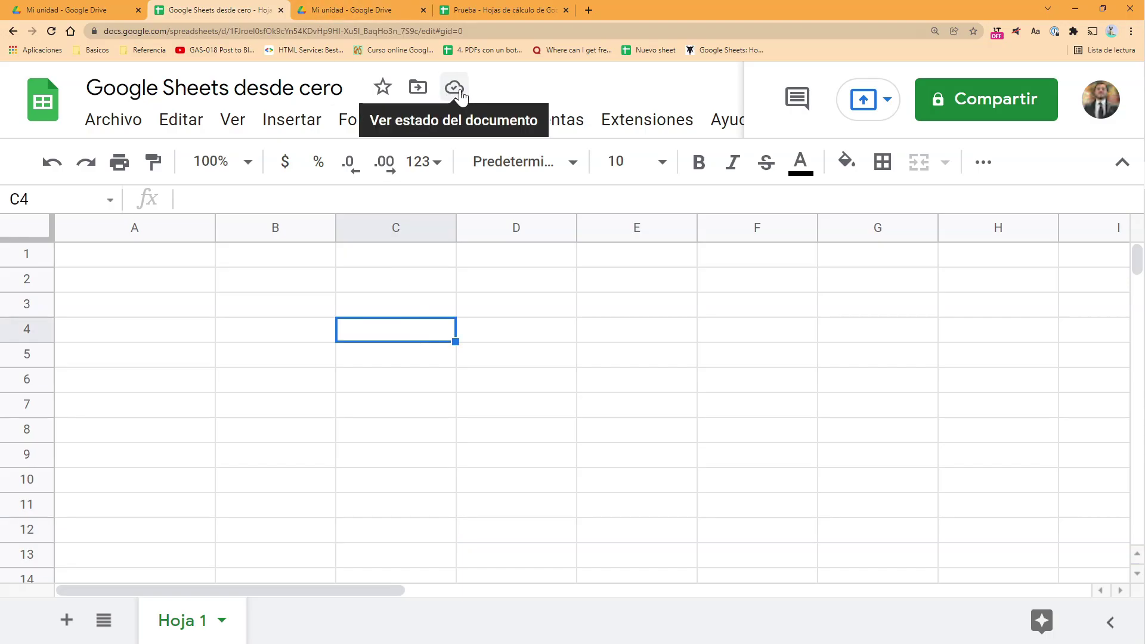
{"action": "left_click", "coordinate": [504, 10]}
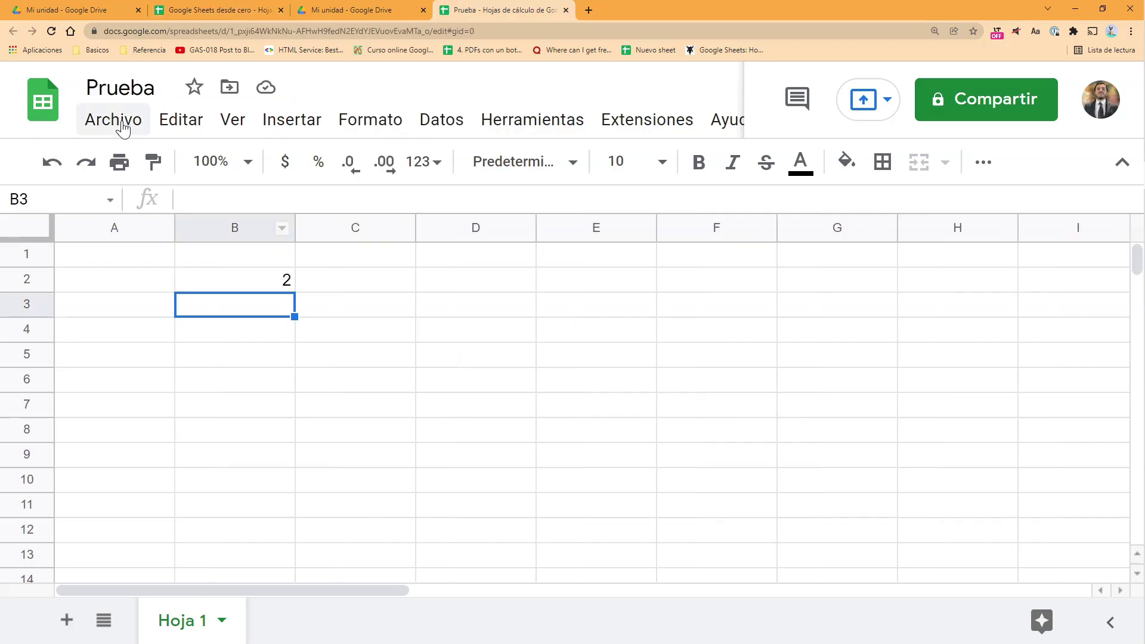
{"action": "left_click", "coordinate": [123, 127]}
{"action": "scroll", "coordinate": [203, 418], "scroll_direction": "down", "scroll_amount": 4}
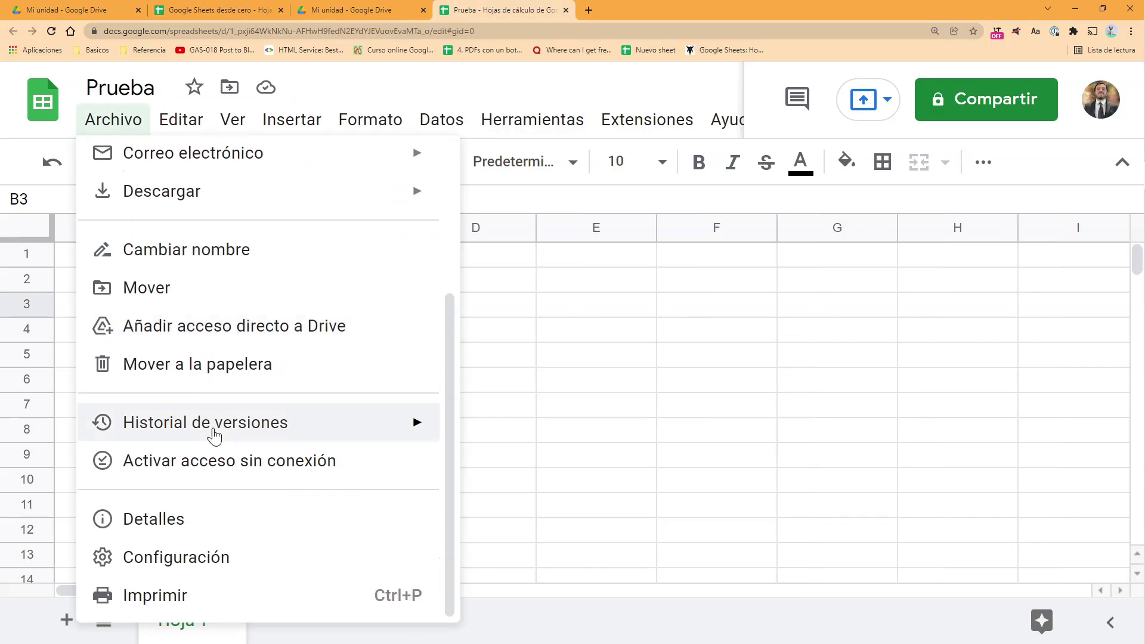
{"action": "mouse_move", "coordinate": [215, 435]}
{"action": "left_click", "coordinate": [549, 472]}
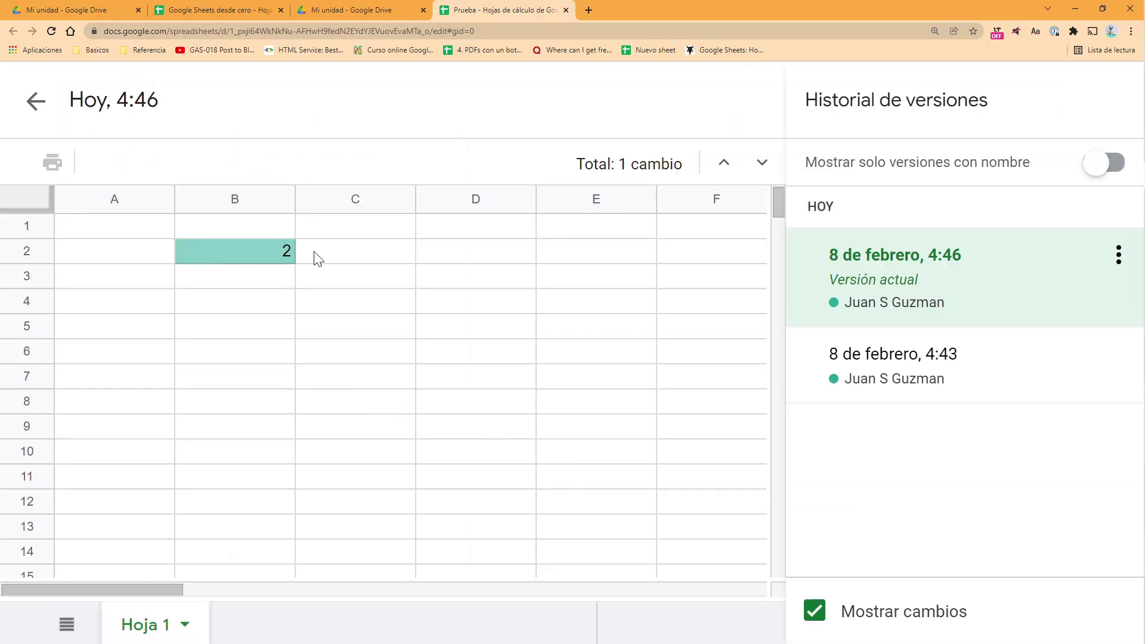
- View the 4:43 version of Prueba, compare it with the current 4:46 version, and leave the version history
{"action": "left_click", "coordinate": [863, 364]}
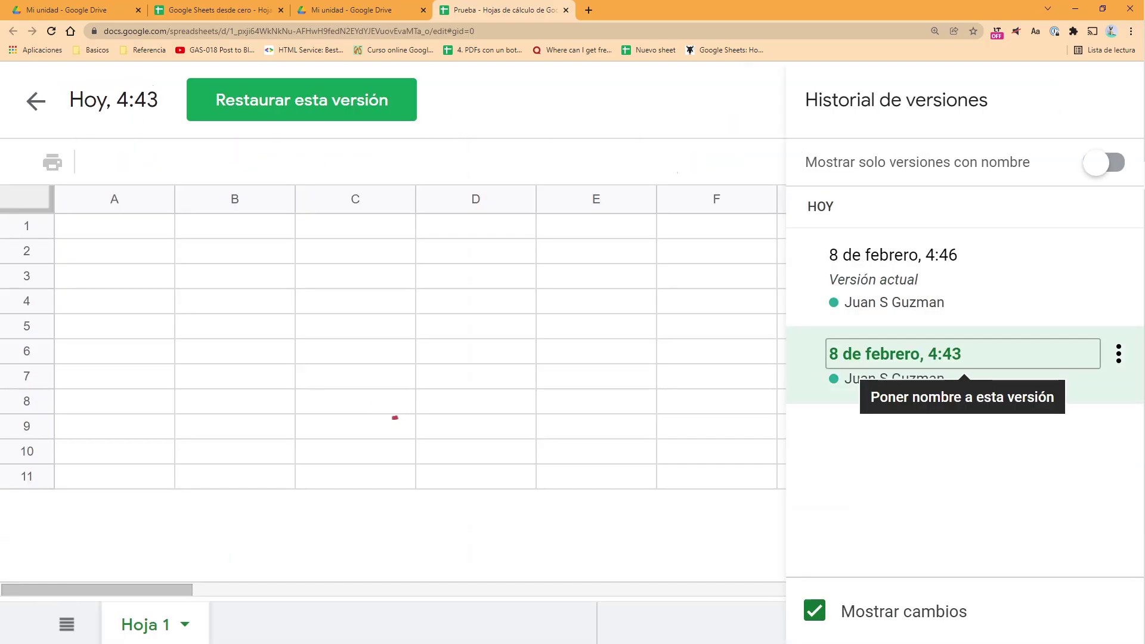
{"action": "left_click", "coordinate": [928, 264]}
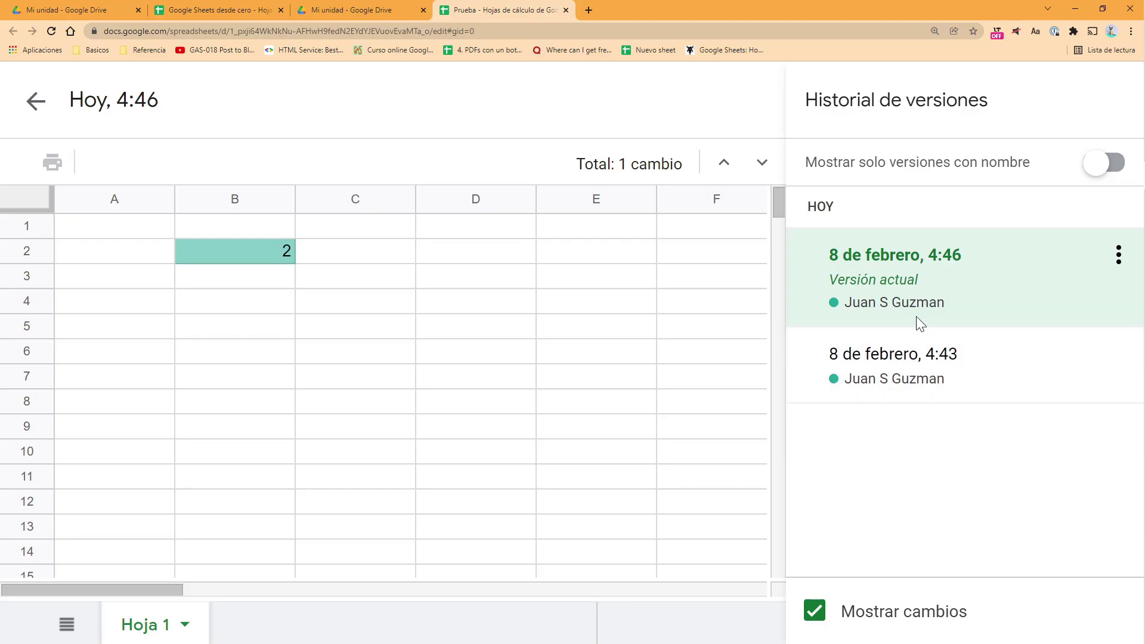
{"action": "left_click", "coordinate": [37, 100]}
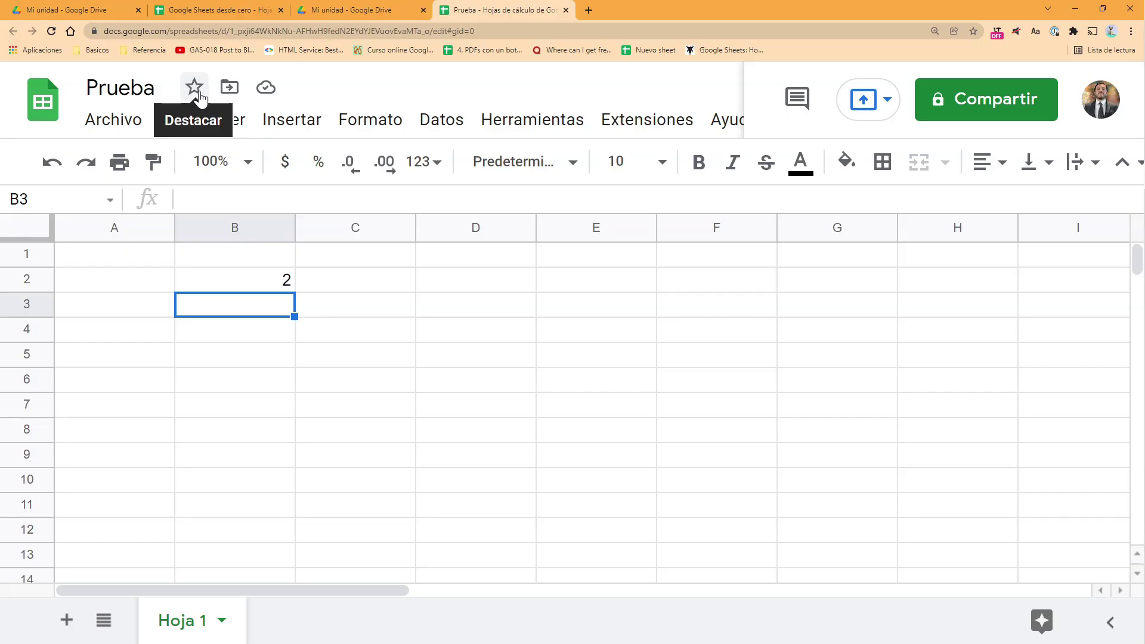
- Star the Prueba spreadsheet and select it among the Destacados files in Google Drive
{"action": "left_click", "coordinate": [196, 92]}
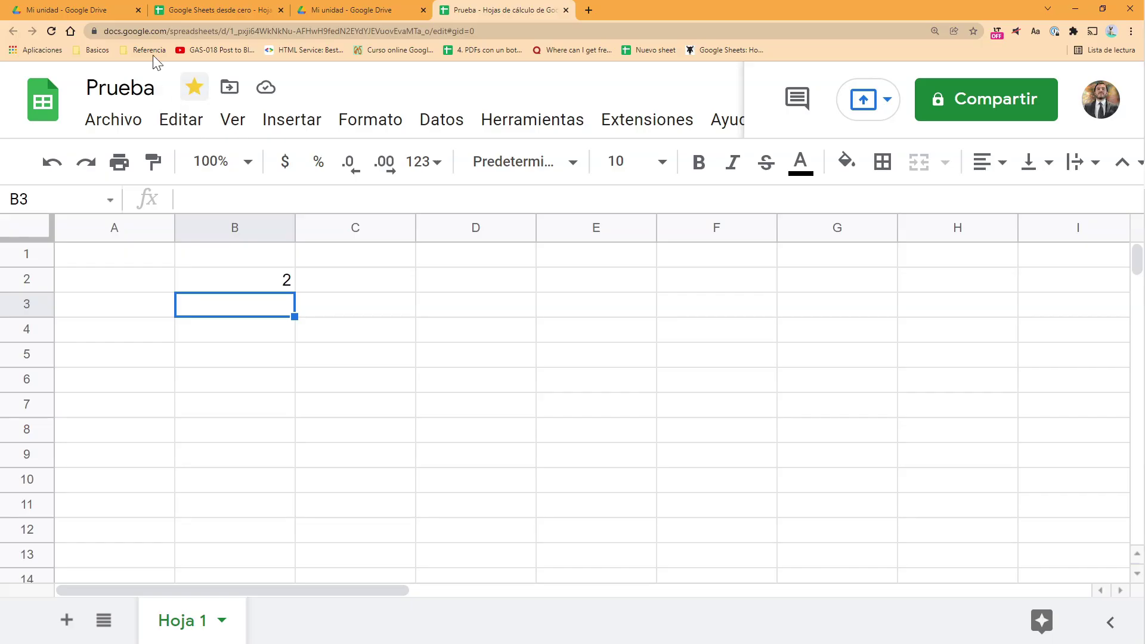
{"action": "left_click", "coordinate": [101, 7]}
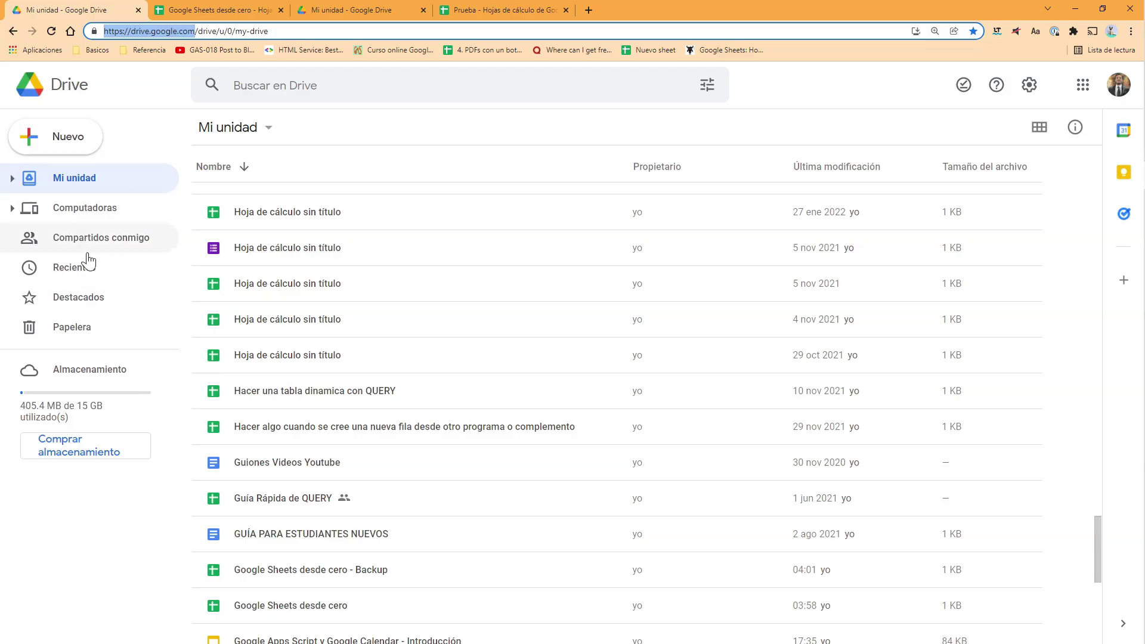
{"action": "left_click", "coordinate": [87, 298]}
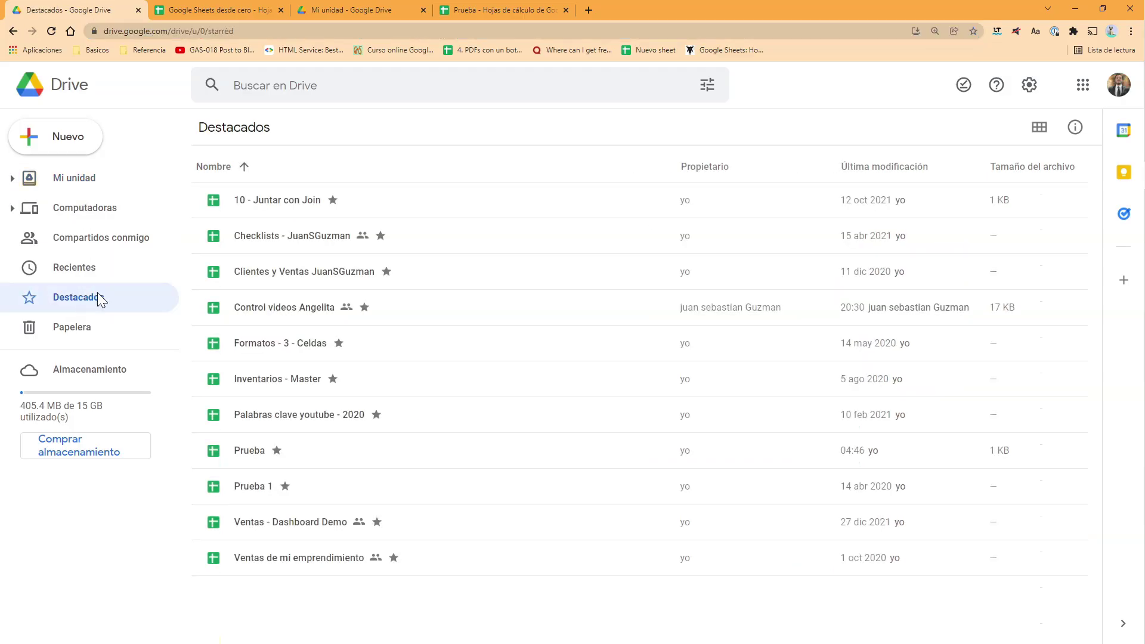
{"action": "left_click", "coordinate": [252, 458]}
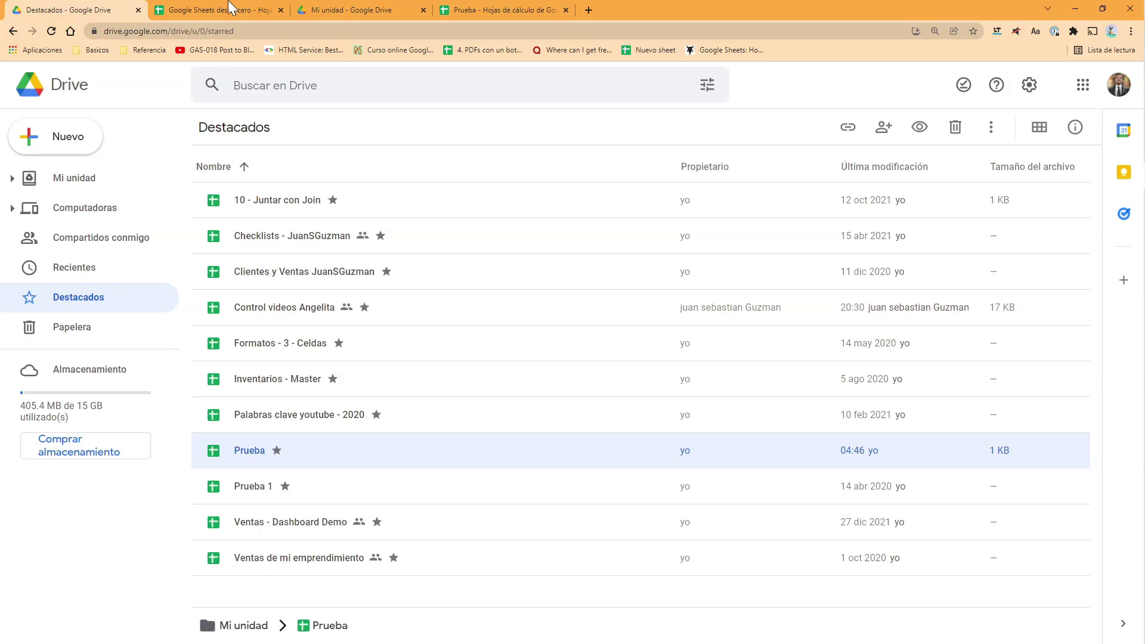
- View the folders available for moving the Prueba spreadsheet, and look through the contents of Mi unidad in Google Drive
{"action": "left_click", "coordinate": [488, 11]}
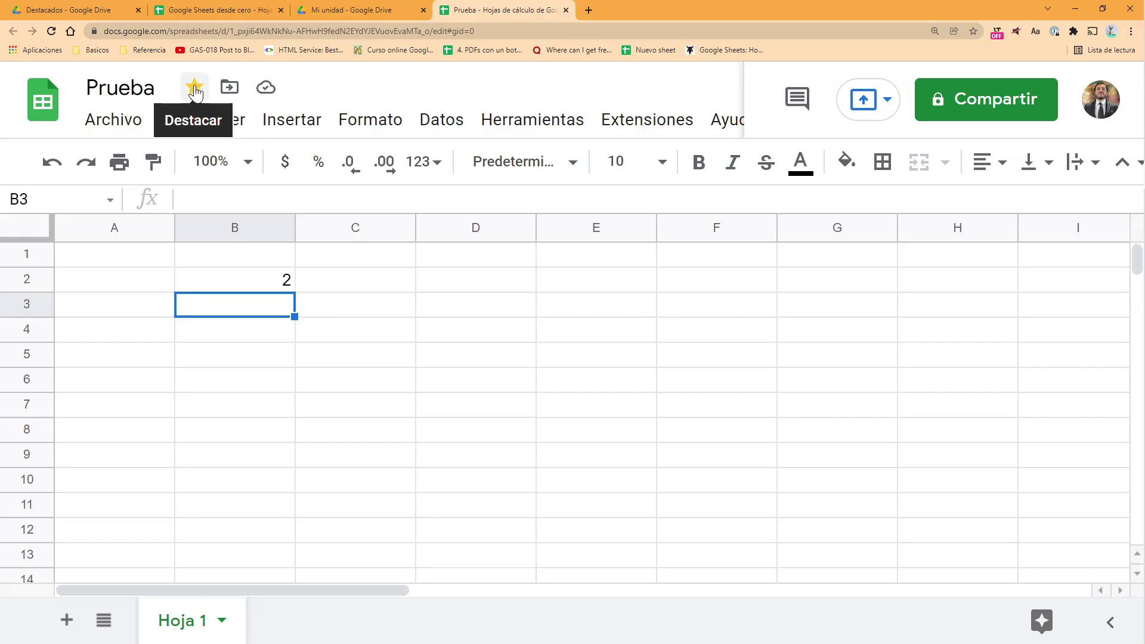
{"action": "left_click", "coordinate": [195, 90]}
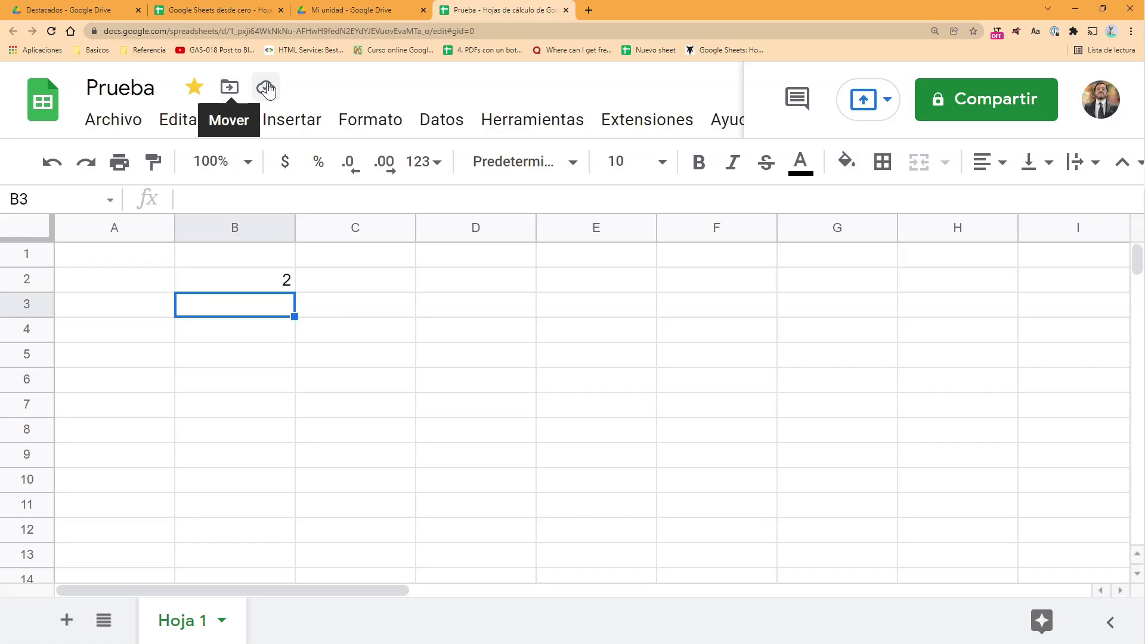
{"action": "left_click", "coordinate": [229, 88]}
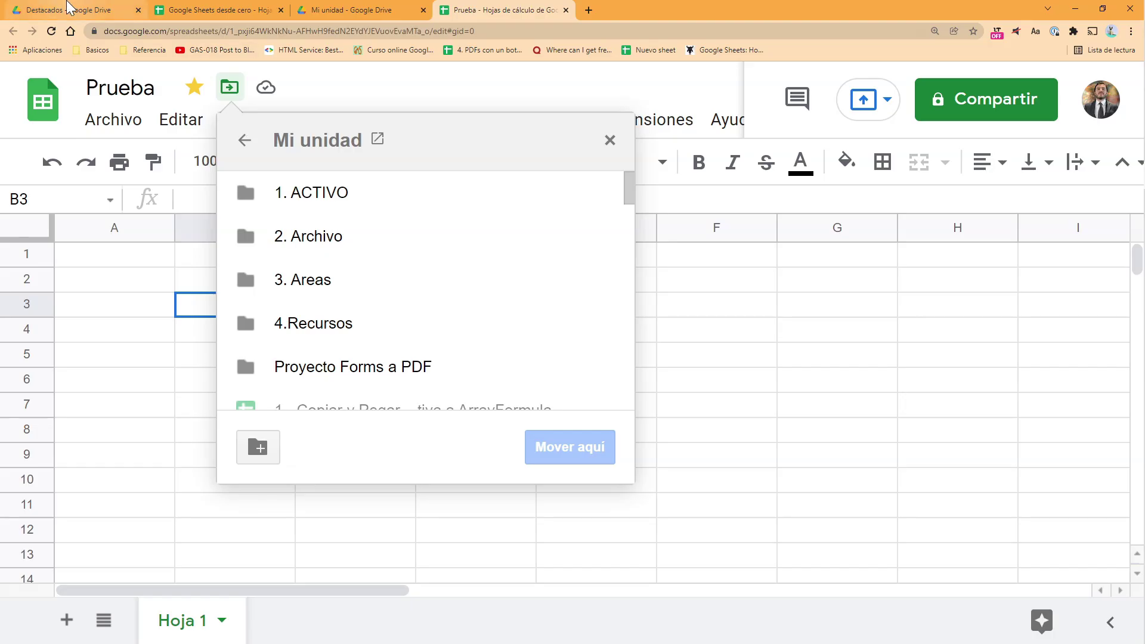
{"action": "left_click", "coordinate": [72, 9]}
{"action": "left_click", "coordinate": [363, 16]}
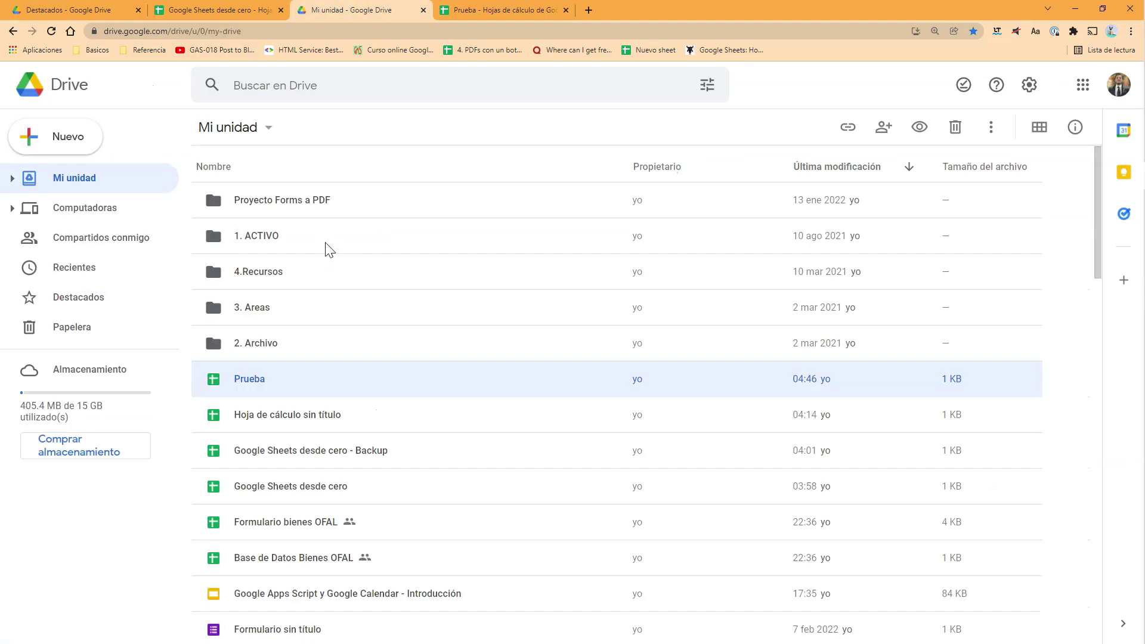
{"action": "scroll", "coordinate": [325, 250], "scroll_direction": "down", "scroll_amount": 10}
{"action": "scroll", "coordinate": [327, 276], "scroll_direction": "down", "scroll_amount": 20}
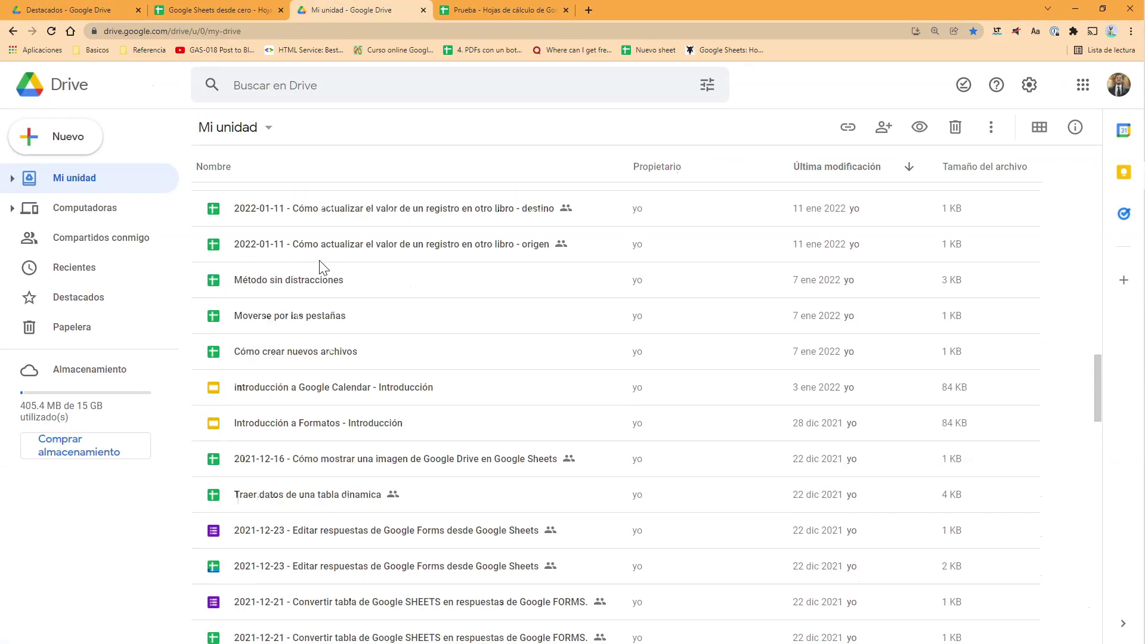
{"action": "scroll", "coordinate": [322, 271], "scroll_direction": "up", "scroll_amount": 20}
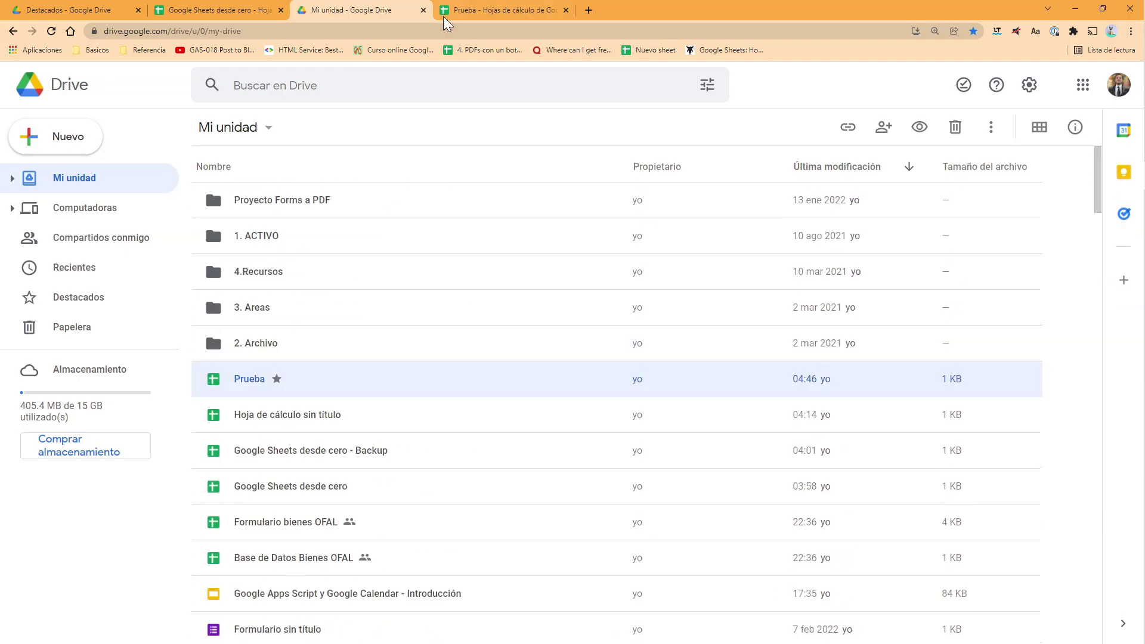
- Create a folder named Google Sheets Basico in Mi unidad and move the Prueba spreadsheet into it
{"action": "left_click", "coordinate": [500, 10]}
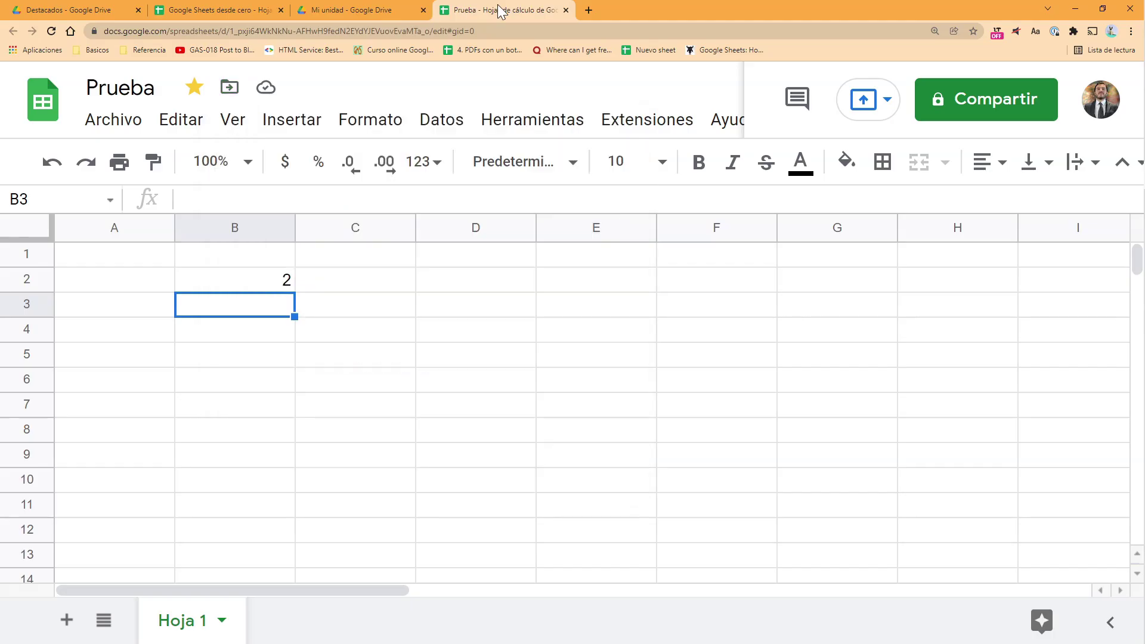
{"action": "left_click", "coordinate": [228, 89]}
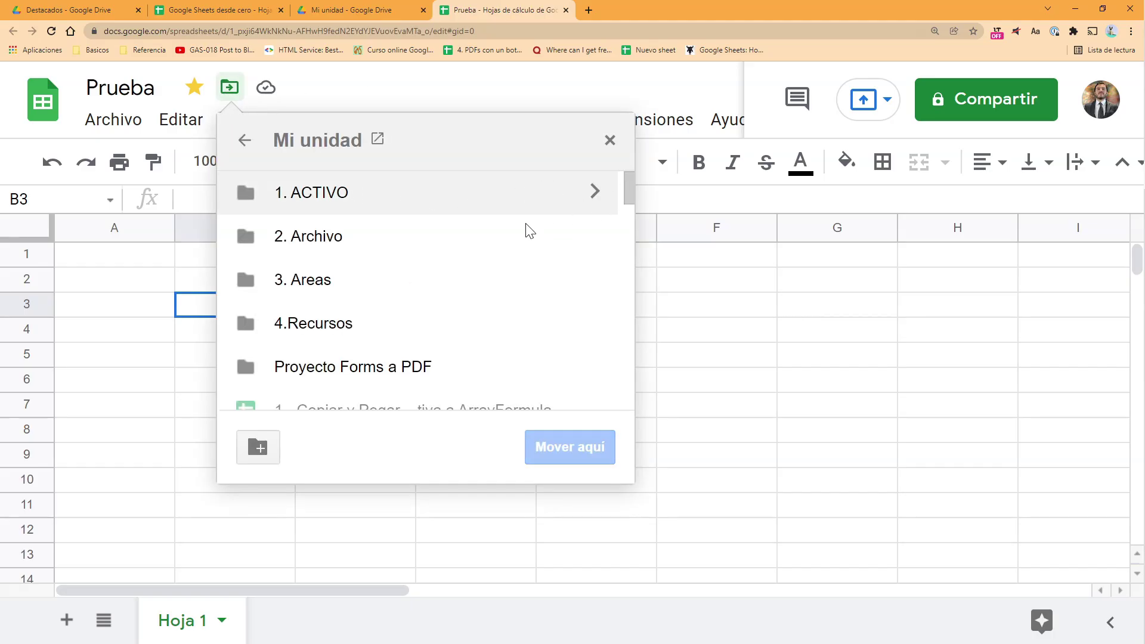
{"action": "left_click", "coordinate": [267, 449]}
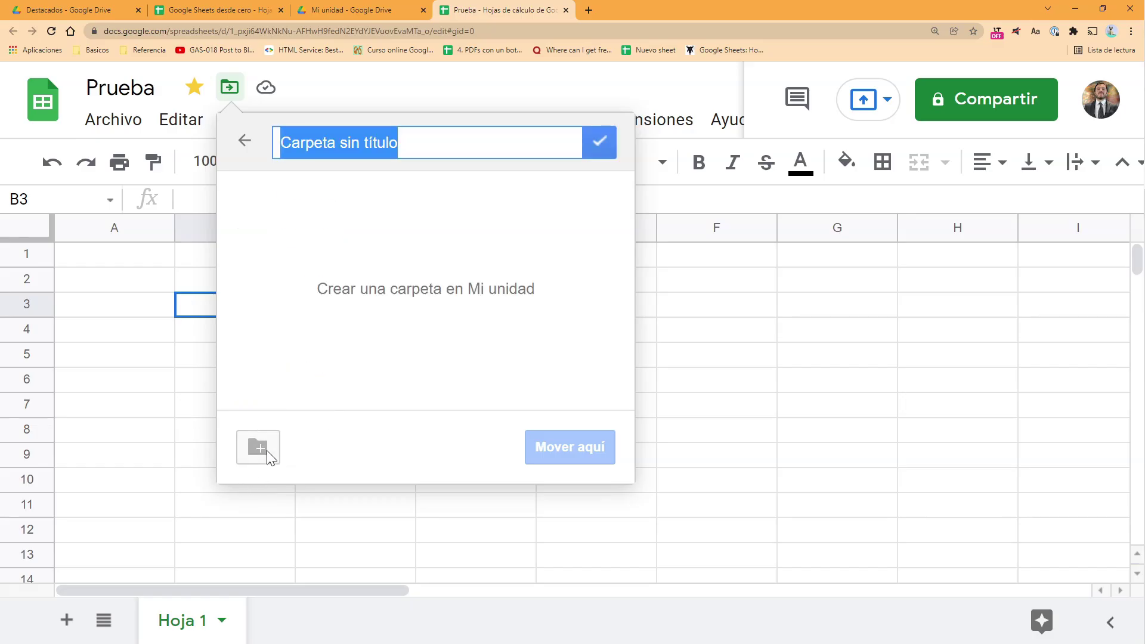
{"action": "type", "text": "Google Sheets Basico"}
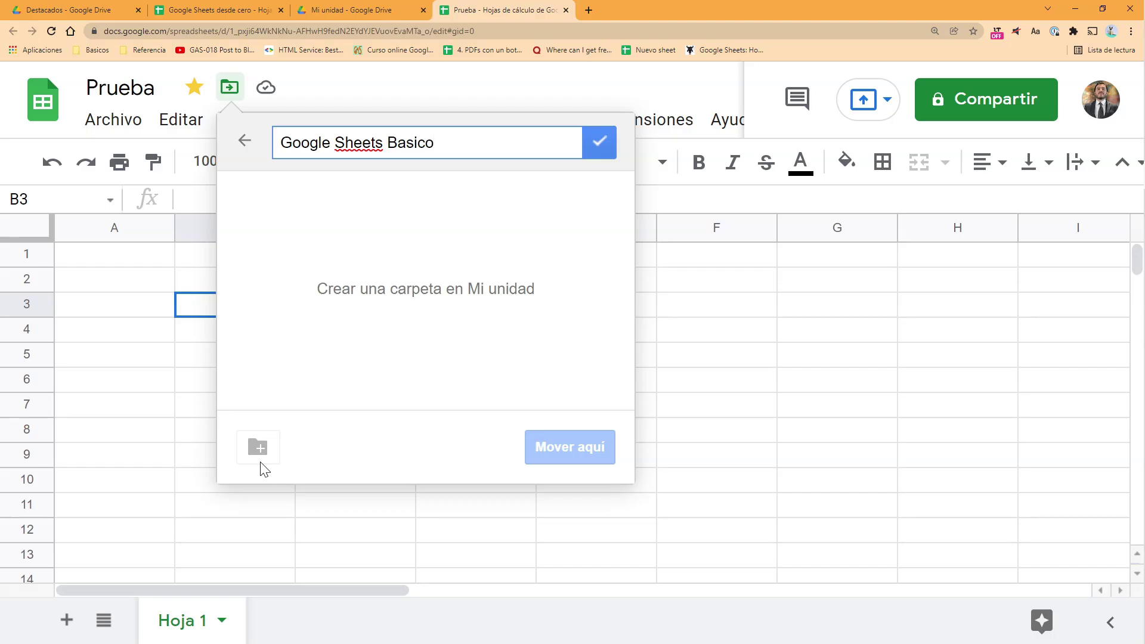
{"action": "left_click", "coordinate": [604, 143]}
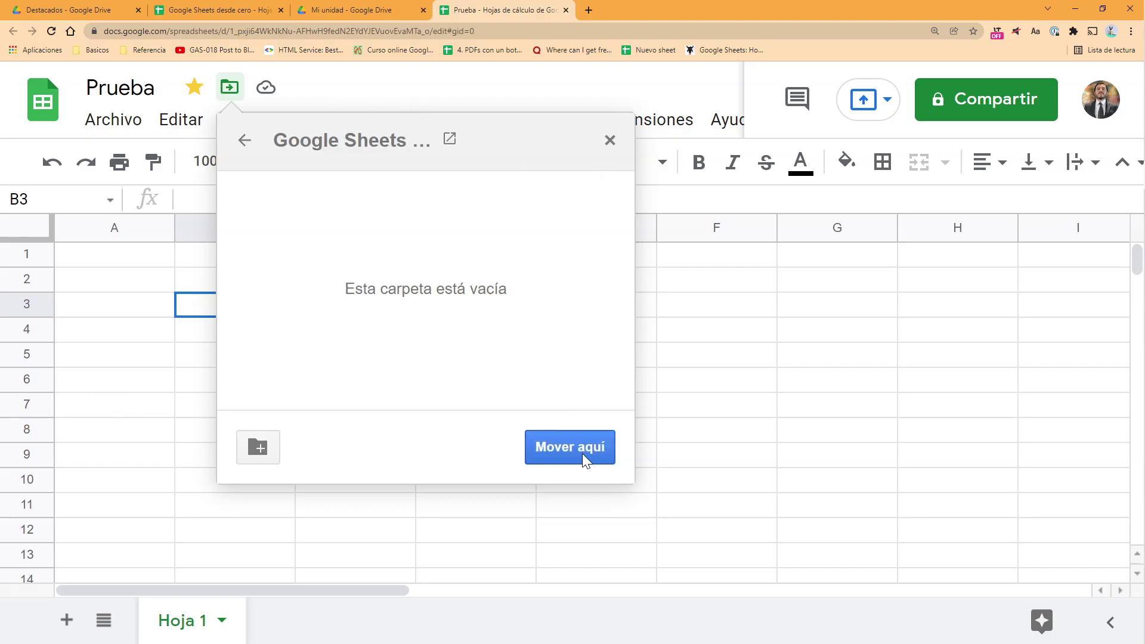
{"action": "left_click", "coordinate": [569, 448]}
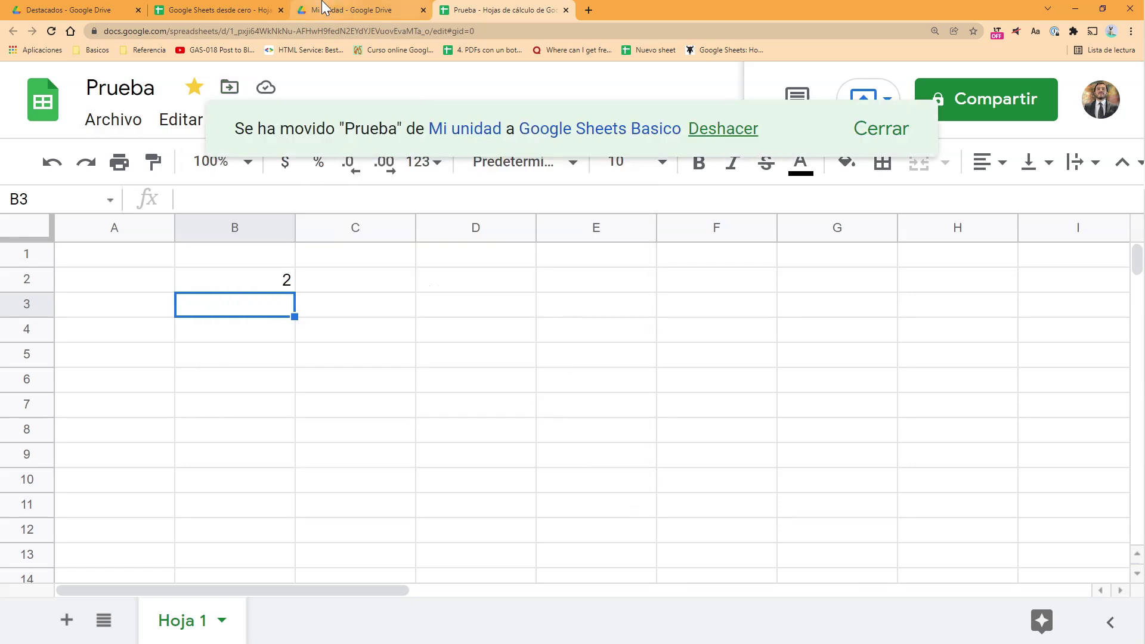
- Open the Google Sheets Basico folder from Mi unidad in Google Drive to check its contents
{"action": "left_click", "coordinate": [324, 7]}
{"action": "left_click", "coordinate": [288, 206]}
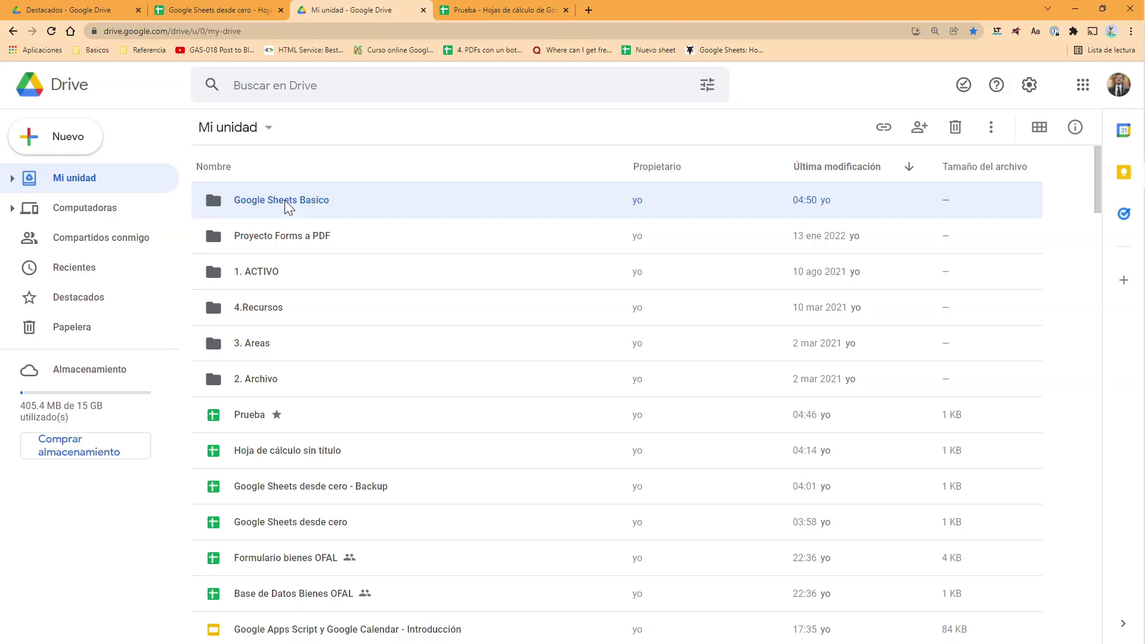
{"action": "double_click", "coordinate": [287, 206]}
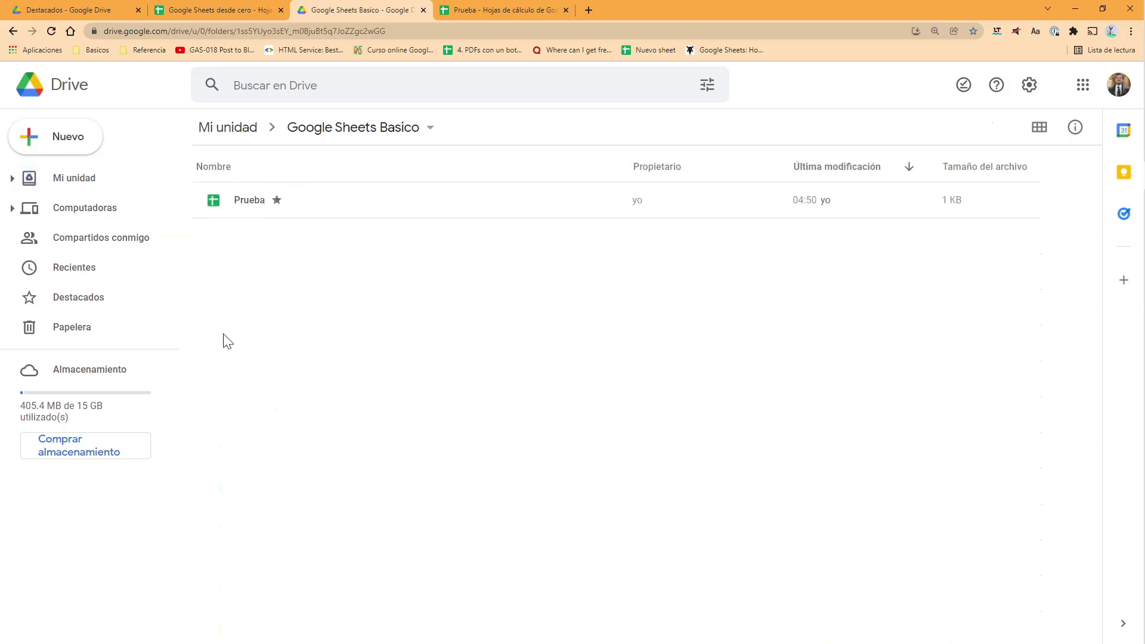
- Return to the Prueba spreadsheet in Google Sheets and select cell D4
{"action": "left_click", "coordinate": [483, 9]}
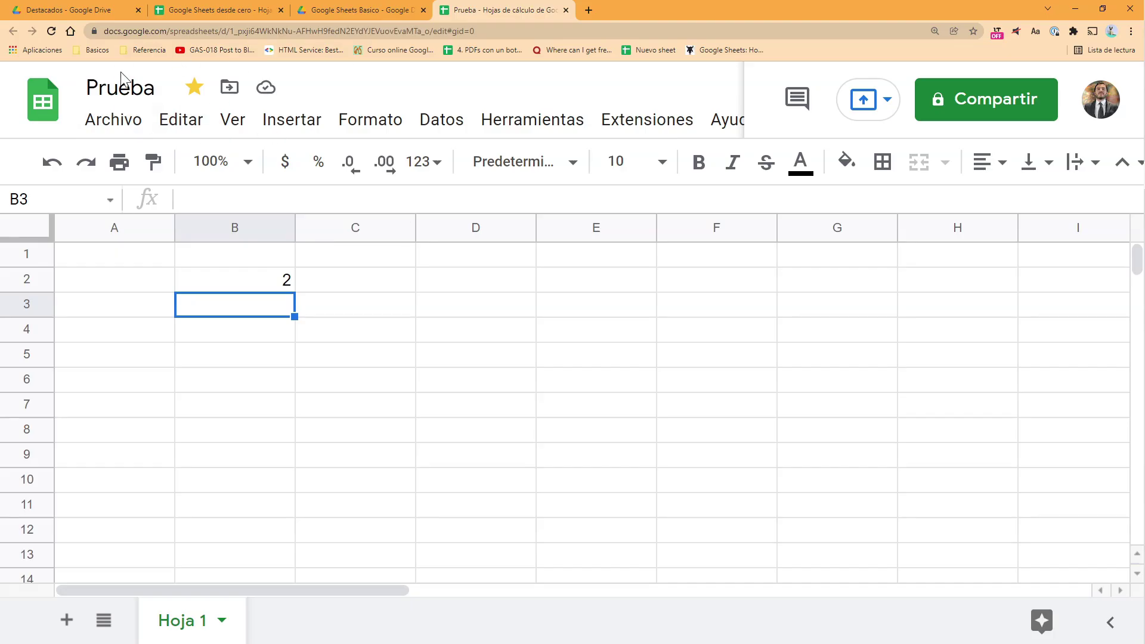
{"action": "key", "text": "Right"}
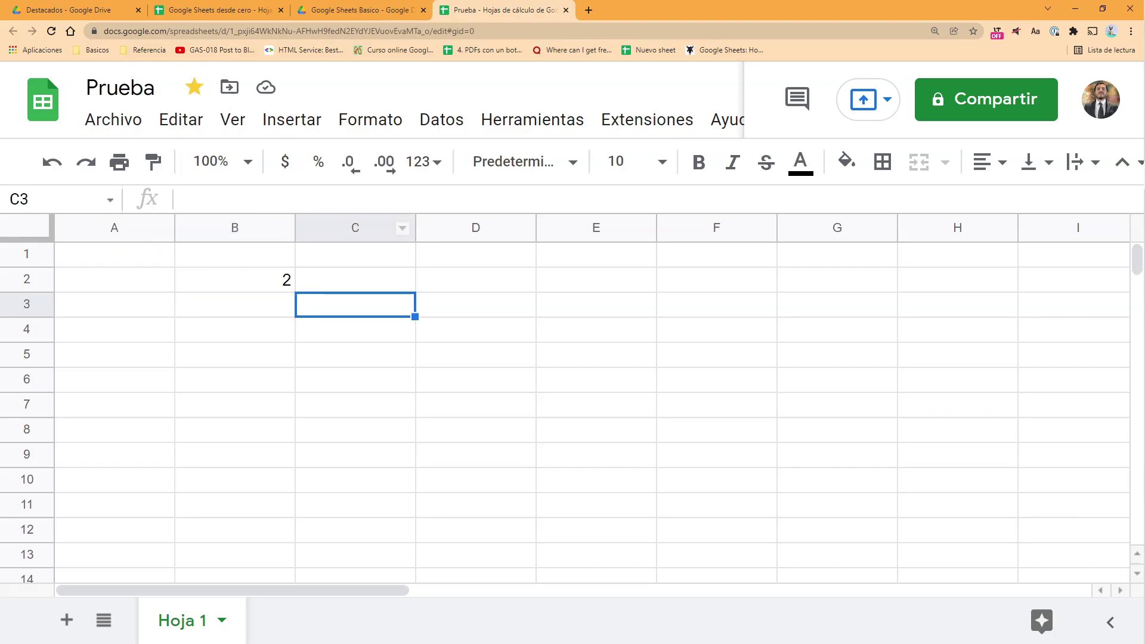
{"action": "left_click", "coordinate": [441, 331]}
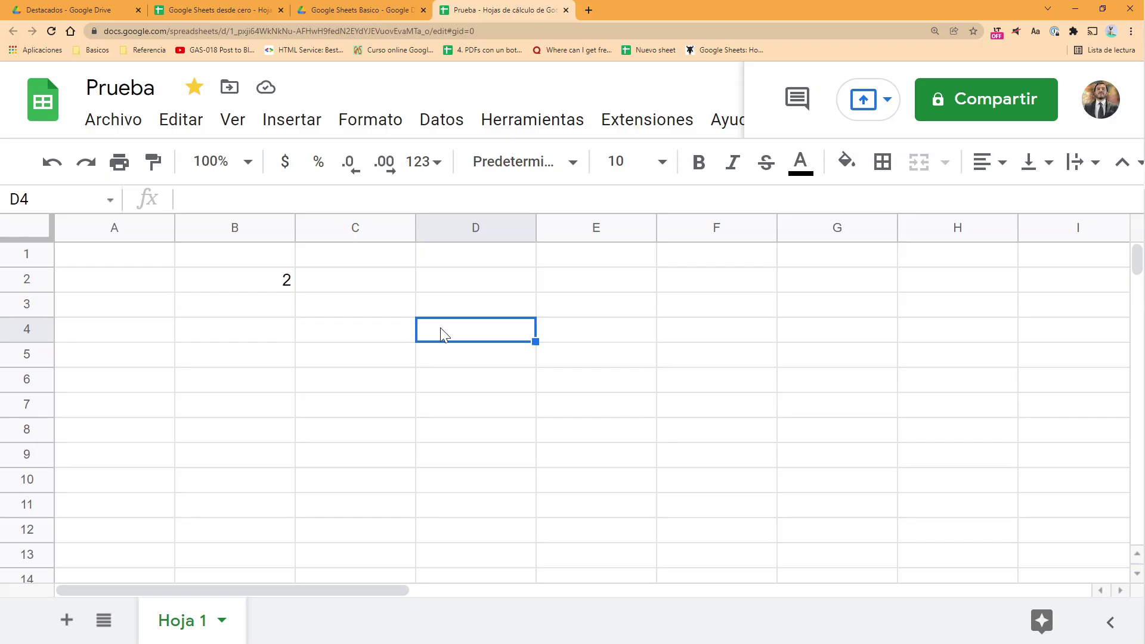
{"action": "key", "text": "ctrl+minus"}
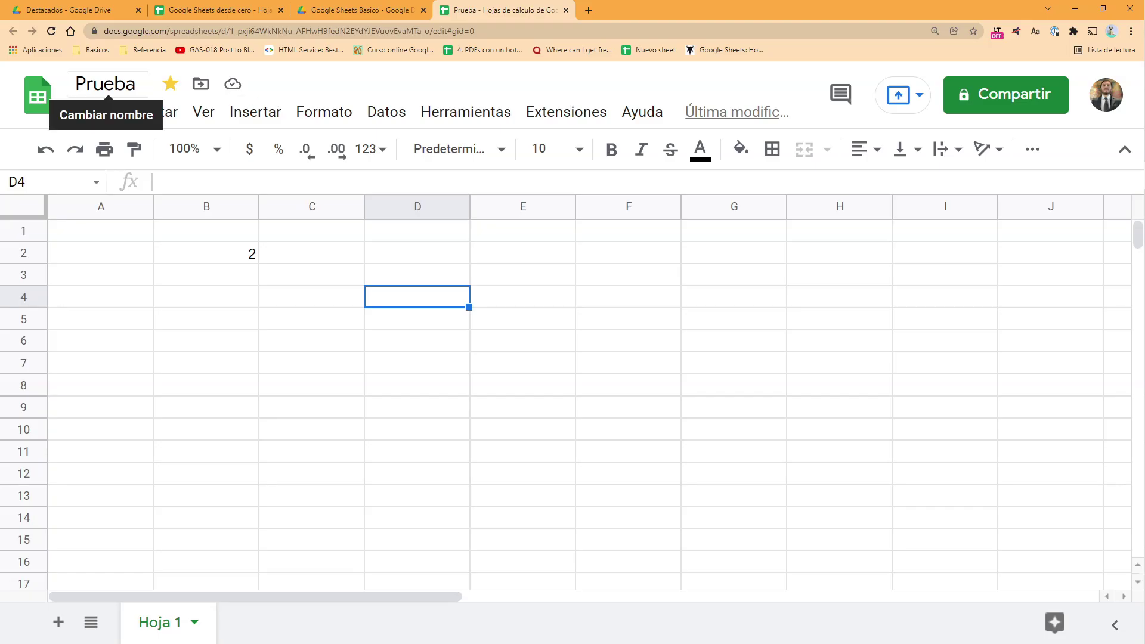
- Check the document status and offline availability of Prueba, and briefly view the Destacados files in Google Drive
{"action": "left_click", "coordinate": [234, 87]}
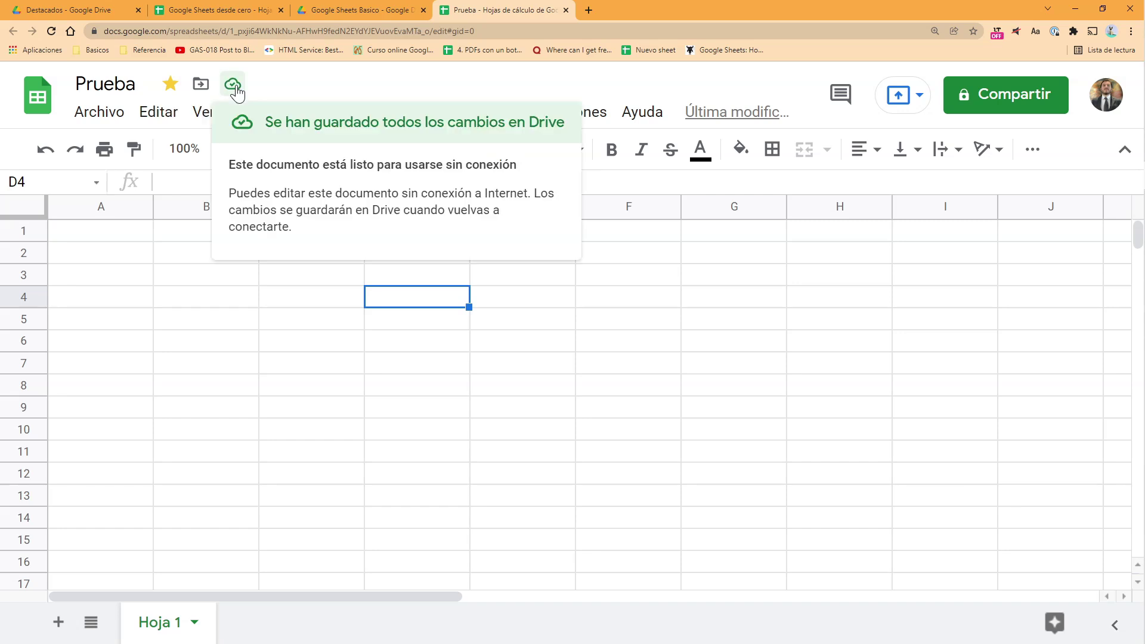
{"action": "left_click_drag", "start_coordinate": [236, 164], "coordinate": [516, 165]}
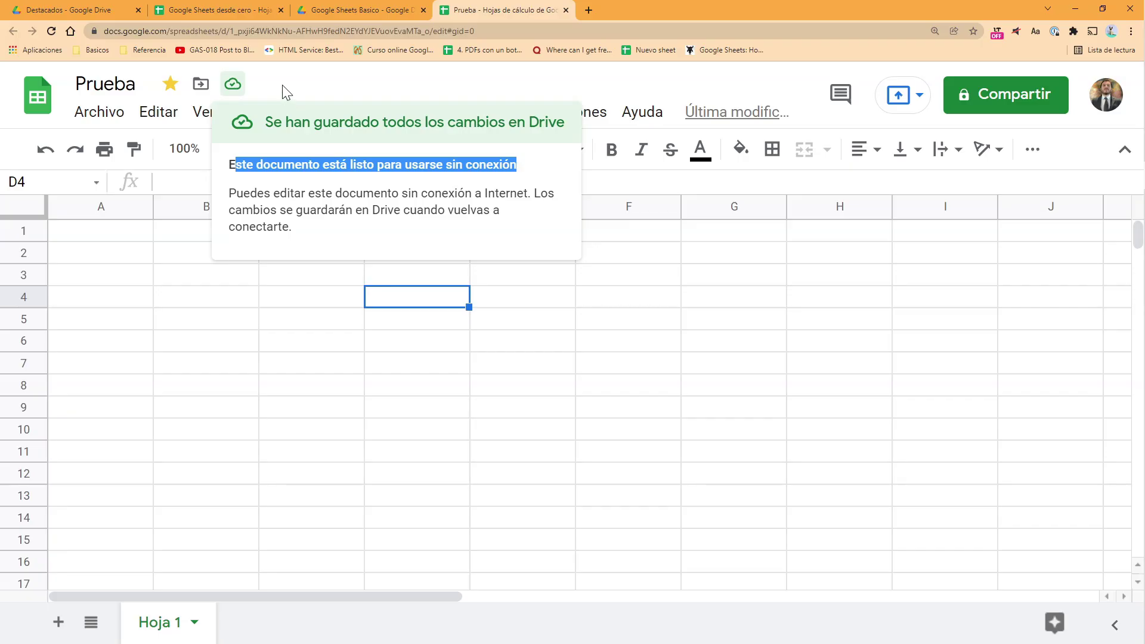
{"action": "left_click", "coordinate": [102, 9]}
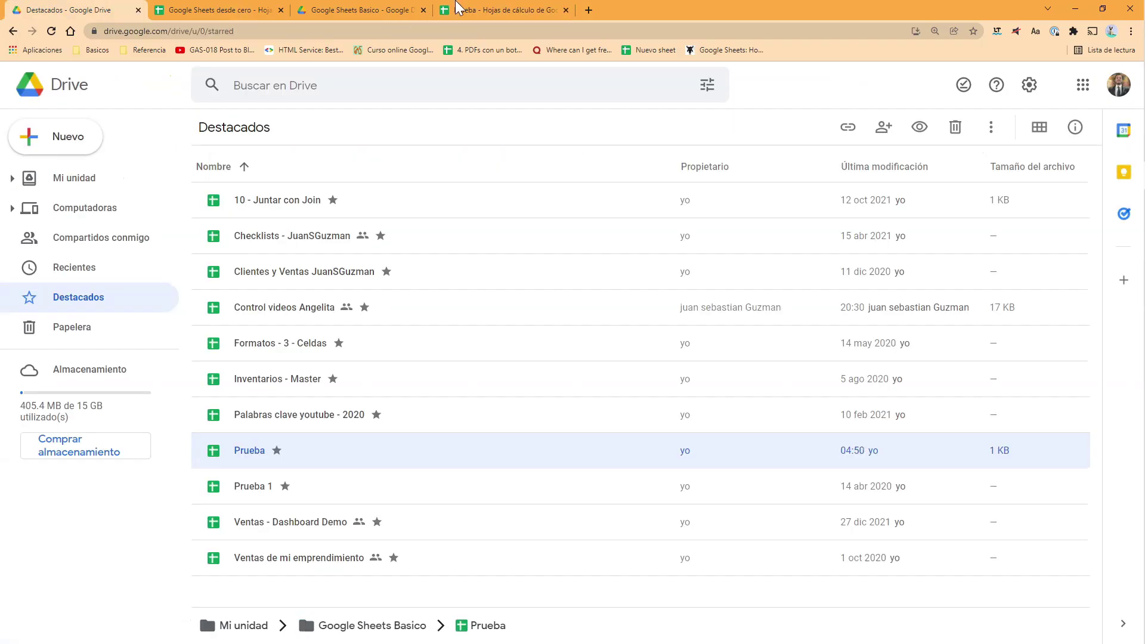
{"action": "left_click", "coordinate": [506, 10]}
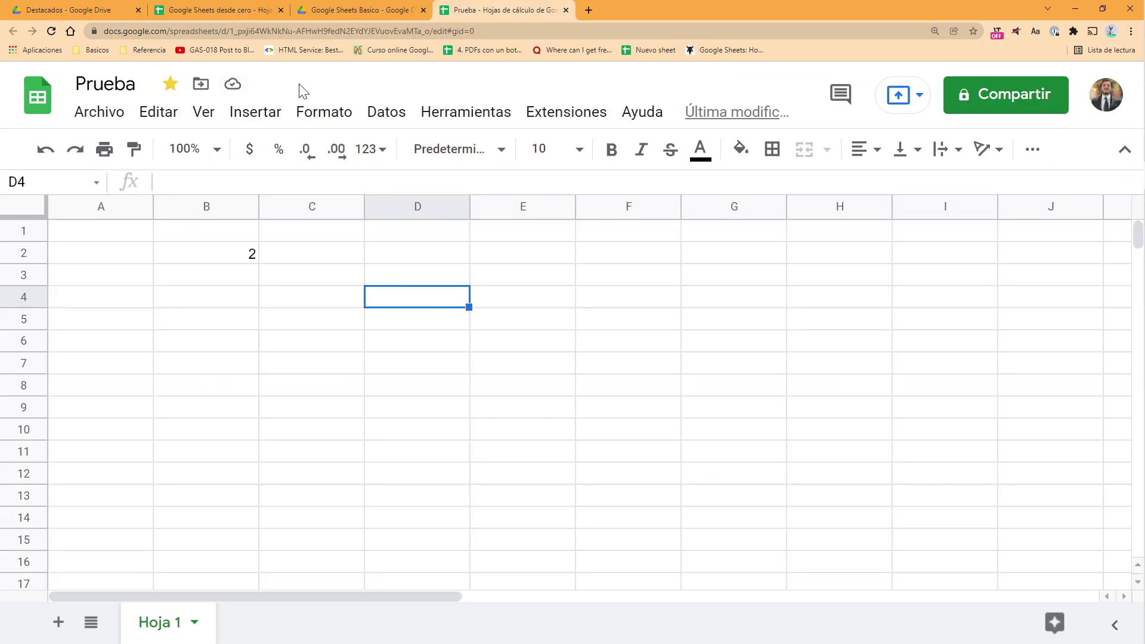
- Open the Google Sheets home page in a separate tab and look through its templates and recent spreadsheets
{"action": "middle_click", "coordinate": [35, 95]}
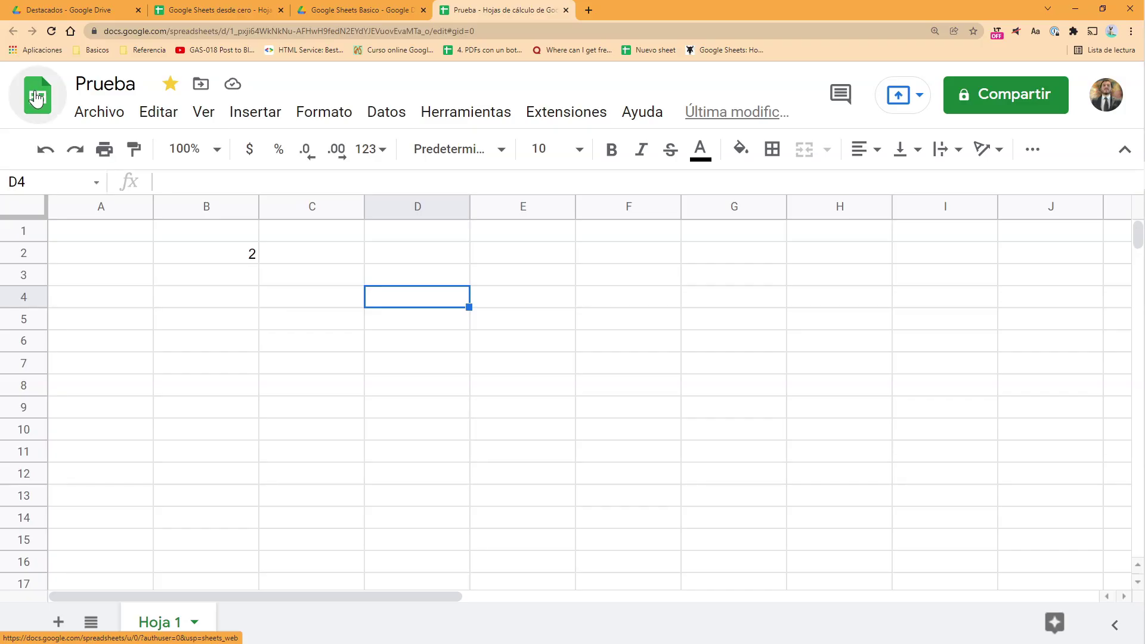
{"action": "left_click", "coordinate": [632, 8]}
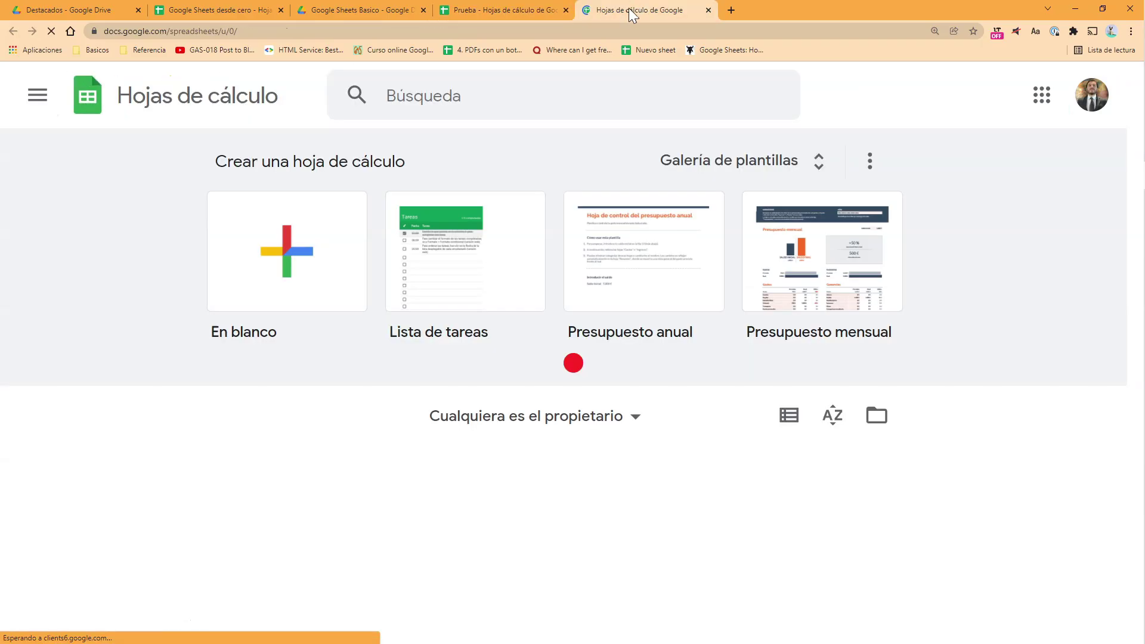
{"action": "scroll", "coordinate": [477, 306], "scroll_direction": "down", "scroll_amount": 3}
{"action": "scroll", "coordinate": [474, 307], "scroll_direction": "up", "scroll_amount": 3}
{"action": "scroll", "coordinate": [467, 309], "scroll_direction": "down", "scroll_amount": 5}
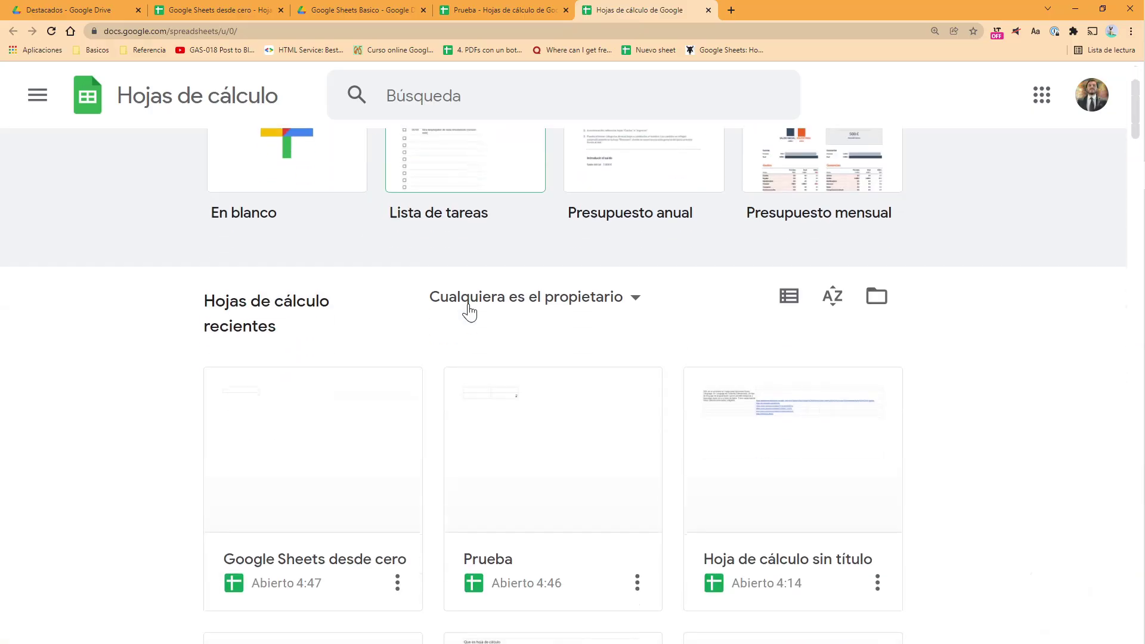
{"action": "scroll", "coordinate": [622, 345], "scroll_direction": "down", "scroll_amount": 7}
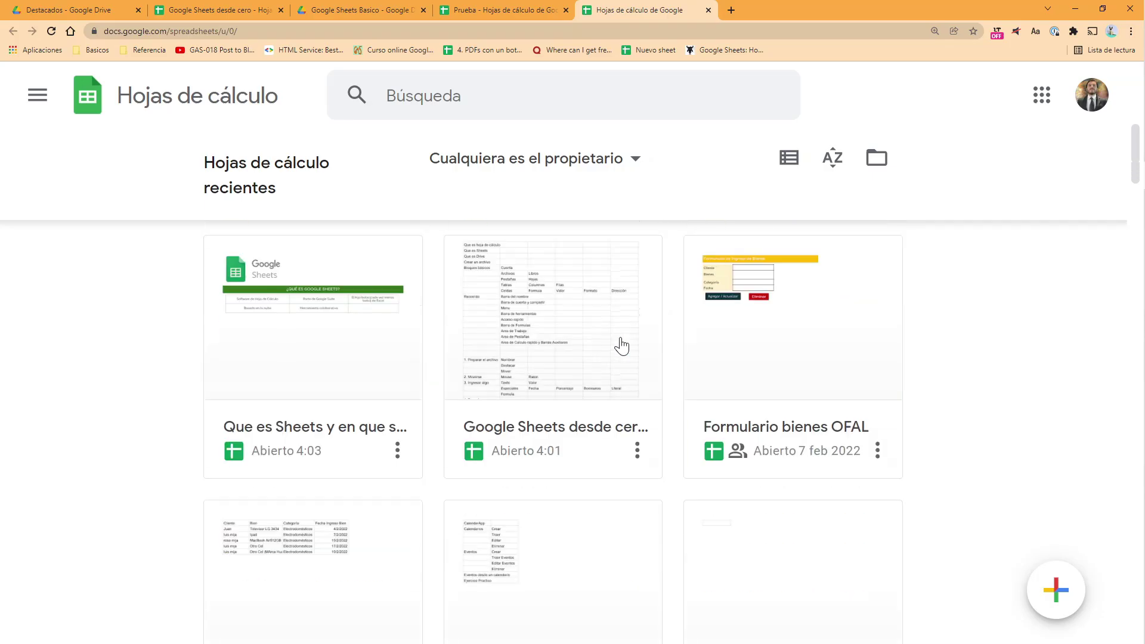
{"action": "scroll", "coordinate": [810, 358], "scroll_direction": "down", "scroll_amount": 2}
{"action": "scroll", "coordinate": [807, 350], "scroll_direction": "up", "scroll_amount": 15}
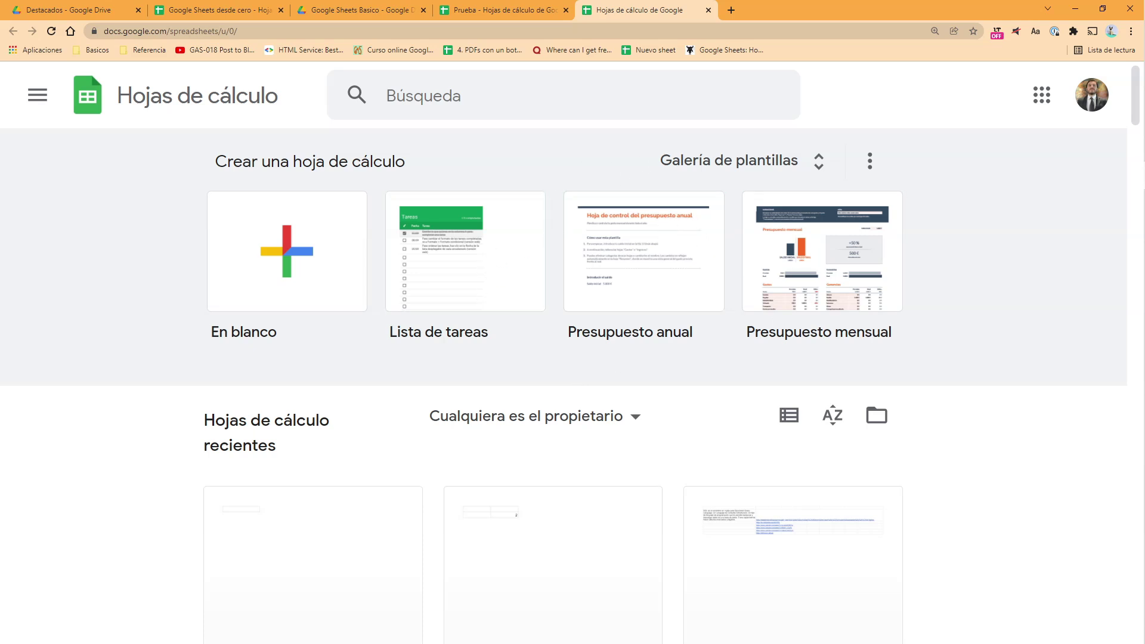
- Place the cursor in the spreadsheet search of the Google Sheets home page, and close that page
{"action": "left_click", "coordinate": [332, 8]}
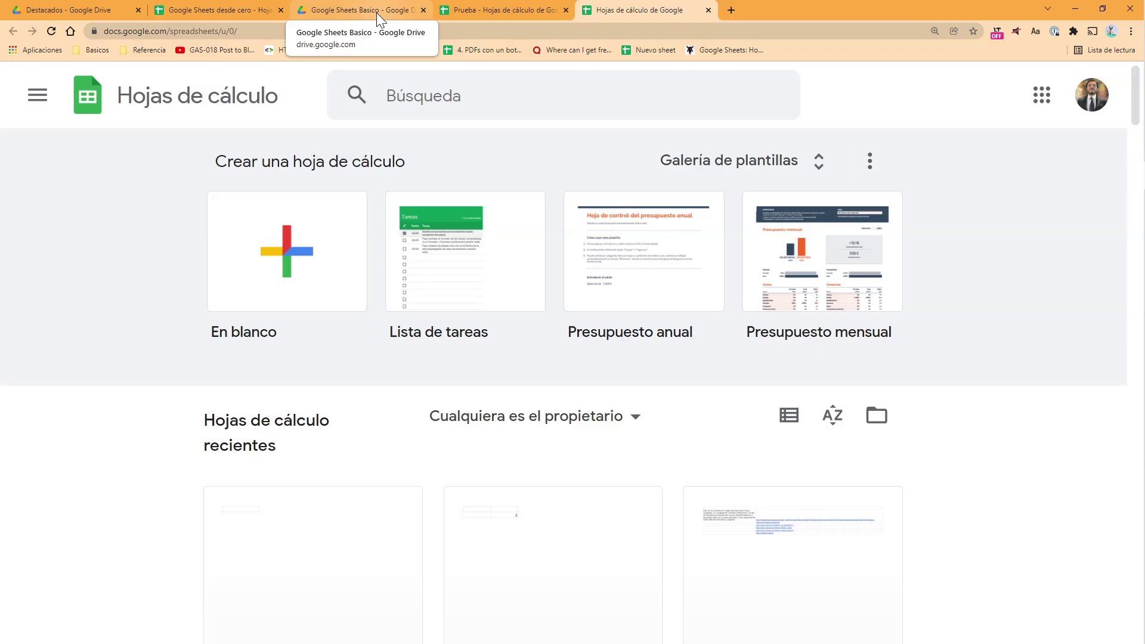
{"action": "left_click", "coordinate": [446, 85]}
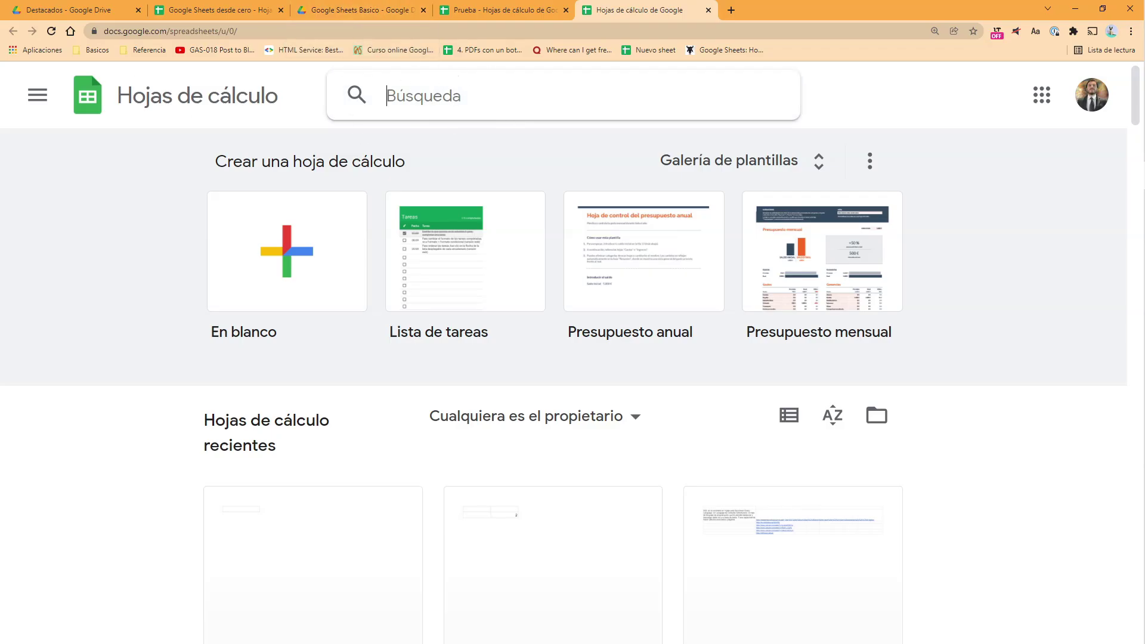
{"action": "left_click", "coordinate": [709, 10]}
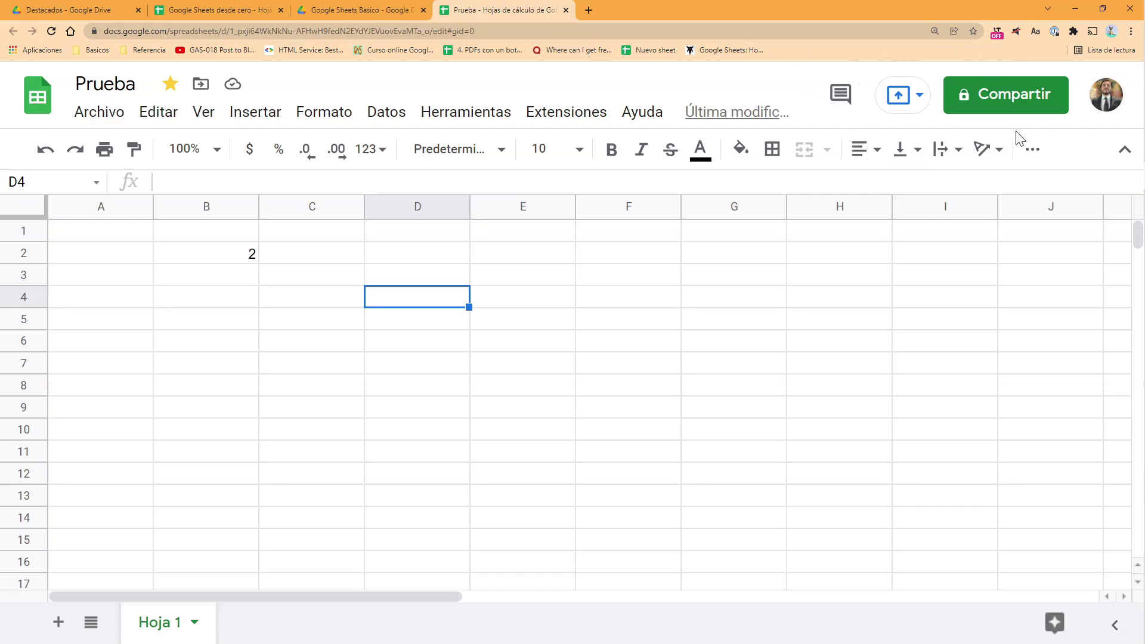
- View the Google account options and the list of signed-in accounts from Prueba, and close them
{"action": "left_click", "coordinate": [1110, 105]}
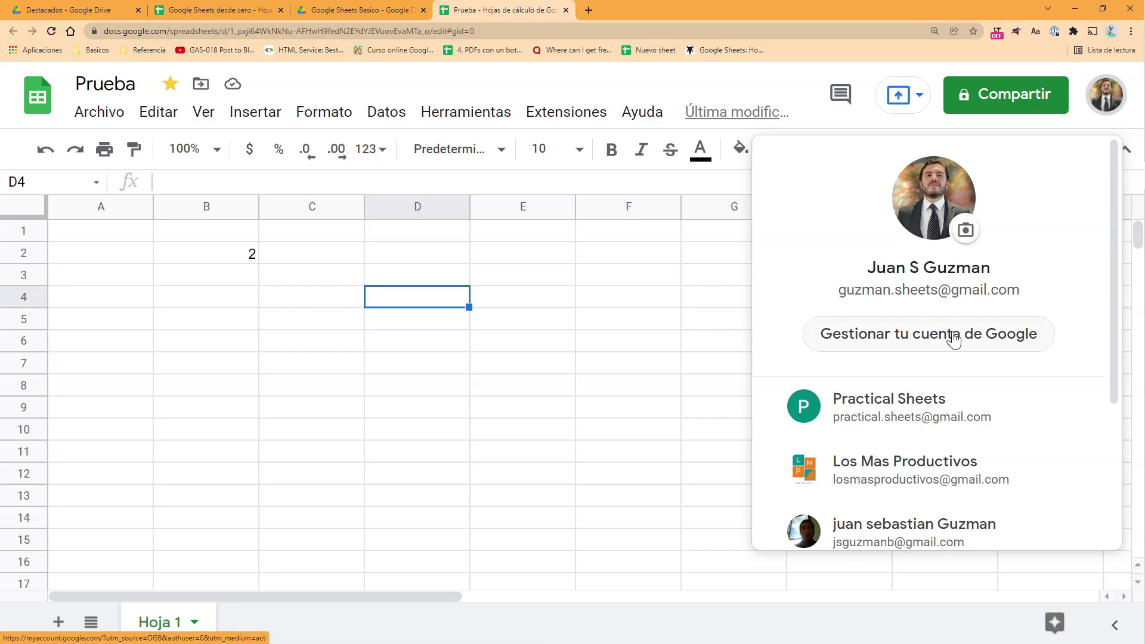
{"action": "scroll", "coordinate": [952, 338], "scroll_direction": "down", "scroll_amount": 3}
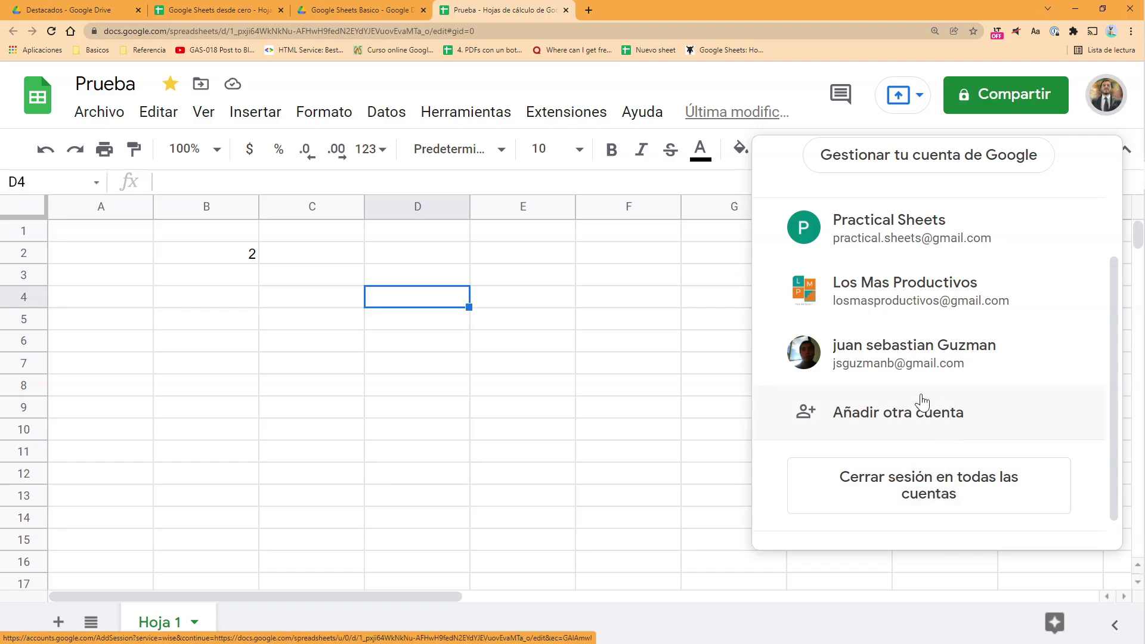
{"action": "scroll", "coordinate": [1025, 238], "scroll_direction": "up", "scroll_amount": 3}
{"action": "left_click", "coordinate": [1084, 130]}
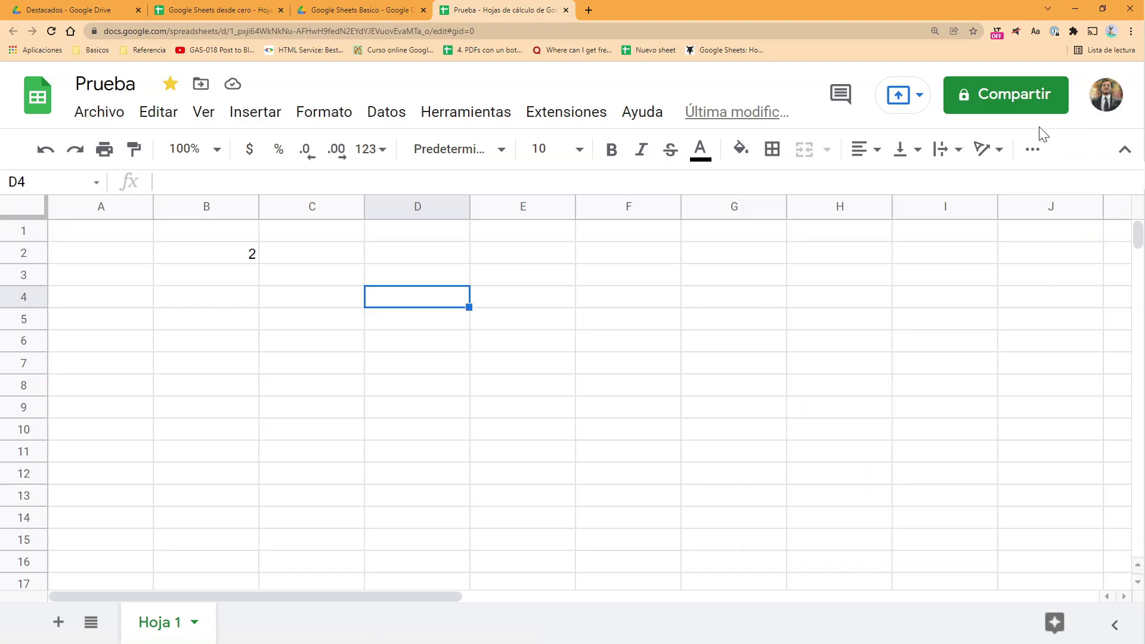
- Share the Prueba spreadsheet by changing its link access to Cualquier persona con el enlace
{"action": "left_click", "coordinate": [991, 106]}
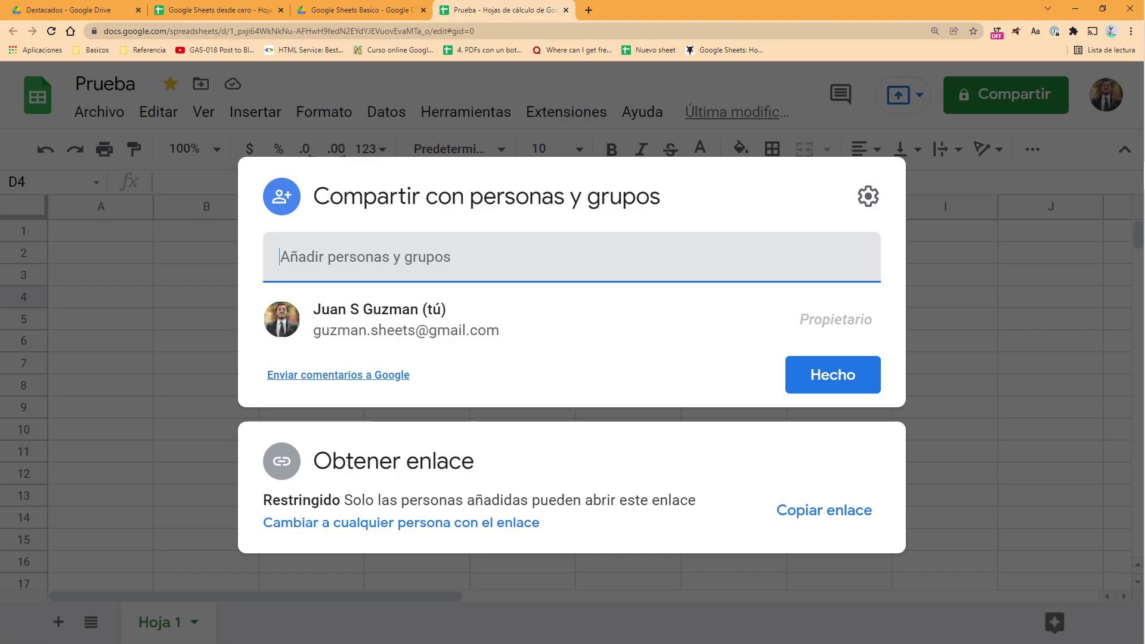
{"action": "left_click", "coordinate": [431, 529]}
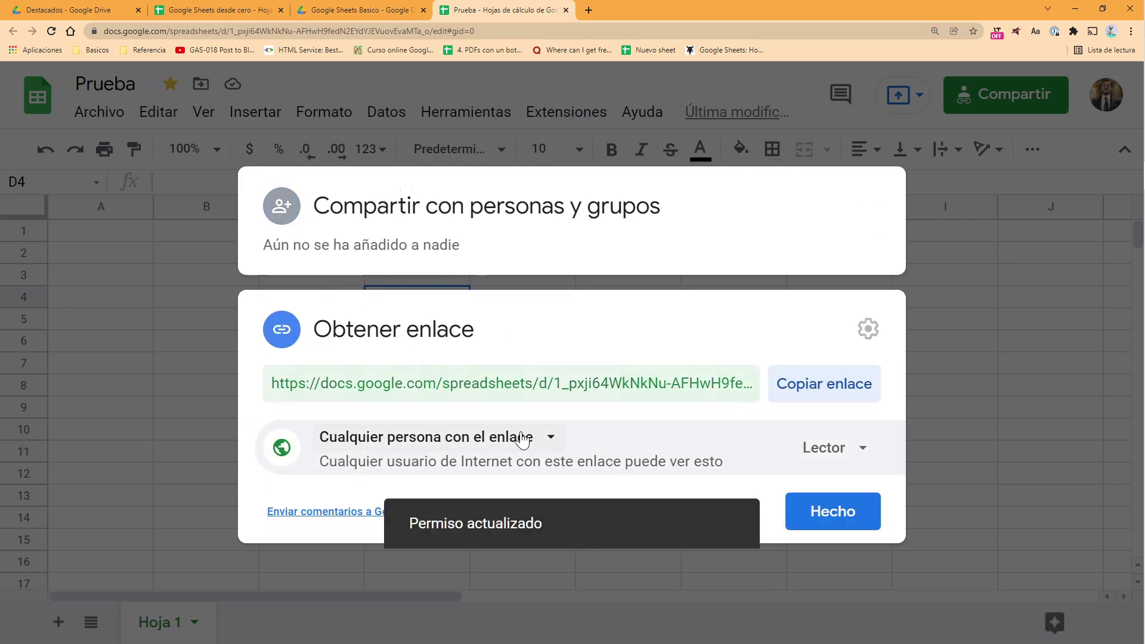
- Copy the sharing link of Prueba, set the link's role to Editor, and finish sharing
{"action": "left_click", "coordinate": [815, 395]}
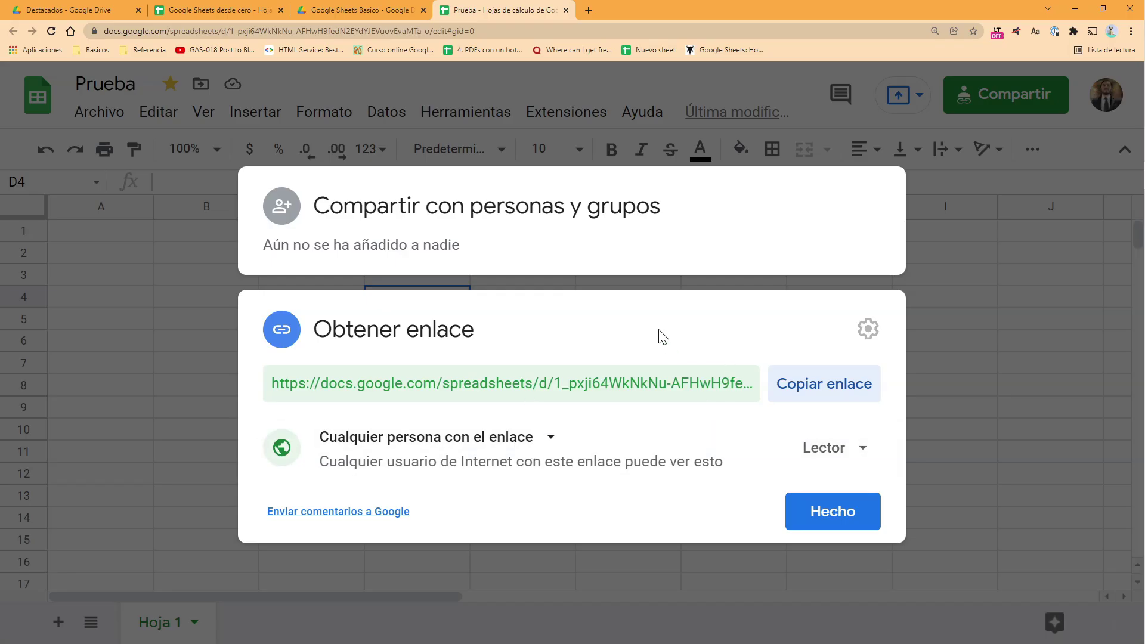
{"action": "left_click", "coordinate": [823, 449]}
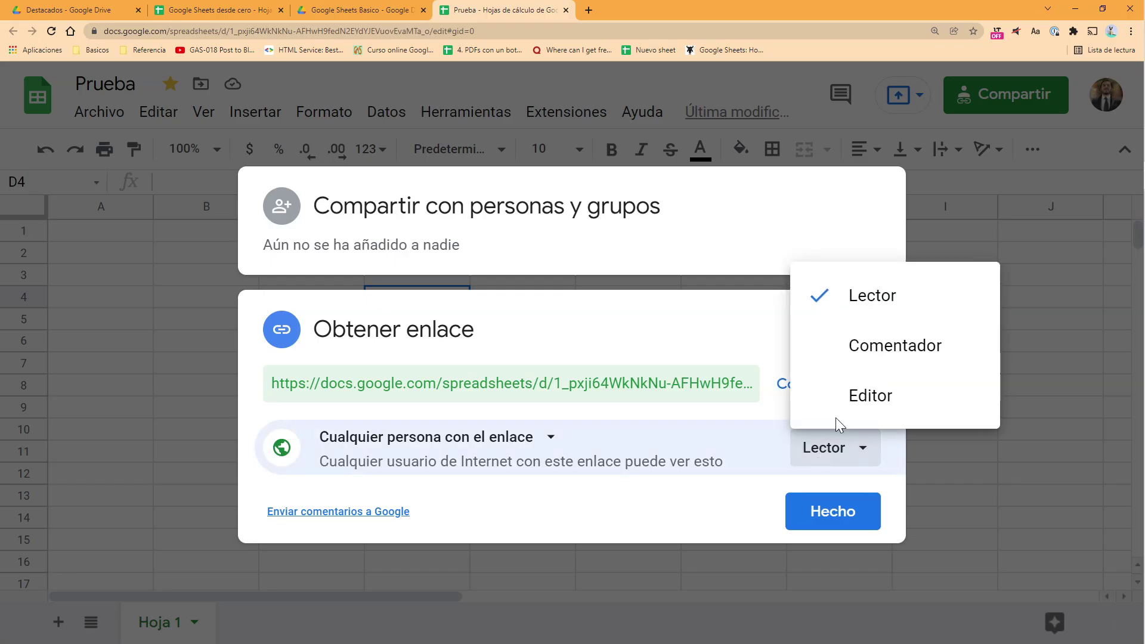
{"action": "left_click", "coordinate": [866, 407]}
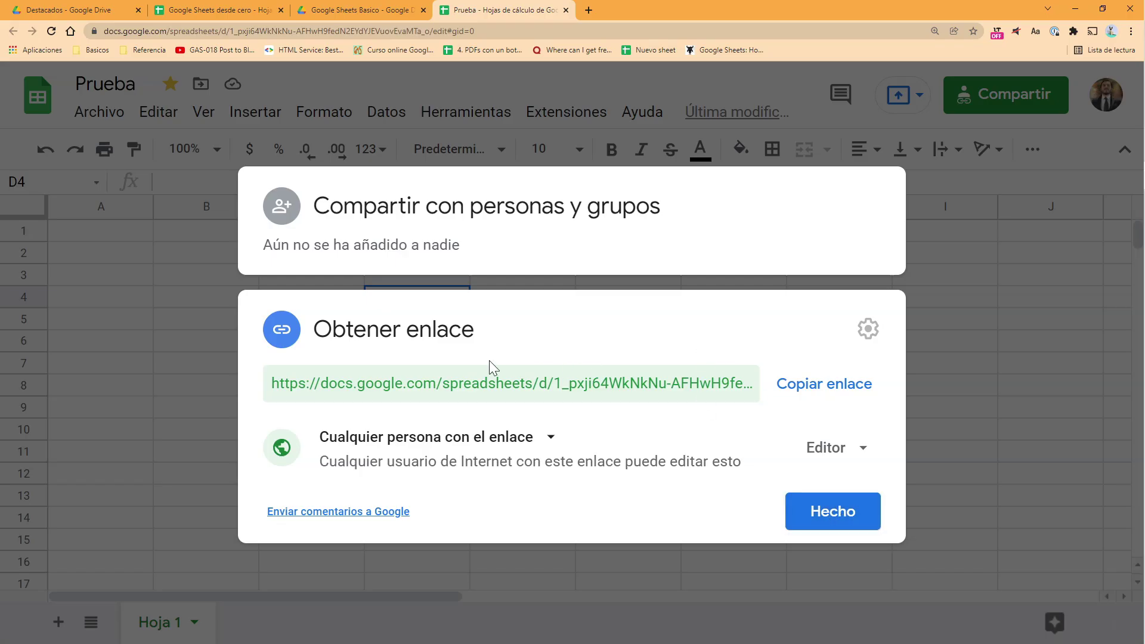
{"action": "left_click", "coordinate": [832, 512]}
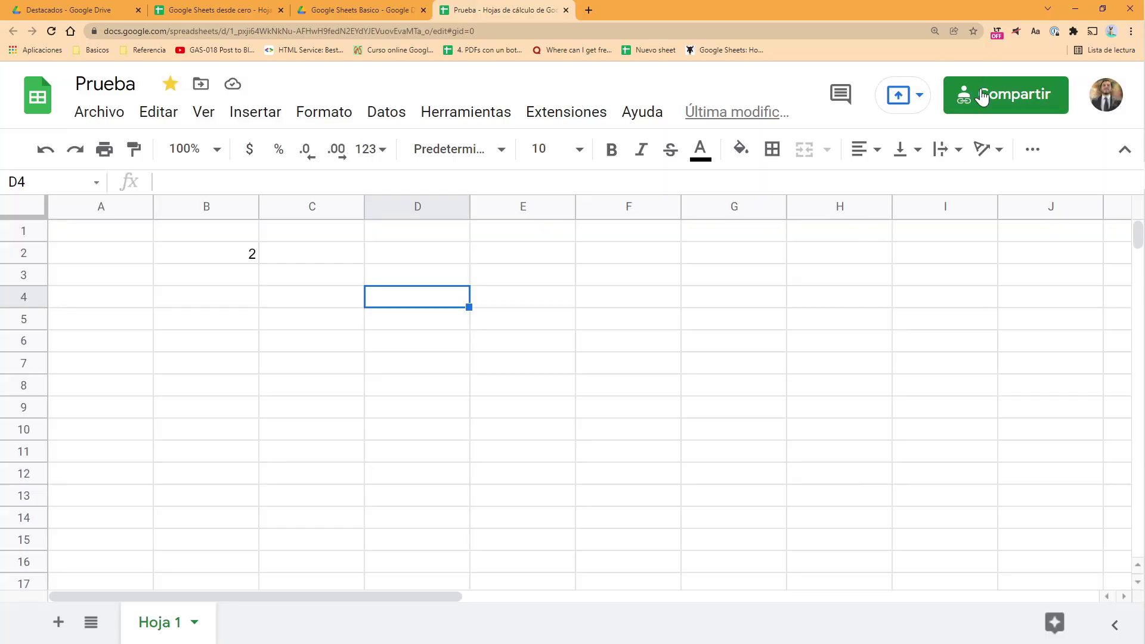
- View the options for presenting the spreadsheet in a meeting, and check its comment history
{"action": "mouse_move", "coordinate": [1006, 115]}
{"action": "left_click", "coordinate": [920, 97]}
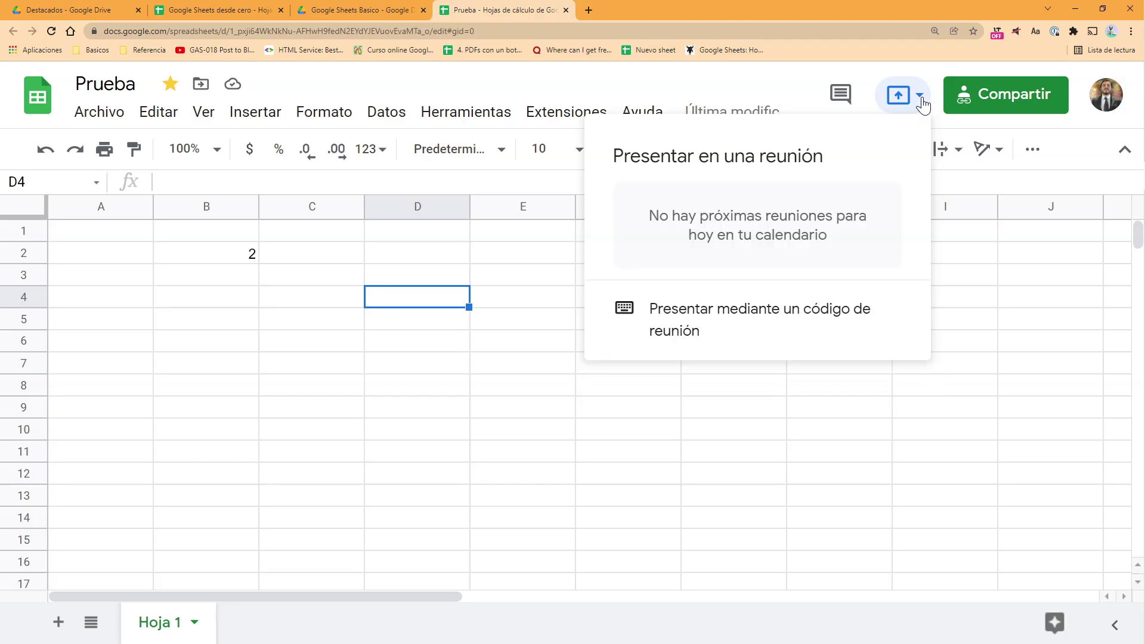
{"action": "left_click", "coordinate": [987, 261]}
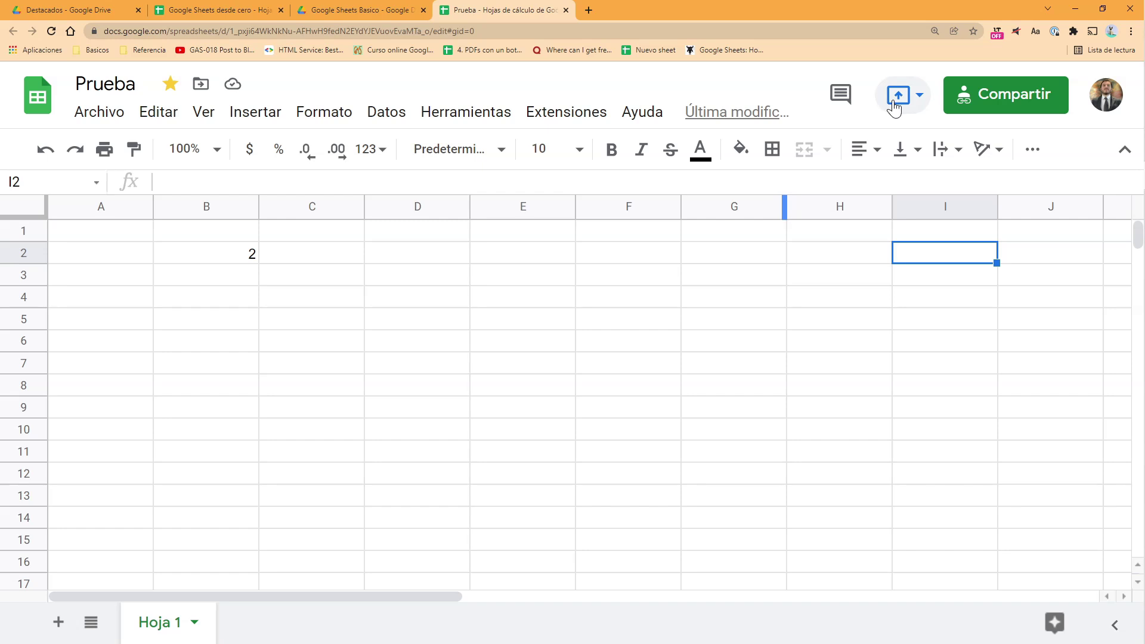
{"action": "left_click", "coordinate": [842, 95]}
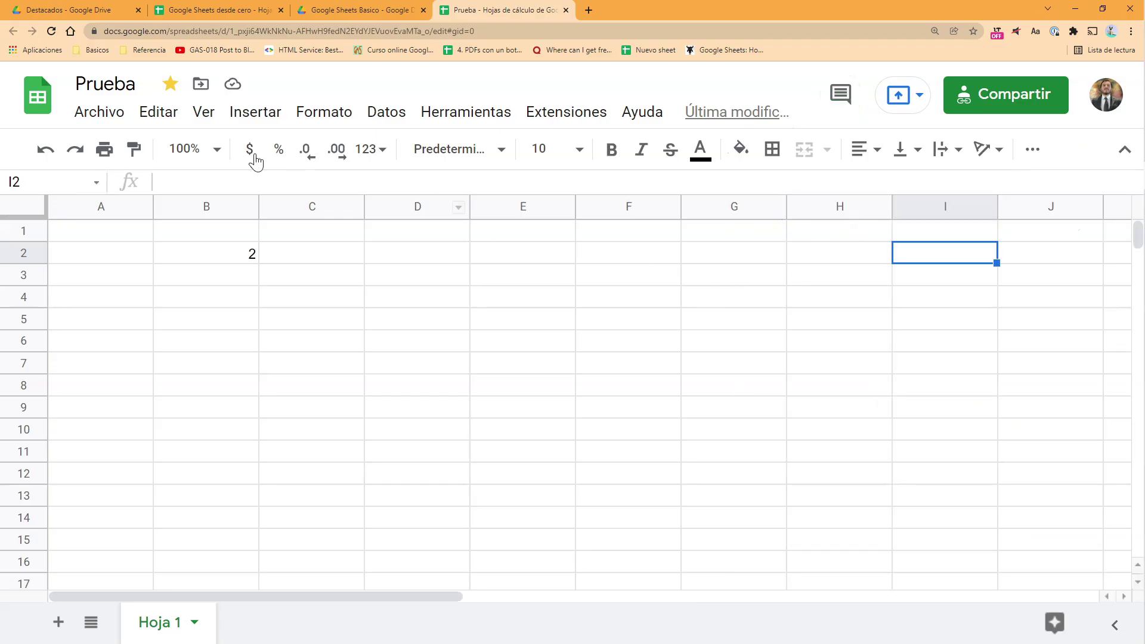
- Look through the file, editing, insertion and formatting commands of the spreadsheet without applying any
{"action": "left_click", "coordinate": [123, 122]}
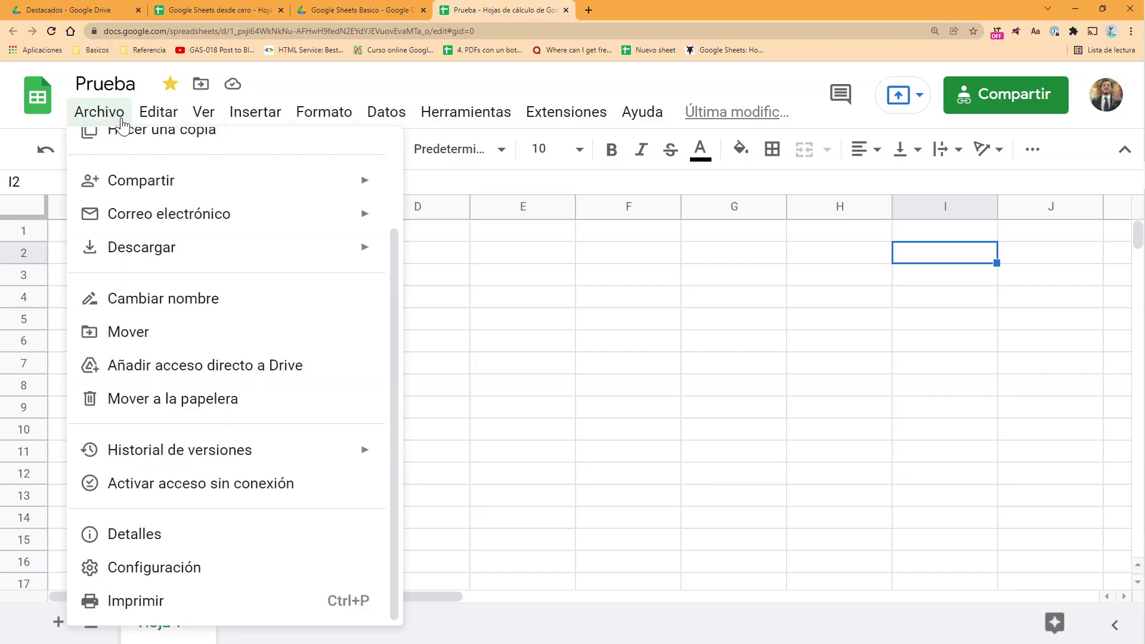
{"action": "left_click", "coordinate": [121, 122]}
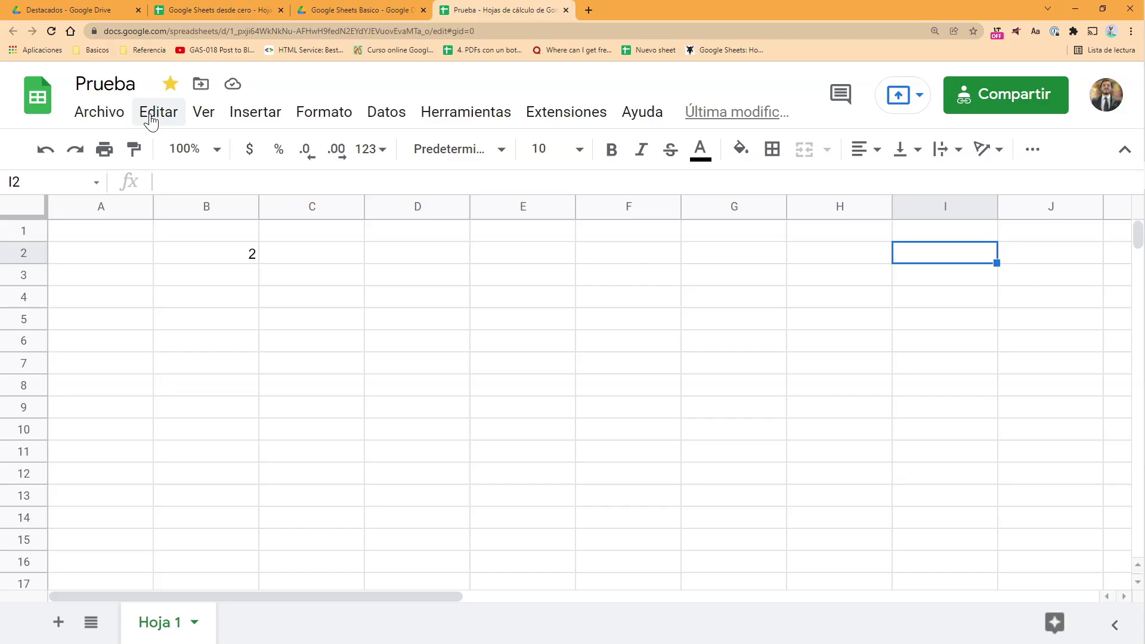
{"action": "left_click", "coordinate": [151, 121]}
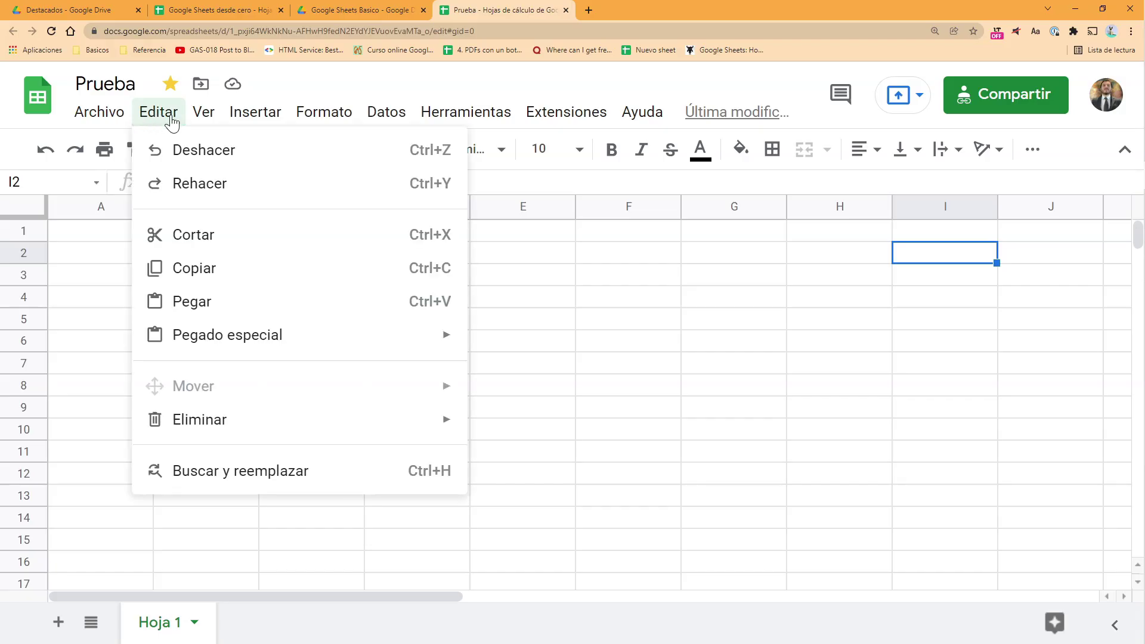
{"action": "left_click", "coordinate": [152, 120]}
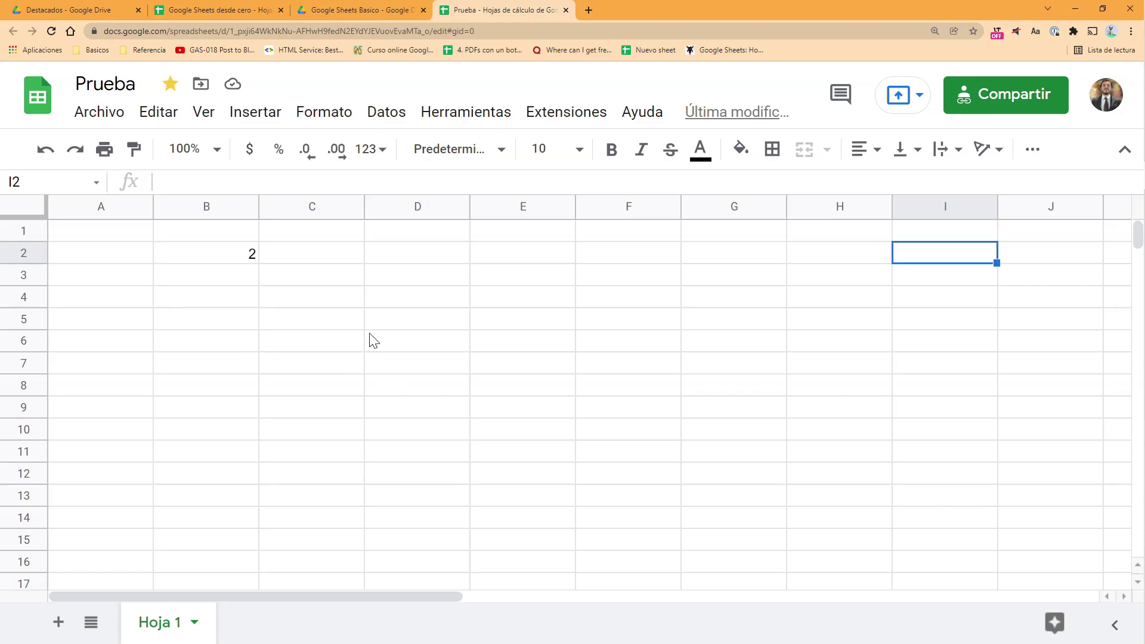
{"action": "left_click", "coordinate": [267, 113]}
{"action": "mouse_move", "coordinate": [310, 110]}
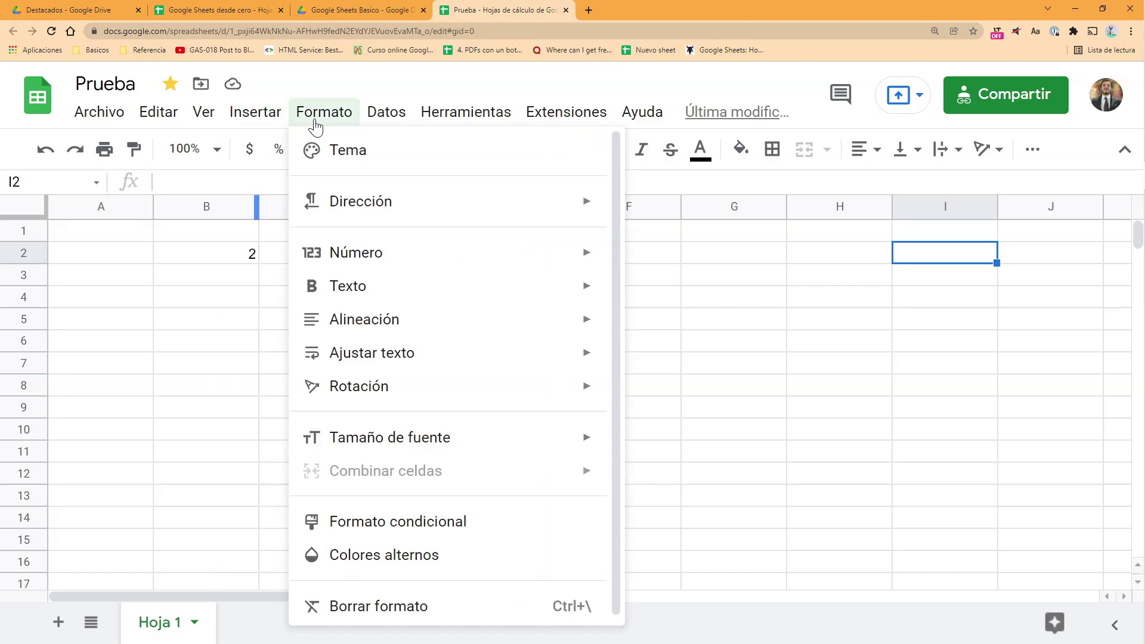
{"action": "left_click", "coordinate": [313, 85]}
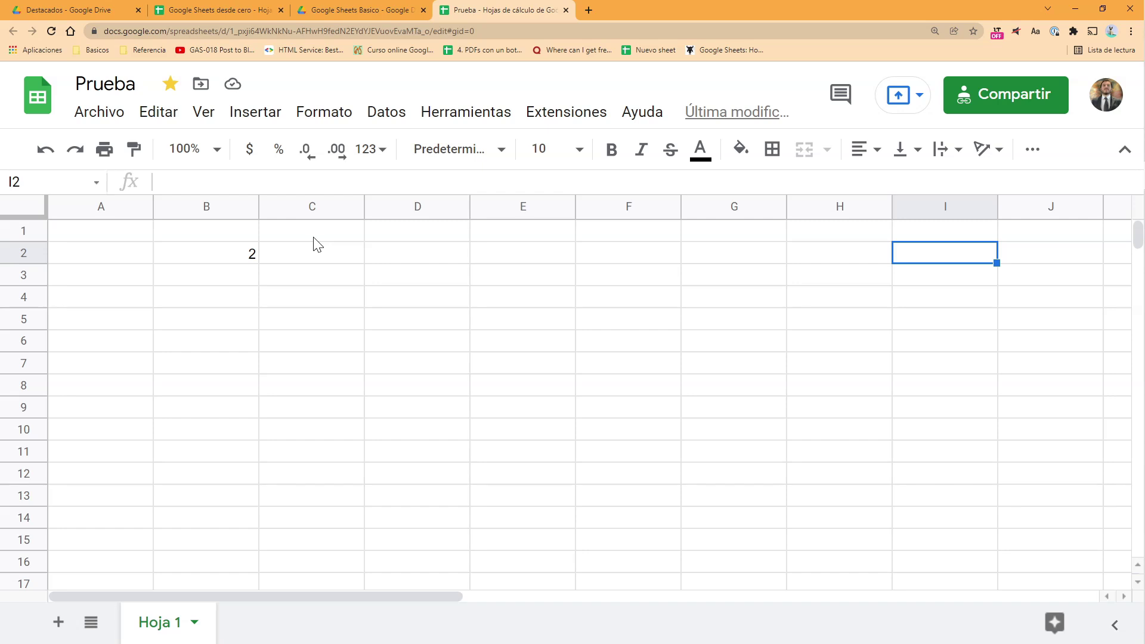
- Look through the data, tools, extensions and help commands of the spreadsheet without applying any
{"action": "left_click", "coordinate": [392, 111]}
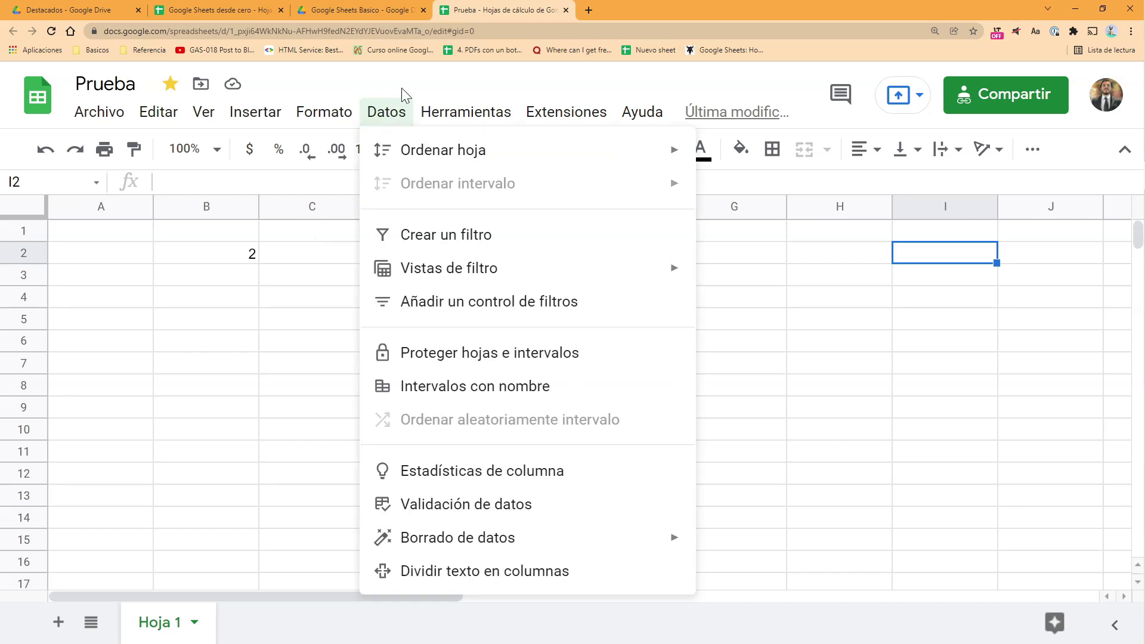
{"action": "left_click", "coordinate": [417, 90]}
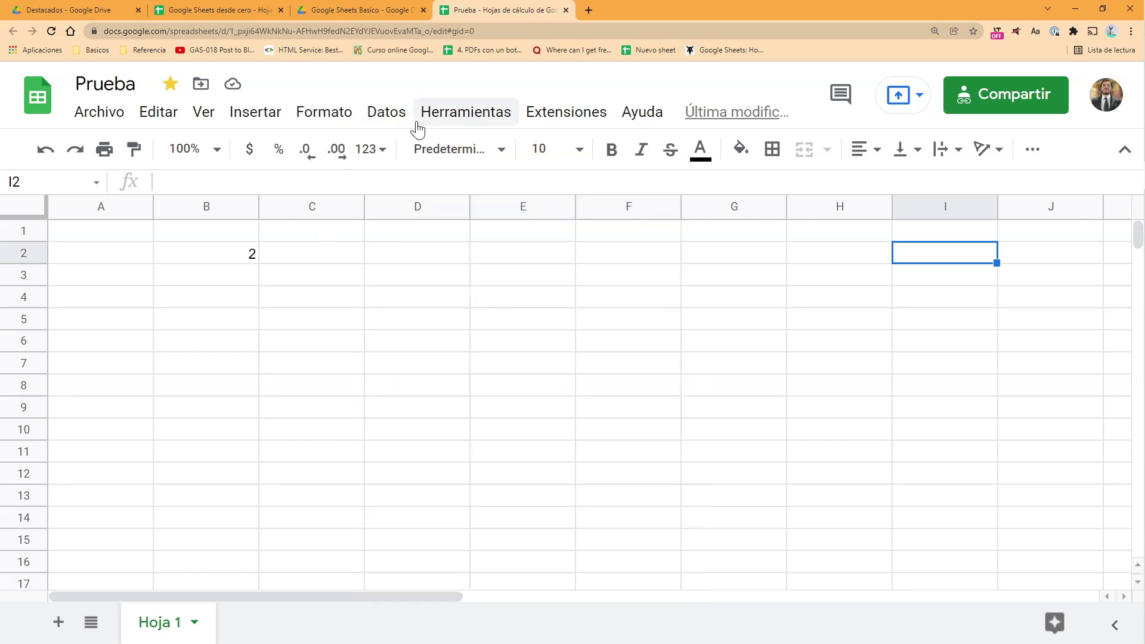
{"action": "left_click", "coordinate": [447, 118]}
{"action": "left_click", "coordinate": [480, 91]}
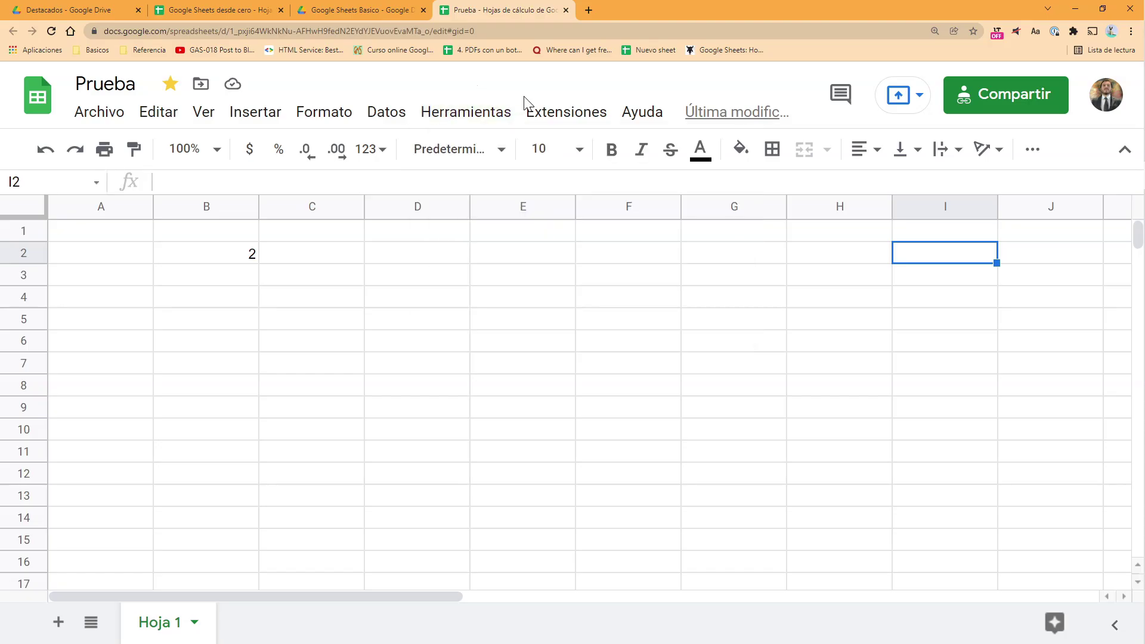
{"action": "left_click", "coordinate": [540, 113]}
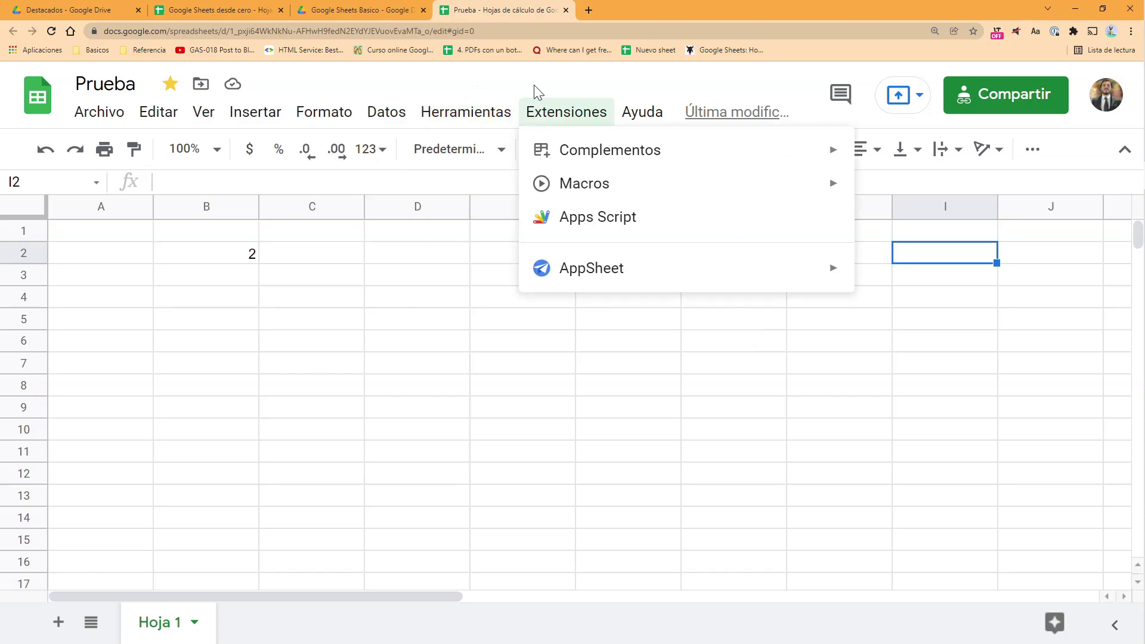
{"action": "left_click", "coordinate": [535, 87]}
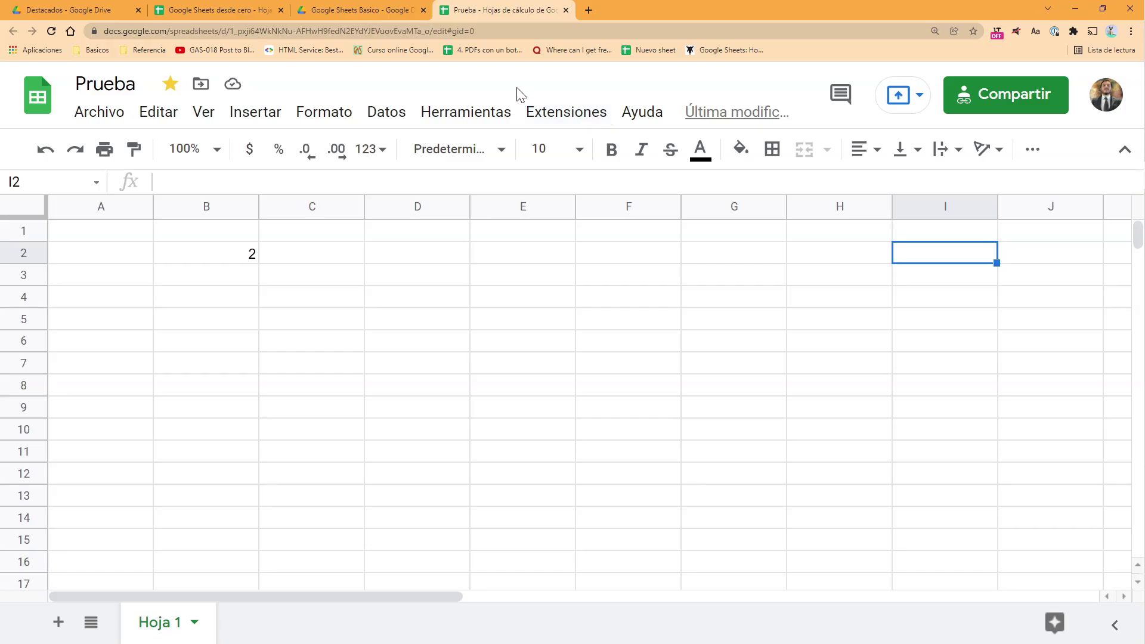
{"action": "left_click", "coordinate": [618, 119]}
{"action": "mouse_move", "coordinate": [664, 121]}
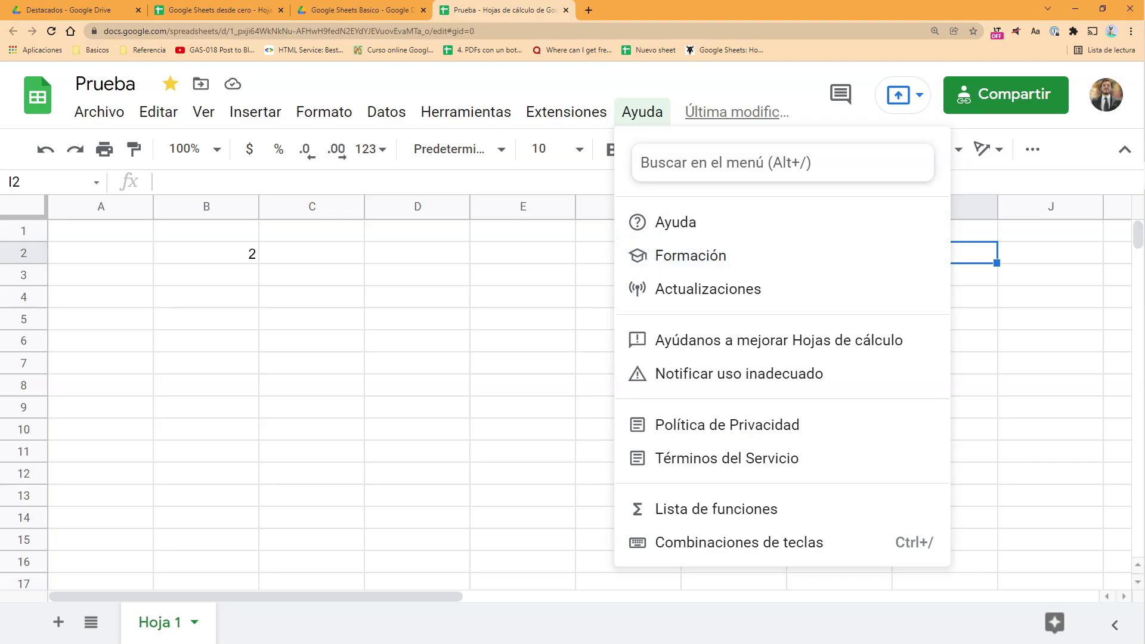
{"action": "left_click", "coordinate": [675, 88]}
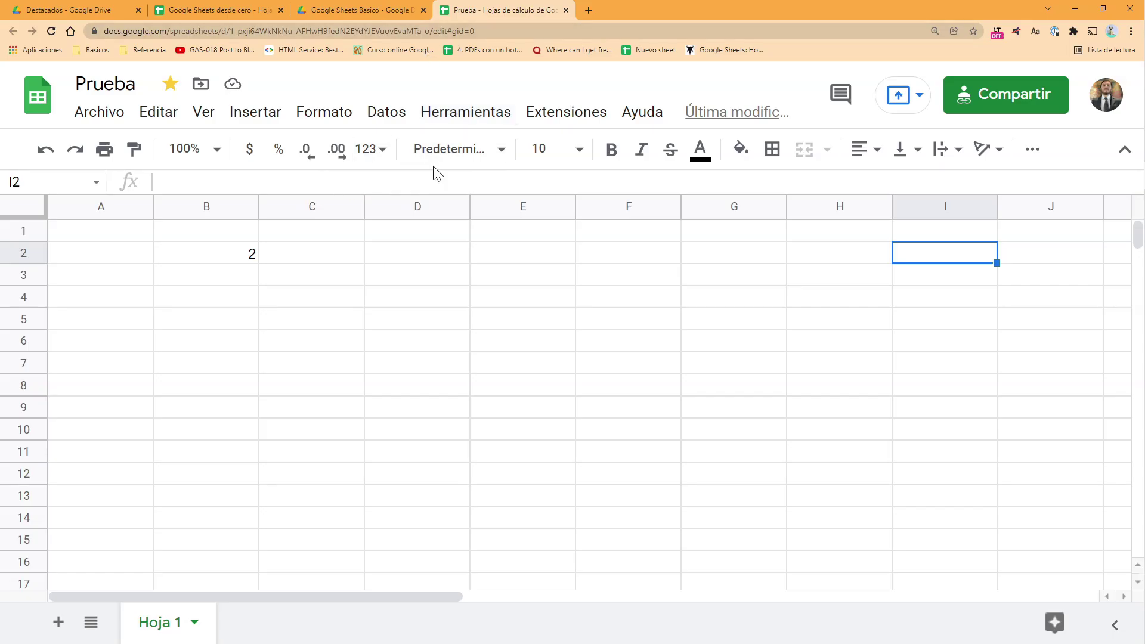
- Reduce the browser zoom until the complete toolbar fits on screen, and examine its additional tools
{"action": "left_click", "coordinate": [1028, 148]}
{"action": "key", "text": "ctrl+minus"}
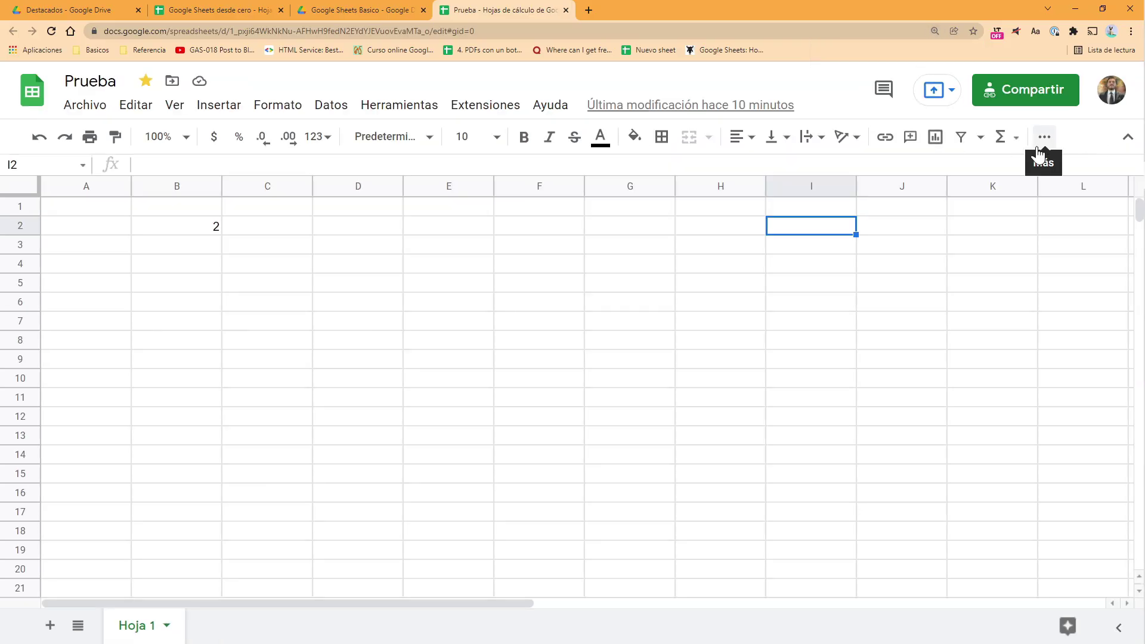
{"action": "key", "text": "ctrl+minus"}
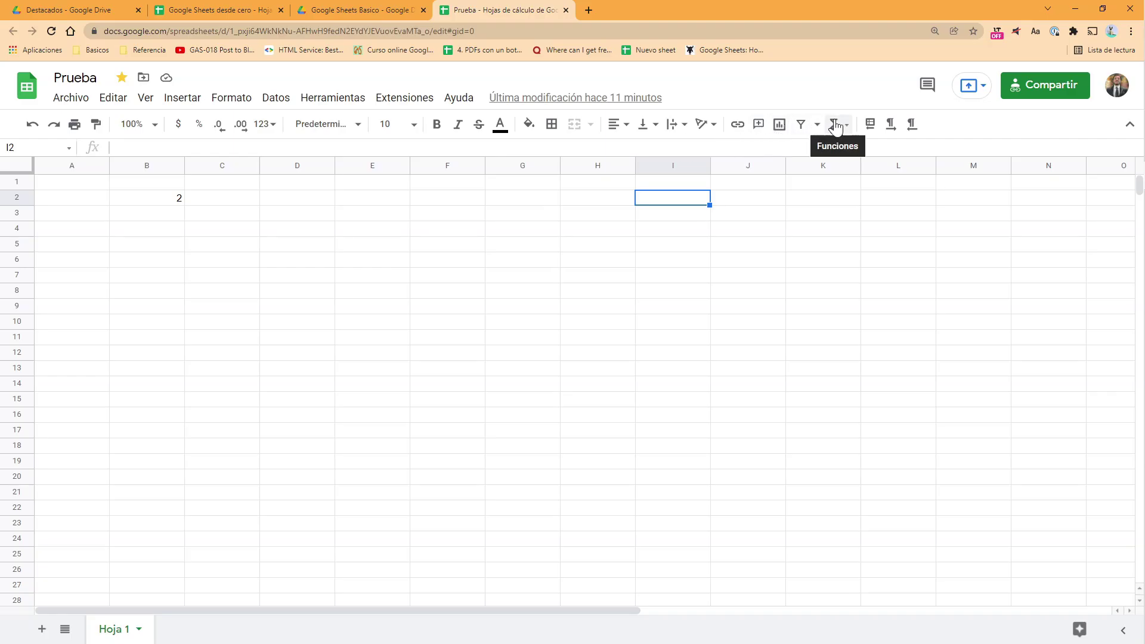
{"action": "left_click", "coordinate": [871, 133]}
{"action": "left_click", "coordinate": [870, 128]}
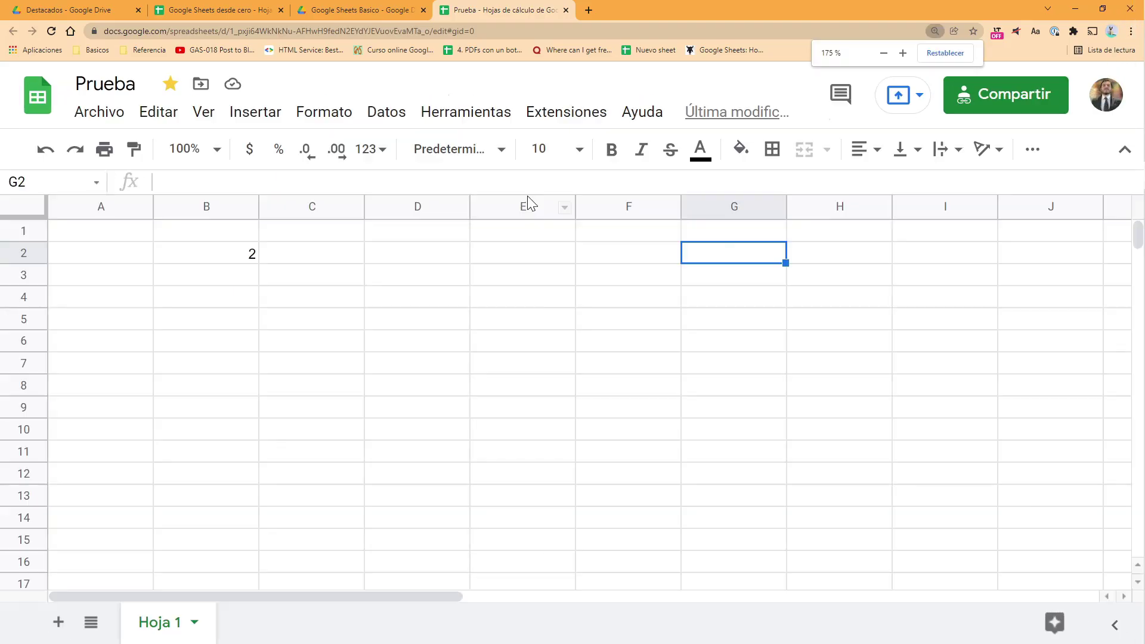
- Enlarge the page to 200% browser zoom, and view the browser's own zoom setting
{"action": "key", "text": "ctrl+plus"}
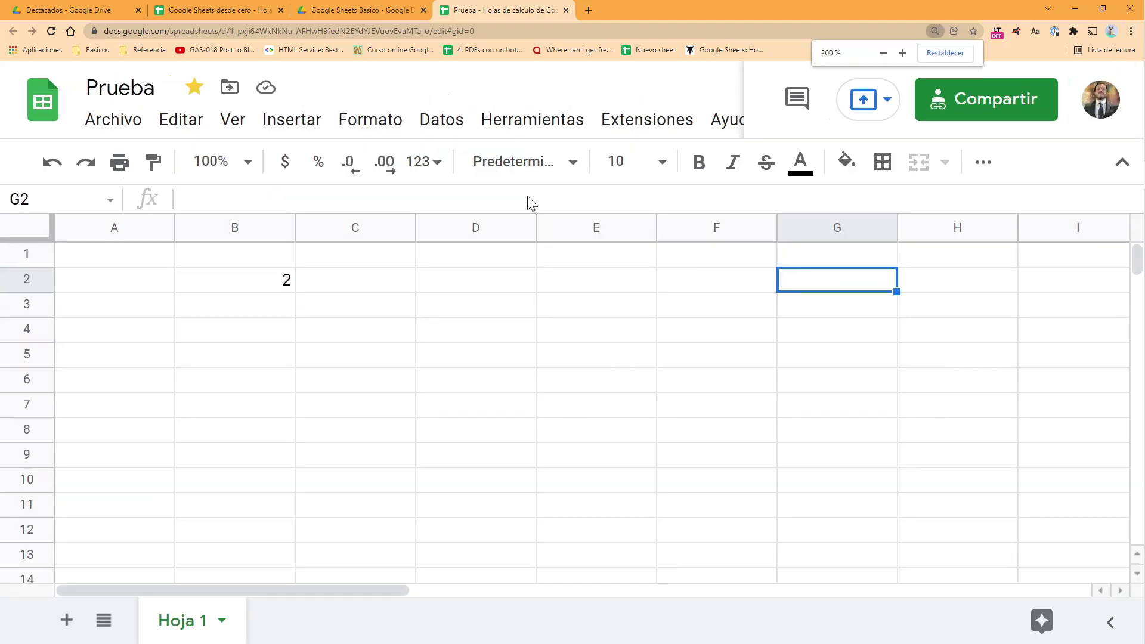
{"action": "left_click", "coordinate": [1130, 31]}
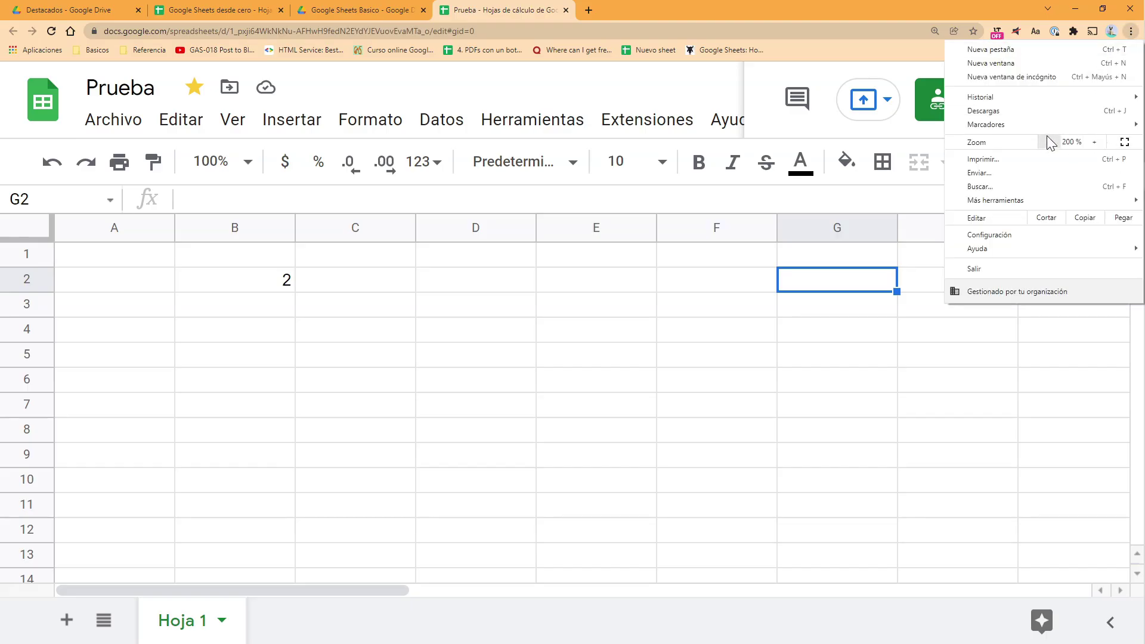
{"action": "left_click", "coordinate": [603, 315]}
- Reveal the toolbar's overflow tools, such as alignment, filters and functions, and hide them again
{"action": "left_click", "coordinate": [979, 167]}
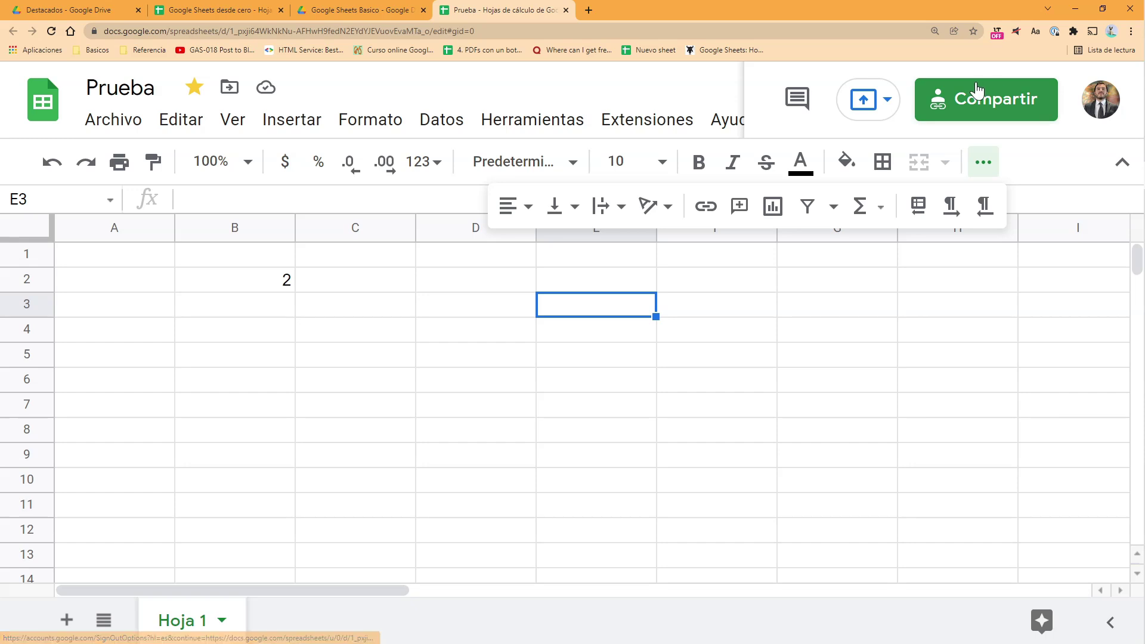
{"action": "left_click", "coordinate": [783, 306]}
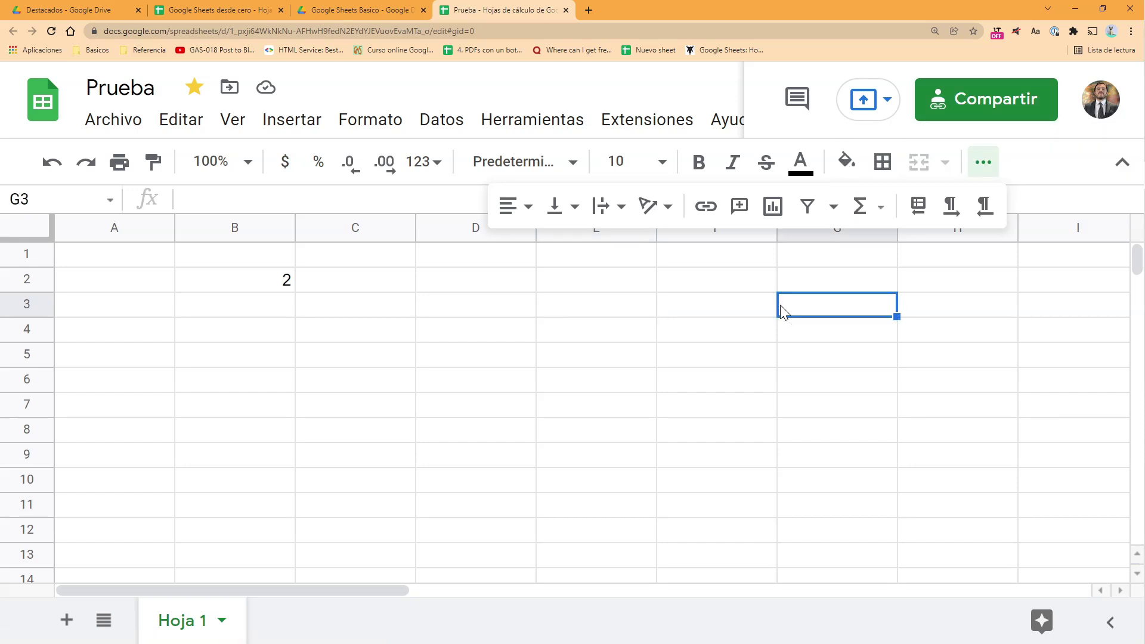
{"action": "left_click", "coordinate": [984, 170]}
{"action": "left_click", "coordinate": [984, 170]}
{"action": "left_click", "coordinate": [984, 170]}
{"action": "left_click", "coordinate": [984, 170]}
{"action": "left_click", "coordinate": [984, 170]}
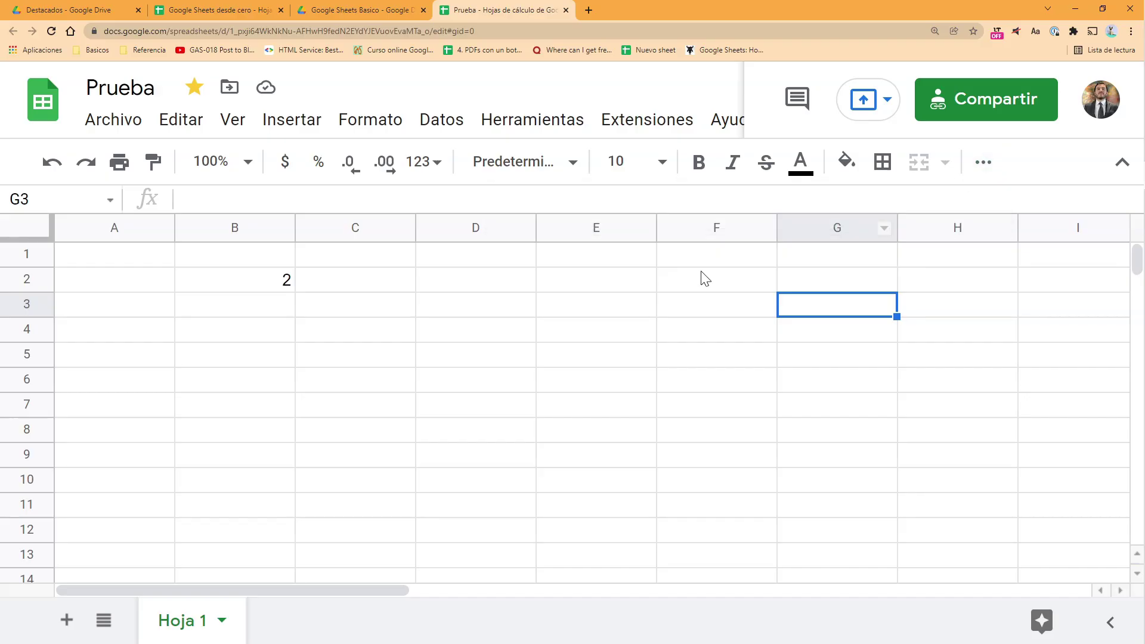
- Enlarge the formula bar, place the cursor in it, and restore it to a single line
{"action": "left_click_drag", "start_coordinate": [498, 213], "coordinate": [493, 248]}
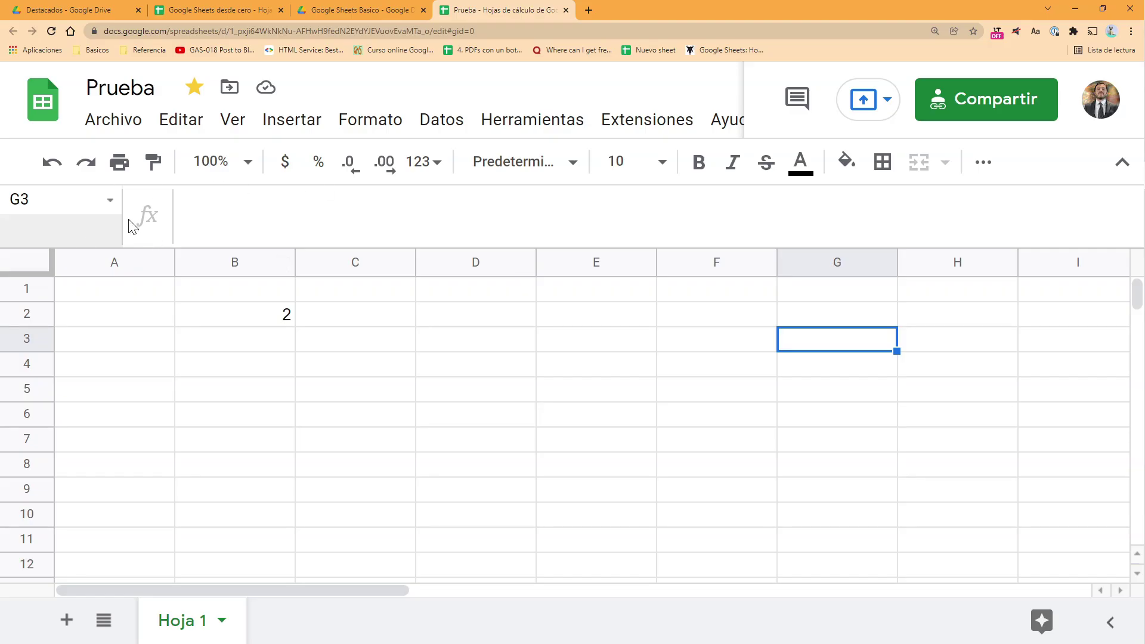
{"action": "left_click", "coordinate": [185, 209]}
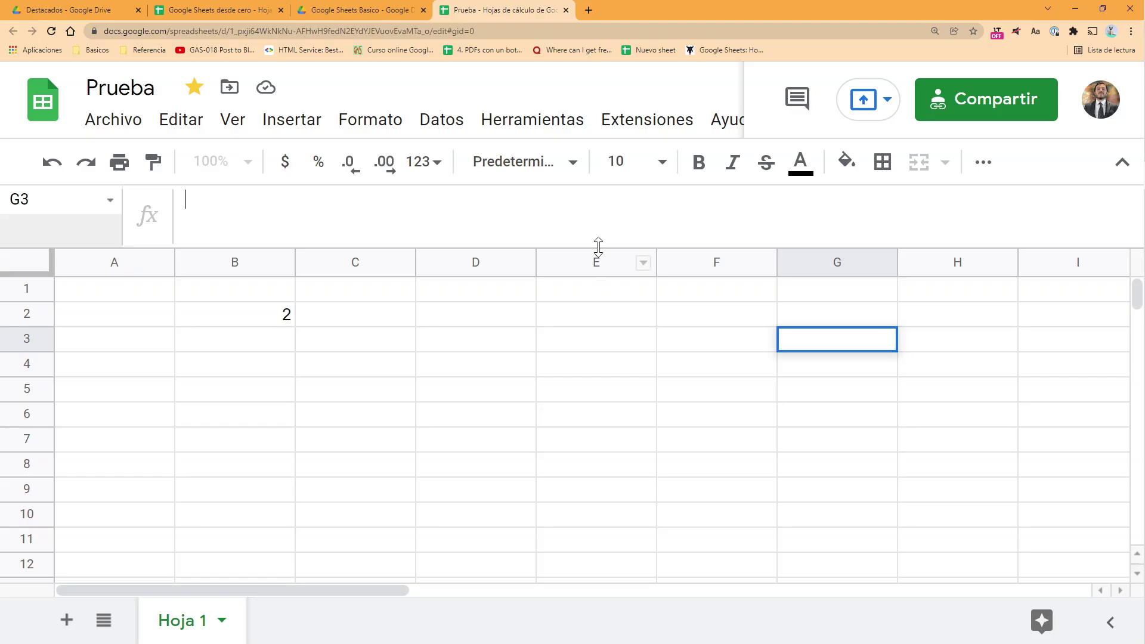
{"action": "left_click_drag", "start_coordinate": [597, 249], "coordinate": [596, 214]}
{"action": "left_click", "coordinate": [411, 301]}
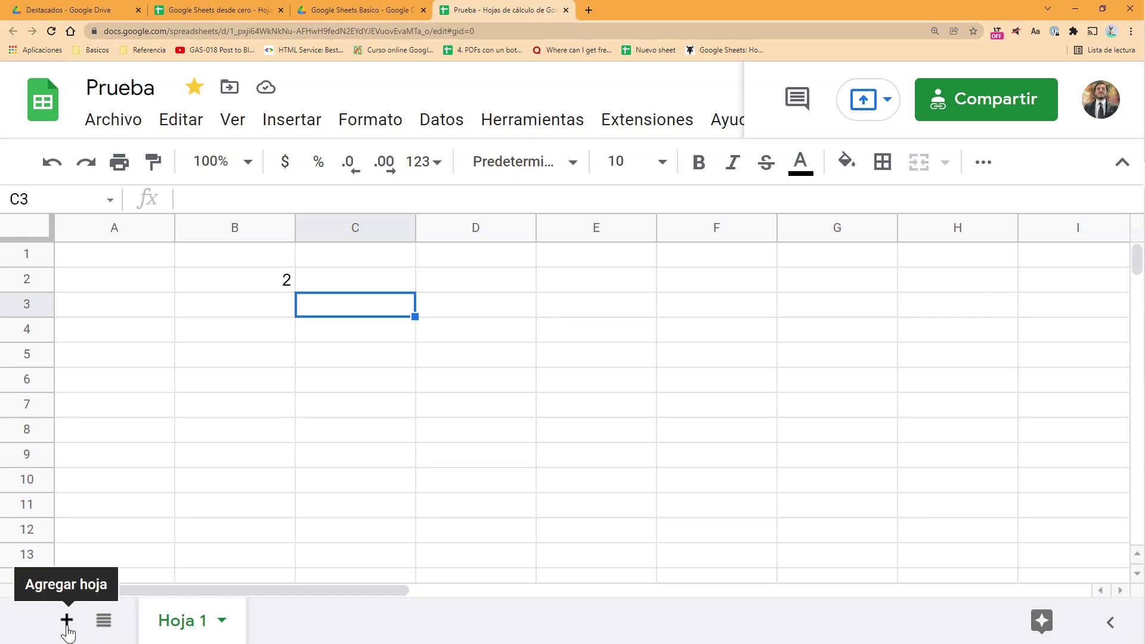
- View the list of all sheets in Prueba, and select the range A1:C9 on Hoja 1
{"action": "left_click", "coordinate": [103, 623]}
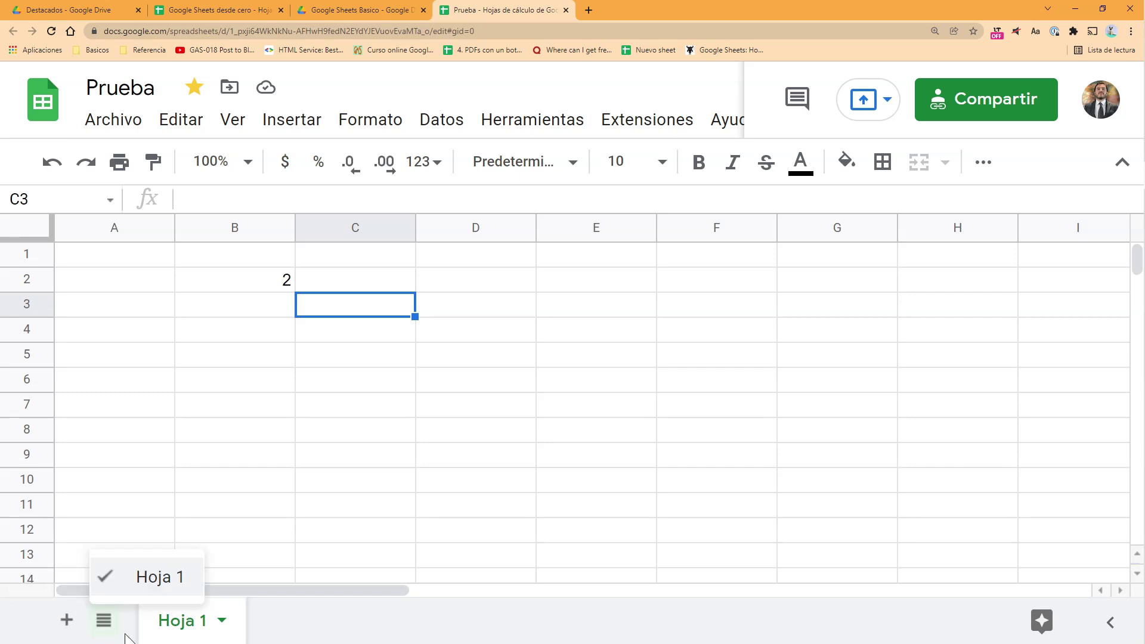
{"action": "left_click", "coordinate": [270, 617]}
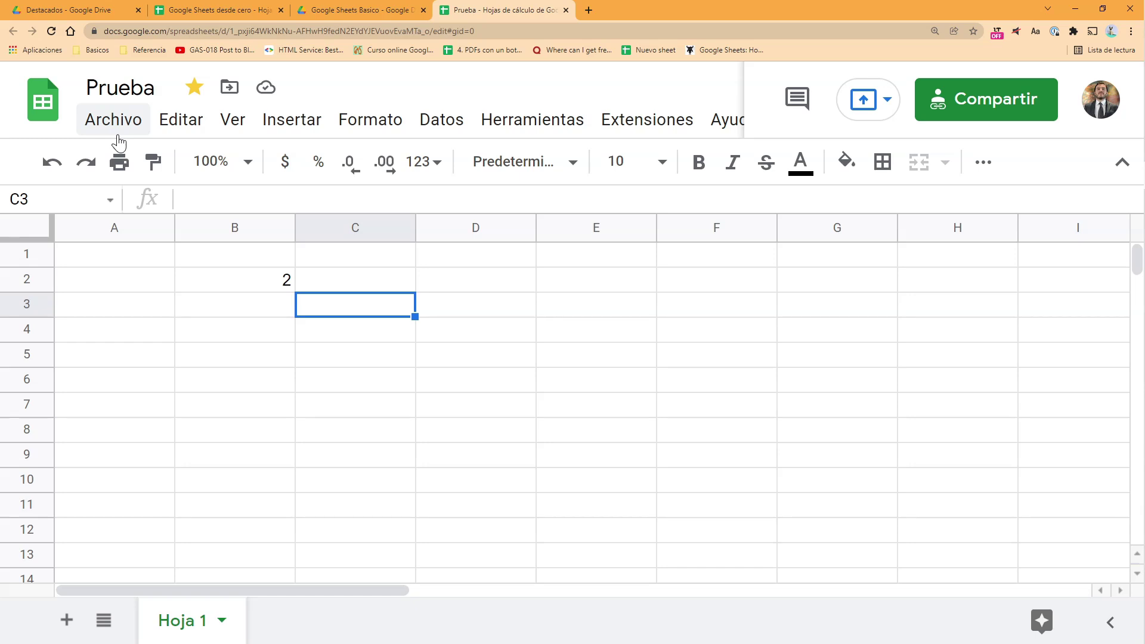
{"action": "left_click_drag", "start_coordinate": [143, 253], "coordinate": [370, 456]}
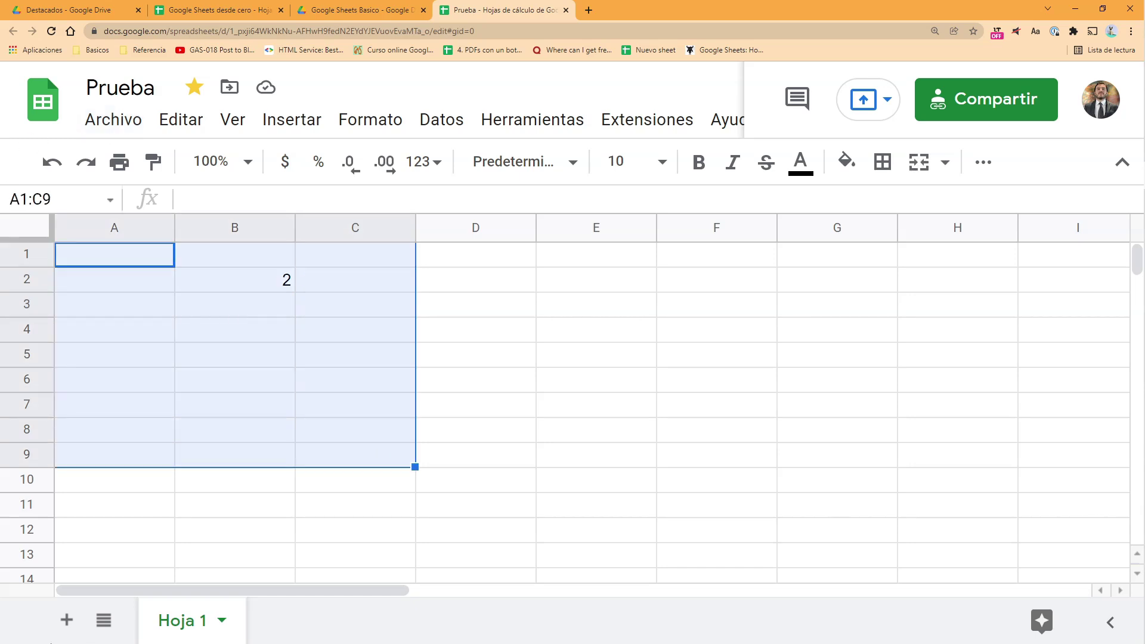
- Add three new blank sheets to the Prueba spreadsheet
{"action": "left_click", "coordinate": [67, 623]}
{"action": "left_click", "coordinate": [67, 623]}
{"action": "left_click", "coordinate": [67, 623]}
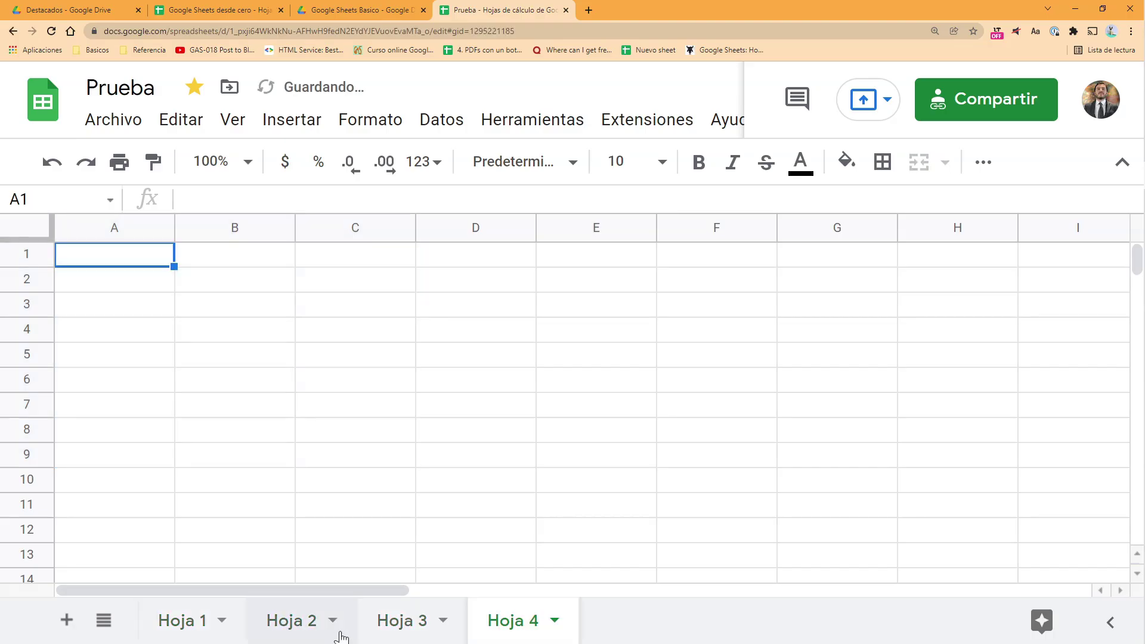
- Switch through the sheets Hoja 3, Hoja 2, Hoja 1 and Hoja 3, ending on Hoja 4
{"action": "left_click", "coordinate": [421, 623]}
{"action": "left_click", "coordinate": [314, 625]}
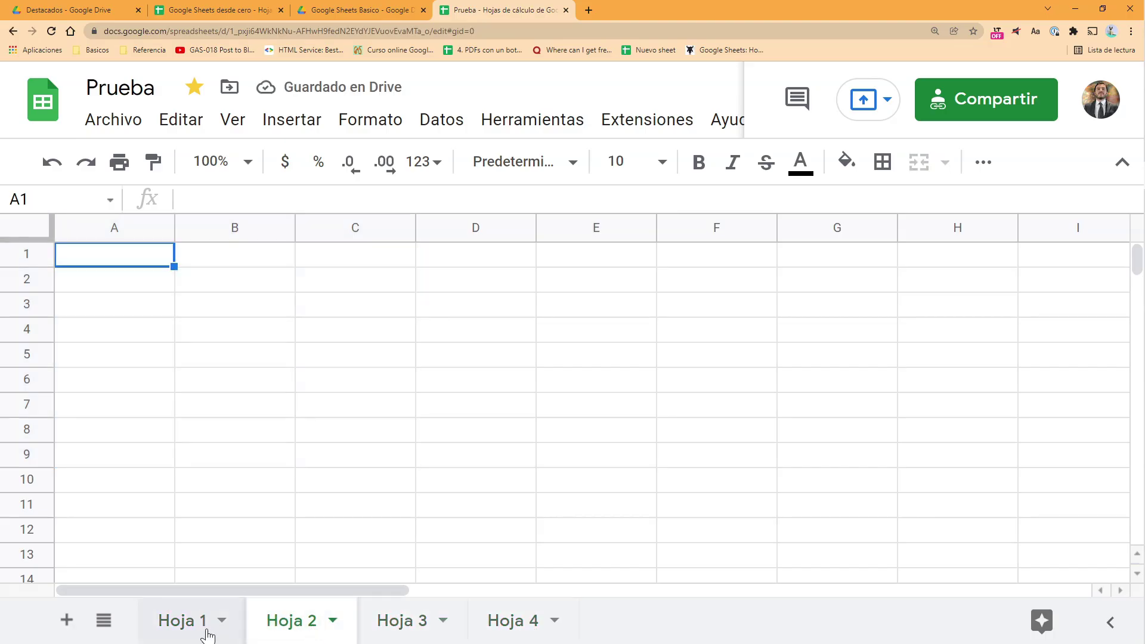
{"action": "left_click", "coordinate": [209, 624]}
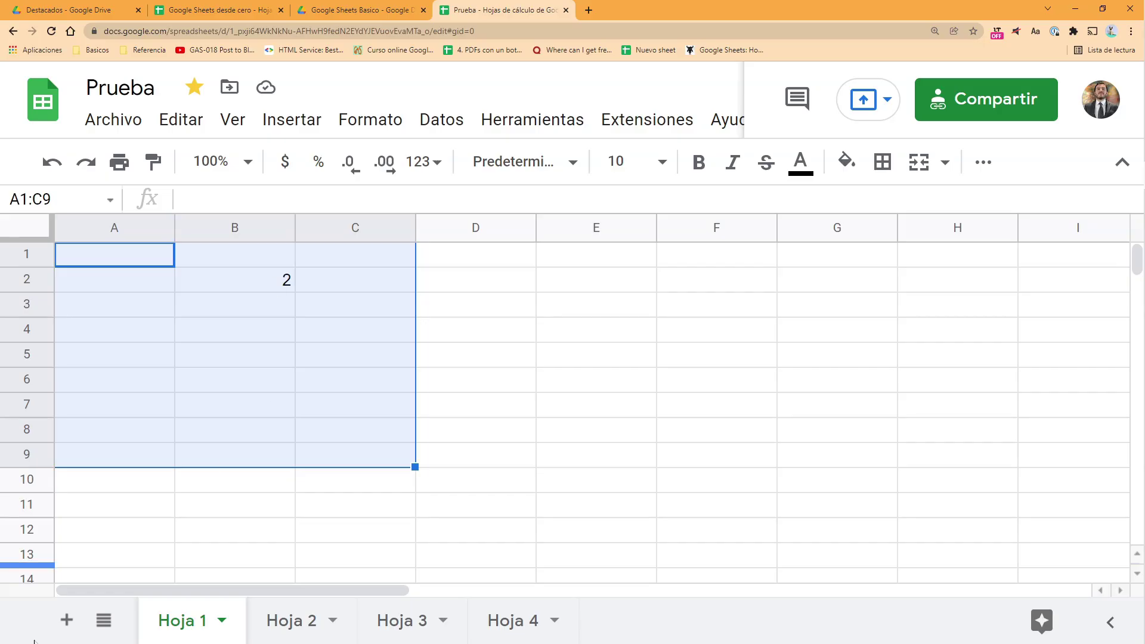
{"action": "left_click", "coordinate": [288, 638]}
{"action": "left_click", "coordinate": [391, 627]}
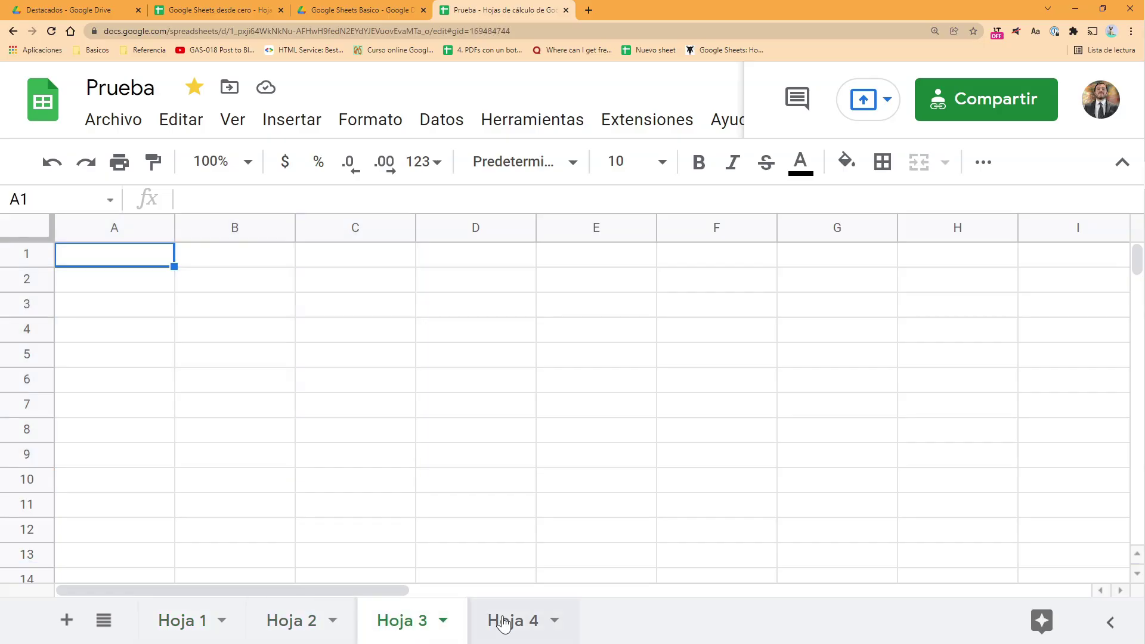
{"action": "left_click", "coordinate": [517, 624]}
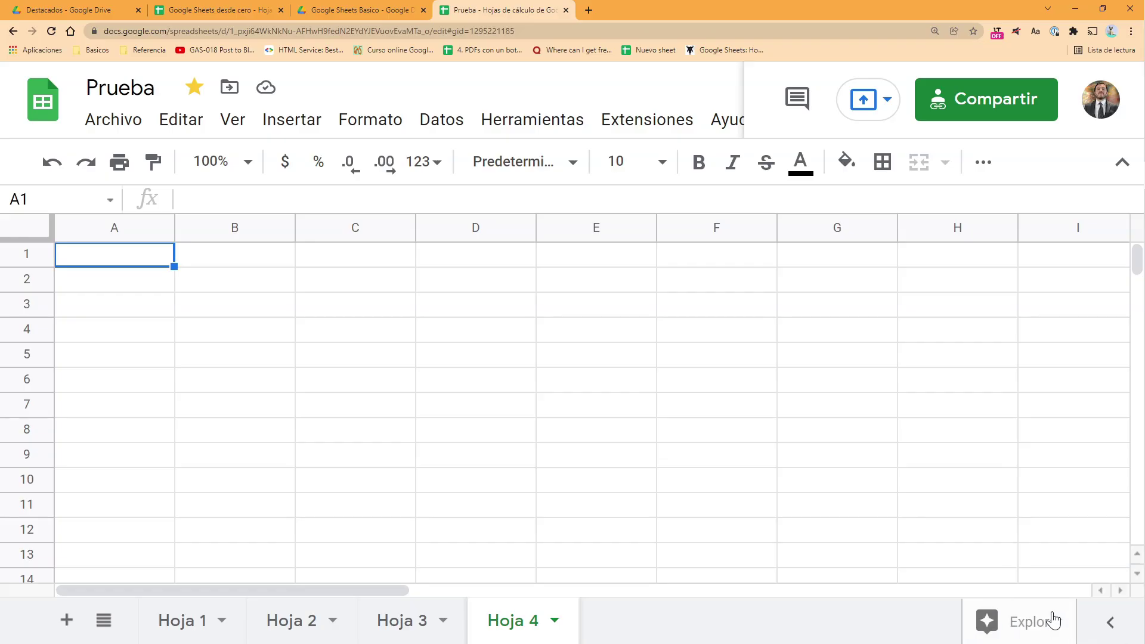
- Enter 23 in cells B2 and B3 of Hoja 4
{"action": "left_click", "coordinate": [215, 288]}
{"action": "type", "text": "23"}
{"action": "key", "text": "Return"}
{"action": "type", "text": "23"}
{"action": "key", "text": "Return"}
- Select B2:B4 and view the available quick calculations for the selection, keeping the sum as the displayed one
{"action": "left_click_drag", "start_coordinate": [238, 279], "coordinate": [254, 334]}
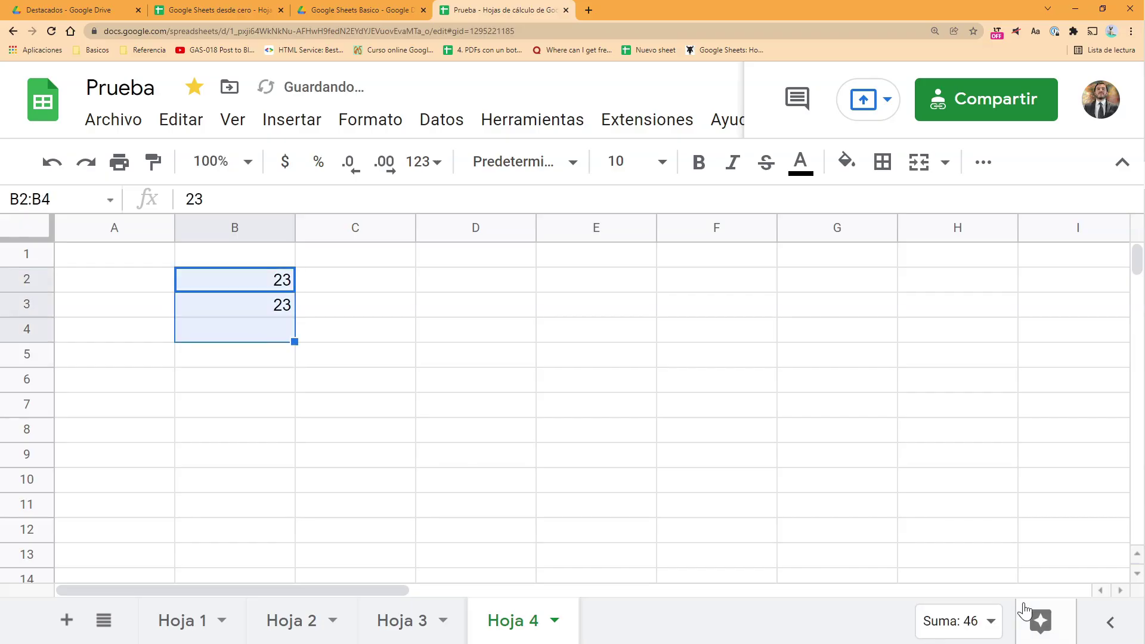
{"action": "left_click", "coordinate": [992, 623]}
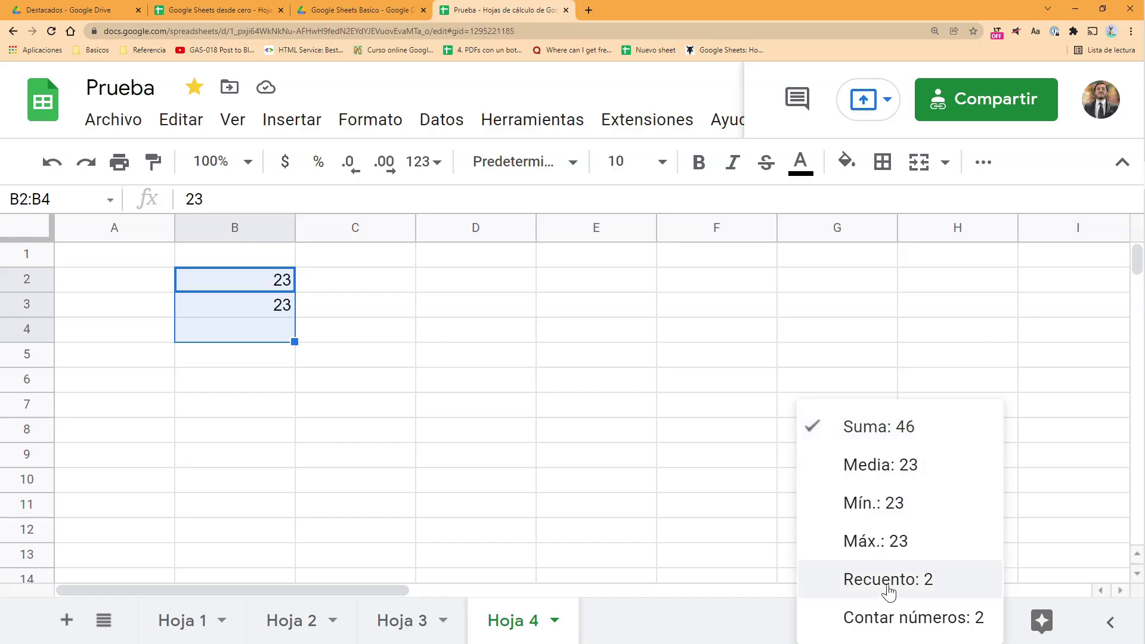
{"action": "left_click", "coordinate": [682, 541]}
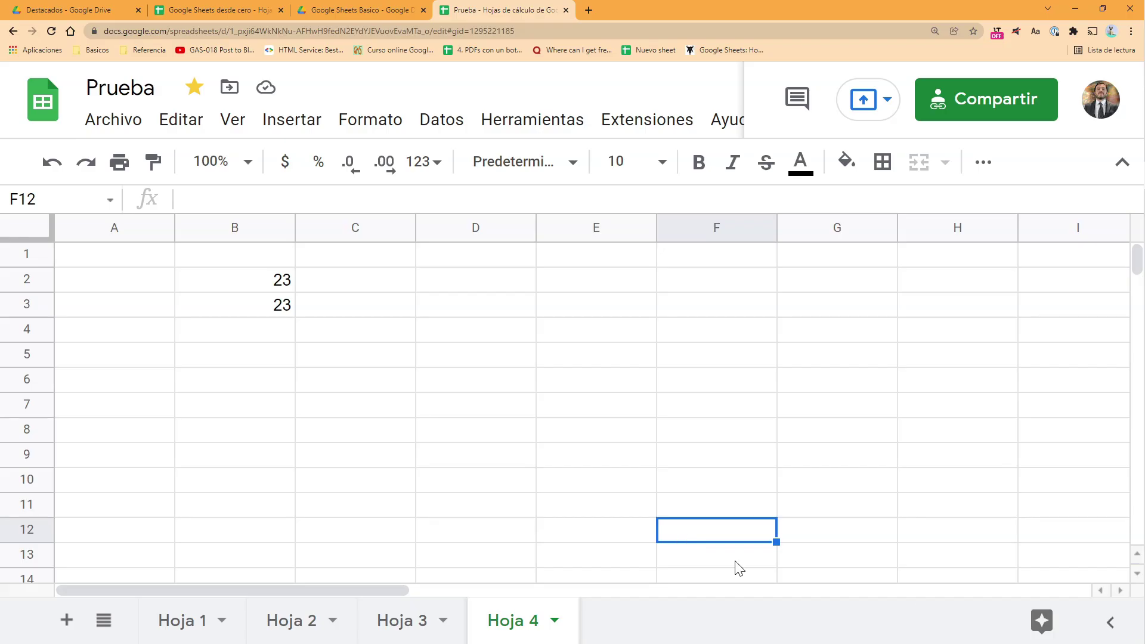
- Show the add-ons side panel and use Explore to view the statistics for B2:B3
{"action": "left_click", "coordinate": [1117, 624]}
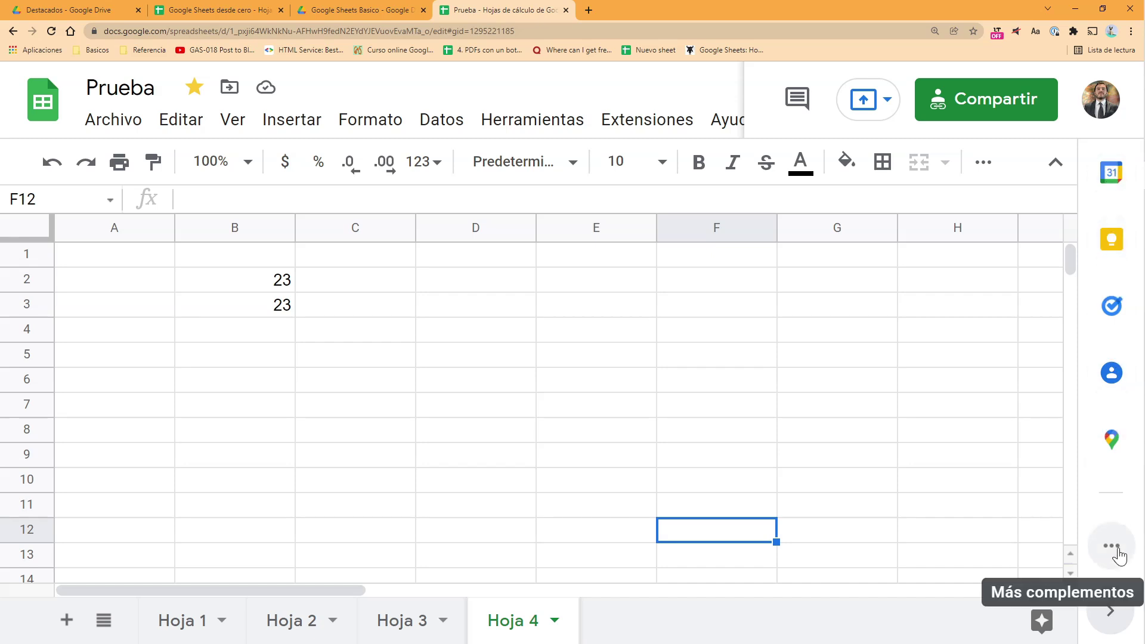
{"action": "left_click", "coordinate": [1032, 631]}
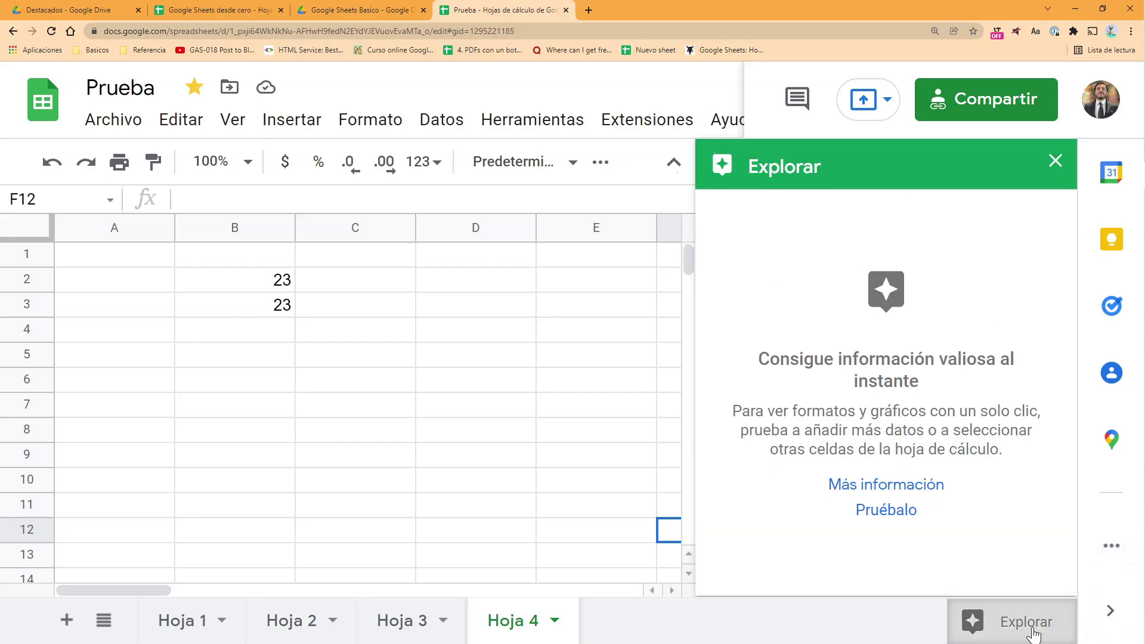
{"action": "left_click_drag", "start_coordinate": [276, 278], "coordinate": [272, 310]}
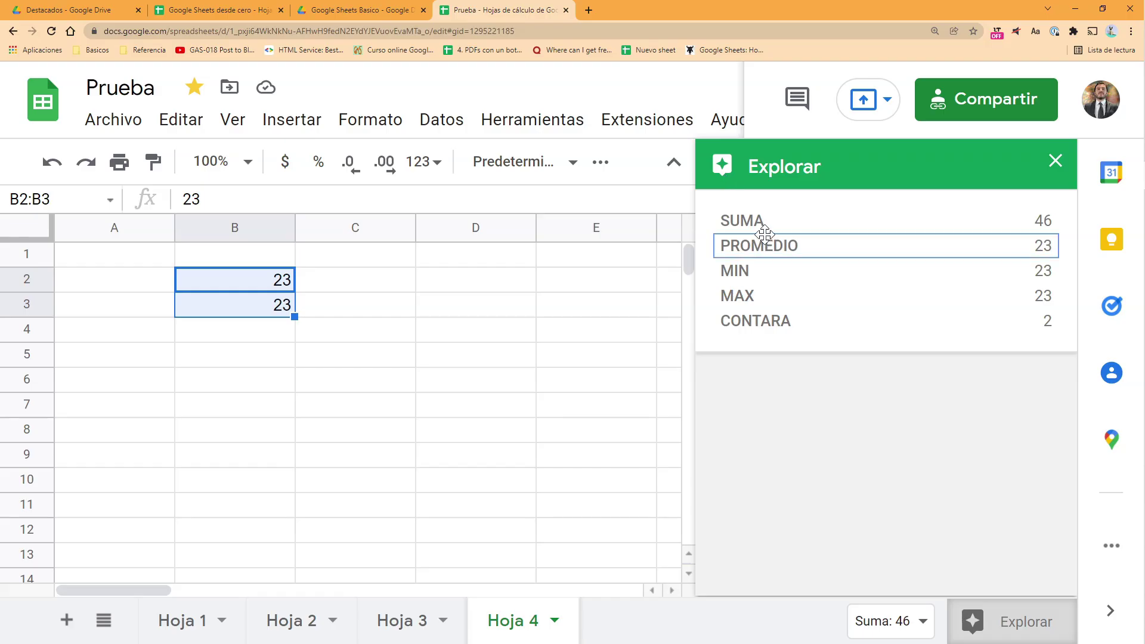
{"action": "left_click", "coordinate": [202, 359]}
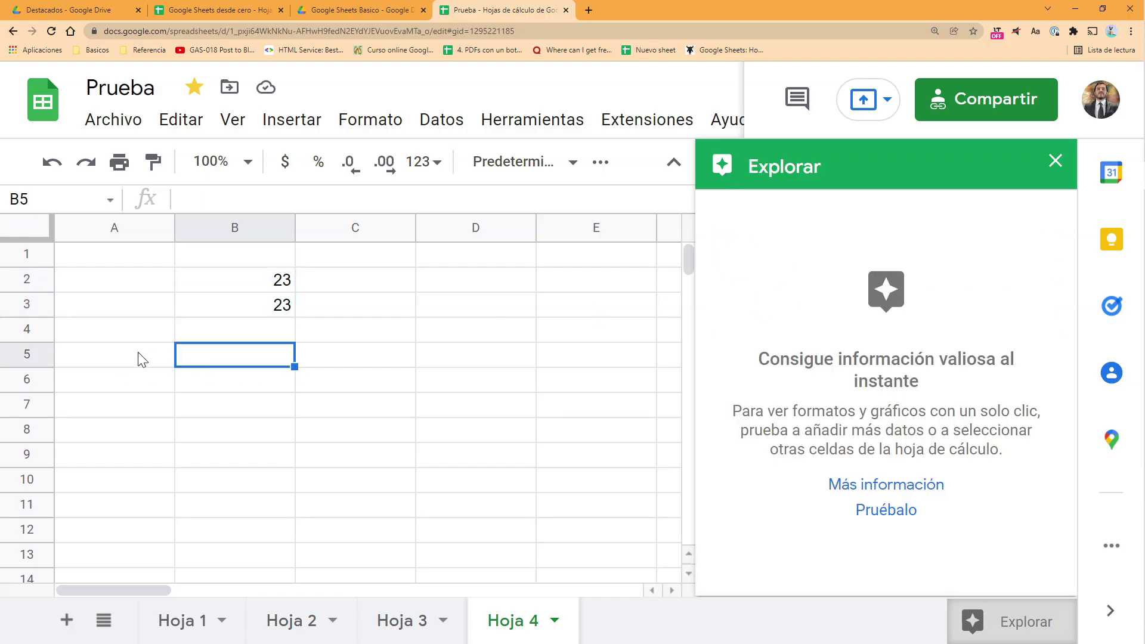
- Fill A5:B6 with two sample rows, each a first name in column A, with 12 and 24 in column B
{"action": "left_click", "coordinate": [118, 360]}
{"action": "type", "text": "Juan"}
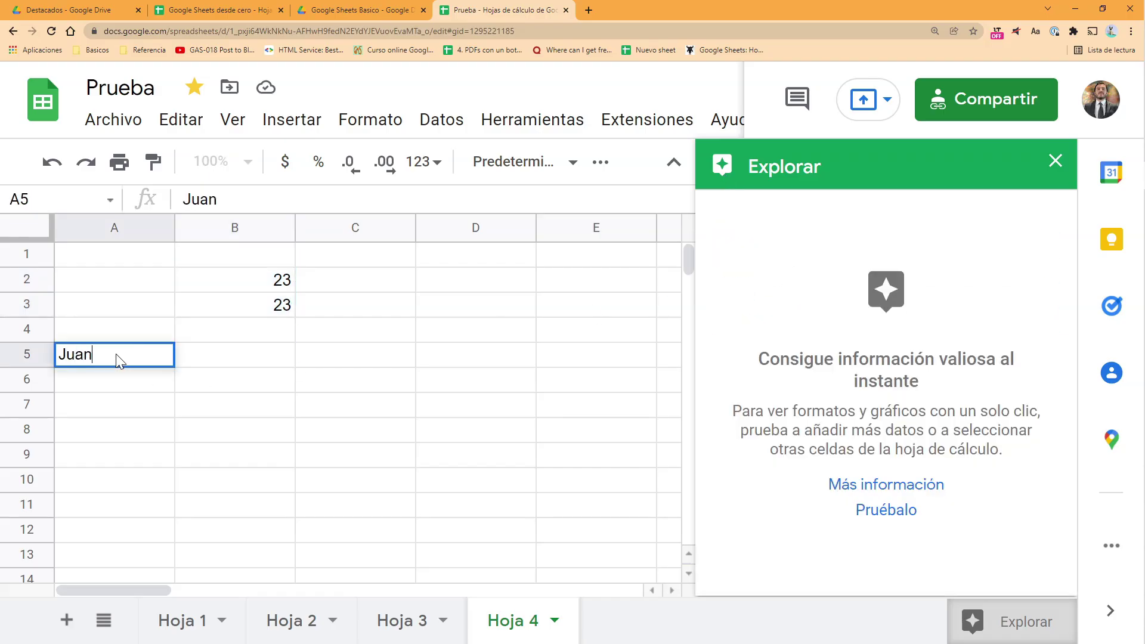
{"action": "key", "text": "Return"}
{"action": "key", "text": "Up"}
{"action": "key", "text": "Right"}
{"action": "type", "text": "12"}
{"action": "key", "text": "Return"}
{"action": "key", "text": "Left"}
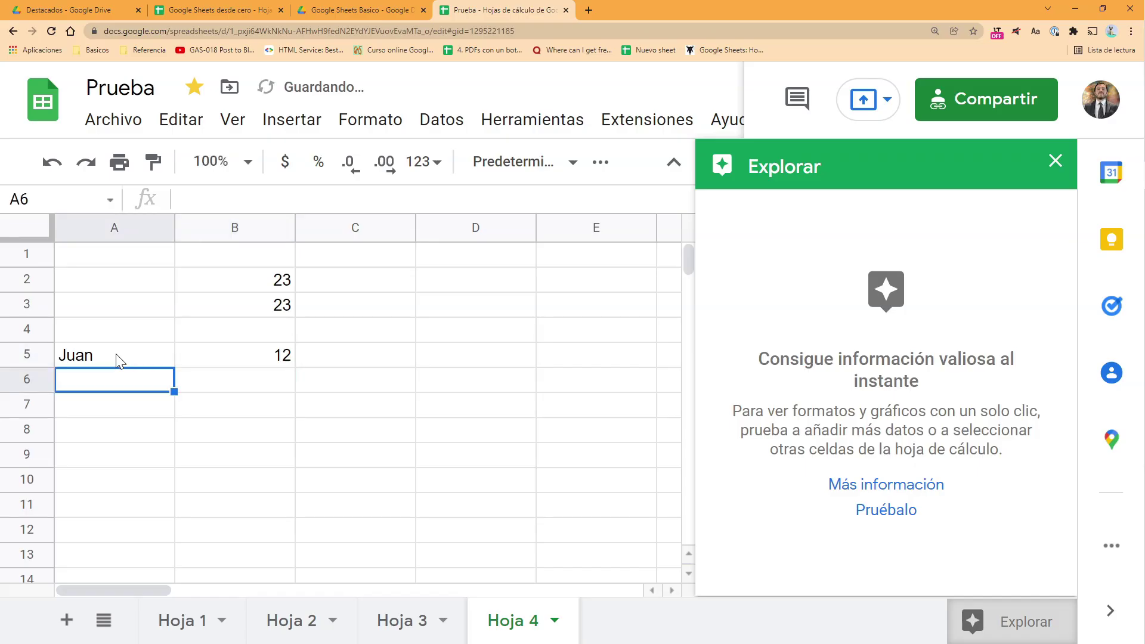
{"action": "type", "text": "Pedro"}
{"action": "key", "text": "Right"}
{"action": "type", "text": "24"}
{"action": "key", "text": "Return"}
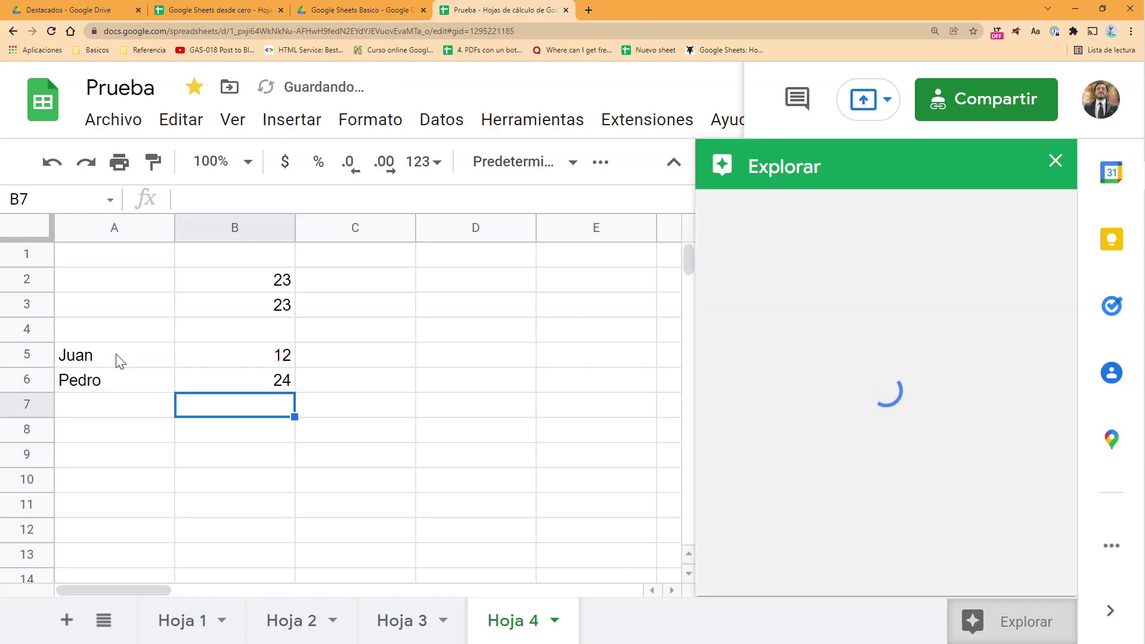
- Select A5:B6, reload Explore to review its suggested statistics and charts for that range, and close it
{"action": "left_click_drag", "start_coordinate": [153, 363], "coordinate": [220, 388]}
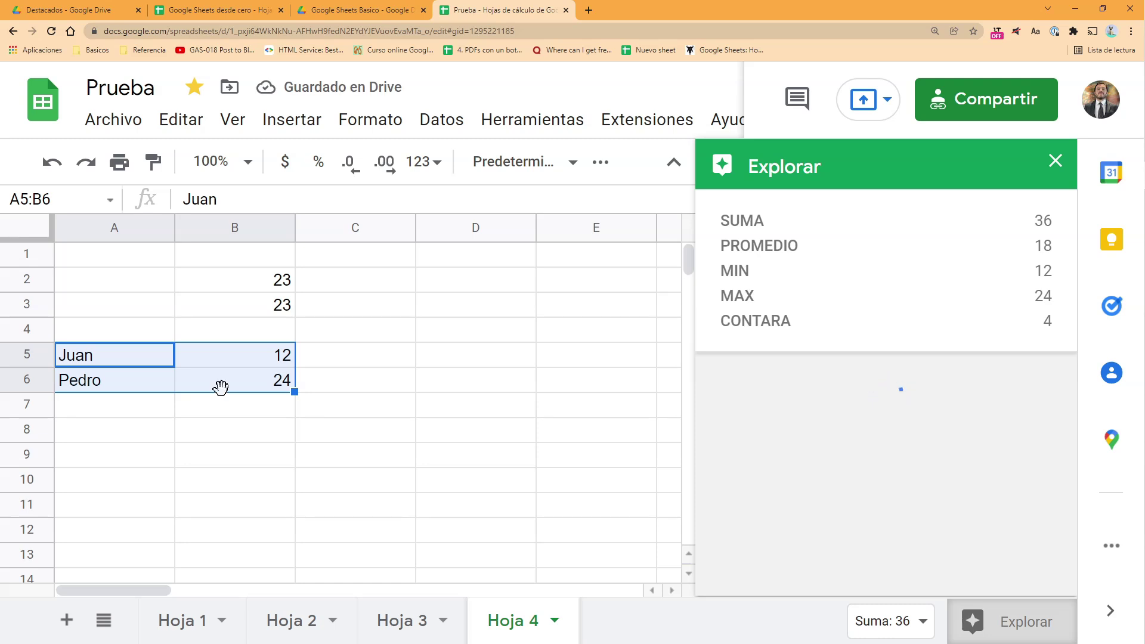
{"action": "left_click", "coordinate": [1054, 161]}
{"action": "left_click", "coordinate": [1018, 625]}
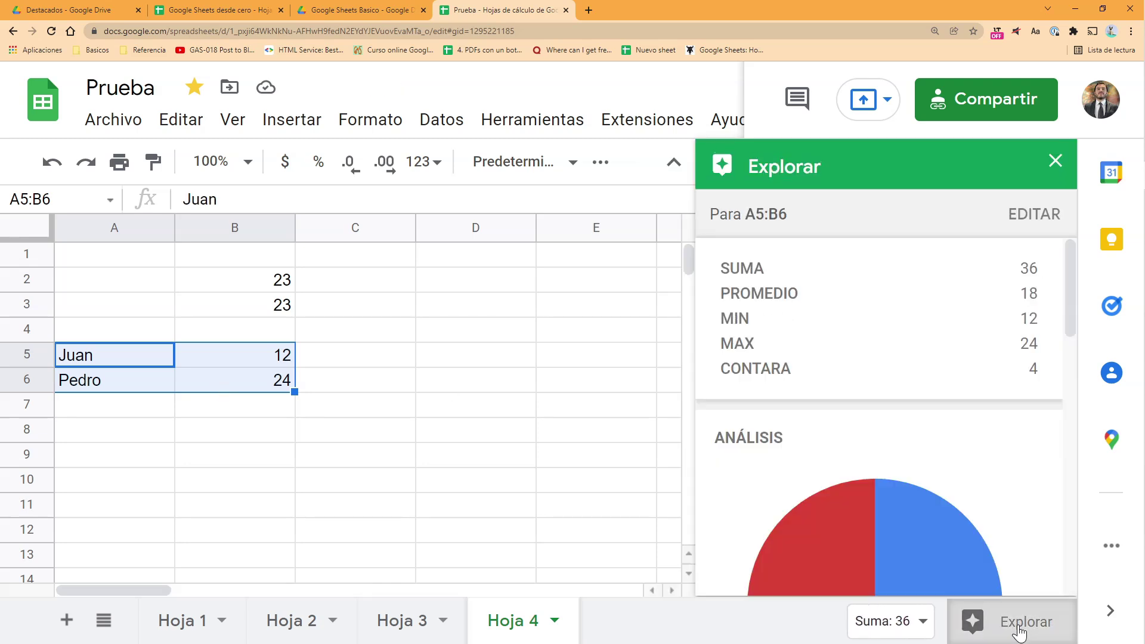
{"action": "scroll", "coordinate": [923, 483], "scroll_direction": "down", "scroll_amount": 2}
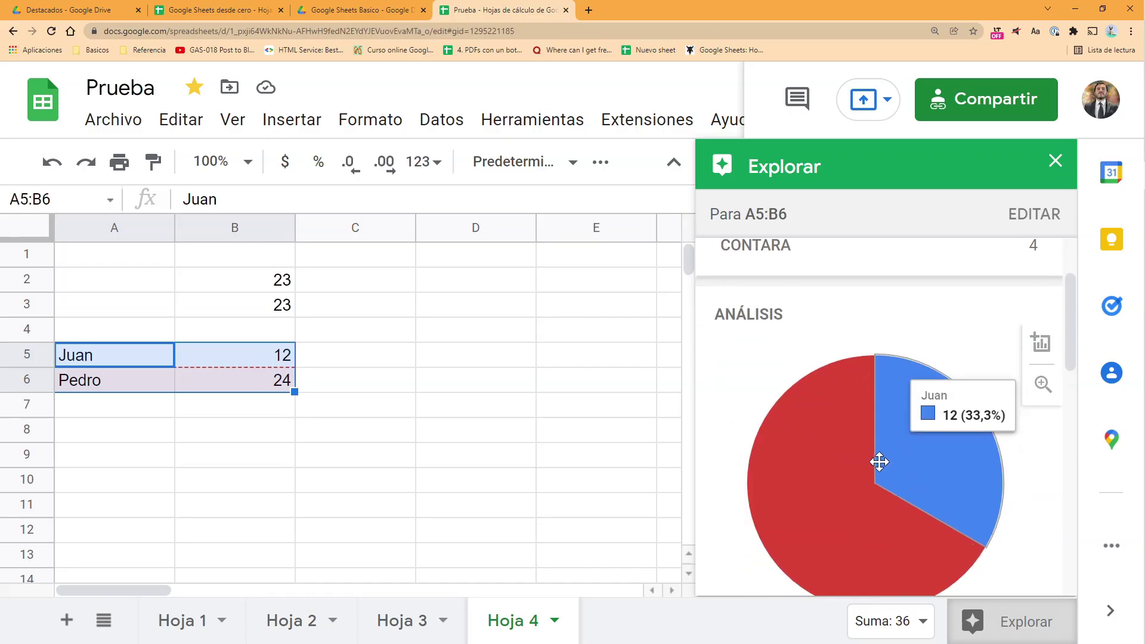
{"action": "scroll", "coordinate": [881, 462], "scroll_direction": "down", "scroll_amount": 4}
{"action": "scroll", "coordinate": [877, 456], "scroll_direction": "down", "scroll_amount": 1}
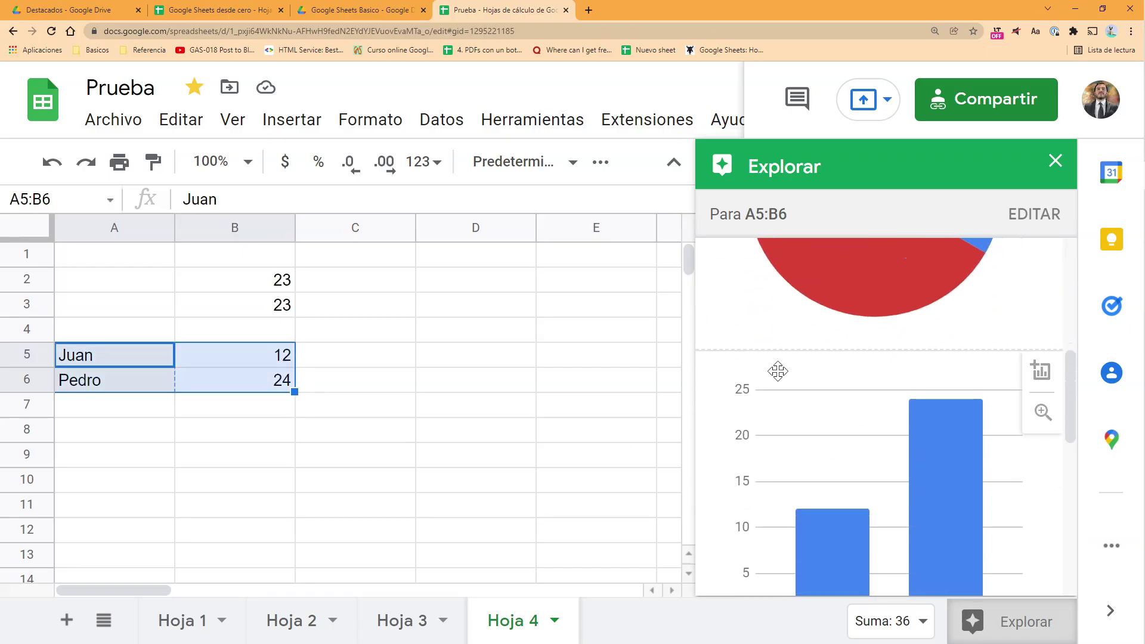
{"action": "scroll", "coordinate": [836, 394], "scroll_direction": "down", "scroll_amount": 5}
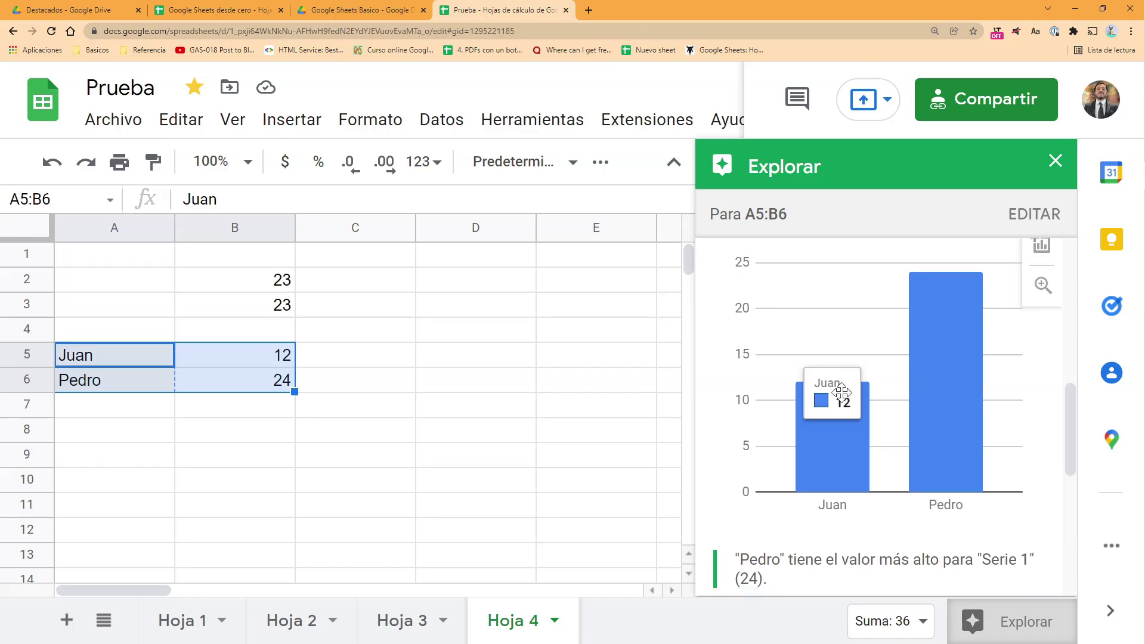
{"action": "scroll", "coordinate": [856, 480], "scroll_direction": "up", "scroll_amount": 5}
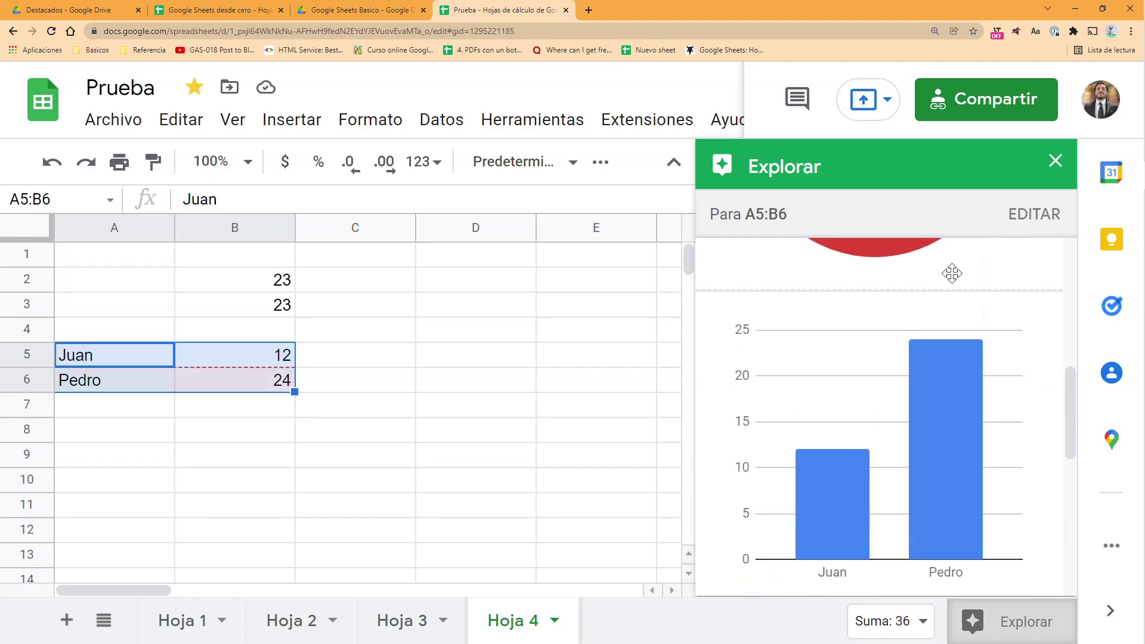
{"action": "left_click", "coordinate": [1055, 162]}
{"action": "left_click", "coordinate": [320, 330]}
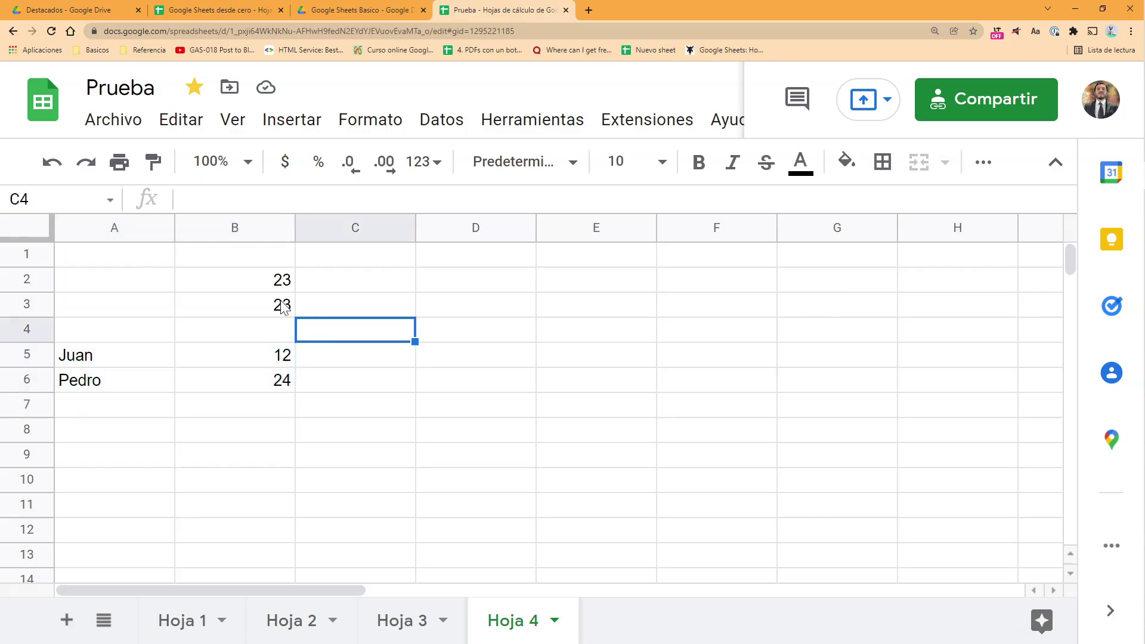
- Open the conditional formatting rules for cell C4 and close them without adding a rule
{"action": "left_click", "coordinate": [395, 122]}
{"action": "scroll", "coordinate": [475, 507], "scroll_direction": "down", "scroll_amount": 2}
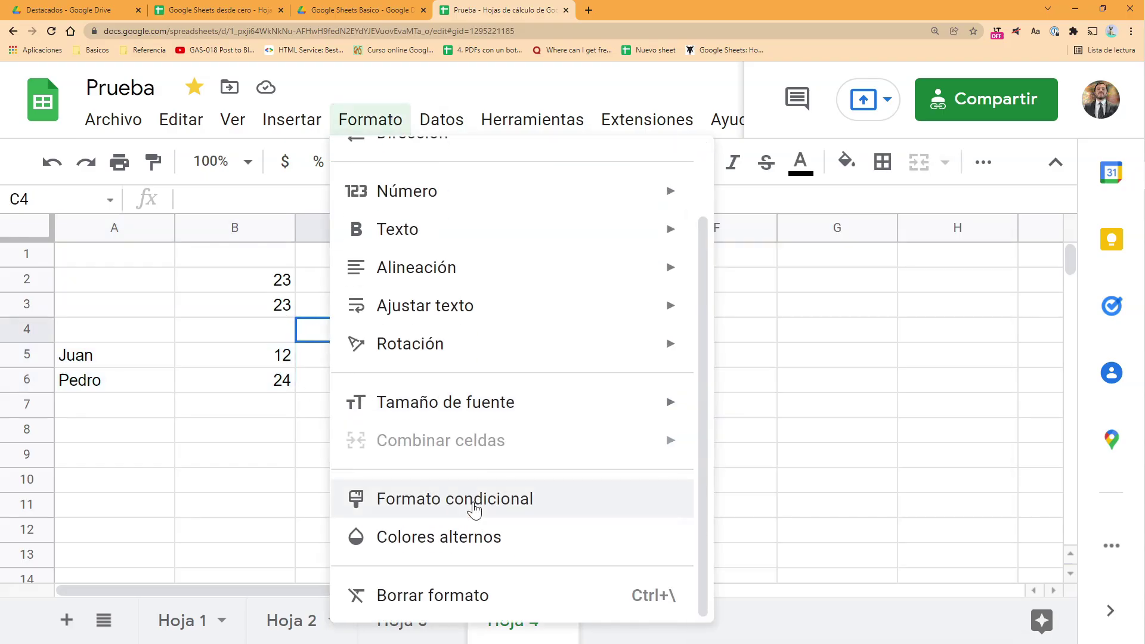
{"action": "left_click", "coordinate": [475, 507]}
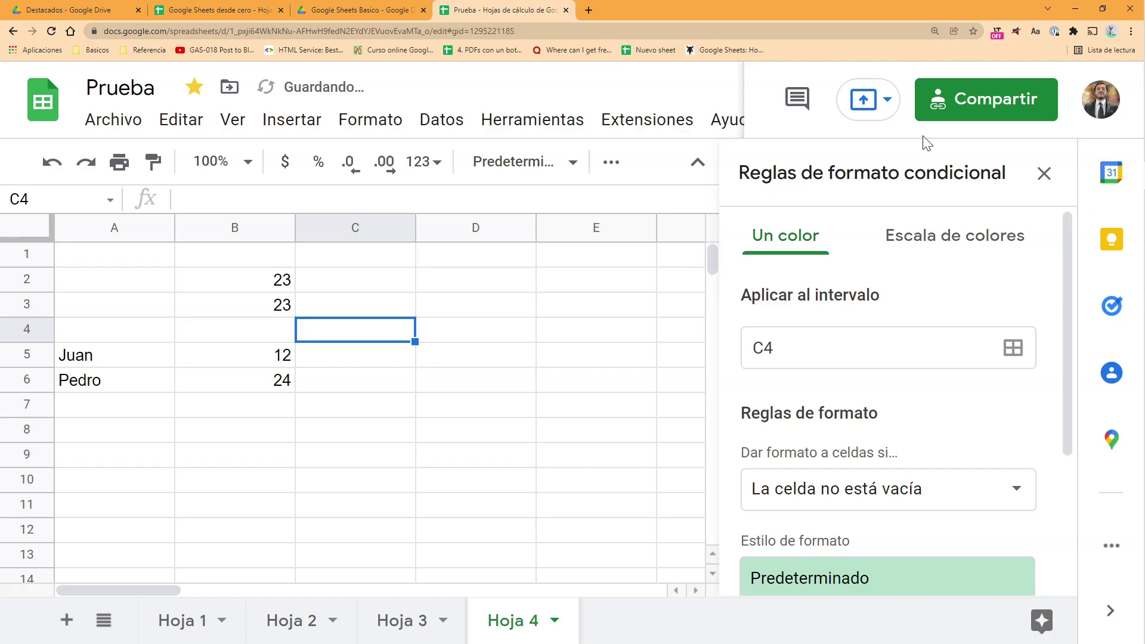
{"action": "left_click", "coordinate": [1043, 174]}
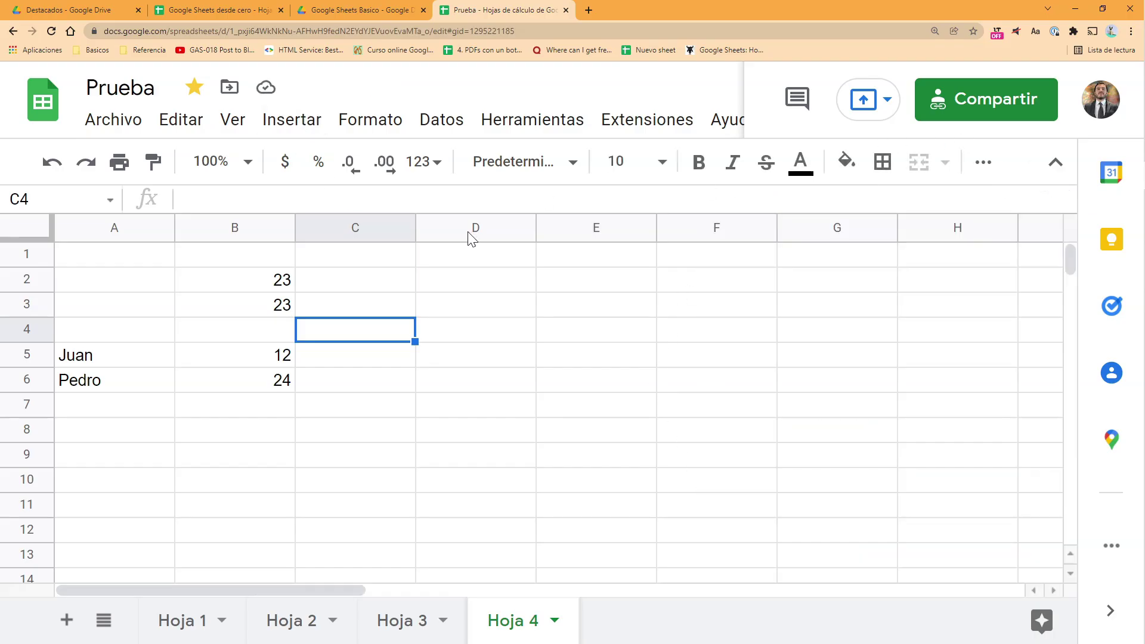
- Look over the tools commands, view the protected sheets and ranges settings, and close them without adding a protection
{"action": "left_click", "coordinate": [563, 119]}
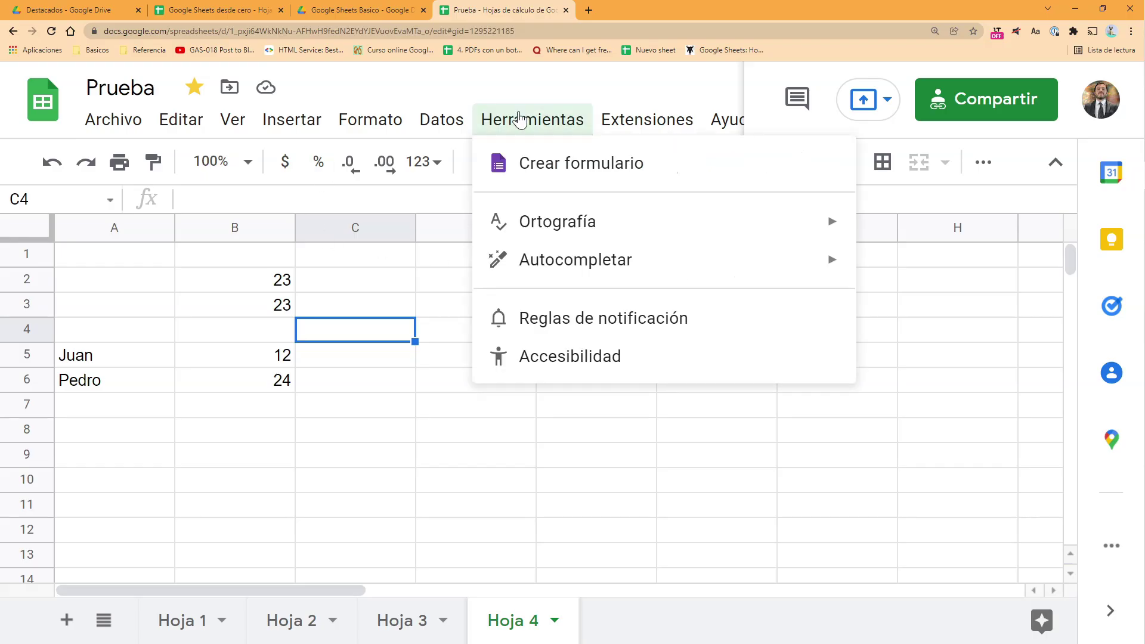
{"action": "mouse_move", "coordinate": [438, 130]}
{"action": "left_click", "coordinate": [533, 409]}
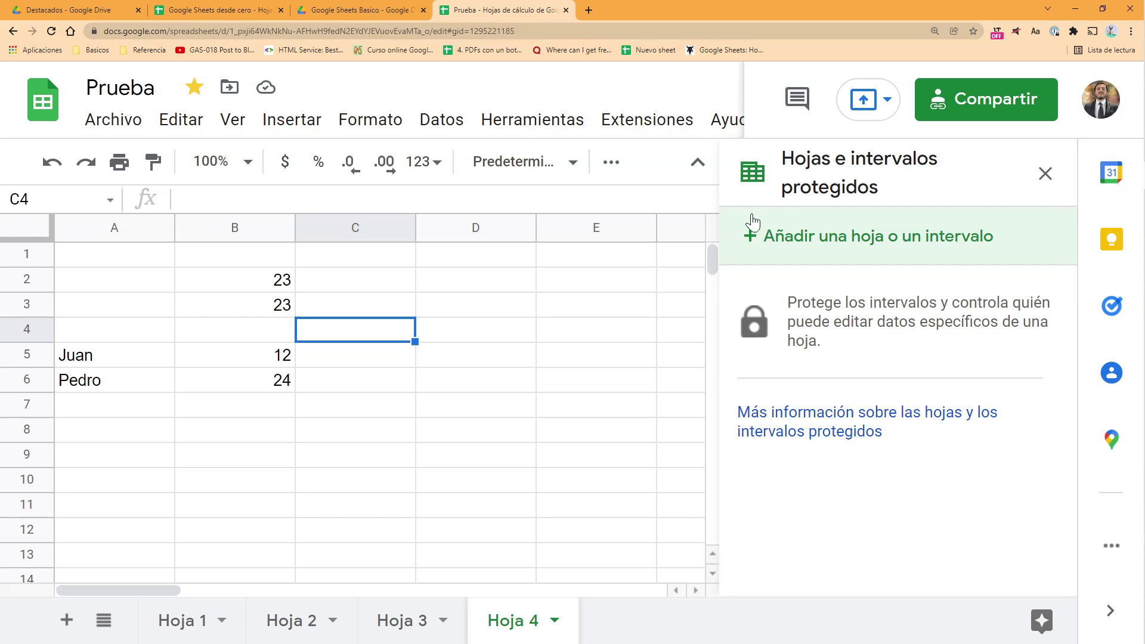
{"action": "left_click", "coordinate": [1045, 175]}
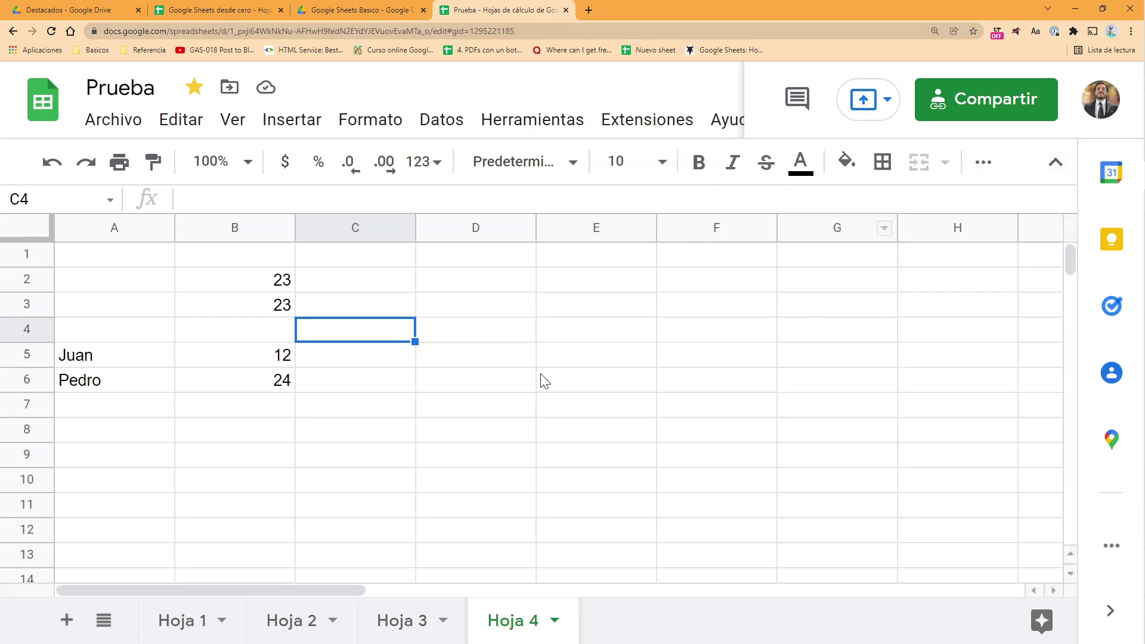
- Clear the contents of the range A2:B8 on Hoja 4
{"action": "left_click_drag", "start_coordinate": [80, 280], "coordinate": [216, 440]}
{"action": "key", "text": "Delete"}
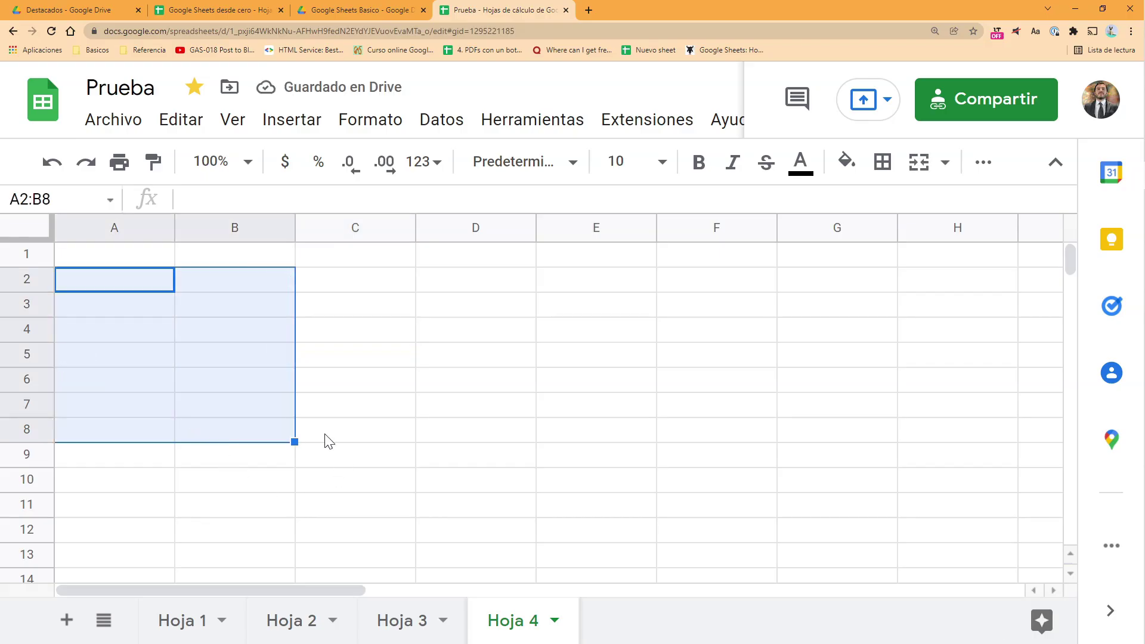
{"action": "left_click", "coordinate": [332, 346]}
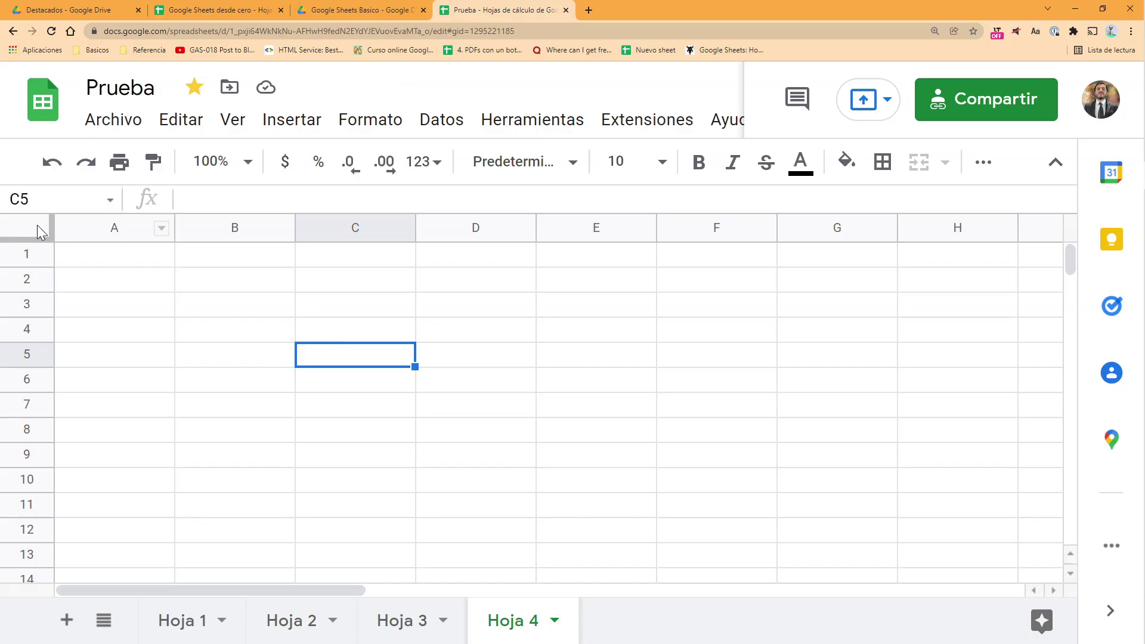
- Demonstrate the cell area by selecting A1:H12, A1:G12 and A1:F12 in turn, and finish on the single cell E7
{"action": "left_click_drag", "start_coordinate": [95, 255], "coordinate": [960, 523]}
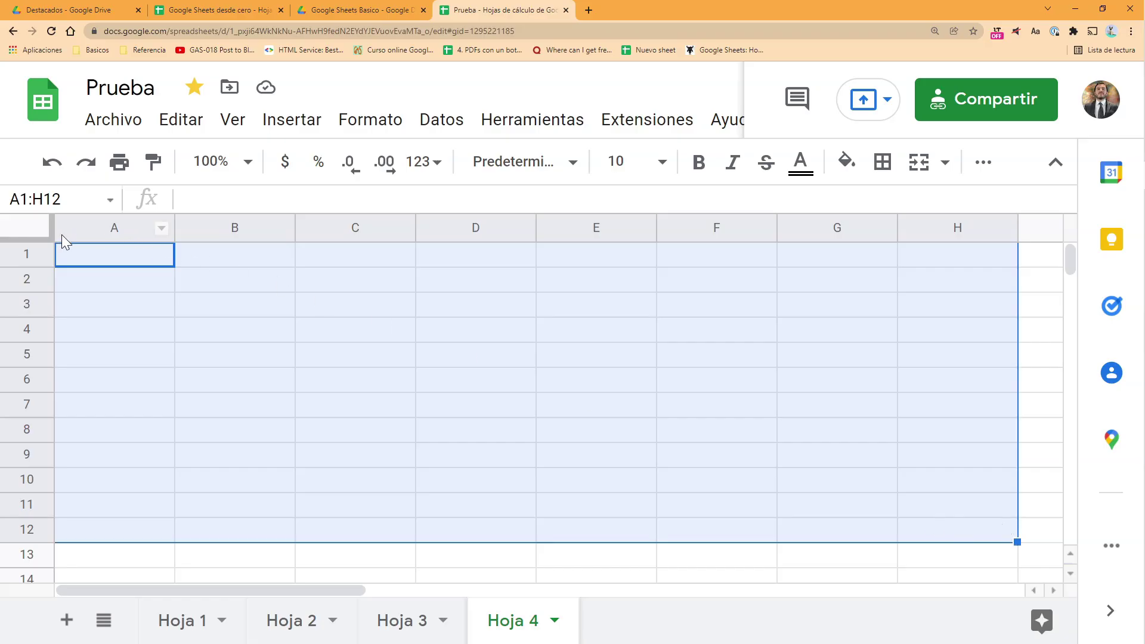
{"action": "left_click_drag", "start_coordinate": [137, 258], "coordinate": [816, 525]}
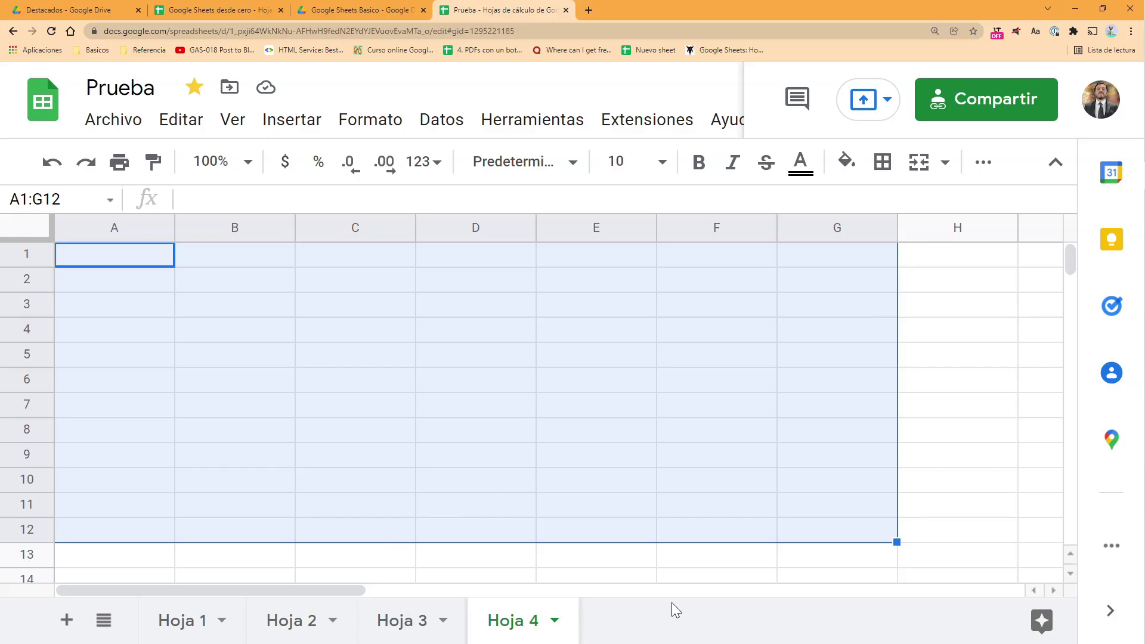
{"action": "left_click", "coordinate": [388, 404]}
{"action": "left_click_drag", "start_coordinate": [146, 259], "coordinate": [774, 524]}
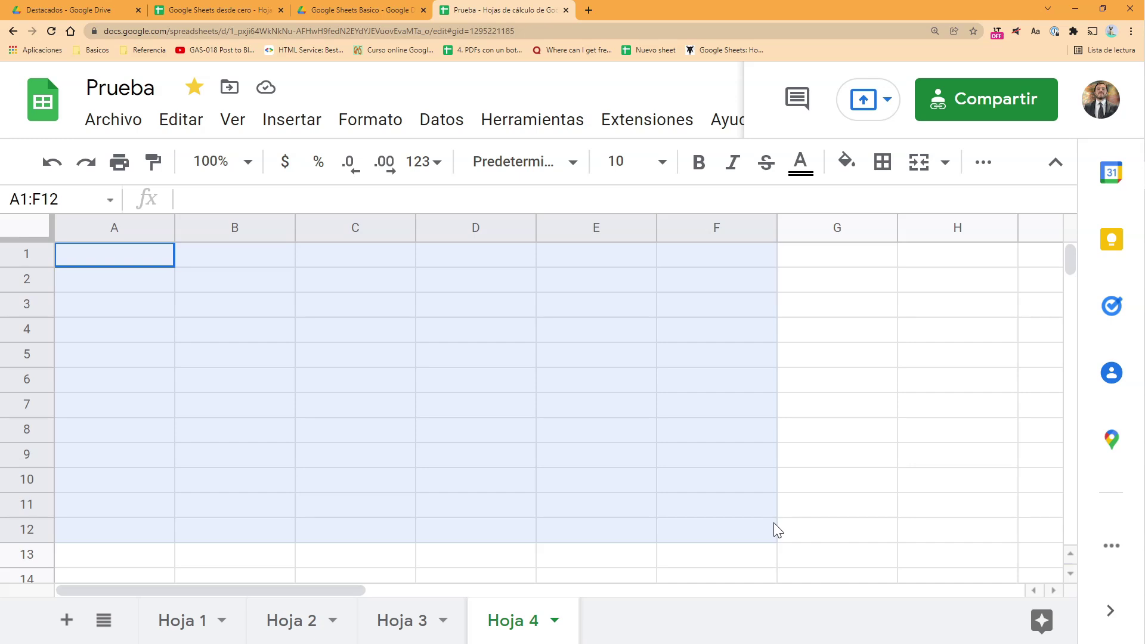
{"action": "left_click", "coordinate": [568, 417]}
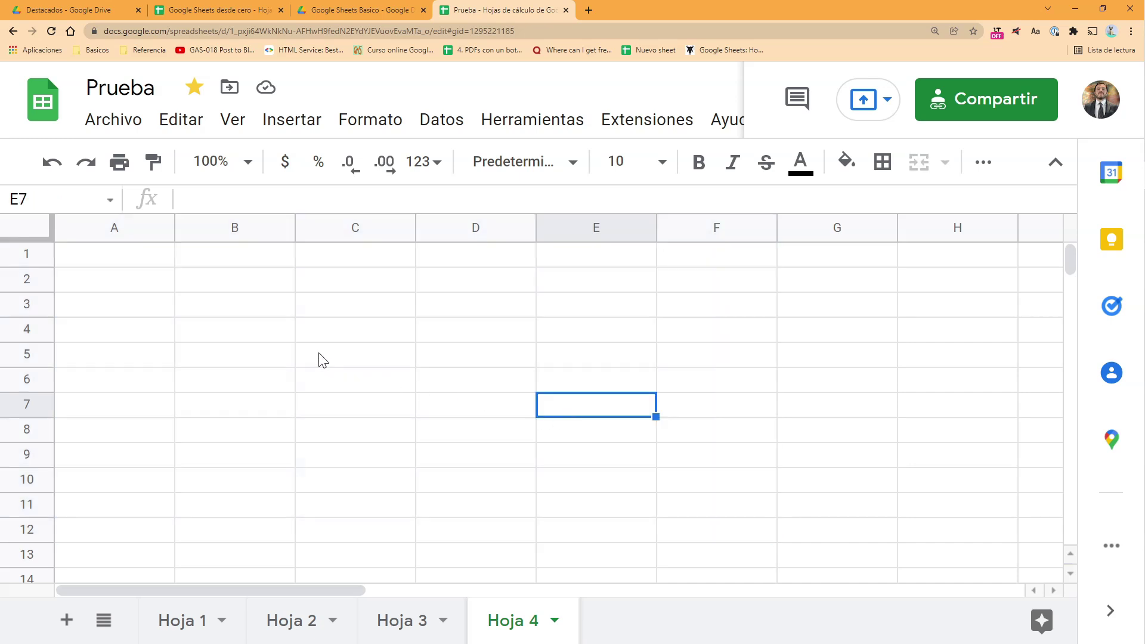
- Look over the cell commands available for B5 and B4 on Hoja 4, and close them without choosing one
{"action": "right_click", "coordinate": [268, 362]}
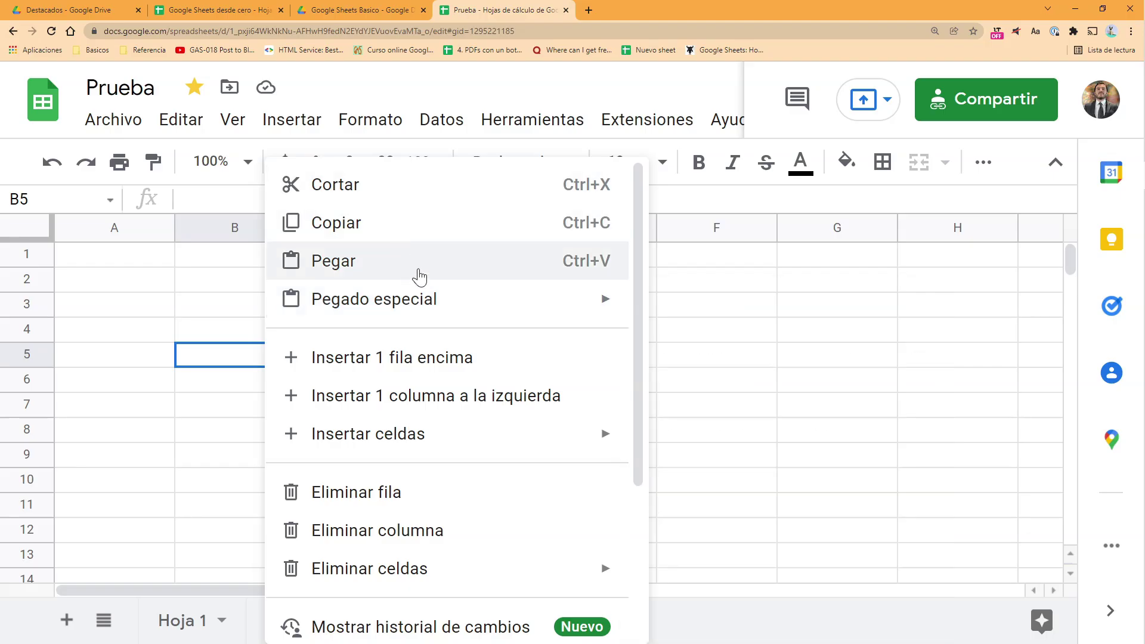
{"action": "scroll", "coordinate": [447, 319], "scroll_direction": "down", "scroll_amount": 2}
{"action": "mouse_move", "coordinate": [449, 330]}
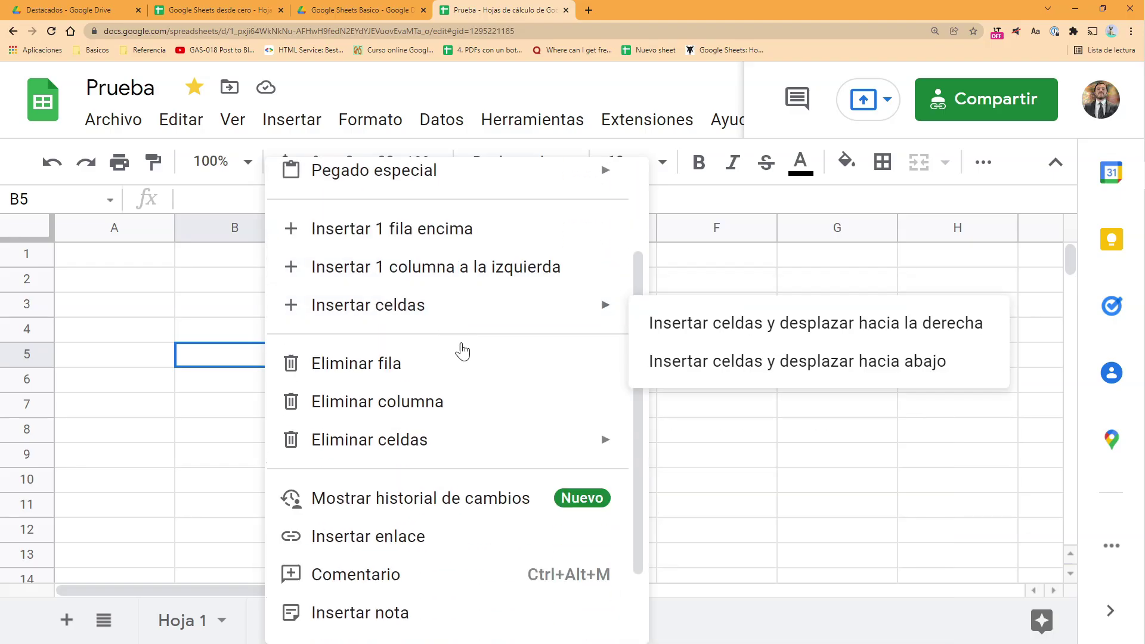
{"action": "scroll", "coordinate": [462, 351], "scroll_direction": "down", "scroll_amount": 2}
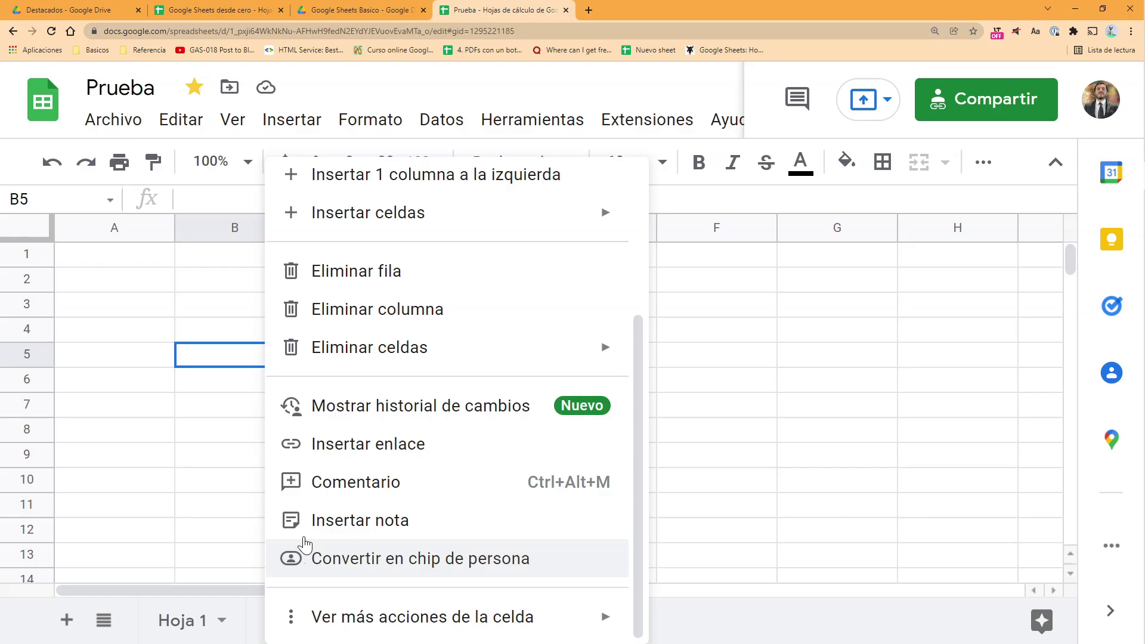
{"action": "left_click", "coordinate": [171, 435]}
{"action": "right_click", "coordinate": [258, 330]}
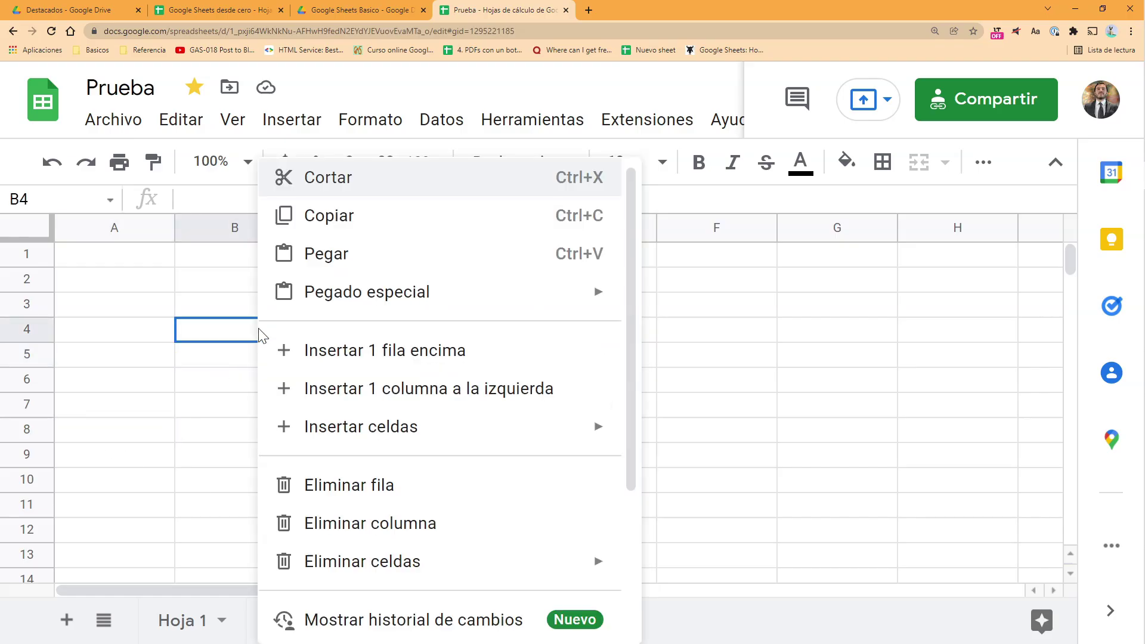
{"action": "left_click", "coordinate": [198, 403]}
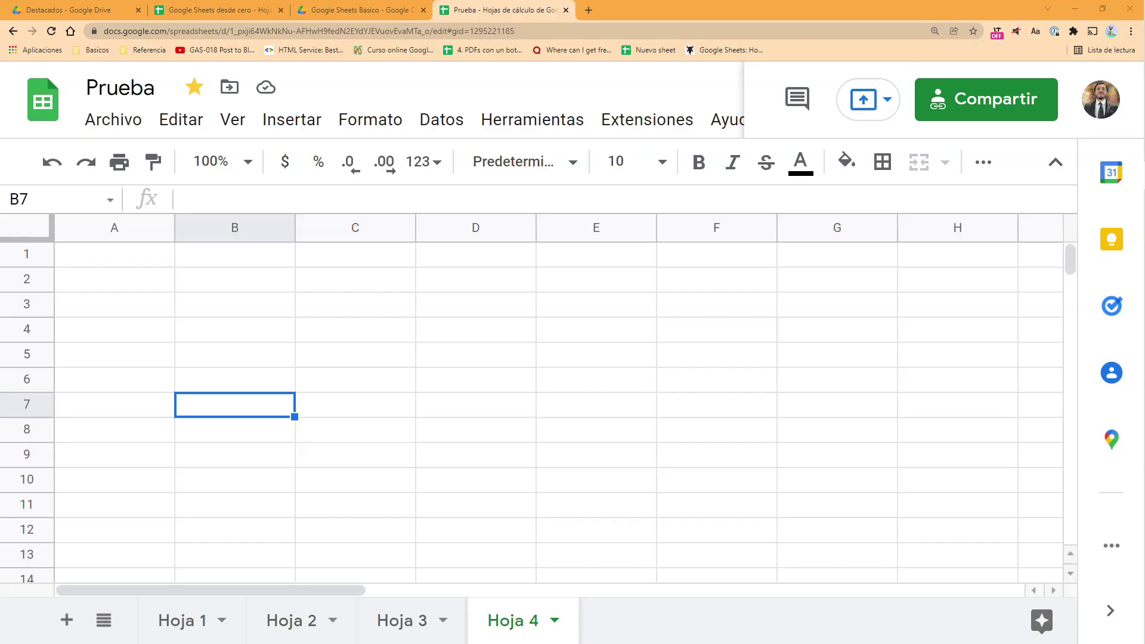
- View the available Google accounts, select the Prueba file in the Google Sheets Basico folder in Drive, and return to the spreadsheet
{"action": "left_click", "coordinate": [1100, 102]}
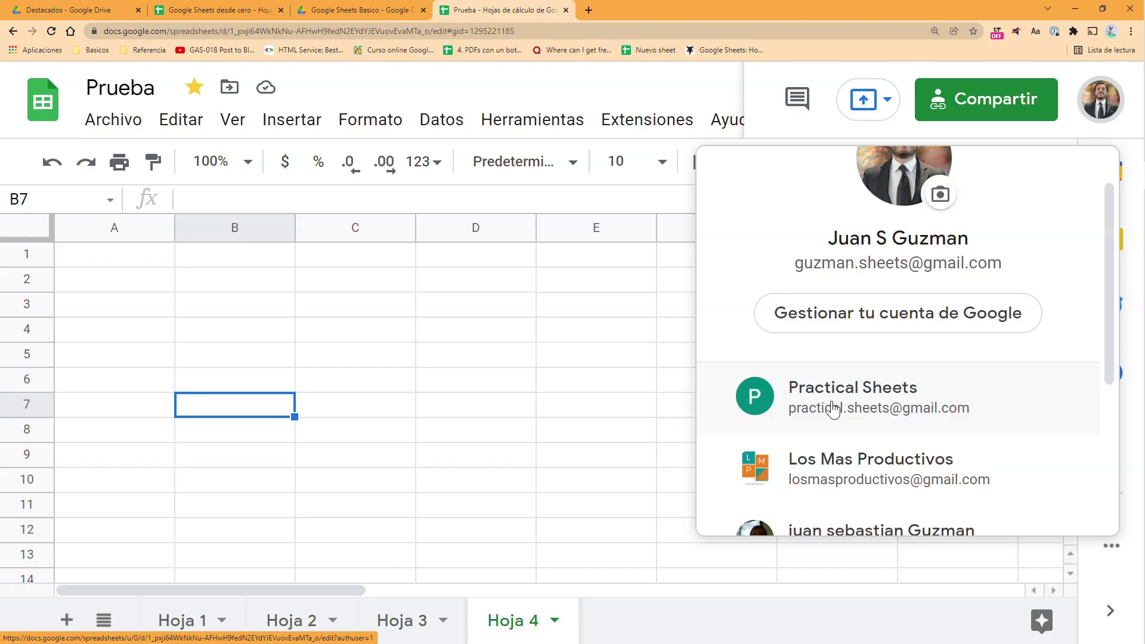
{"action": "left_click", "coordinate": [625, 337]}
{"action": "left_click", "coordinate": [367, 9]}
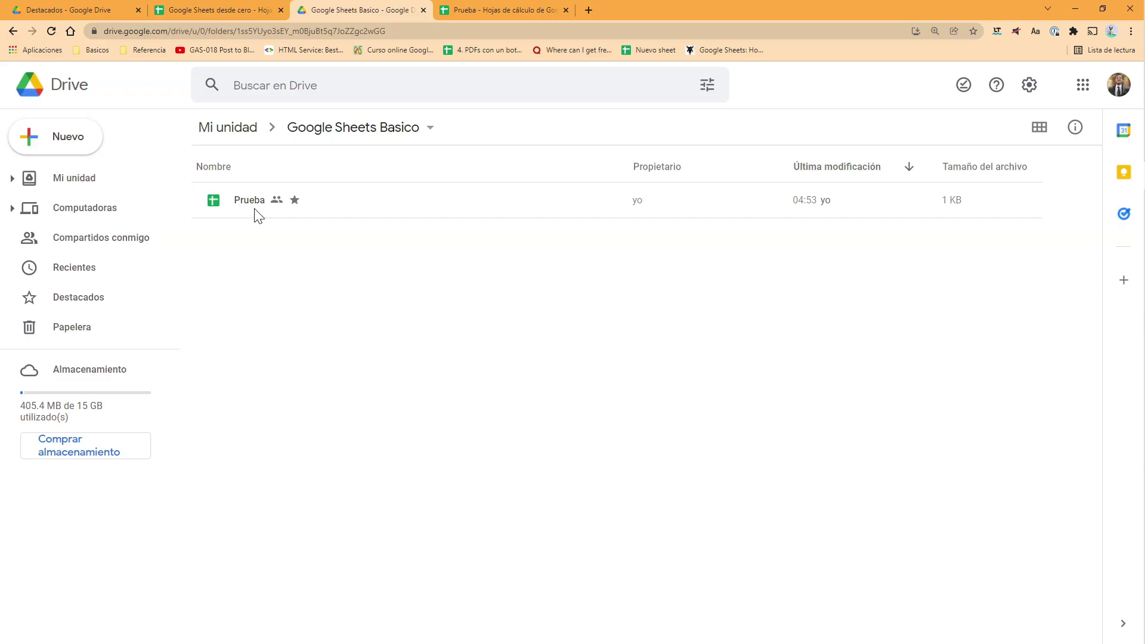
{"action": "left_click", "coordinate": [245, 202]}
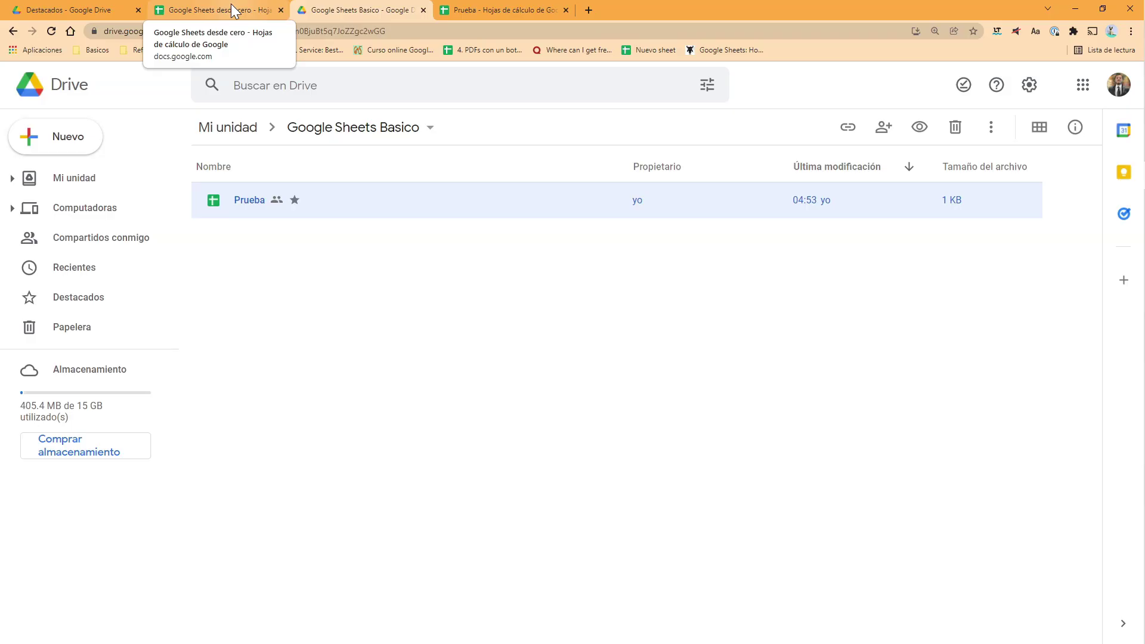
{"action": "left_click", "coordinate": [540, 10]}
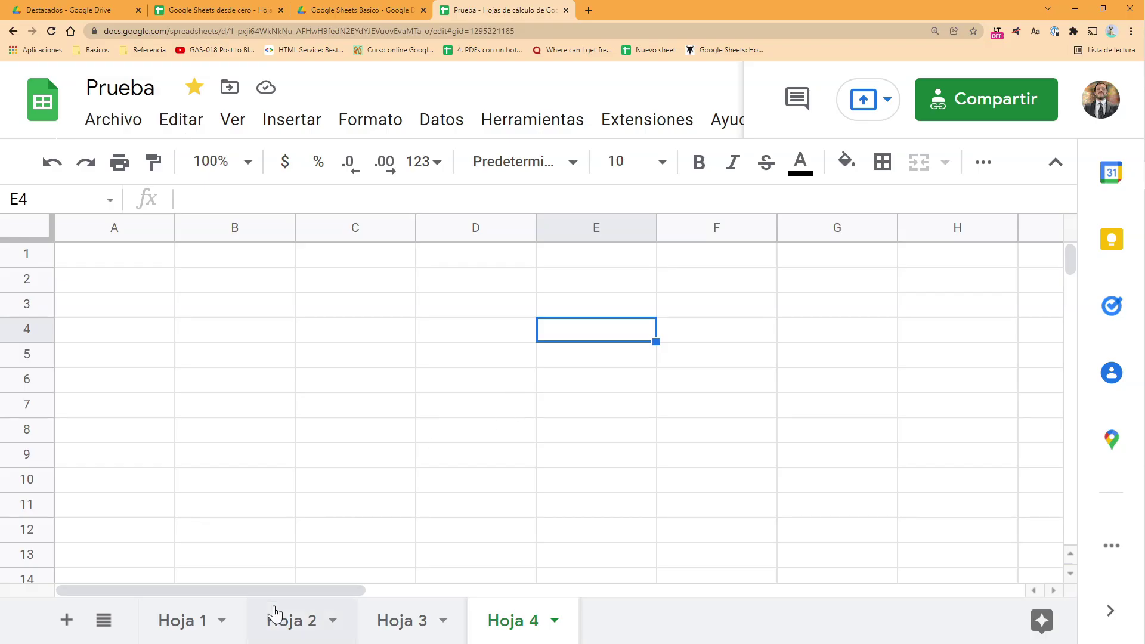
- Move among Hoja 1, Hoja 2, Hoja 3 and Hoja 4 to show each sheet, finishing on Hoja 2
{"action": "left_click", "coordinate": [293, 623]}
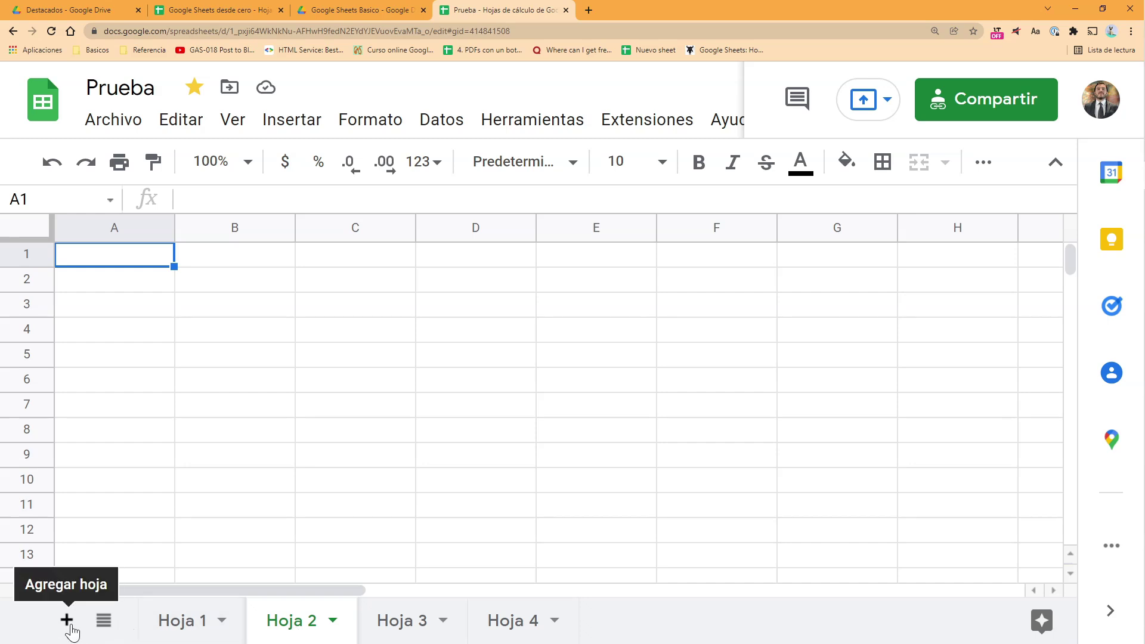
{"action": "left_click", "coordinate": [191, 624]}
{"action": "left_click", "coordinate": [290, 628]}
{"action": "left_click", "coordinate": [398, 621]}
{"action": "left_click", "coordinate": [505, 619]}
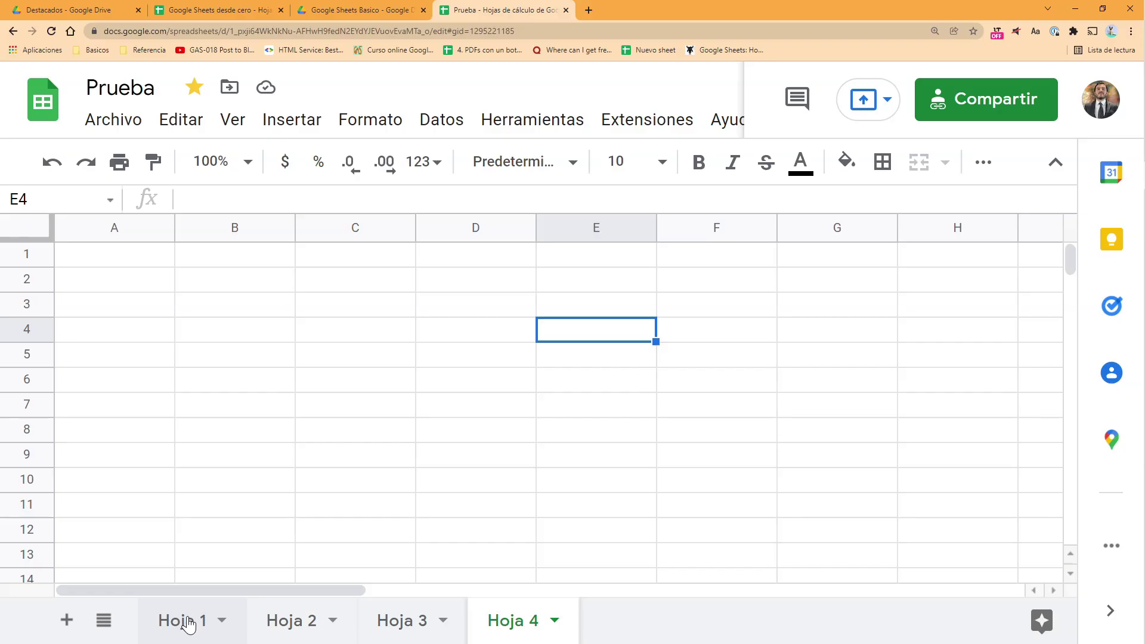
{"action": "left_click", "coordinate": [382, 617]}
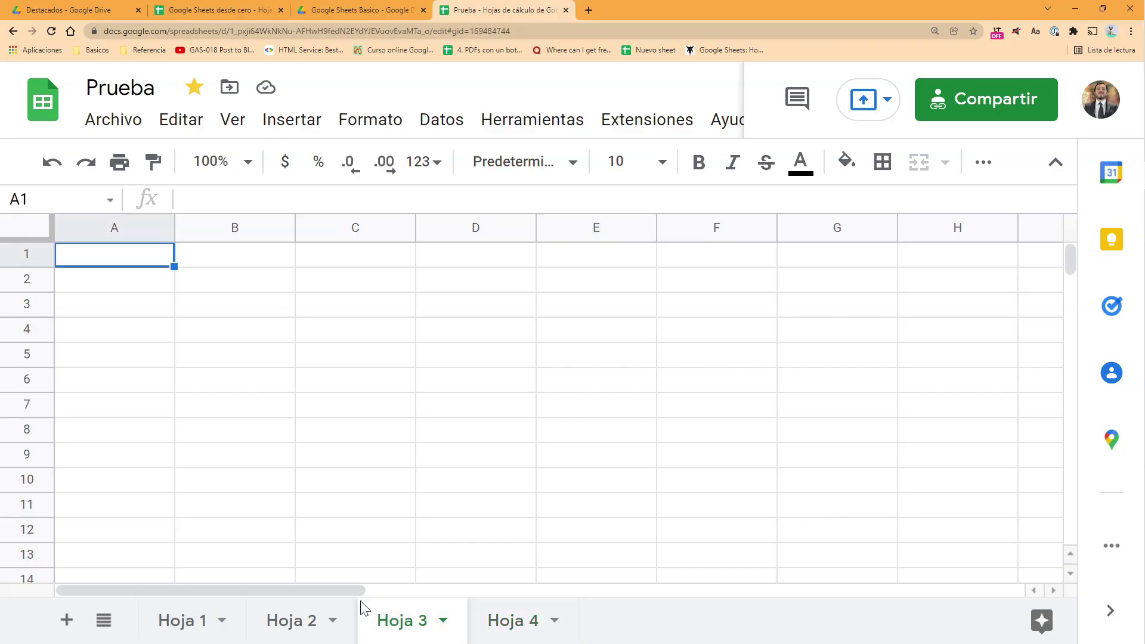
{"action": "left_click", "coordinate": [300, 626]}
{"action": "left_click", "coordinate": [173, 623]}
{"action": "left_click", "coordinate": [301, 620]}
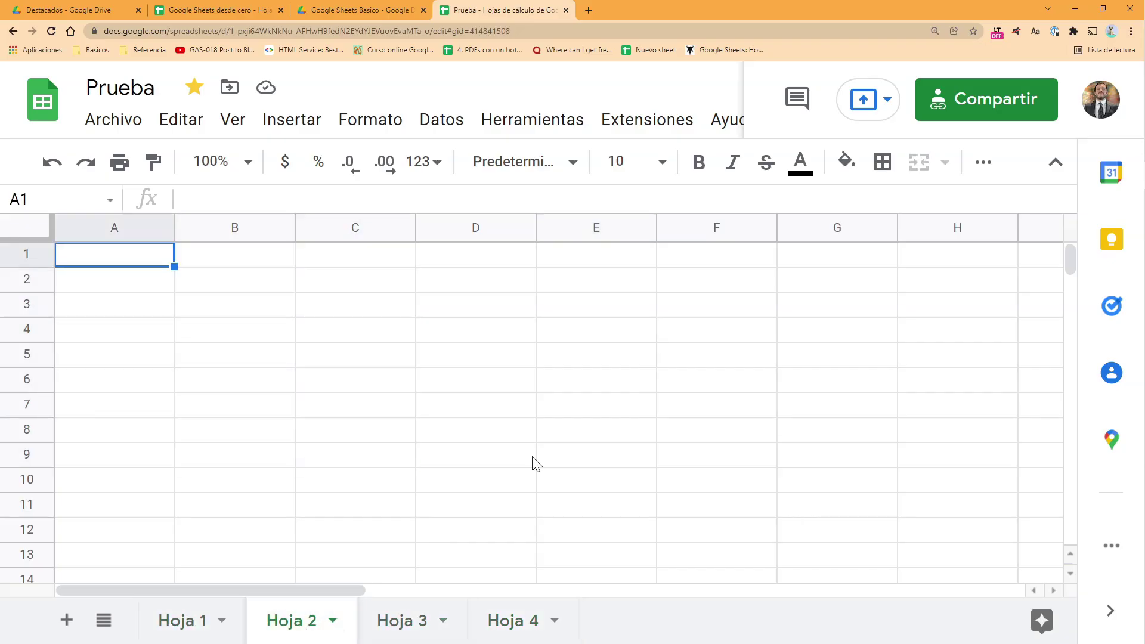
- Demonstrate cell selection on Hoja 2 with the range A1:F10, the single cell D2, and a smaller block starting at A1
{"action": "left_click_drag", "start_coordinate": [130, 266], "coordinate": [686, 477]}
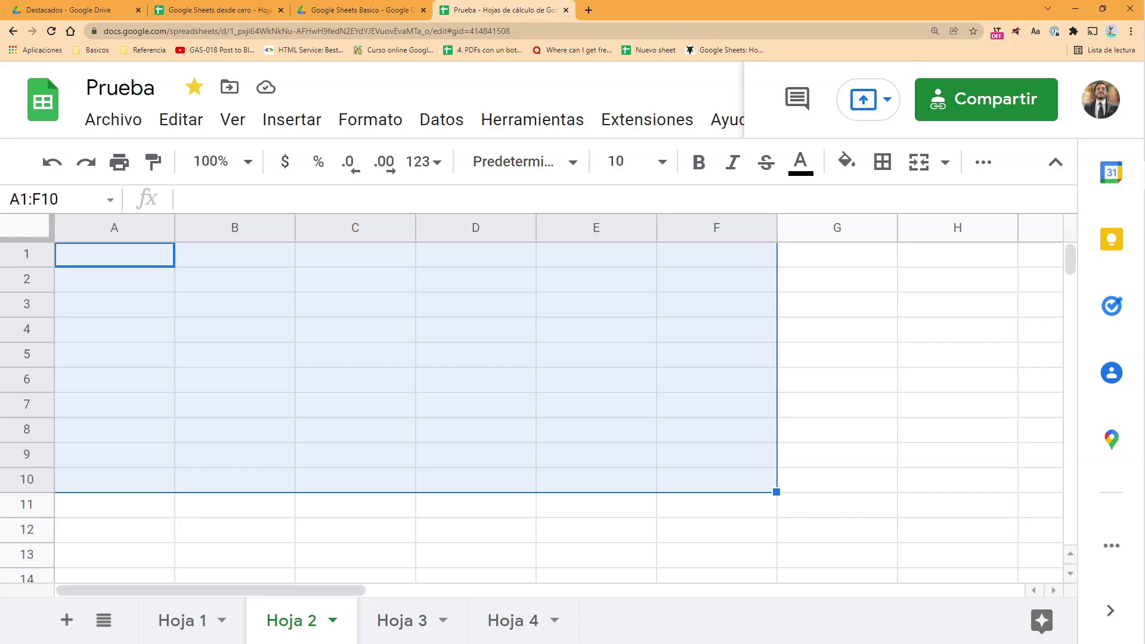
{"action": "left_click", "coordinate": [500, 286]}
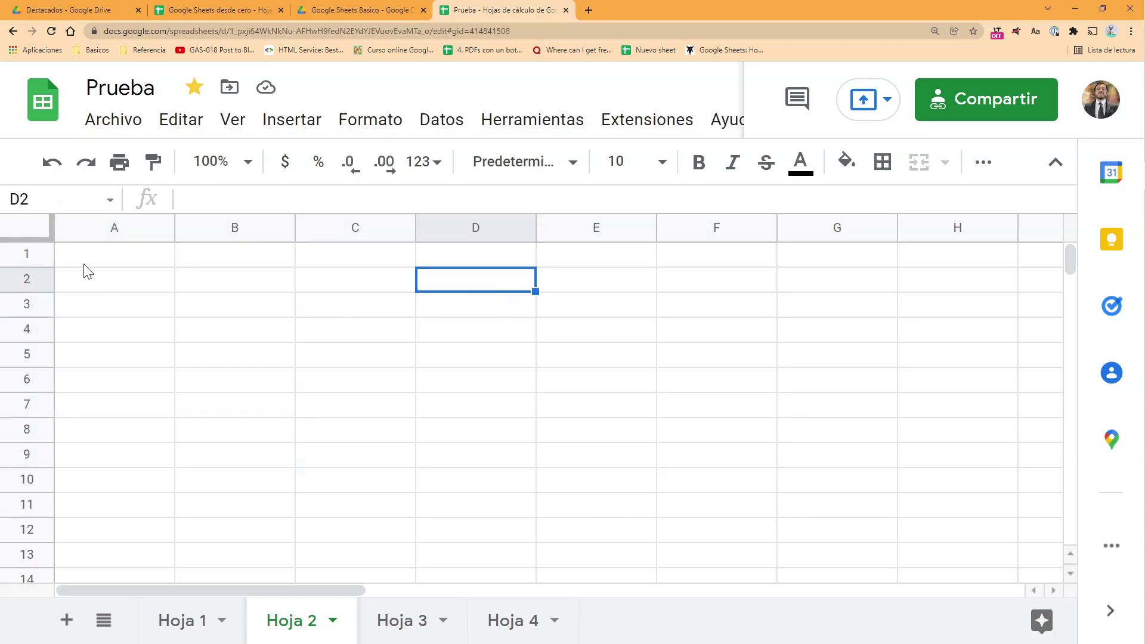
{"action": "left_click", "coordinate": [107, 262]}
{"action": "left_click_drag", "start_coordinate": [106, 264], "coordinate": [199, 325]}
- Enter the headers Nombre in A1 and Edad in B1 on Hoja 2
{"action": "left_click", "coordinate": [137, 255]}
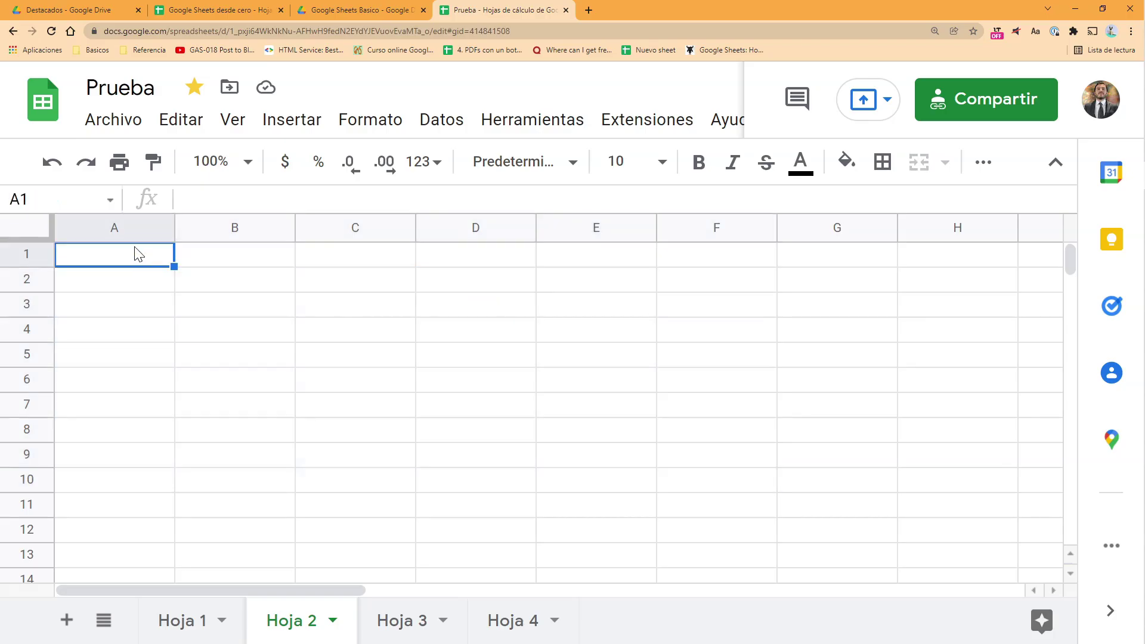
{"action": "type", "text": "Nombre"}
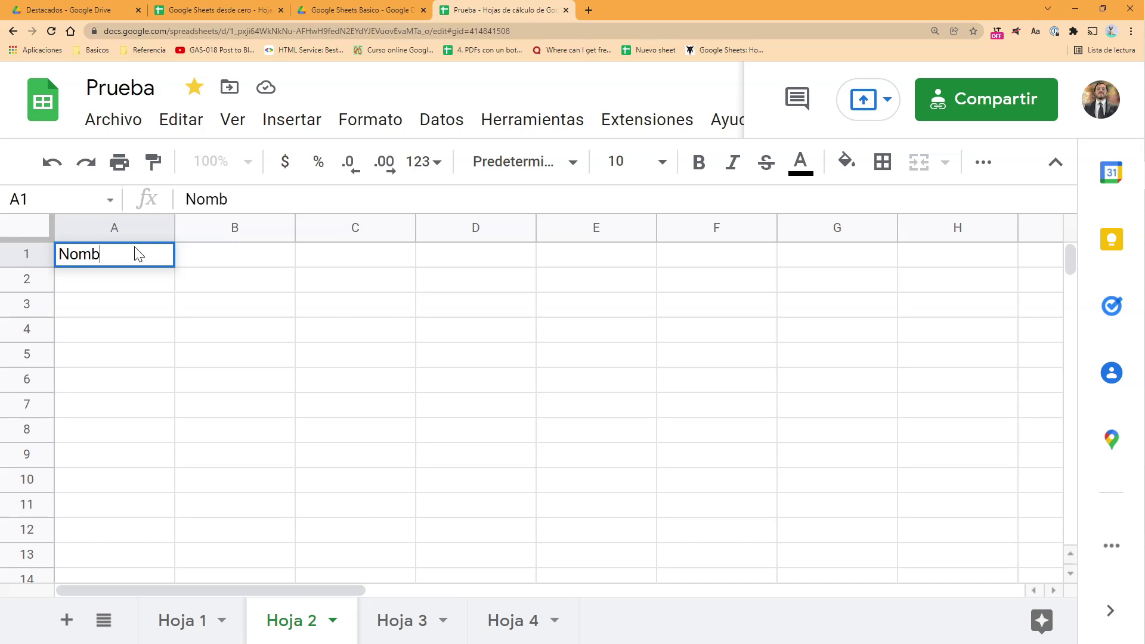
{"action": "key", "text": "Tab"}
{"action": "type", "text": "Edad"}
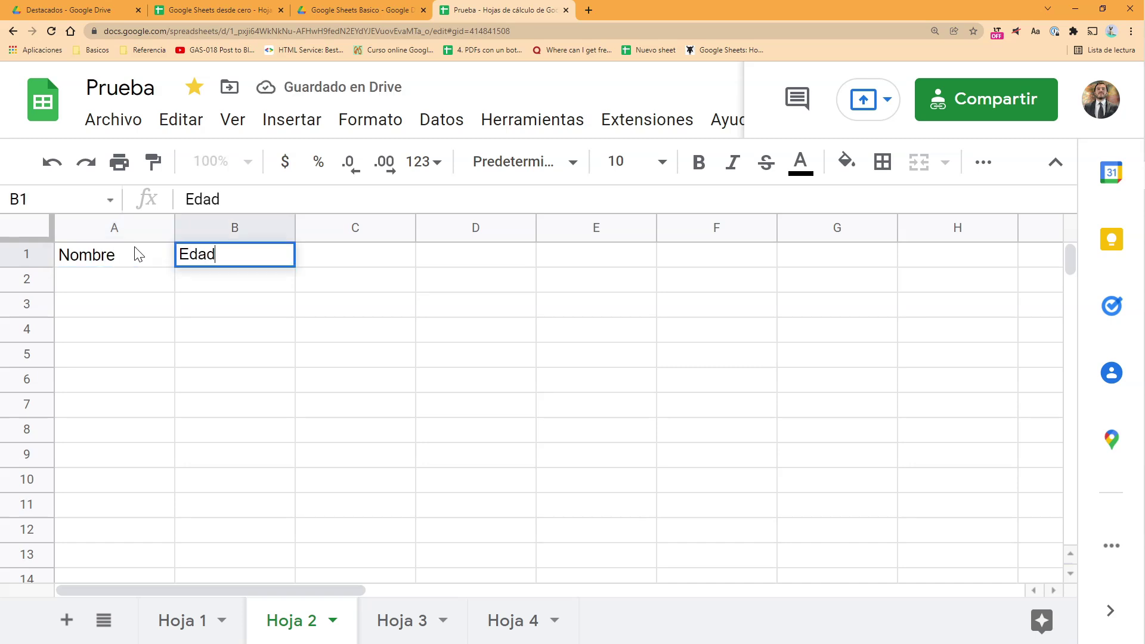
{"action": "key", "text": "Return"}
- Fill in two sample first names in A2:A3 with the ages 23 and 34 in B2:B3
{"action": "type", "text": "Juan"}
{"action": "key", "text": "Return"}
{"action": "type", "text": "Pedro"}
{"action": "key", "text": "Up"}
{"action": "key", "text": "Right"}
{"action": "type", "text": "23"}
{"action": "key", "text": "Return"}
{"action": "type", "text": "34"}
{"action": "key", "text": "Return"}
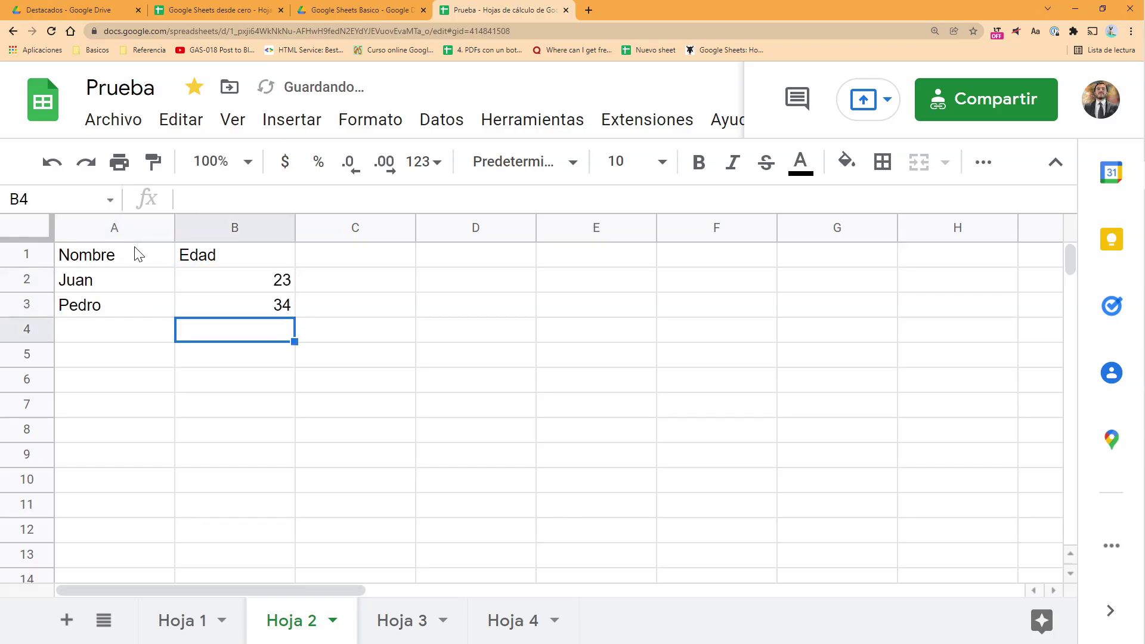
- Select the sample table A1:B3, and clear all the contents of Hoja 2
{"action": "left_click_drag", "start_coordinate": [127, 266], "coordinate": [209, 313]}
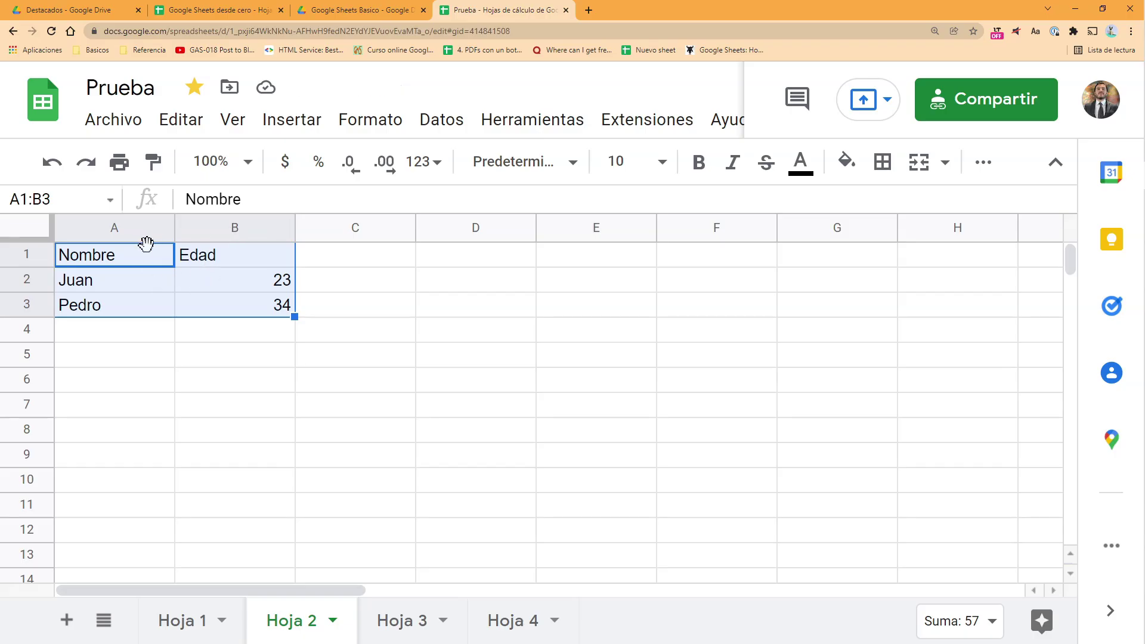
{"action": "left_click", "coordinate": [217, 338]}
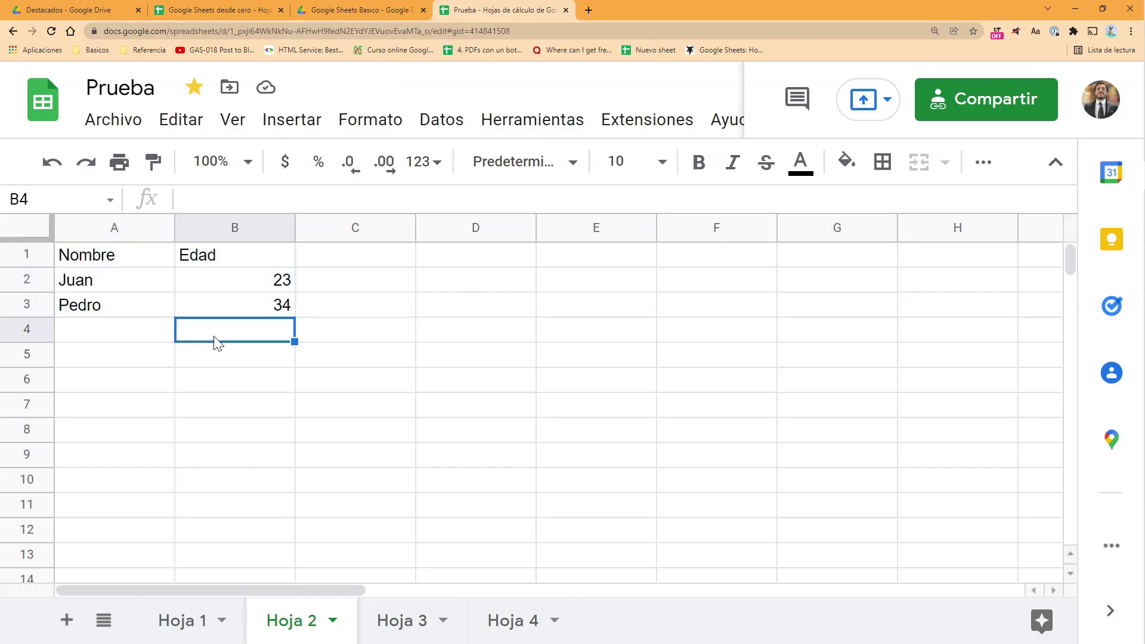
{"action": "left_click", "coordinate": [216, 310]}
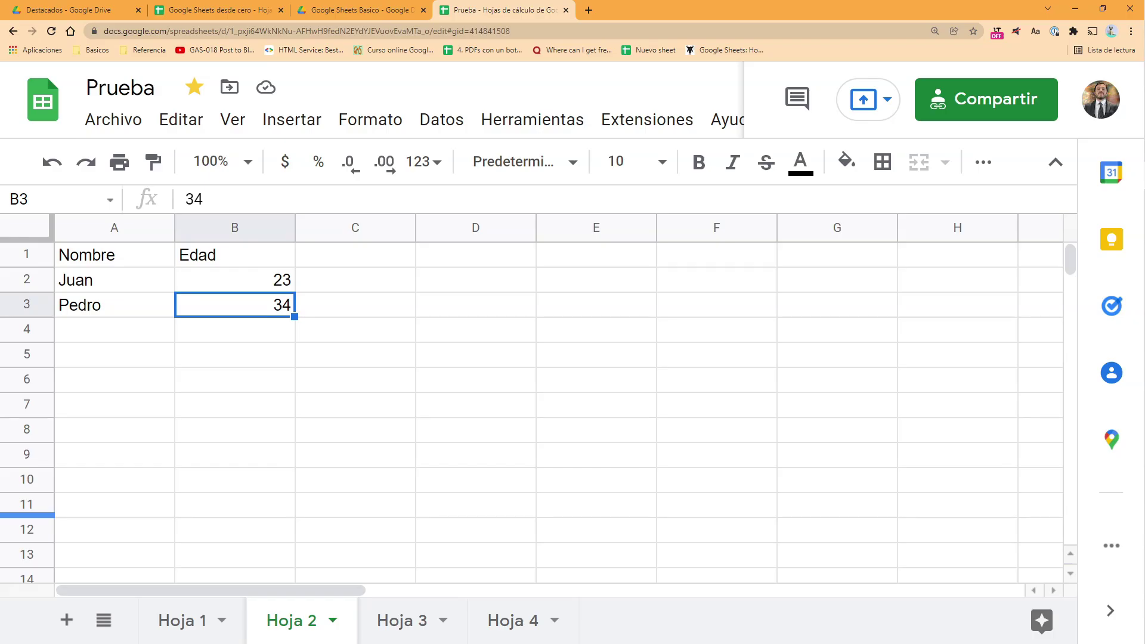
{"action": "key", "text": "ctrl+a"}
{"action": "key", "text": "Delete"}
- Demonstrate how cell C5 is addressed by selecting the cell, row 5 and column C, and returning to C5
{"action": "left_click", "coordinate": [321, 357]}
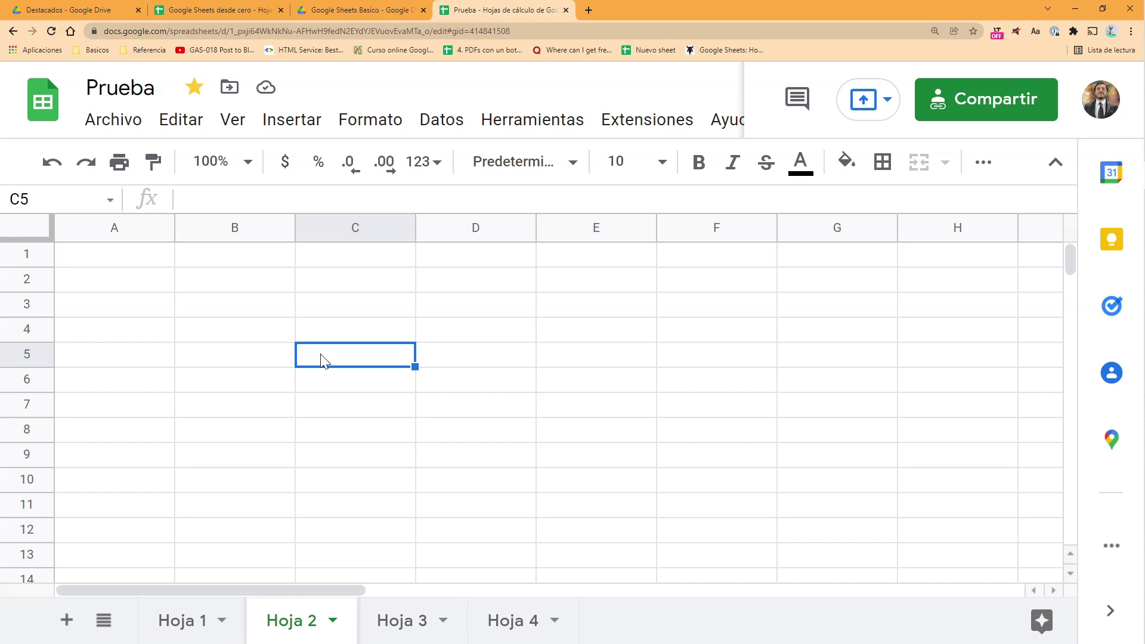
{"action": "left_click", "coordinate": [23, 358]}
{"action": "left_click", "coordinate": [364, 228]}
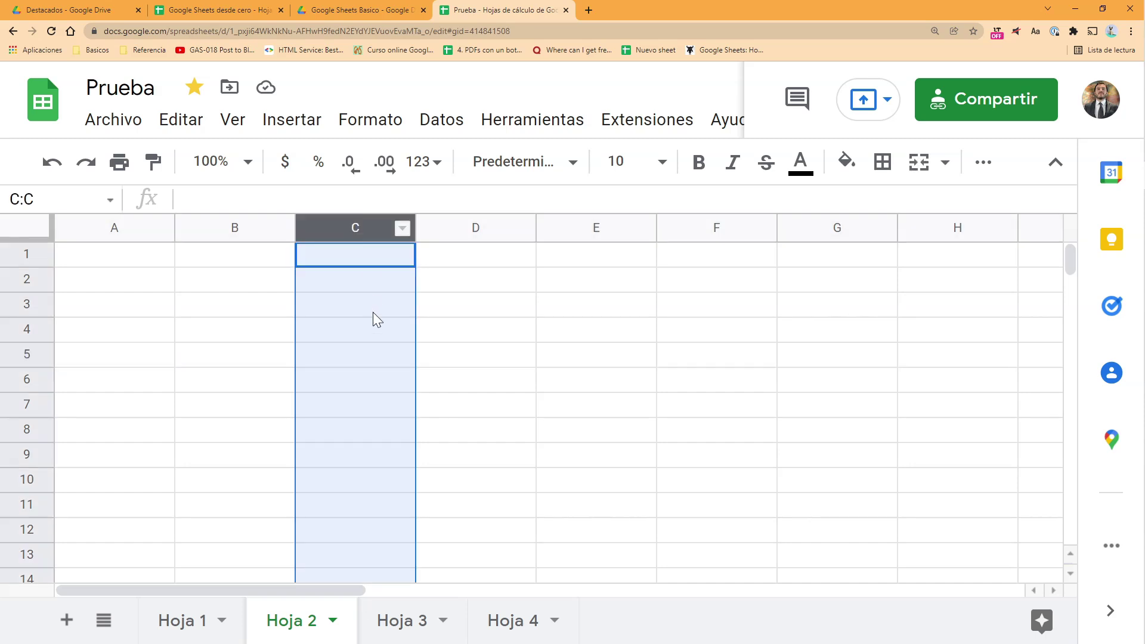
{"action": "left_click", "coordinate": [392, 365]}
- Select scattered cells in turn, including E6, G9, C11, E12, B5, B11 and A12, to show their addresses, finishing on F4
{"action": "left_click", "coordinate": [617, 377]}
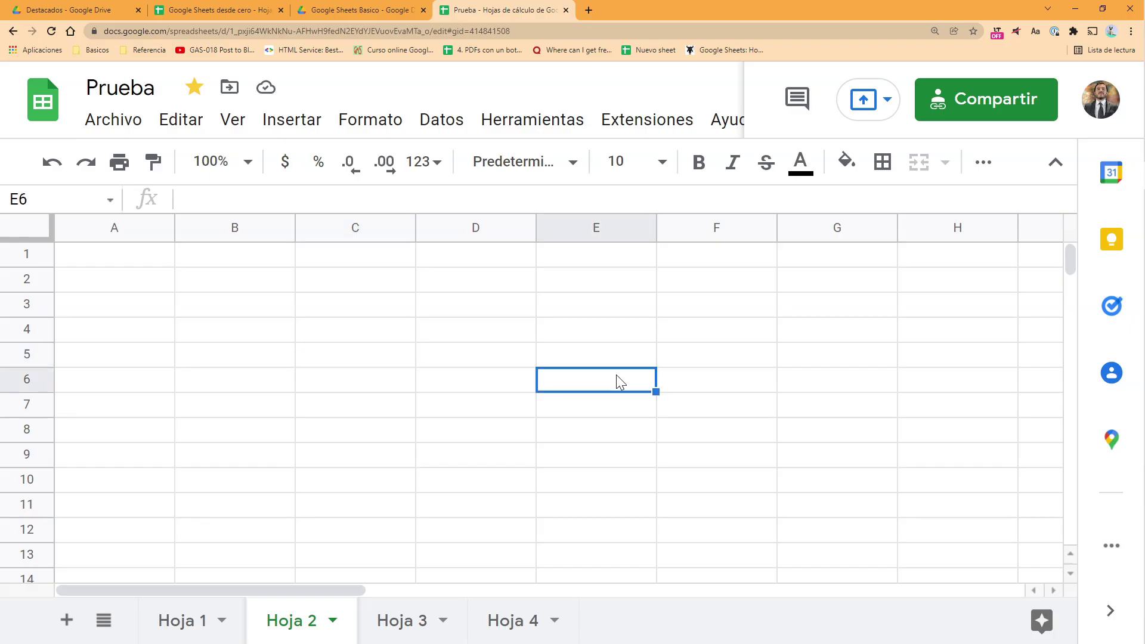
{"action": "left_click", "coordinate": [806, 465]}
{"action": "left_click", "coordinate": [302, 506]}
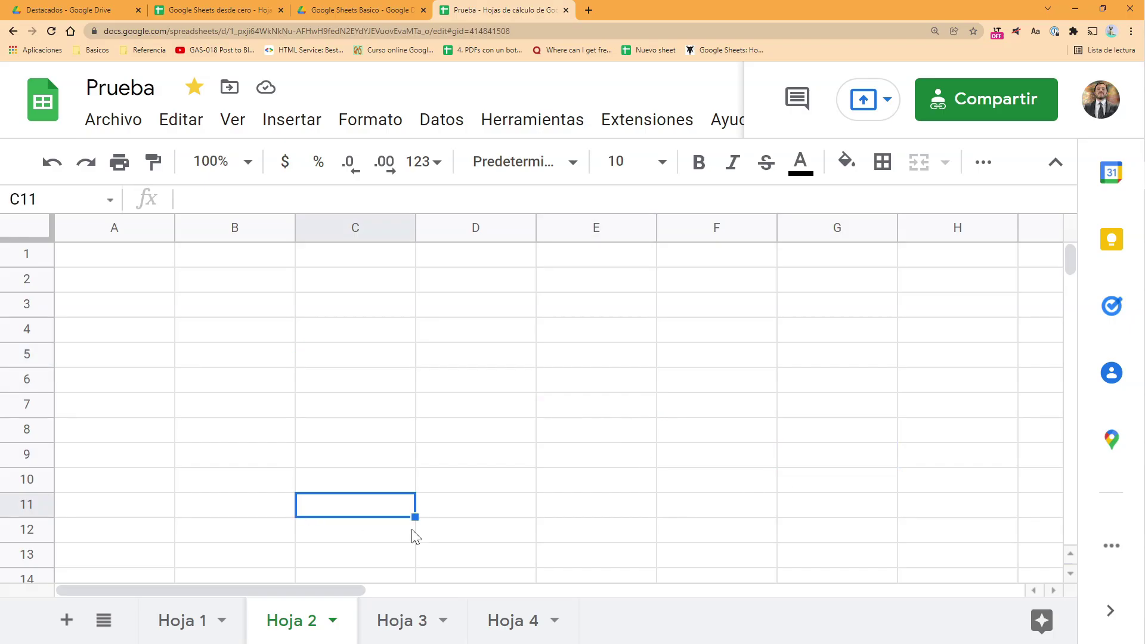
{"action": "left_click", "coordinate": [638, 533]}
{"action": "left_click", "coordinate": [767, 334]}
{"action": "left_click", "coordinate": [216, 361]}
{"action": "left_click", "coordinate": [216, 504]}
{"action": "left_click", "coordinate": [105, 533]}
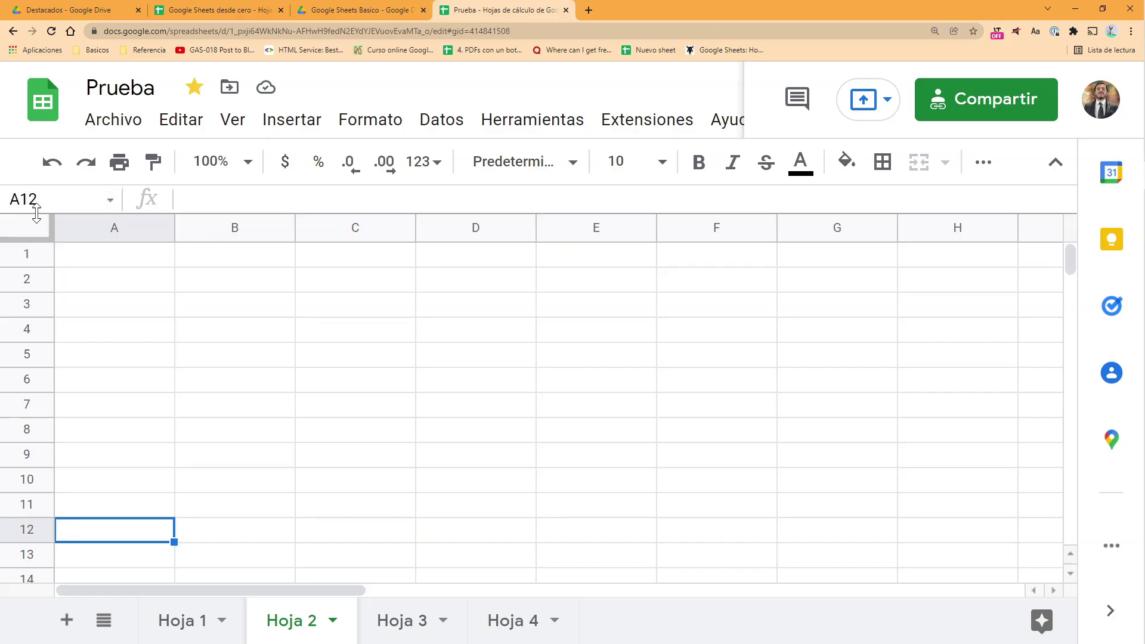
{"action": "left_click", "coordinate": [727, 336]}
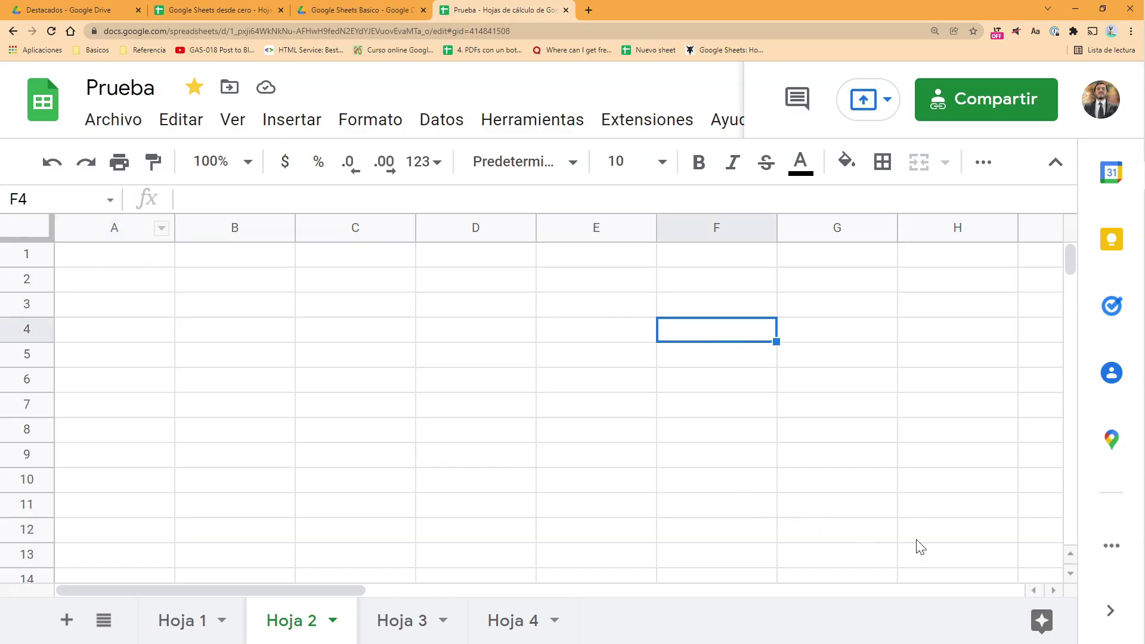
- Select cell H13, column H and row 12 to demonstrate column and row references, finishing on cell F9
{"action": "left_click", "coordinate": [923, 558]}
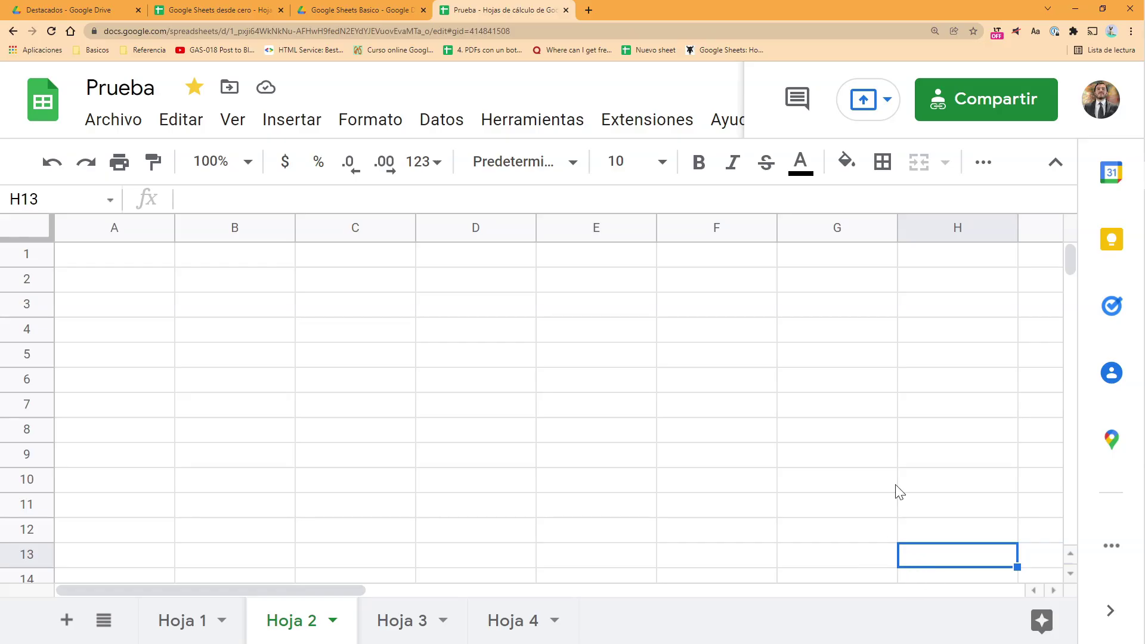
{"action": "left_click", "coordinate": [939, 230]}
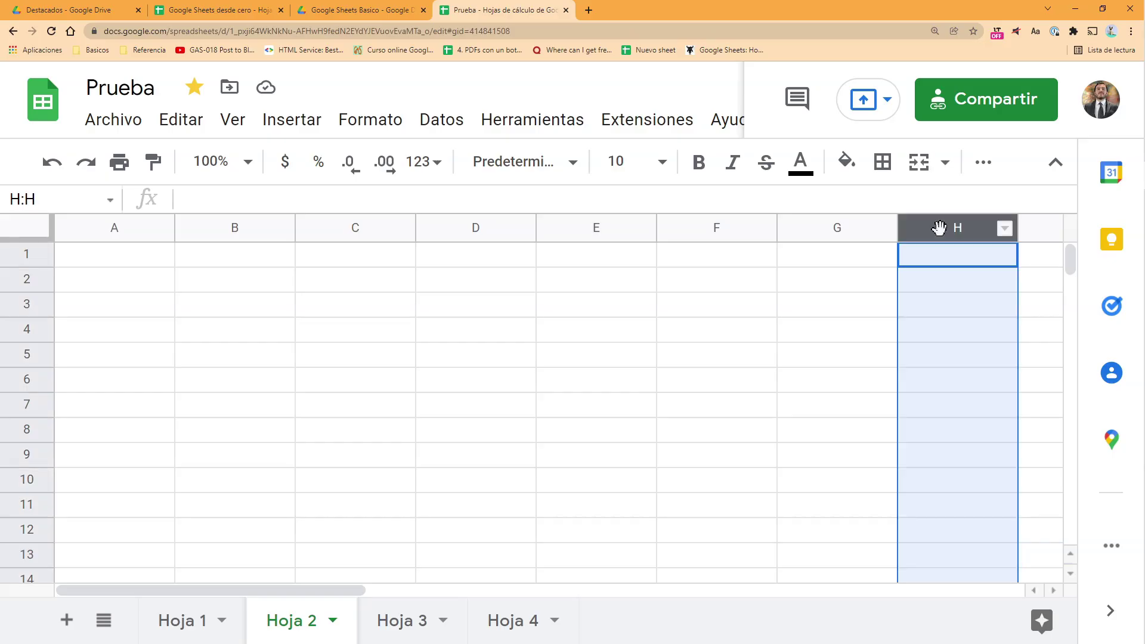
{"action": "left_click", "coordinate": [30, 539]}
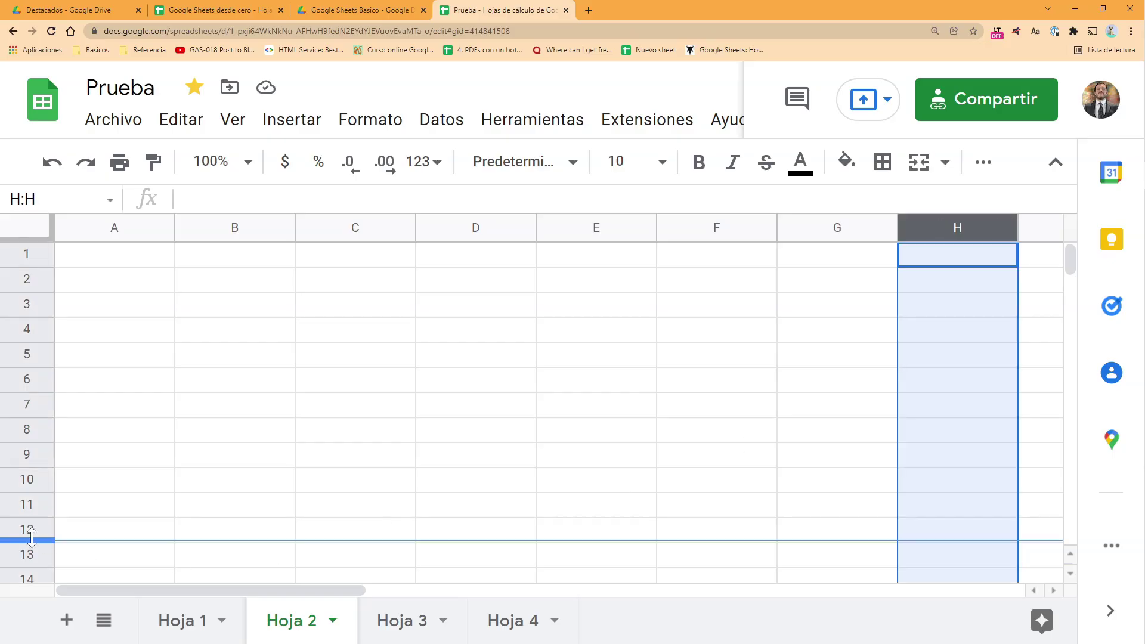
{"action": "left_click", "coordinate": [27, 531]}
{"action": "left_click", "coordinate": [695, 462]}
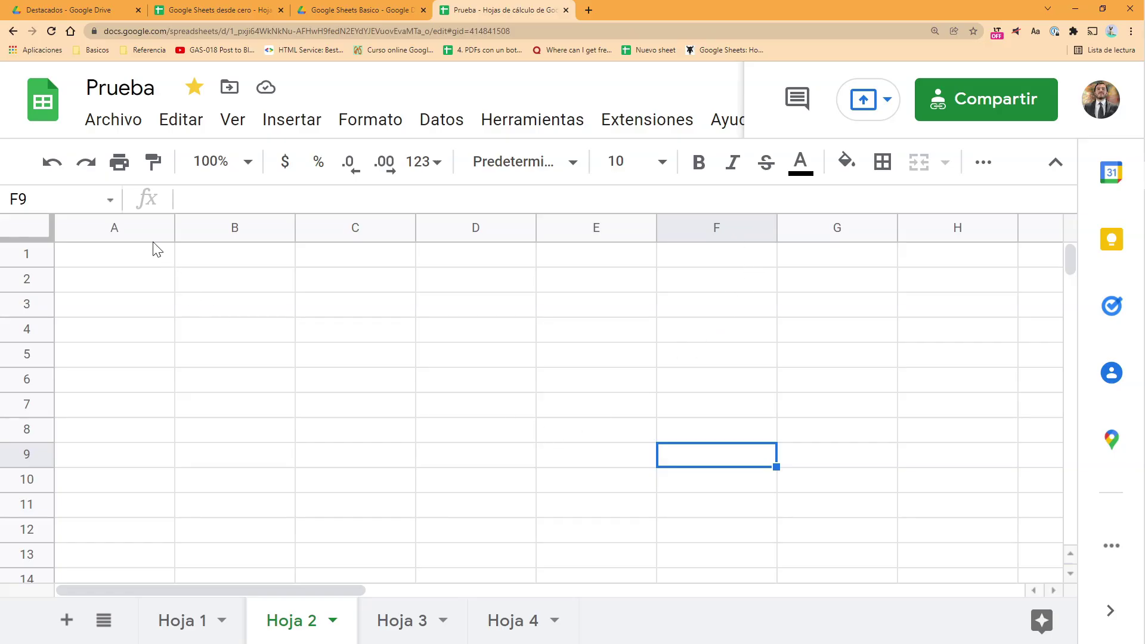
{"action": "left_click", "coordinate": [472, 376]}
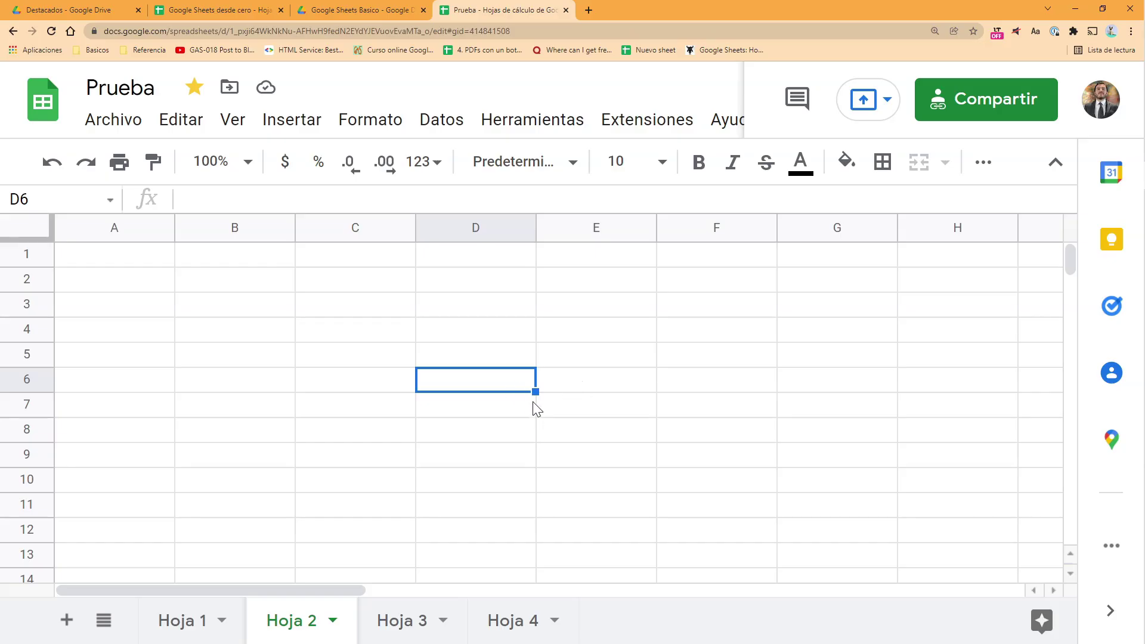
{"action": "left_click", "coordinate": [407, 338]}
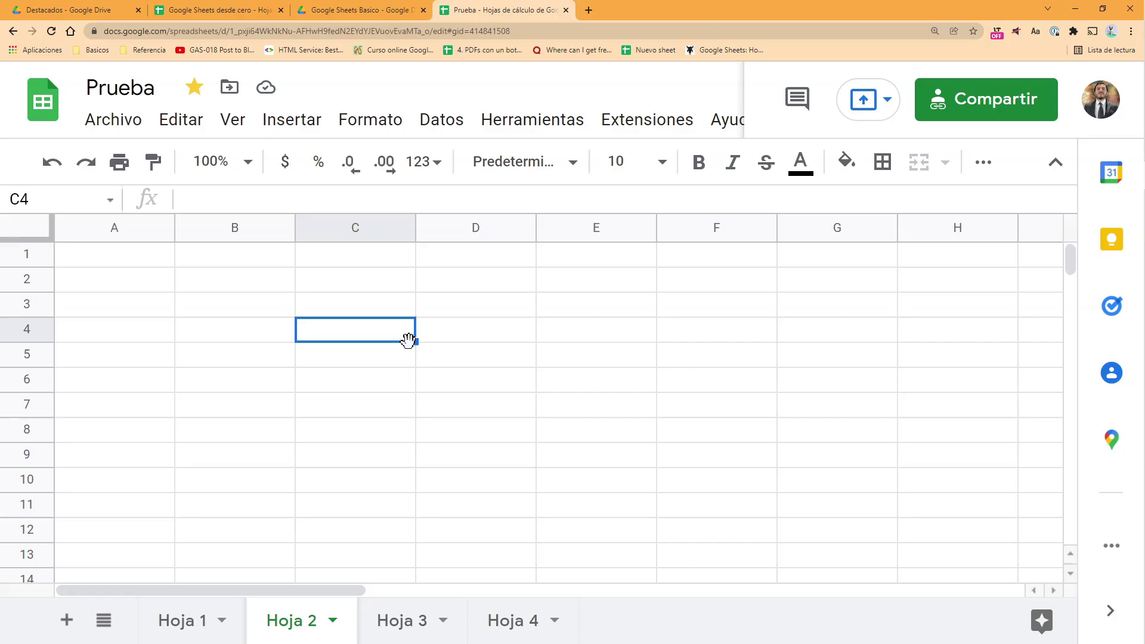
{"action": "key", "text": "Return"}
{"action": "left_click", "coordinate": [408, 337]}
{"action": "left_click", "coordinate": [472, 332]}
{"action": "left_click", "coordinate": [458, 359]}
- Enter the formula =5 in cell C4
{"action": "left_click", "coordinate": [371, 330]}
{"action": "type", "text": "="}
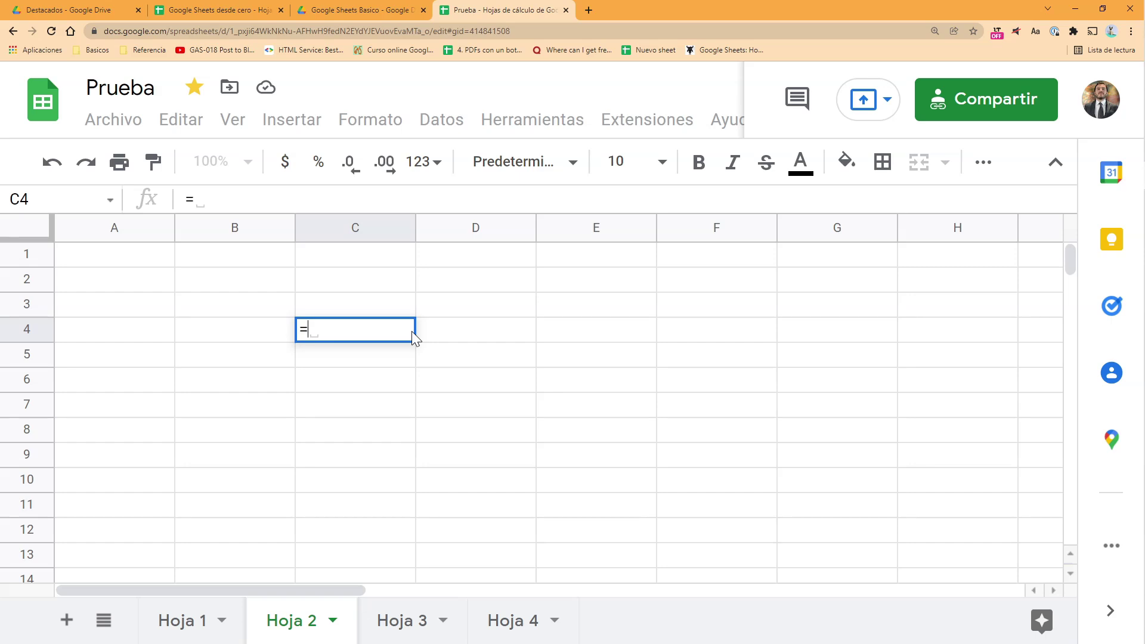
{"action": "key", "text": "Escape"}
{"action": "type", "text": "+5"}
{"action": "key", "text": "Return"}
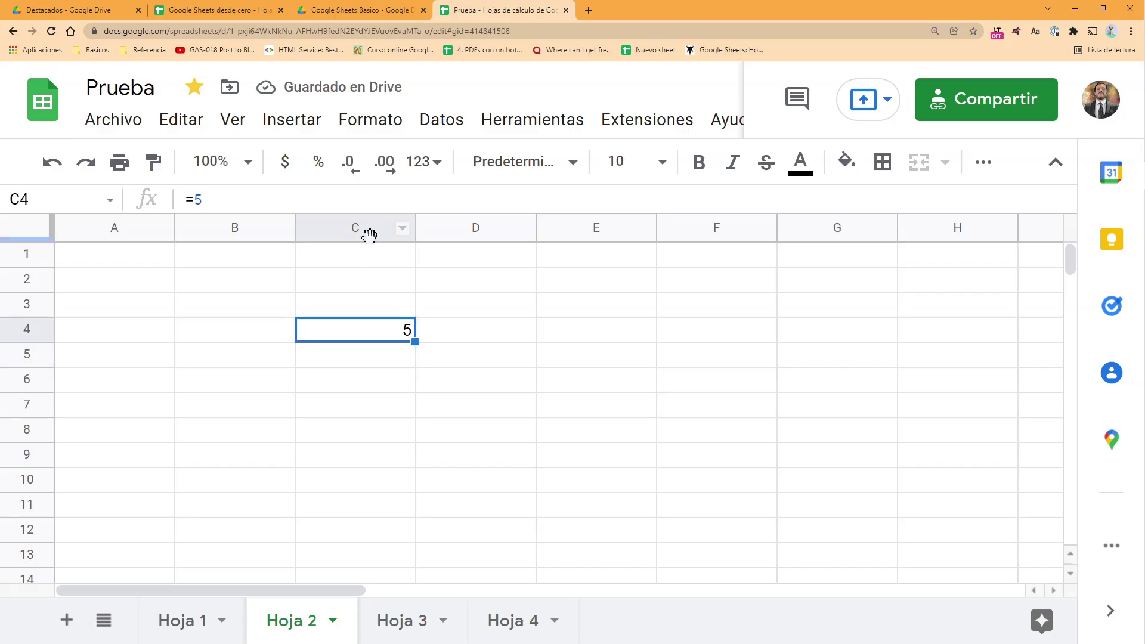
- Make the formula bar taller, and highlight the equals sign, the whole formula and the 5 of cell C4 in it
{"action": "left_click_drag", "start_coordinate": [370, 211], "coordinate": [365, 248]}
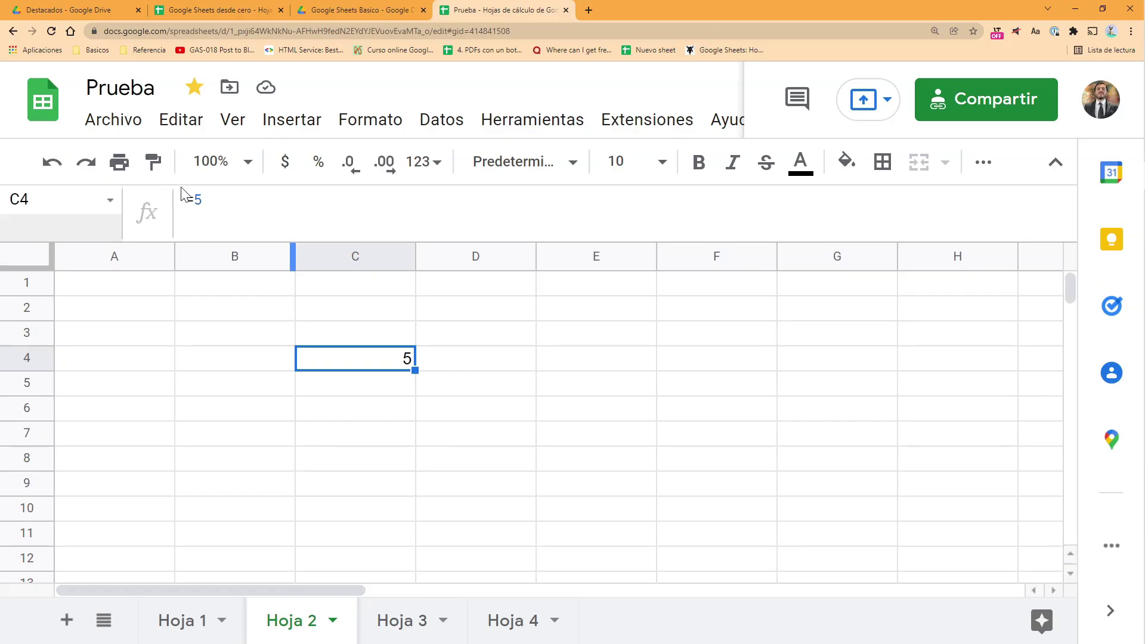
{"action": "key", "text": "ctrl+plus"}
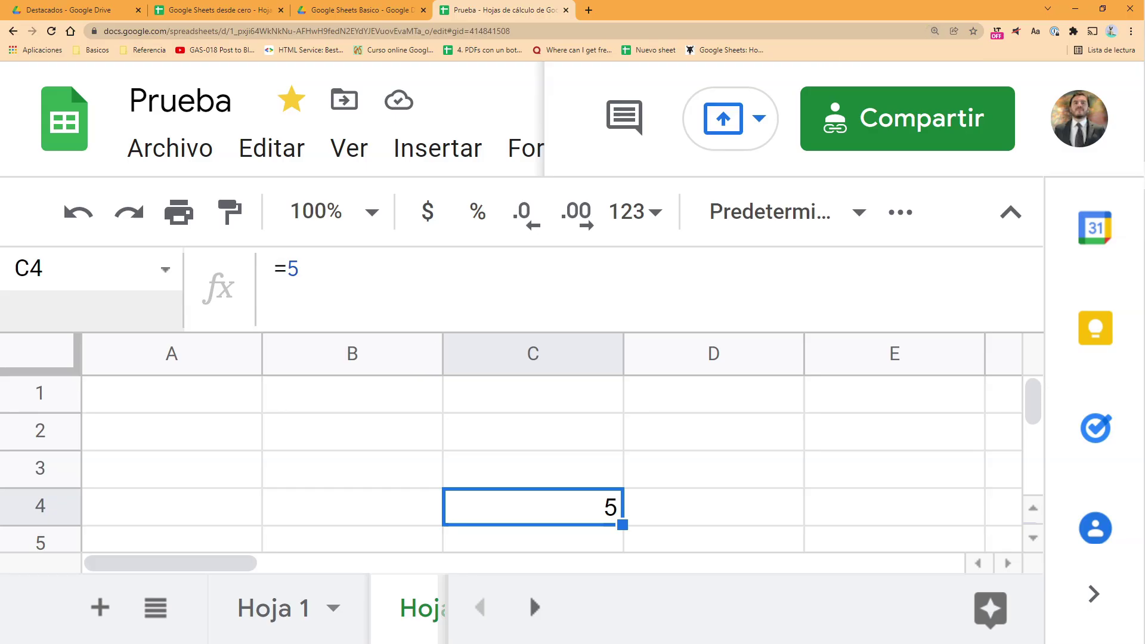
{"action": "left_click_drag", "start_coordinate": [286, 268], "coordinate": [271, 263]}
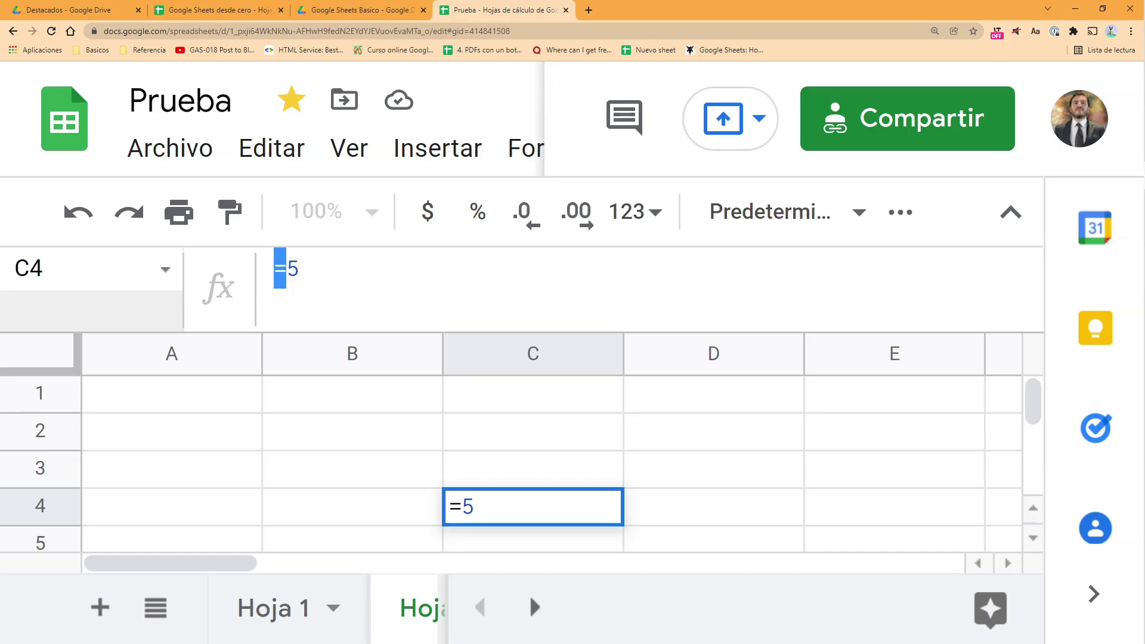
{"action": "left_click_drag", "start_coordinate": [300, 269], "coordinate": [270, 264]}
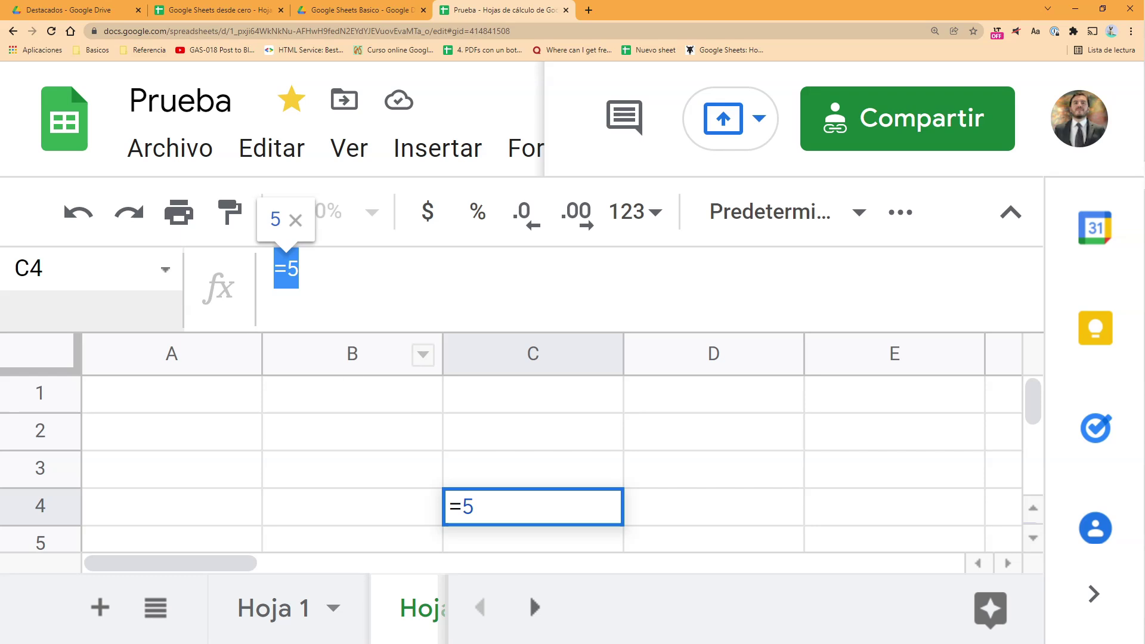
{"action": "left_click", "coordinate": [316, 274]}
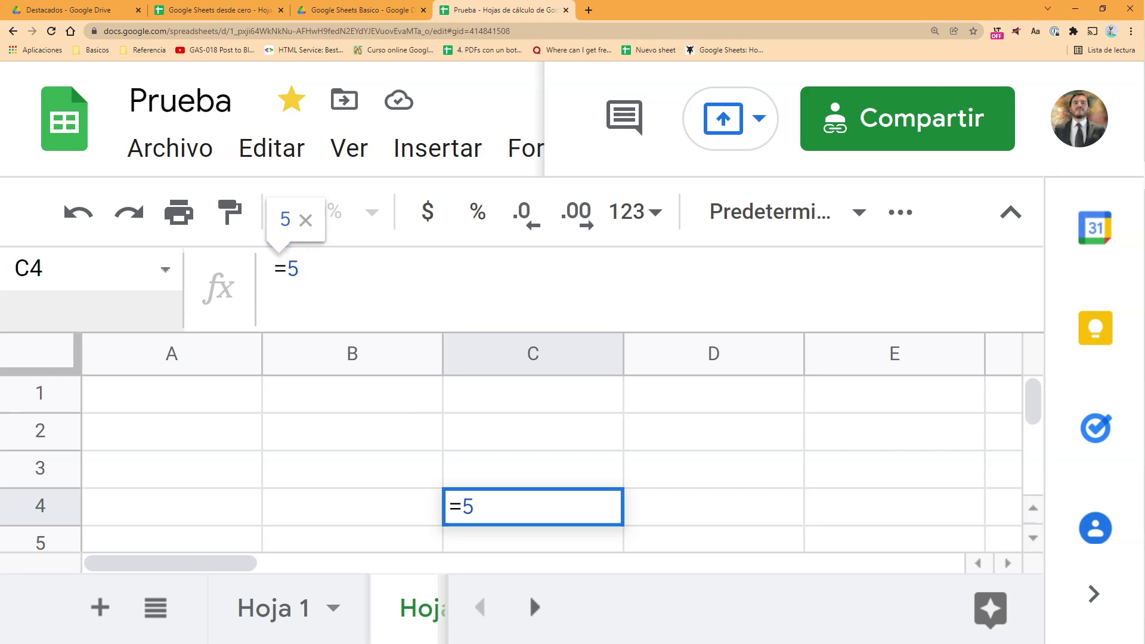
{"action": "key", "text": "Return"}
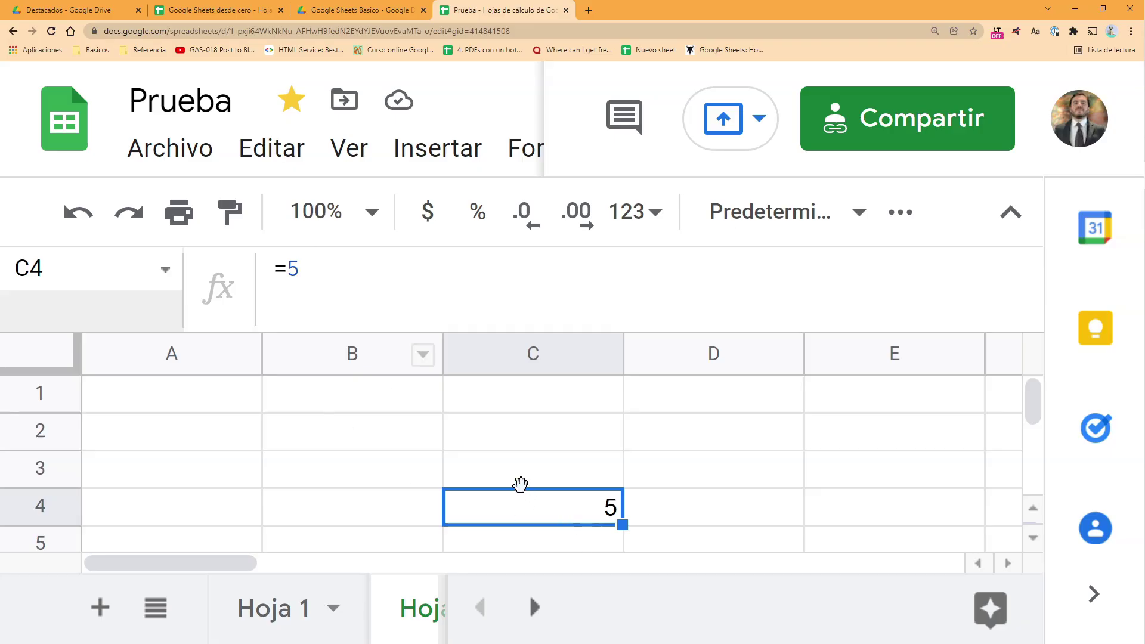
{"action": "left_click_drag", "start_coordinate": [303, 269], "coordinate": [287, 270]}
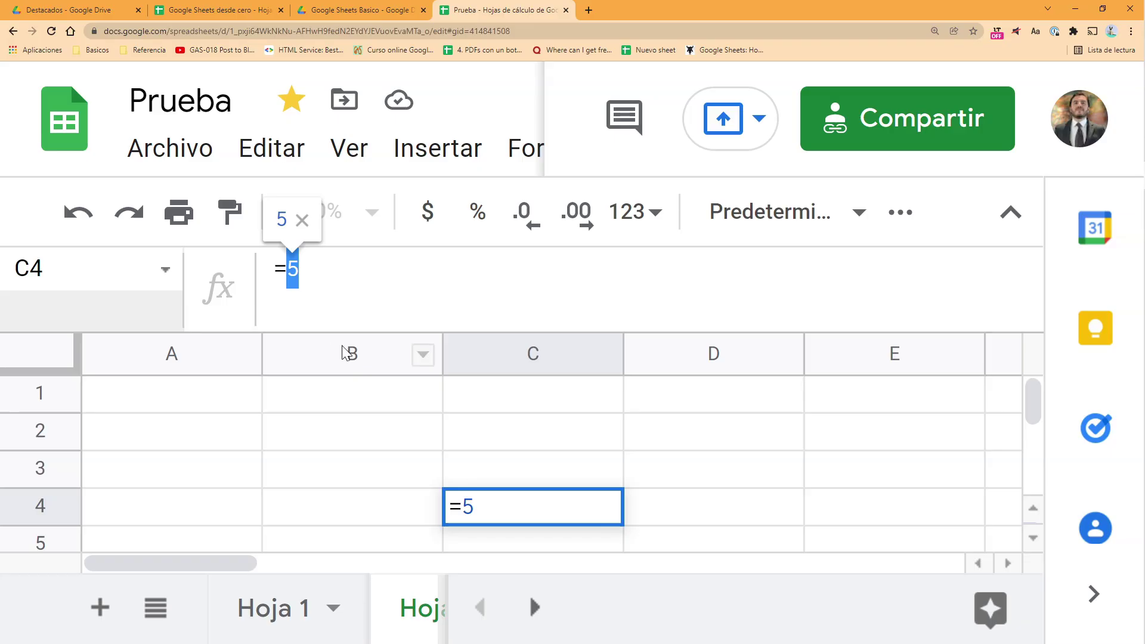
{"action": "key", "text": "Escape"}
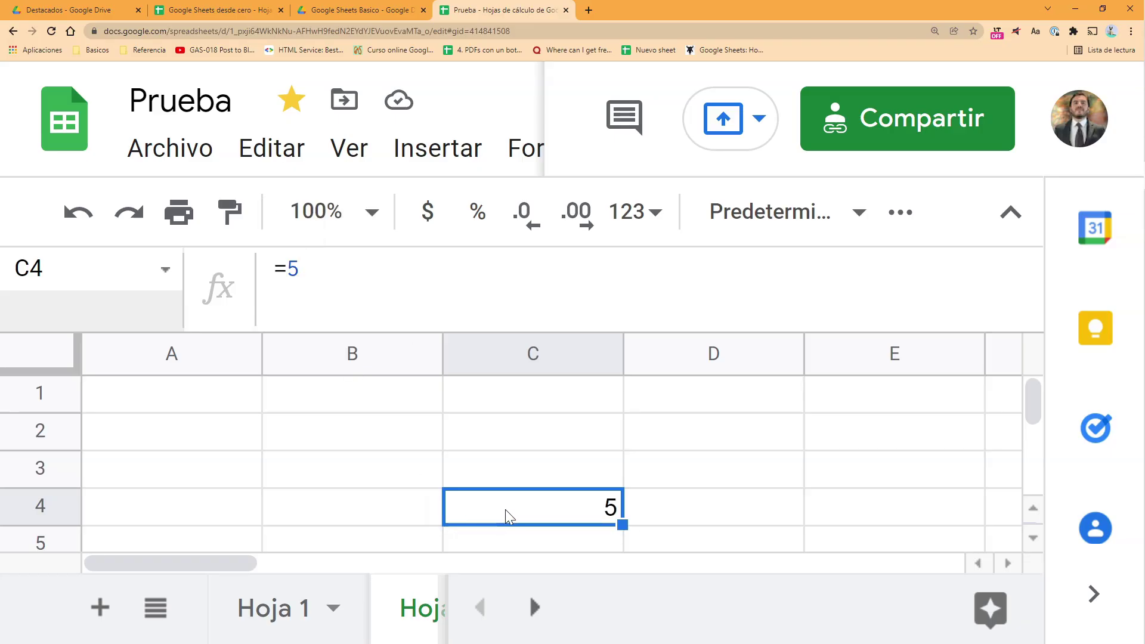
- Change the formula in cell C4 to =2+3
{"action": "double_click", "coordinate": [502, 514]}
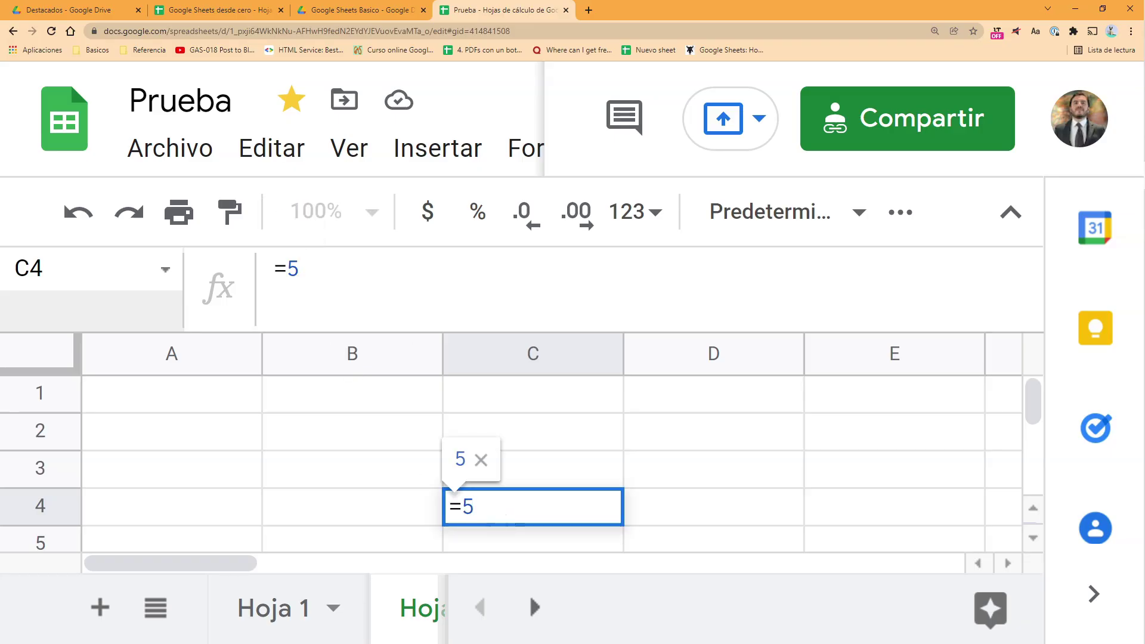
{"action": "left_click", "coordinate": [484, 466]}
{"action": "key", "text": "BackSpace"}
{"action": "type", "text": "2+3"}
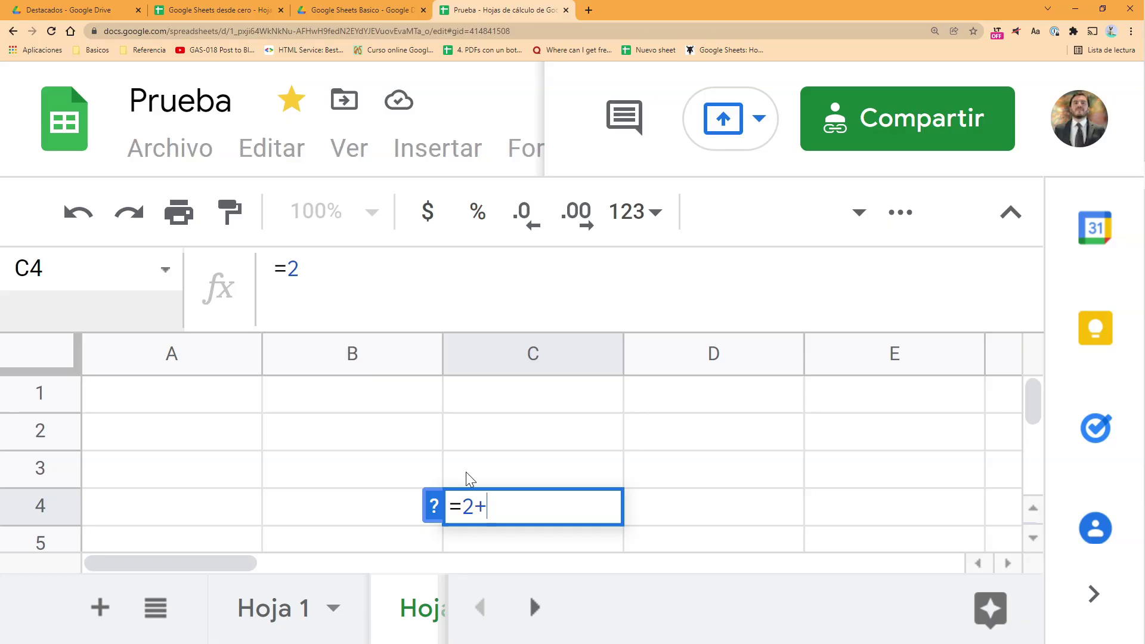
{"action": "key", "text": "Return"}
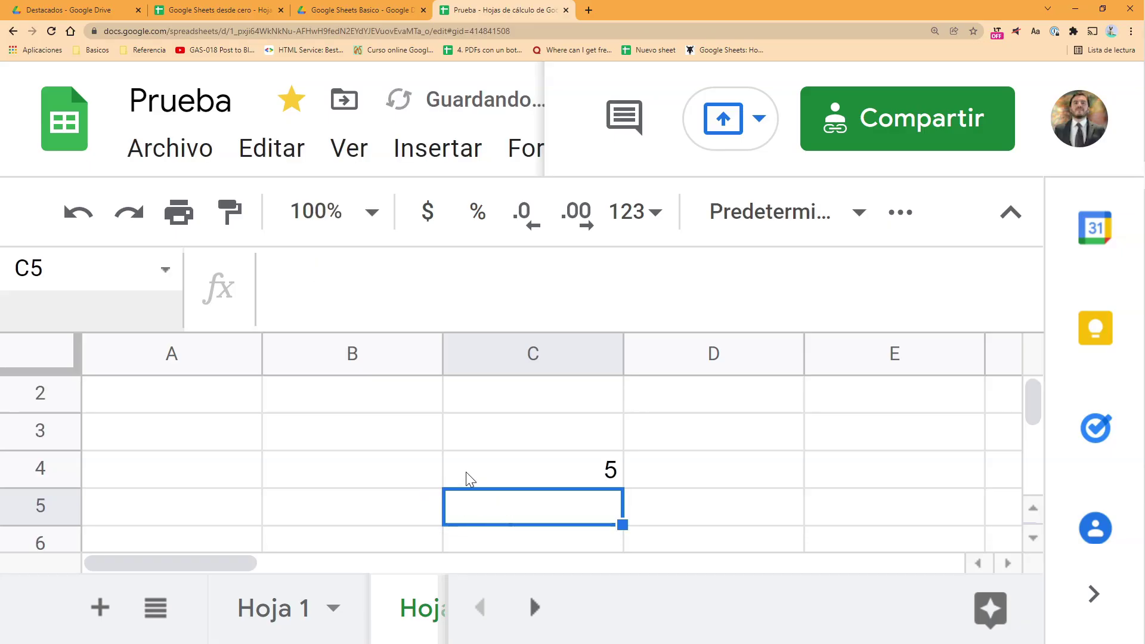
- Examine the formula of cell C4 by highlighting its 2+3 part, leaving the edit without changes
{"action": "left_click", "coordinate": [520, 470]}
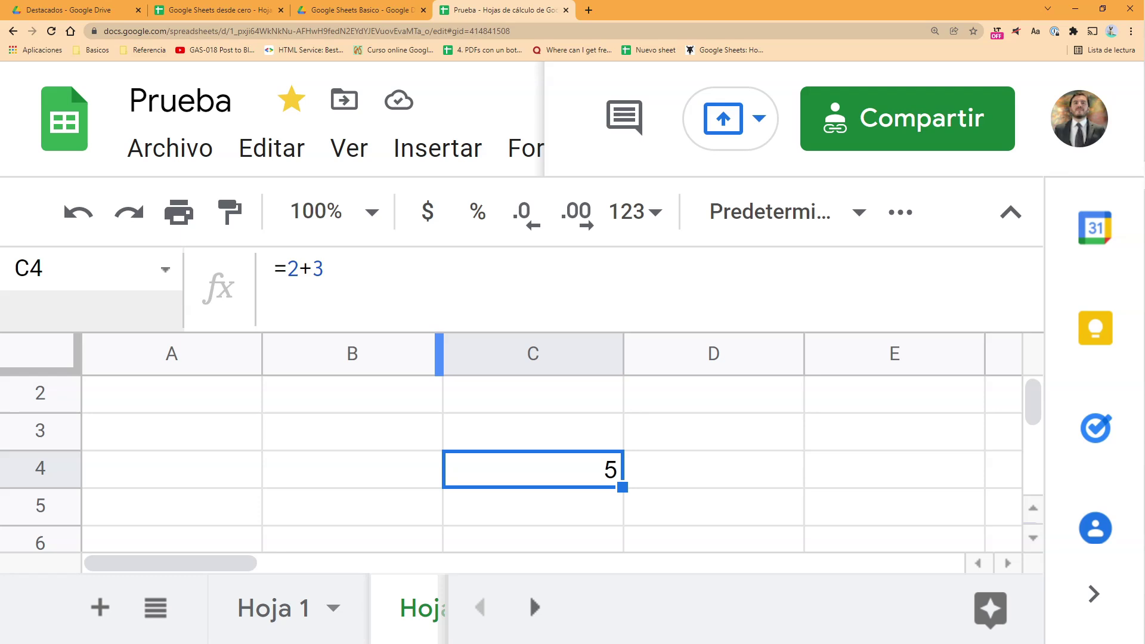
{"action": "left_click", "coordinate": [334, 269]}
{"action": "key", "text": "shift+Left"}
{"action": "key", "text": "shift+Left"}
{"action": "key", "text": "shift+Left"}
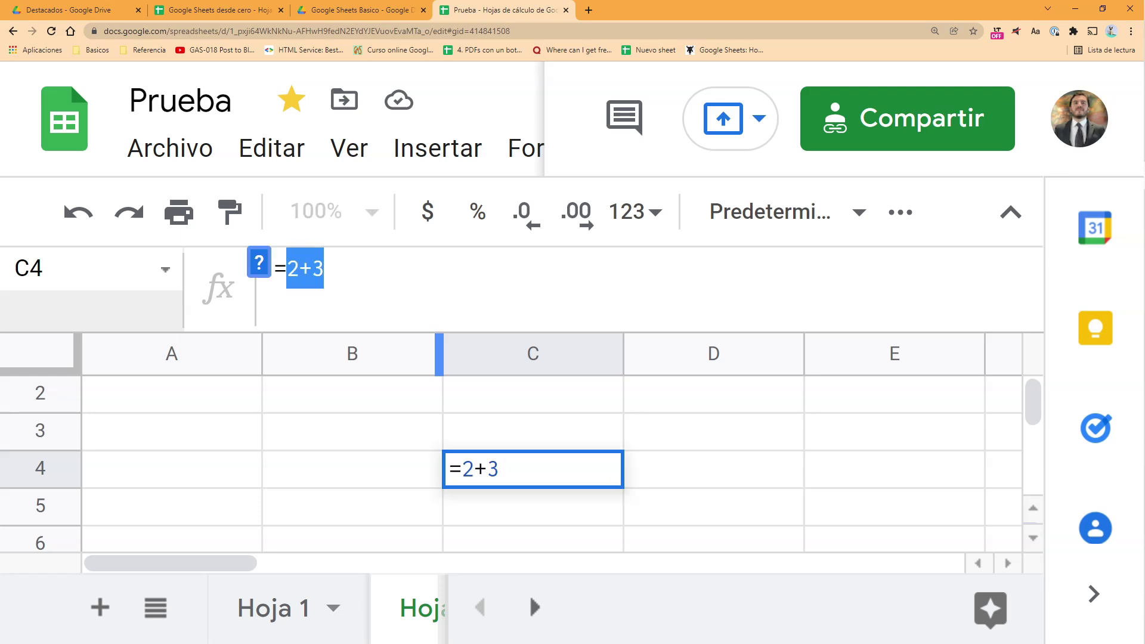
{"action": "key", "text": "Escape"}
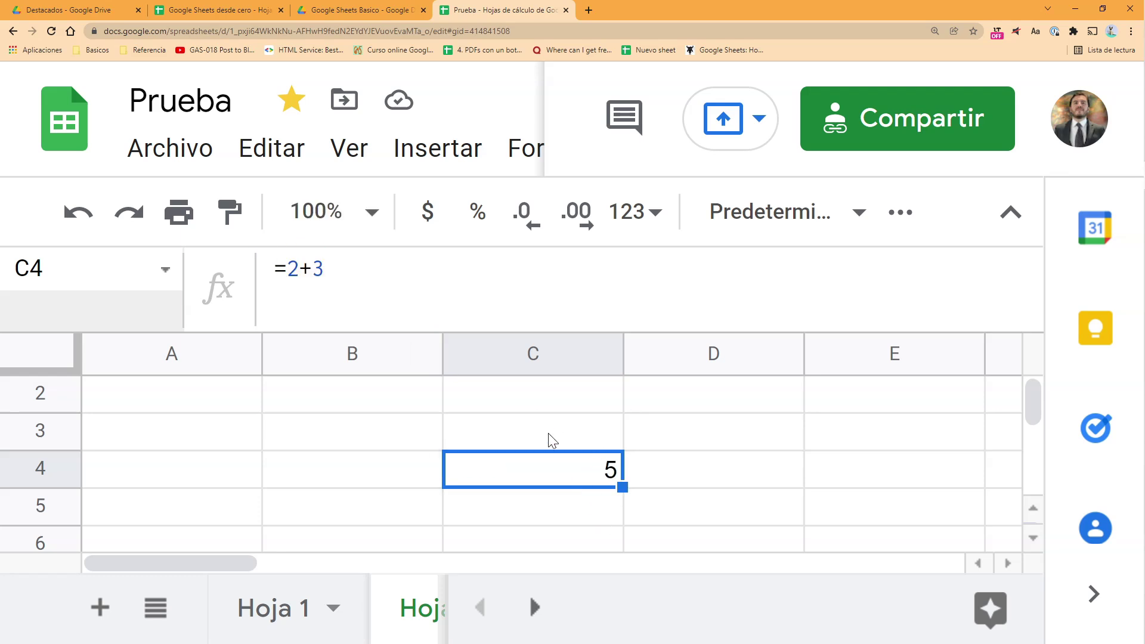
- Select the empty cells D5 and E5, return to C4, and highlight first 2+3 and finally its whole formula
{"action": "left_click", "coordinate": [677, 504]}
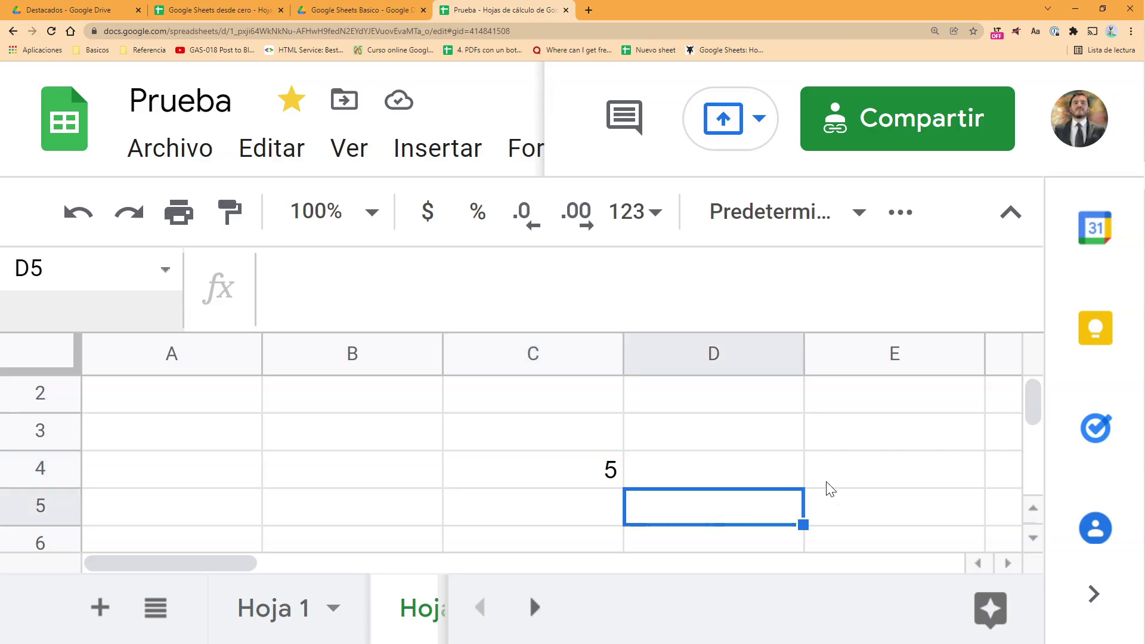
{"action": "left_click", "coordinate": [852, 499]}
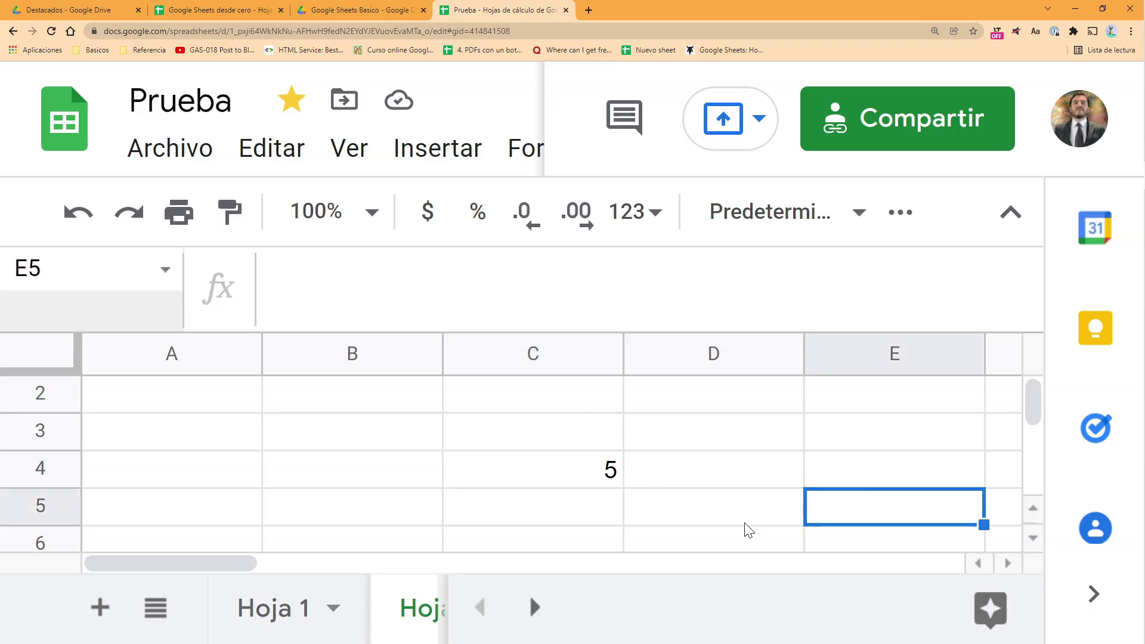
{"action": "left_click", "coordinate": [613, 482]}
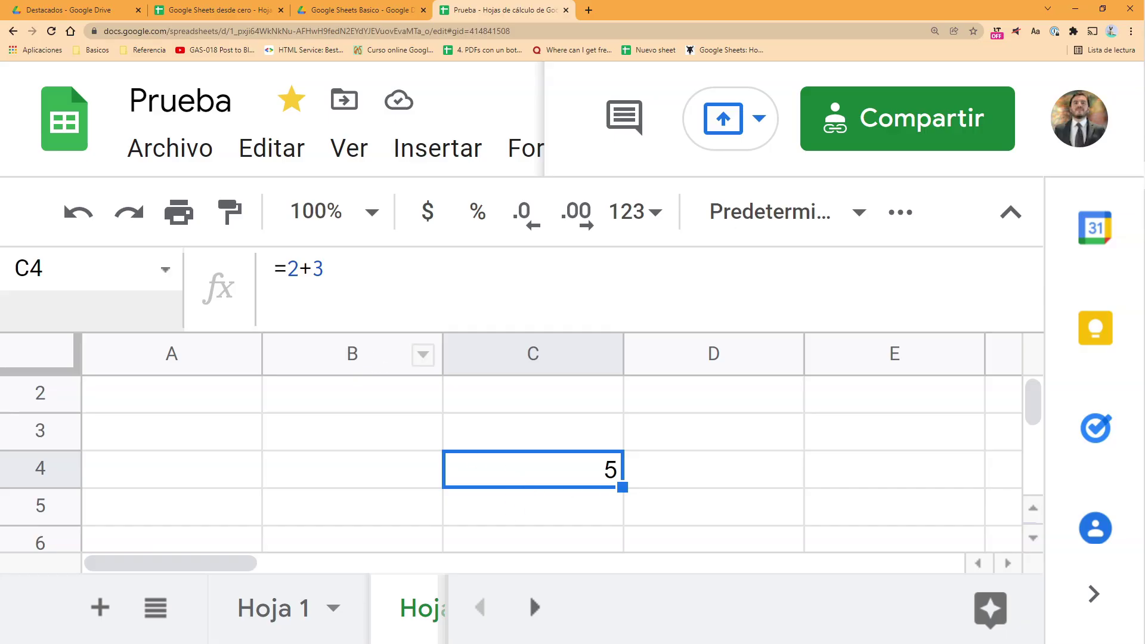
{"action": "left_click_drag", "start_coordinate": [328, 269], "coordinate": [288, 269]}
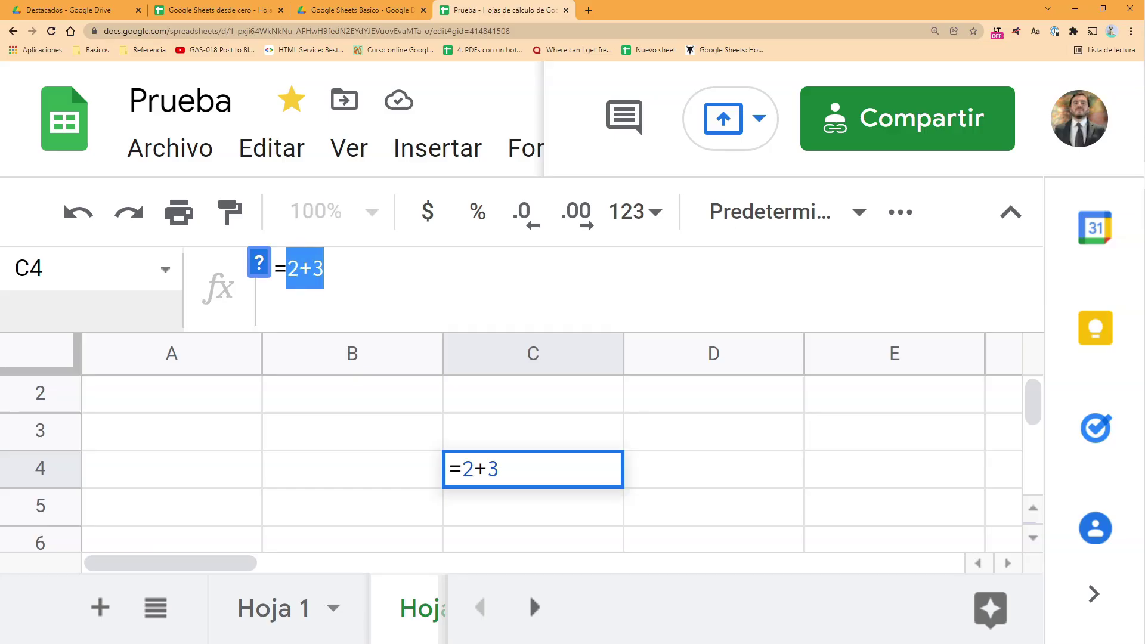
{"action": "key", "text": "Escape"}
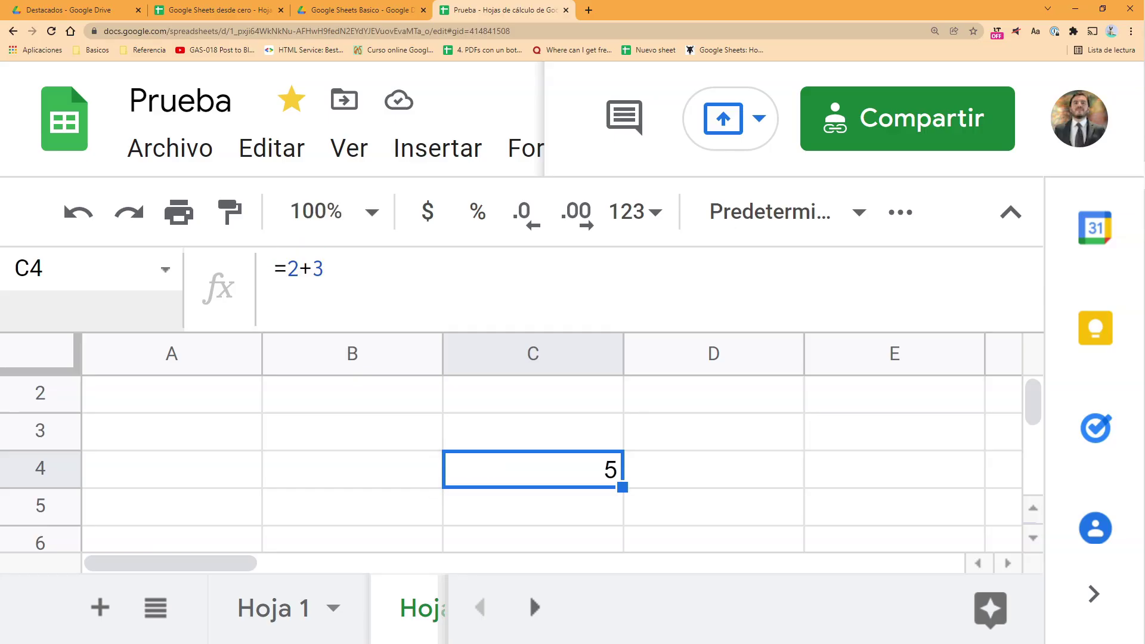
{"action": "left_click_drag", "start_coordinate": [325, 269], "coordinate": [275, 270]}
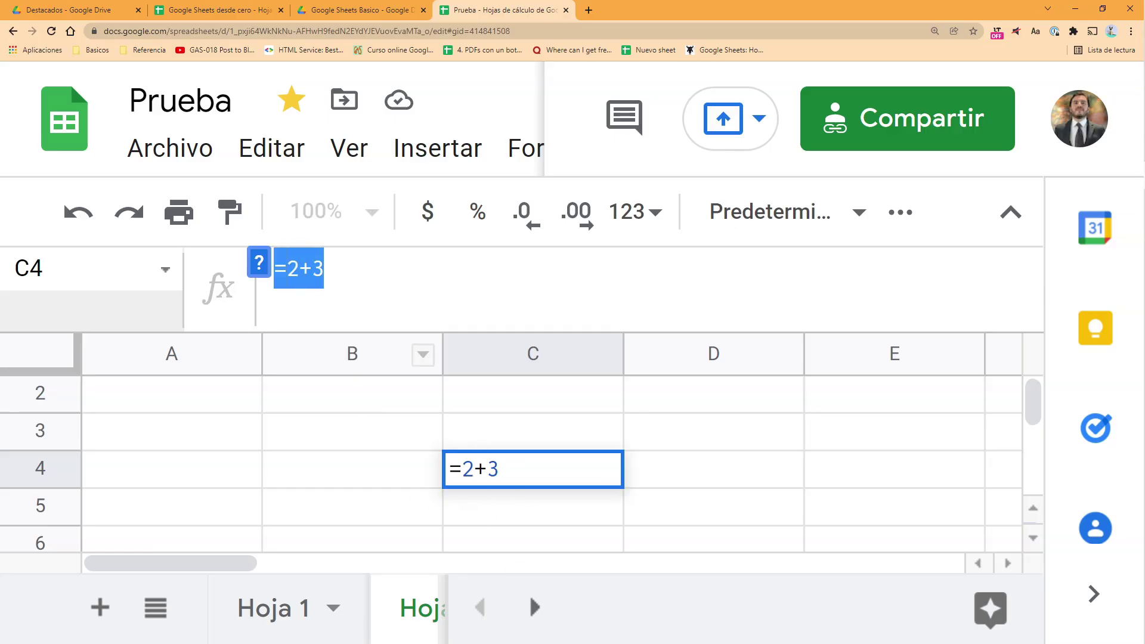
{"action": "key", "text": "Escape"}
- Open cell C4 for editing twice to view its formula inside the cell, cancelling each time
{"action": "double_click", "coordinate": [509, 478]}
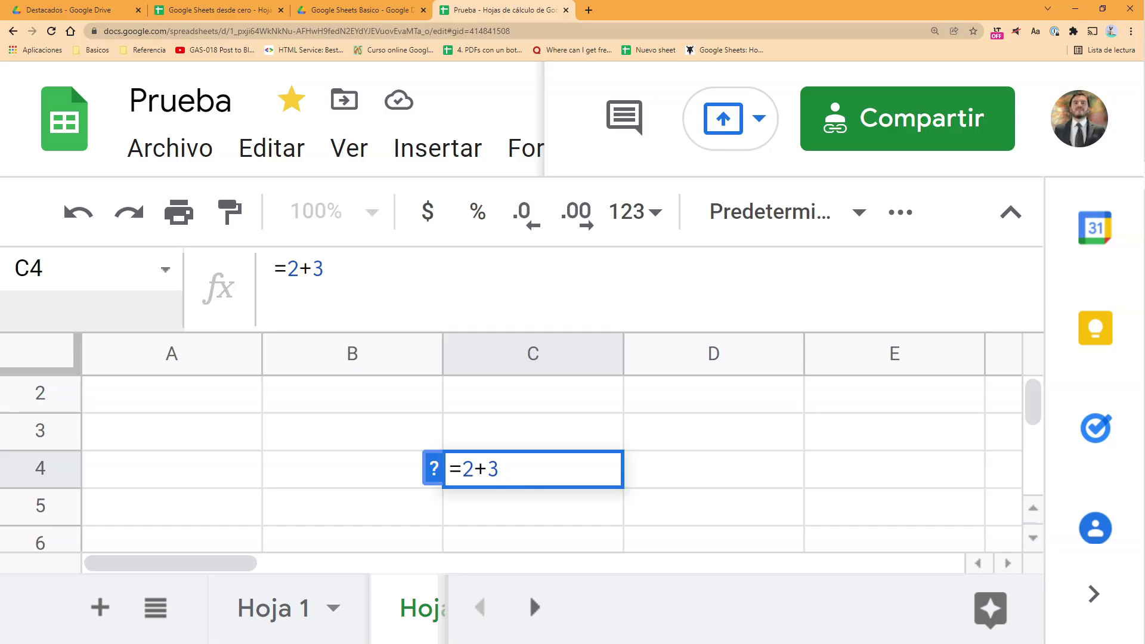
{"action": "key", "text": "Escape"}
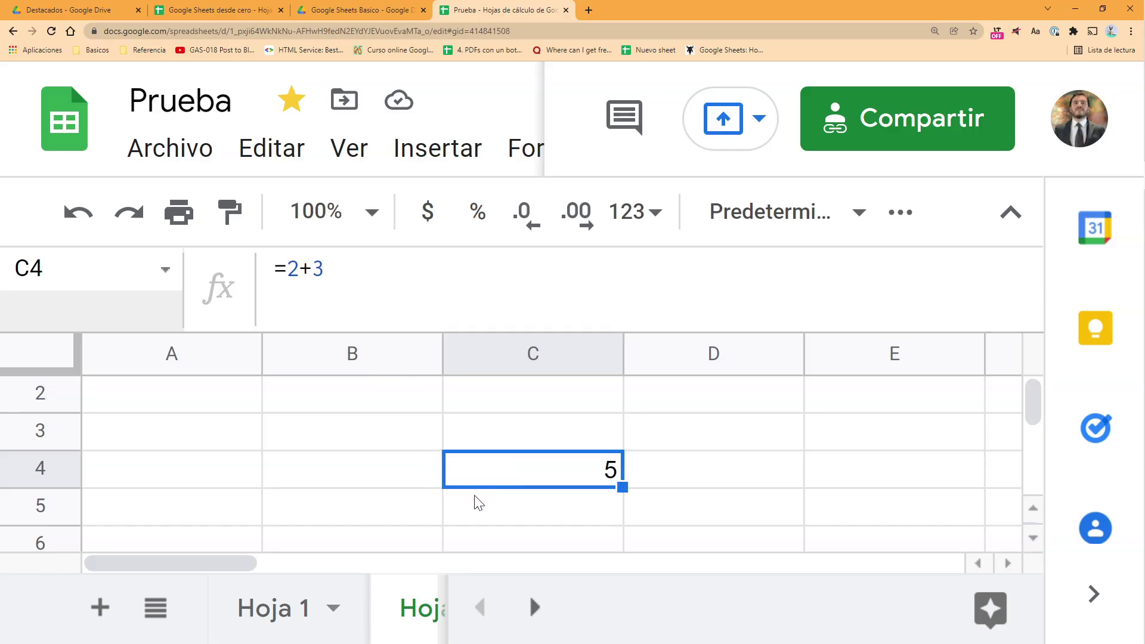
{"action": "double_click", "coordinate": [477, 481]}
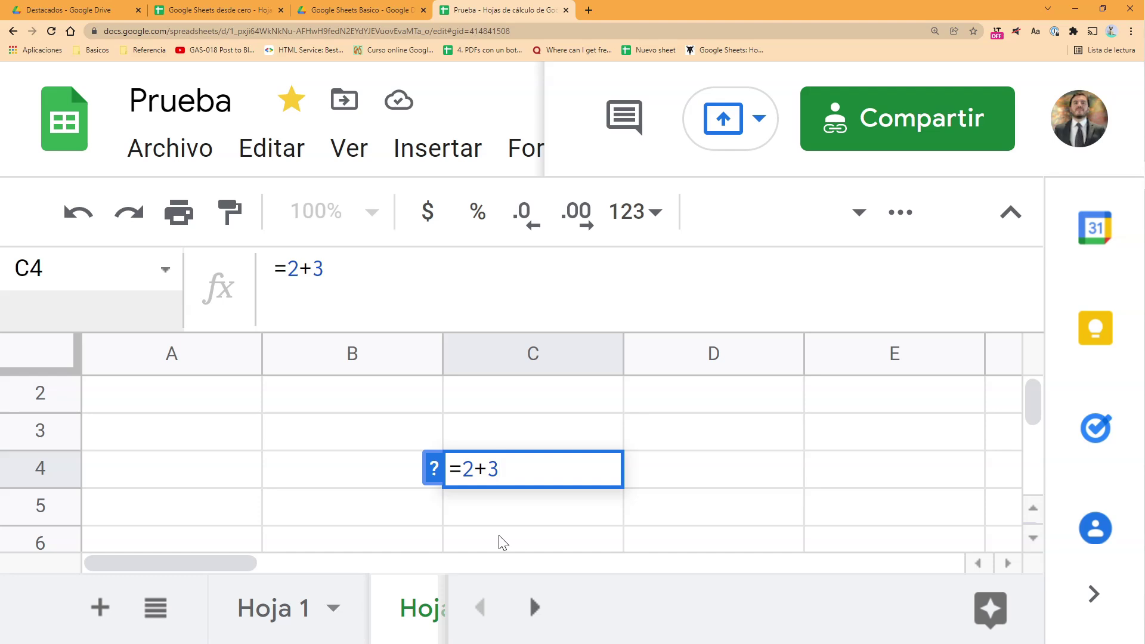
{"action": "key", "text": "Escape"}
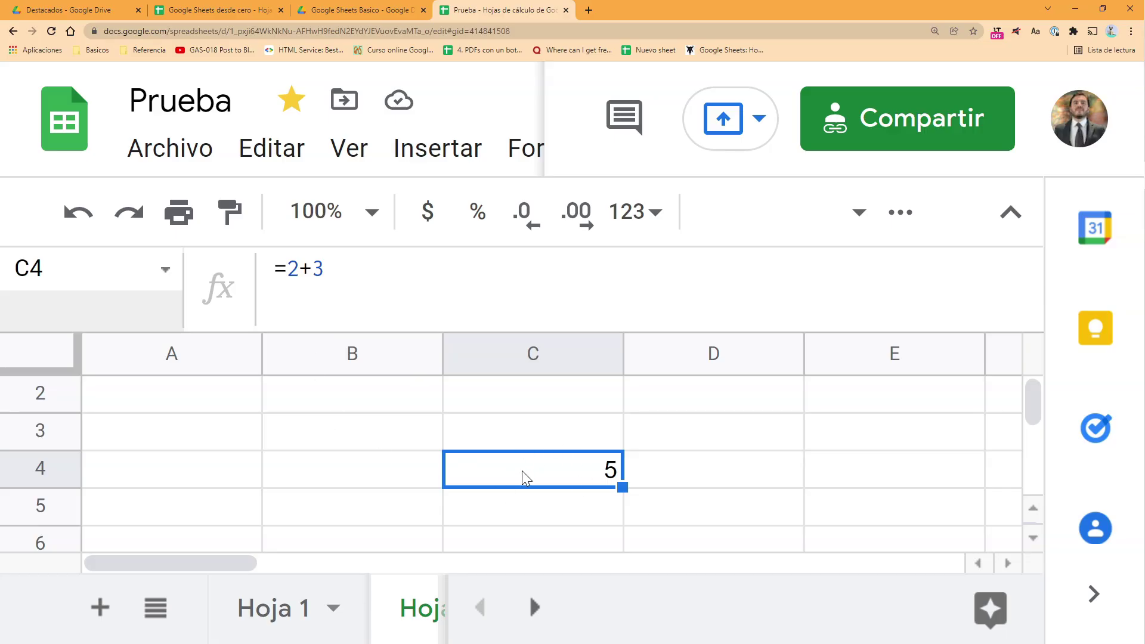
- Try fewer and more decimal places on cell C4, and format its value as currency
{"action": "left_click", "coordinate": [541, 226]}
{"action": "left_click", "coordinate": [576, 219]}
{"action": "left_click", "coordinate": [576, 219]}
{"action": "left_click", "coordinate": [434, 216]}
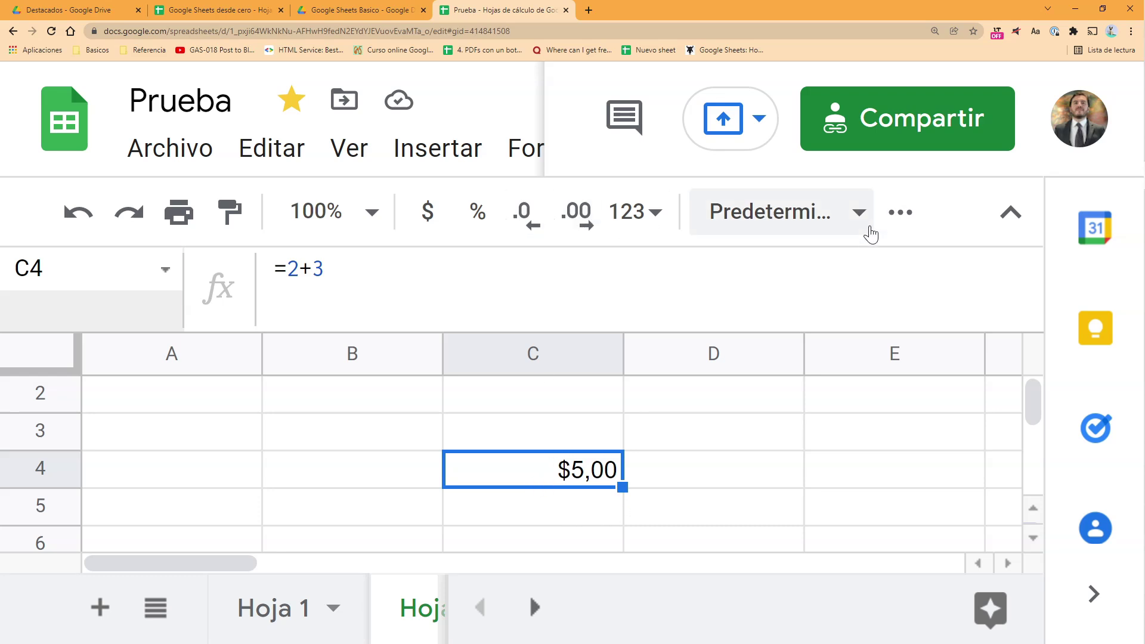
- Format cell C4 as bold orange text at size 14, and highlight its formula =2+3 to compare it with the displayed value
{"action": "key", "text": "ctrl+minus"}
{"action": "key", "text": "ctrl+minus"}
{"action": "key", "text": "ctrl+minus"}
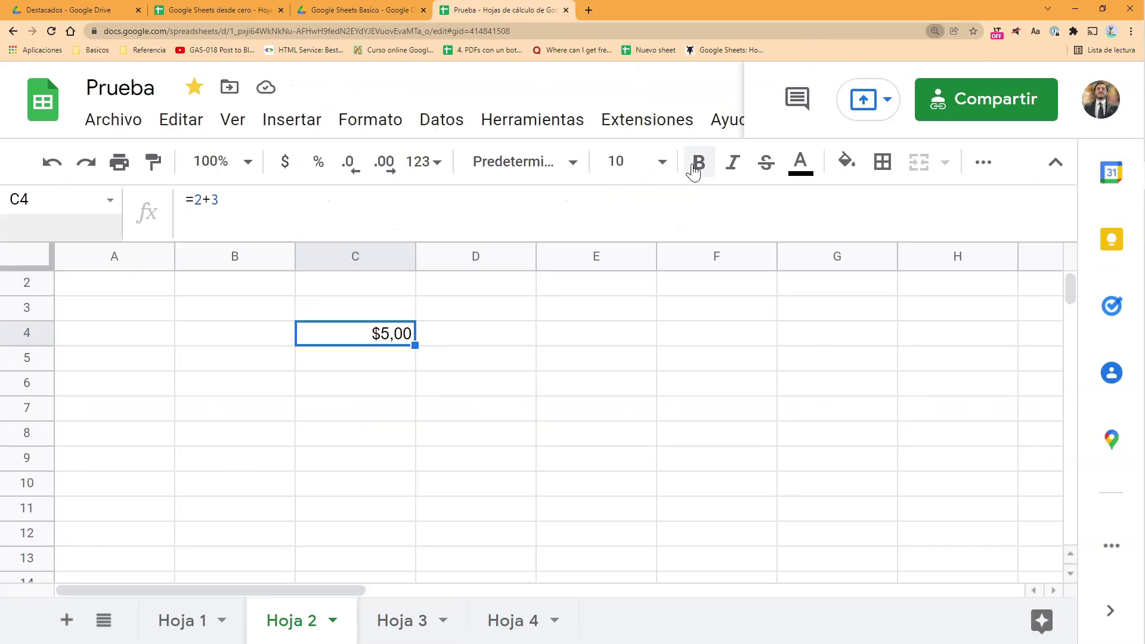
{"action": "left_click", "coordinate": [699, 163]}
{"action": "left_click", "coordinate": [801, 163]}
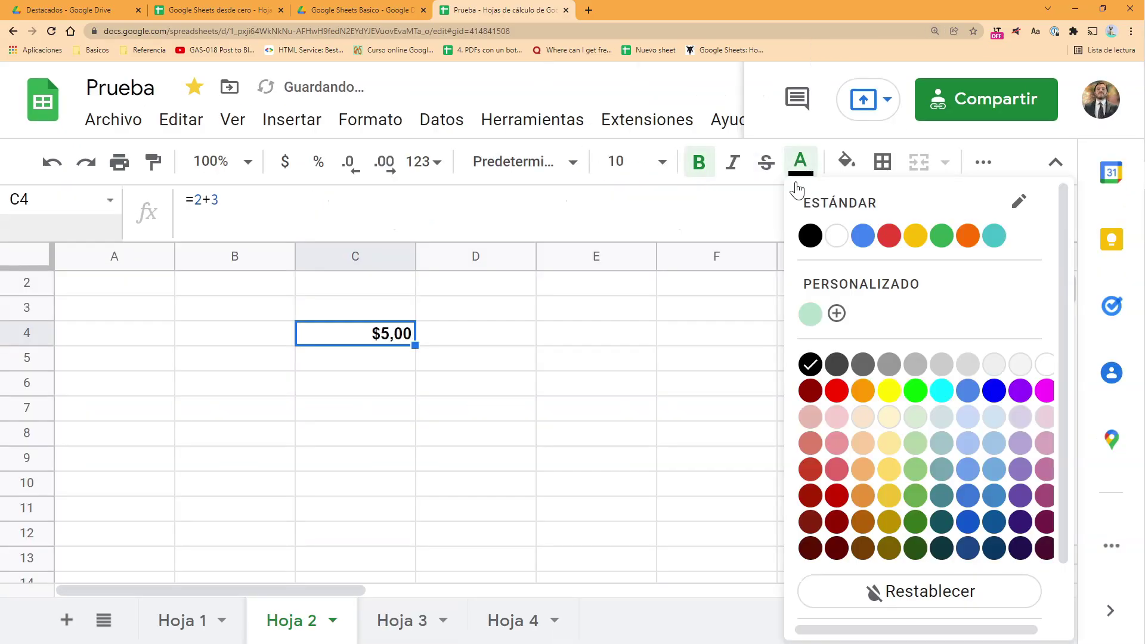
{"action": "left_click", "coordinate": [870, 398]}
{"action": "left_click", "coordinate": [662, 161]}
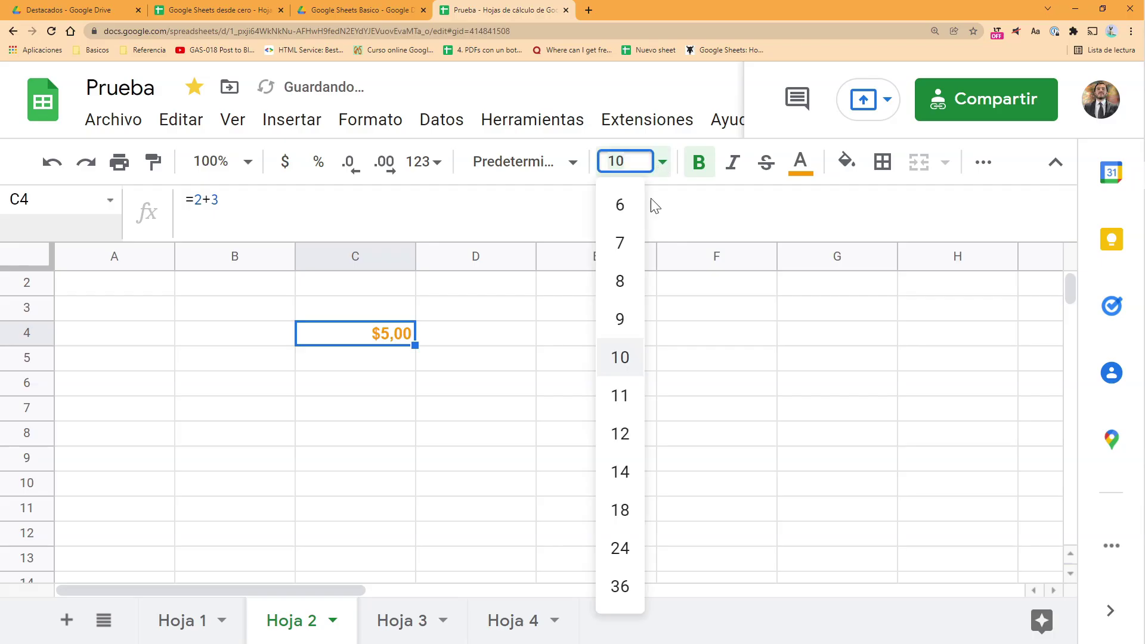
{"action": "left_click", "coordinate": [617, 474]}
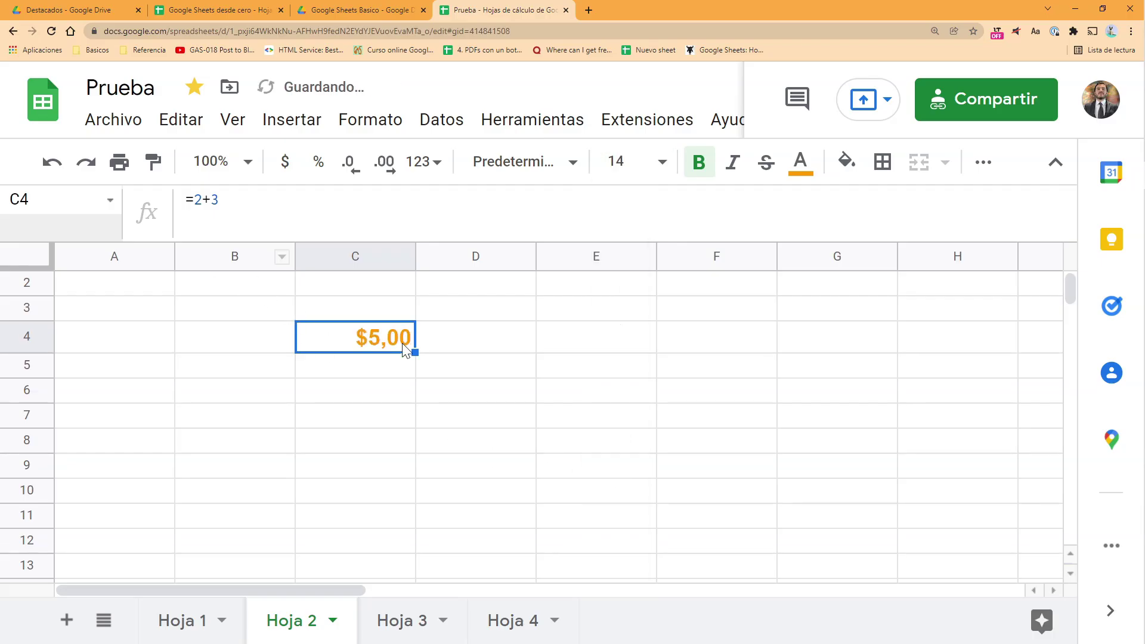
{"action": "left_click_drag", "start_coordinate": [225, 200], "coordinate": [185, 200]}
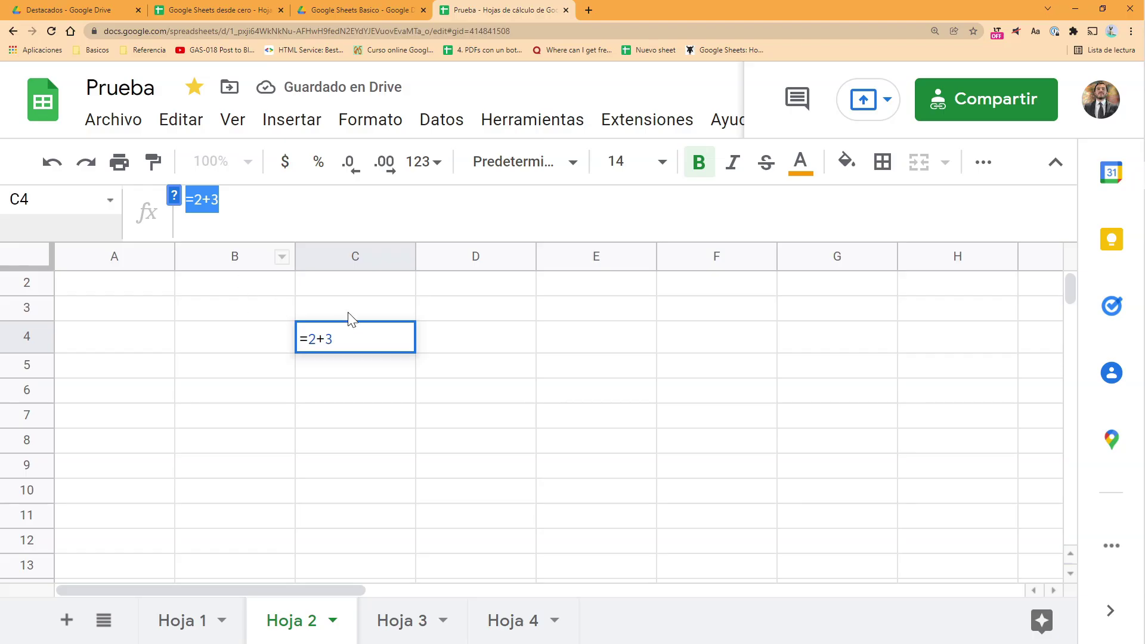
{"action": "key", "text": "Escape"}
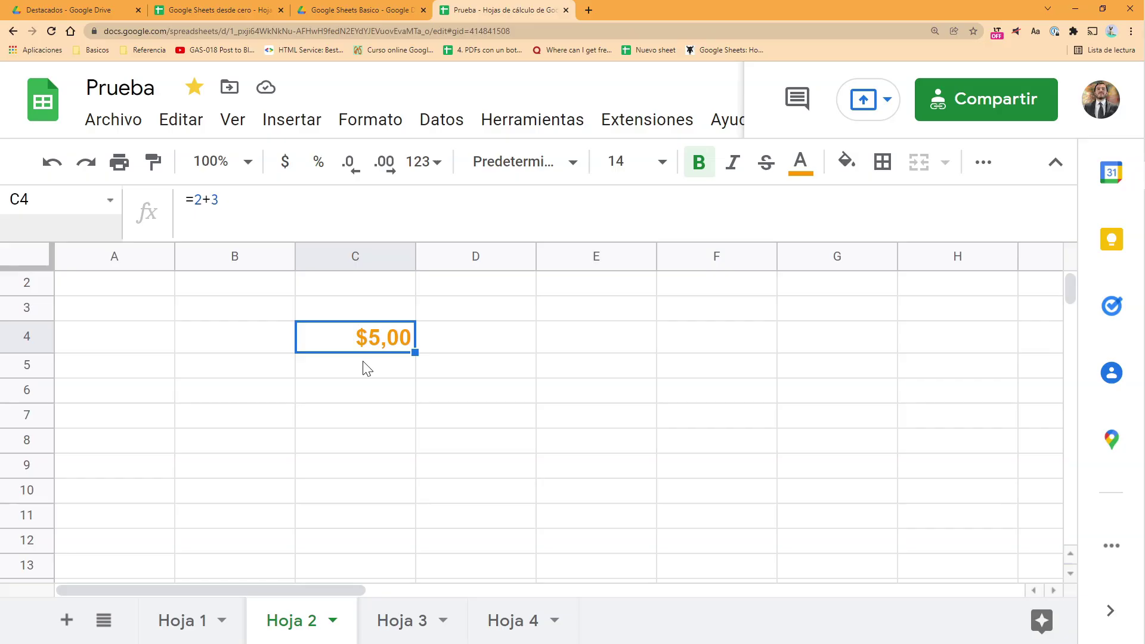
- Clear the contents of cell C4 and select cell A2
{"action": "key", "text": "Delete"}
{"action": "left_click", "coordinate": [134, 290]}
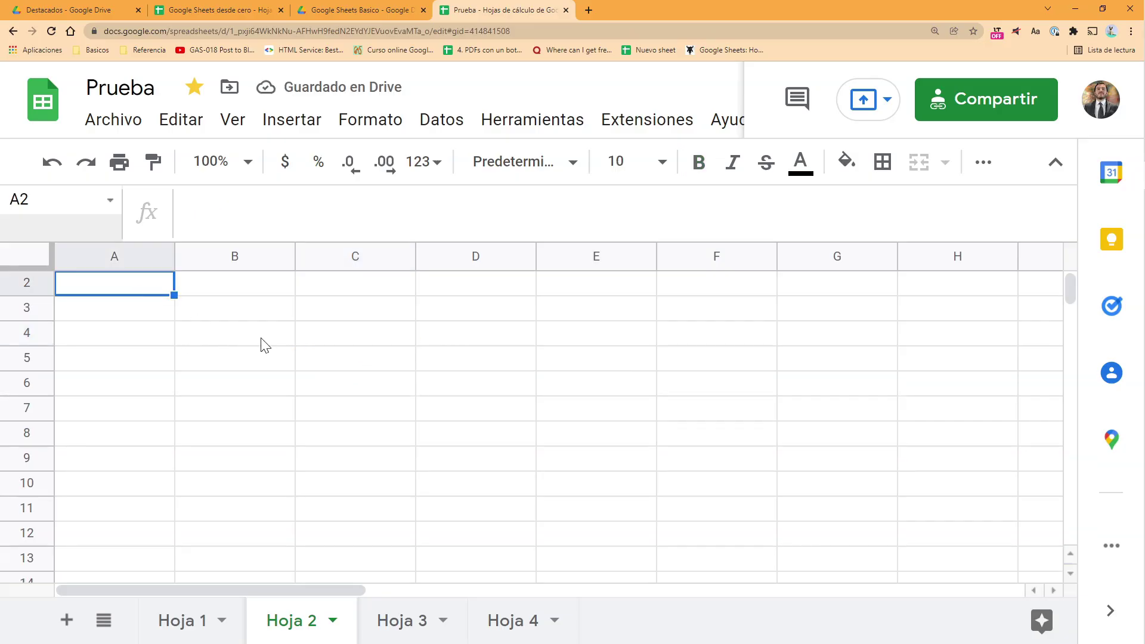
- Select scattered empty cells across the Hoja 2 grid one after another, ending back on cell A2
{"action": "left_click", "coordinate": [266, 339]}
{"action": "left_click", "coordinate": [820, 465]}
{"action": "left_click", "coordinate": [196, 540]}
{"action": "left_click", "coordinate": [821, 328]}
{"action": "left_click", "coordinate": [868, 464]}
{"action": "left_click", "coordinate": [531, 431]}
{"action": "left_click", "coordinate": [321, 514]}
{"action": "left_click", "coordinate": [229, 364]}
{"action": "left_click", "coordinate": [144, 301]}
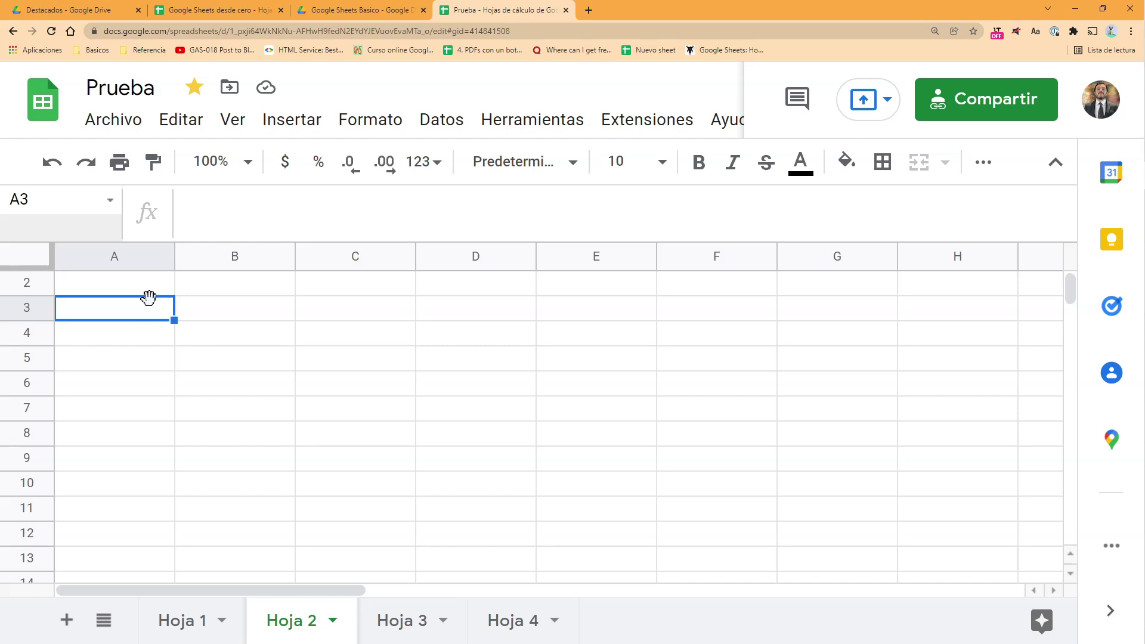
{"action": "left_click", "coordinate": [165, 286]}
{"action": "left_click", "coordinate": [96, 292]}
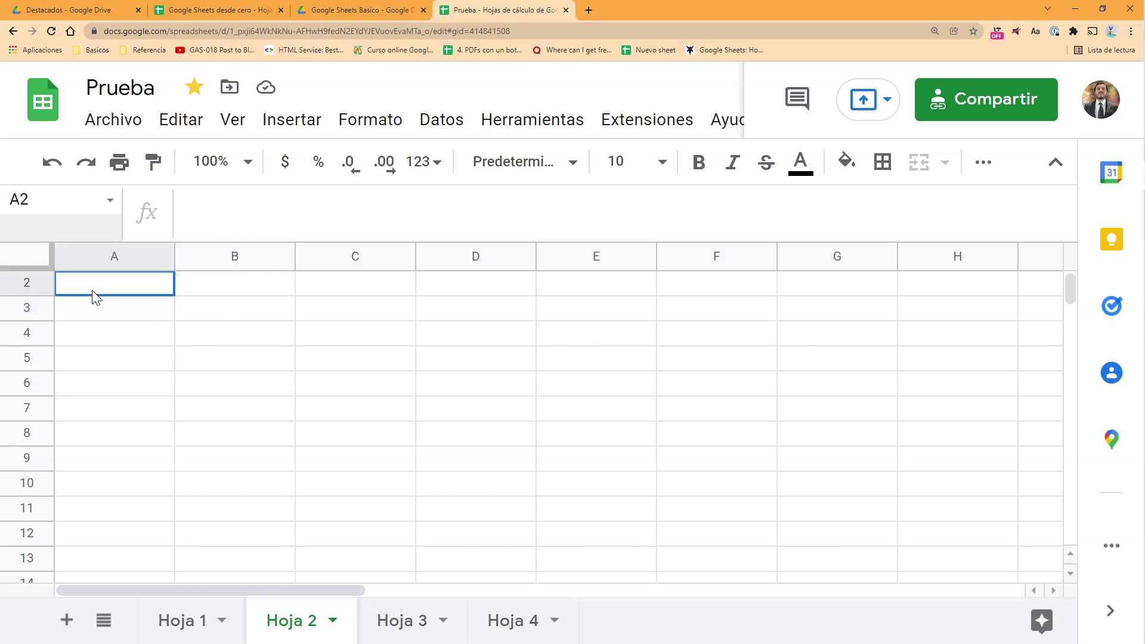
- Move the selection cell by cell from A2 down to A9 and across the row to F9
{"action": "key", "text": "Down"}
{"action": "key", "text": "Down"}
{"action": "key", "text": "Down"}
{"action": "key", "text": "Down"}
{"action": "key", "text": "Down"}
{"action": "key", "text": "Down"}
{"action": "key", "text": "Down"}
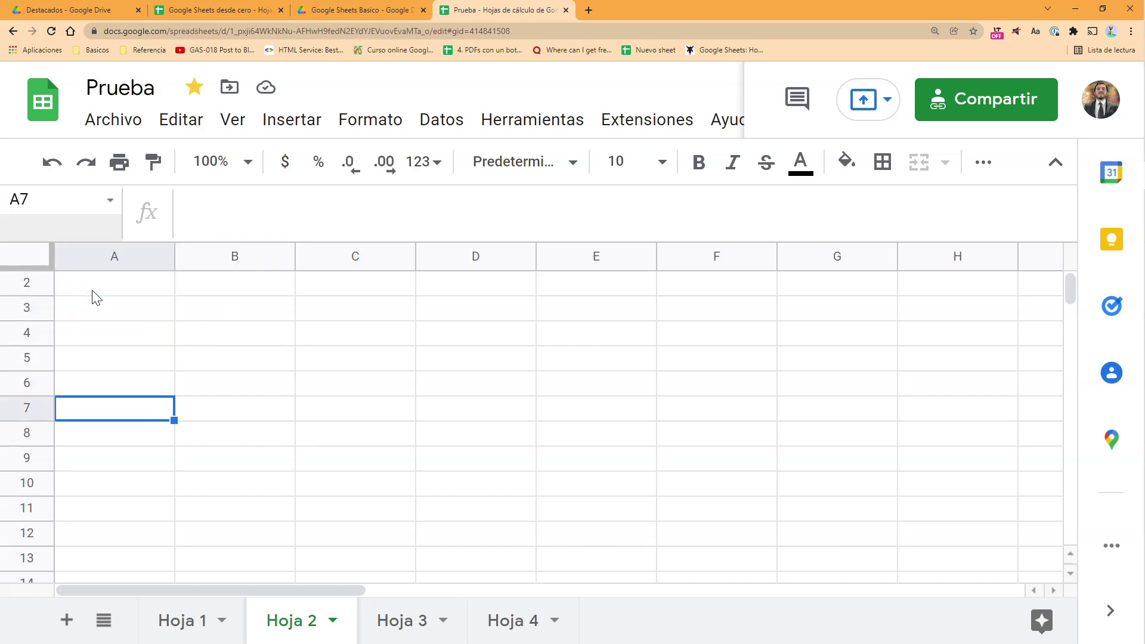
{"action": "key", "text": "Right"}
{"action": "key", "text": "Right"}
{"action": "key", "text": "Right"}
{"action": "key", "text": "Right"}
{"action": "key", "text": "Right"}
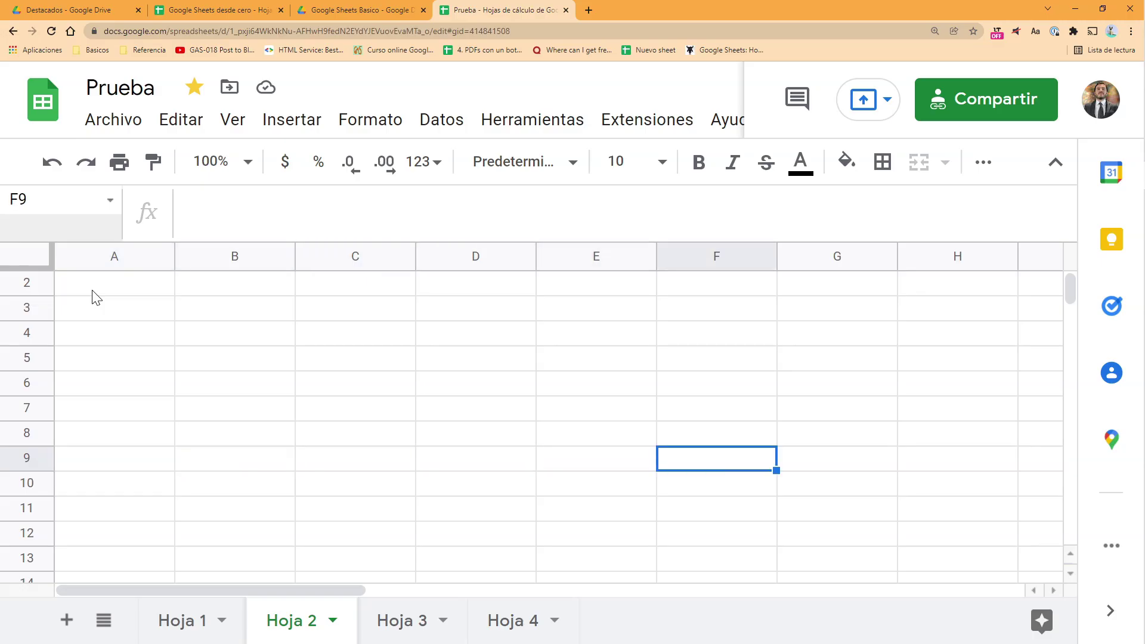
- Move the selection cell by cell from F9 up to F6, across to A6, and up to A3
{"action": "key", "text": "Up"}
{"action": "key", "text": "Up"}
{"action": "key", "text": "Up"}
{"action": "key", "text": "Left"}
{"action": "key", "text": "Left"}
{"action": "key", "text": "Left"}
{"action": "key", "text": "Left"}
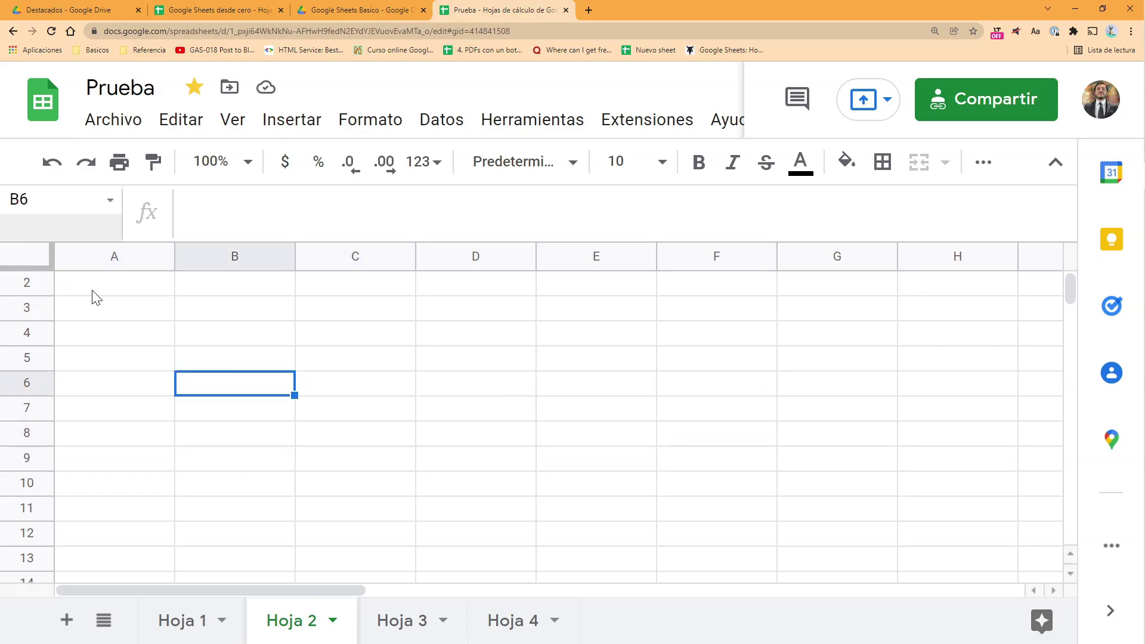
{"action": "key", "text": "Left"}
{"action": "key", "text": "Up"}
{"action": "key", "text": "Up"}
{"action": "key", "text": "Up"}
- Move the selection cell by cell from A3 across to E3, return to A3, and finish on A2
{"action": "key", "text": "Right"}
{"action": "key", "text": "Right"}
{"action": "key", "text": "Right"}
{"action": "key", "text": "Right"}
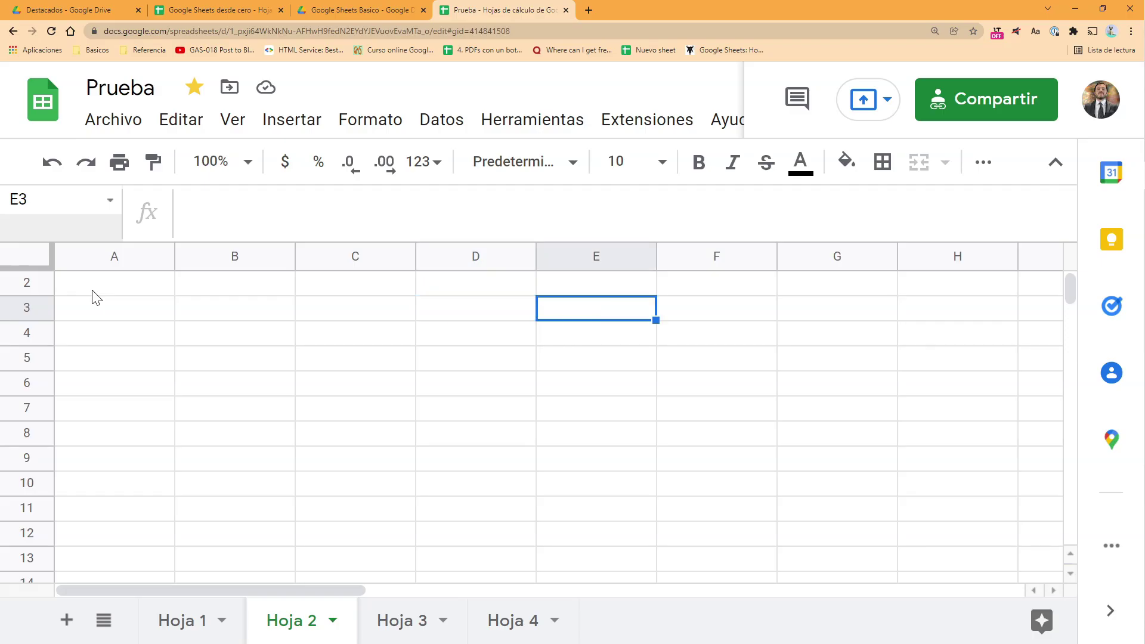
{"action": "key", "text": "Left"}
{"action": "key", "text": "Left"}
{"action": "key", "text": "Left"}
{"action": "key", "text": "Left"}
{"action": "key", "text": "Up"}
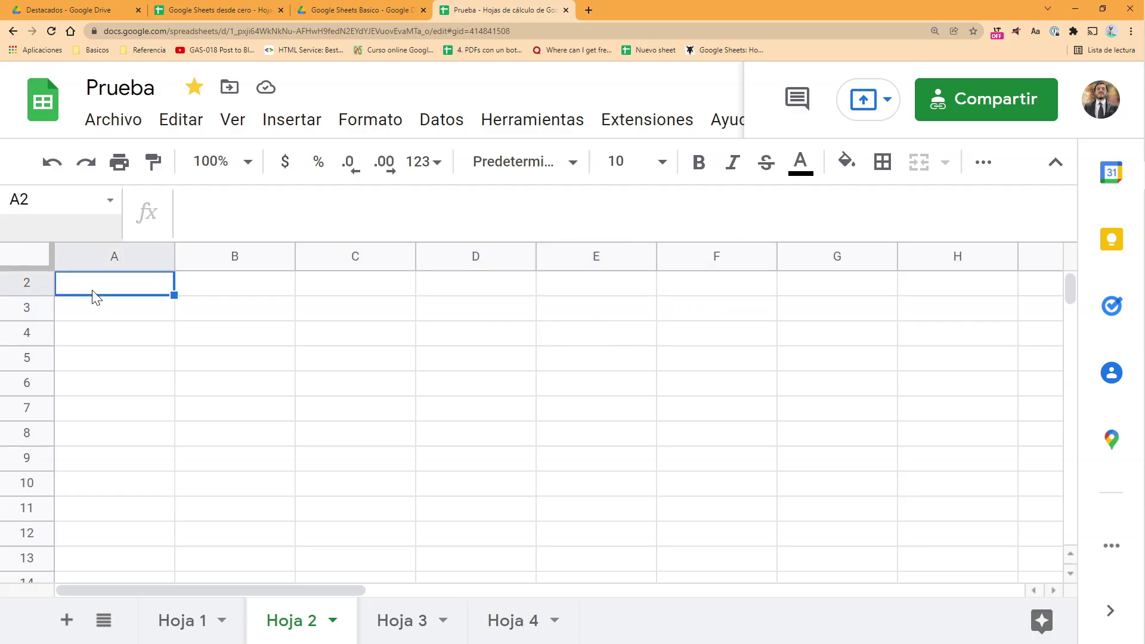
- Jump from A2 directly to Z2 at the end of the row, and highlight the whole of column Z
{"action": "key", "text": "ctrl+Right"}
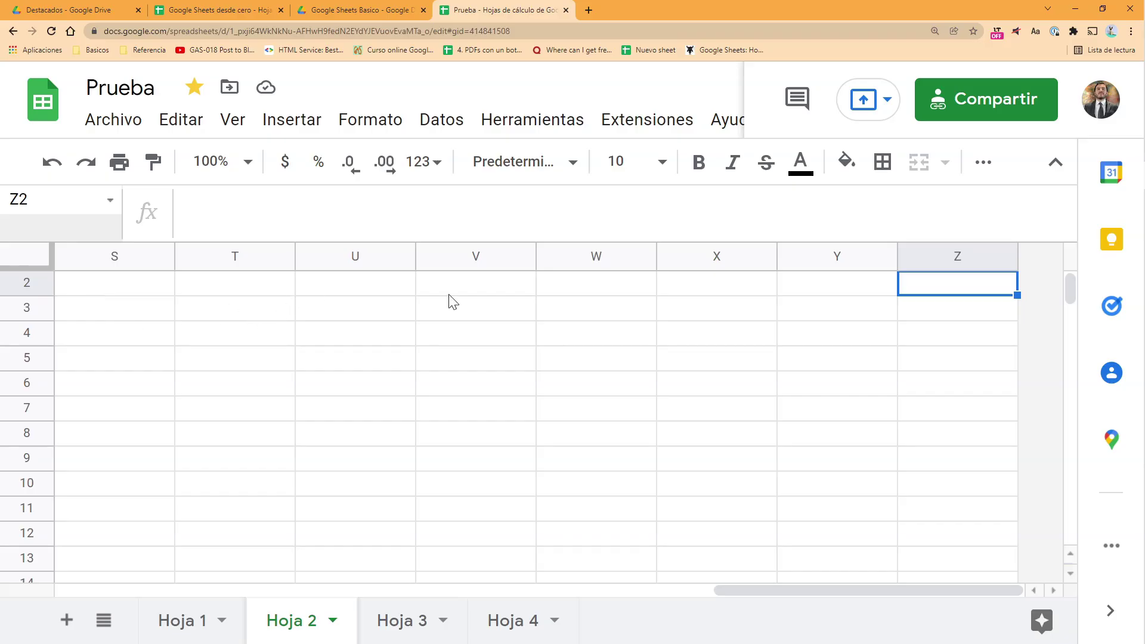
{"action": "left_click", "coordinate": [944, 256]}
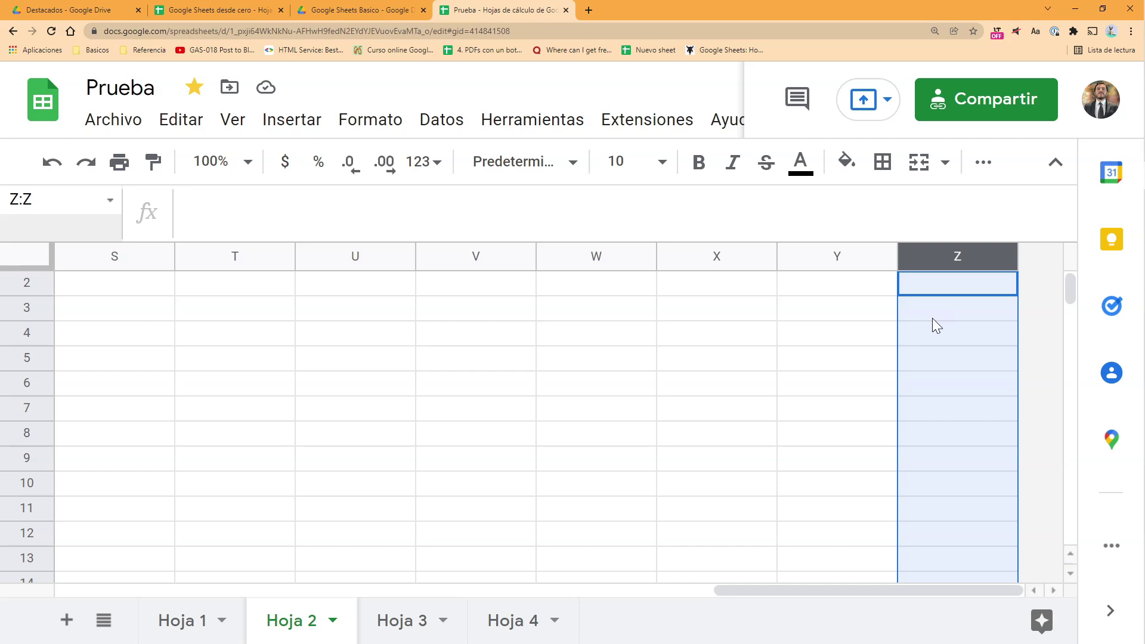
{"action": "left_click", "coordinate": [933, 311]}
- Select the entire column Z and open its column options
{"action": "left_click", "coordinate": [944, 252]}
{"action": "right_click", "coordinate": [943, 251]}
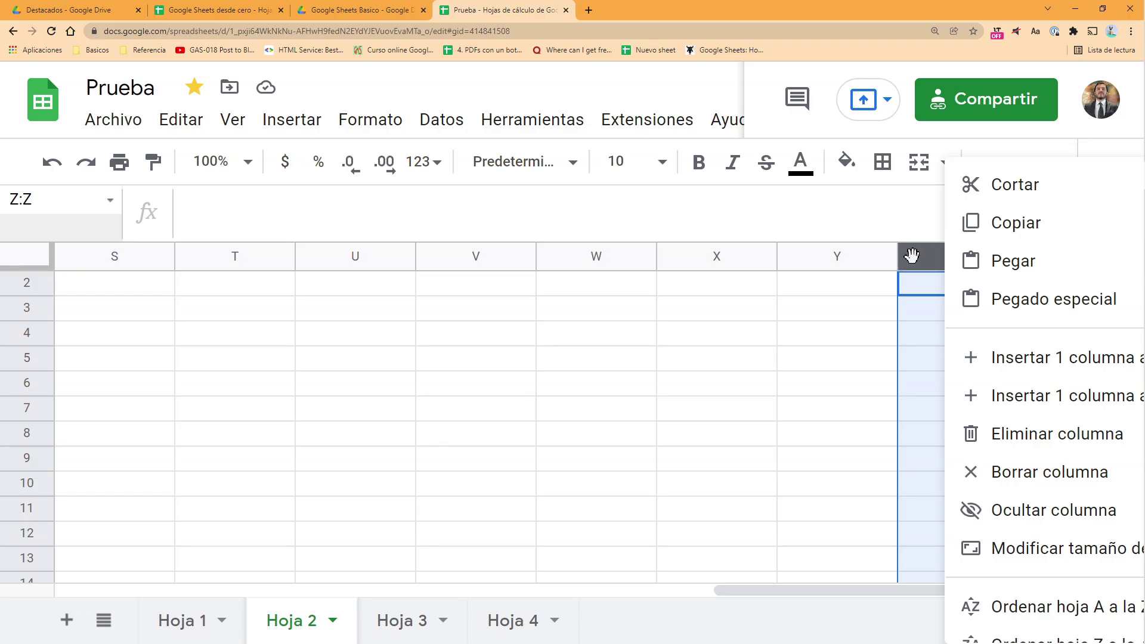
- Insert one column to the right of column Z on Hoja 2
{"action": "key", "text": "ctrl+minus"}
{"action": "mouse_move", "coordinate": [915, 266]}
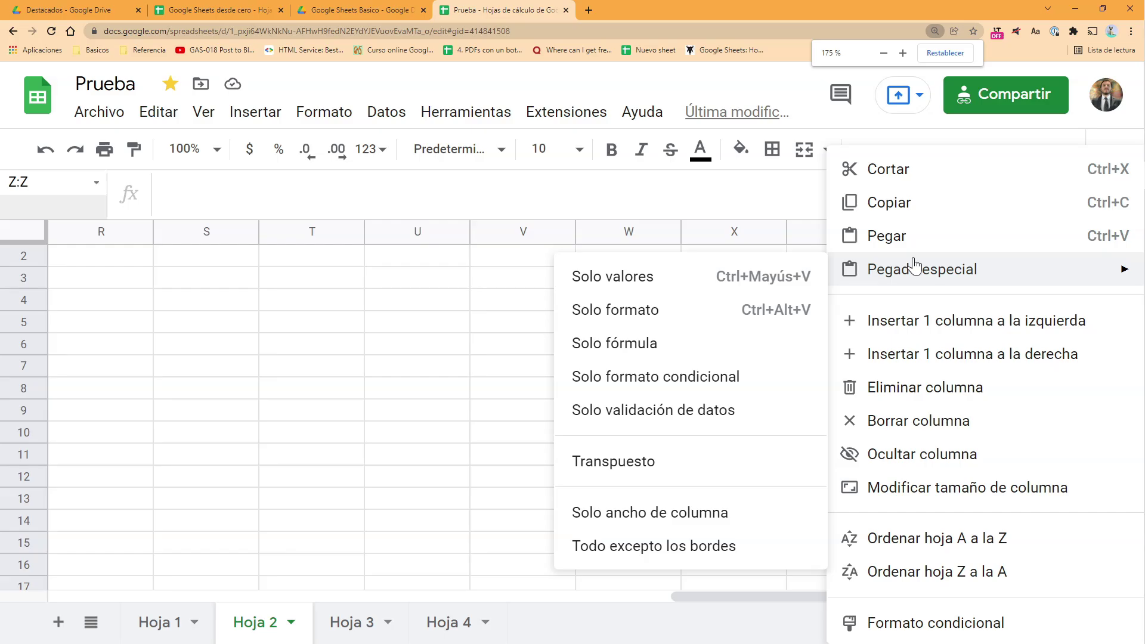
{"action": "left_click", "coordinate": [931, 356]}
{"action": "left_click", "coordinate": [930, 350]}
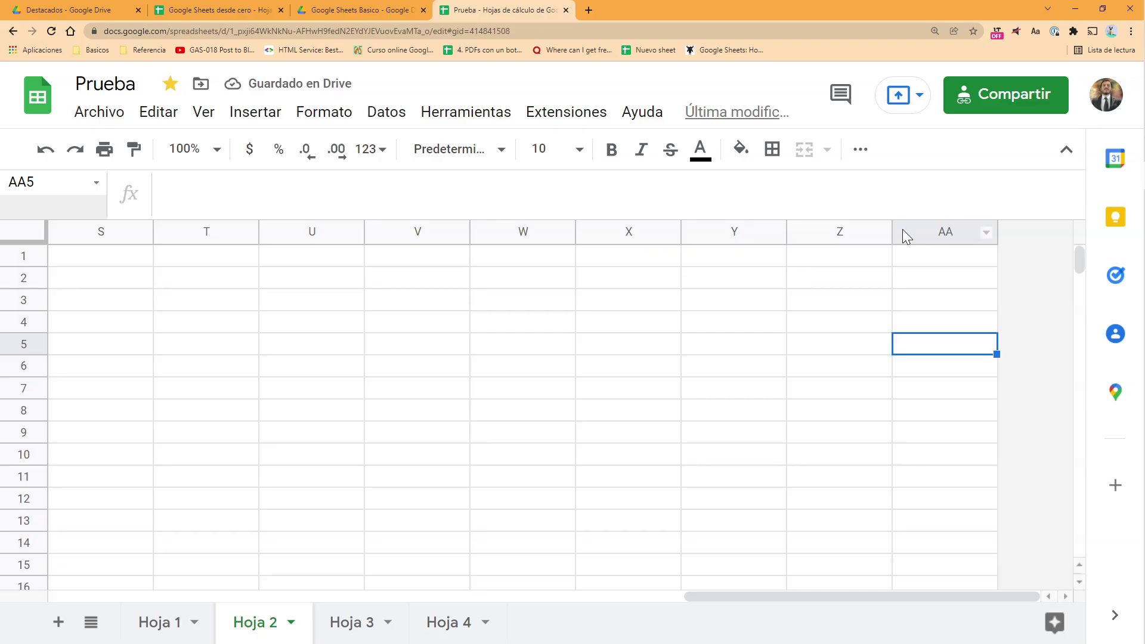
- Insert one column to the right of column AA
{"action": "left_click", "coordinate": [943, 232]}
{"action": "right_click", "coordinate": [944, 232]}
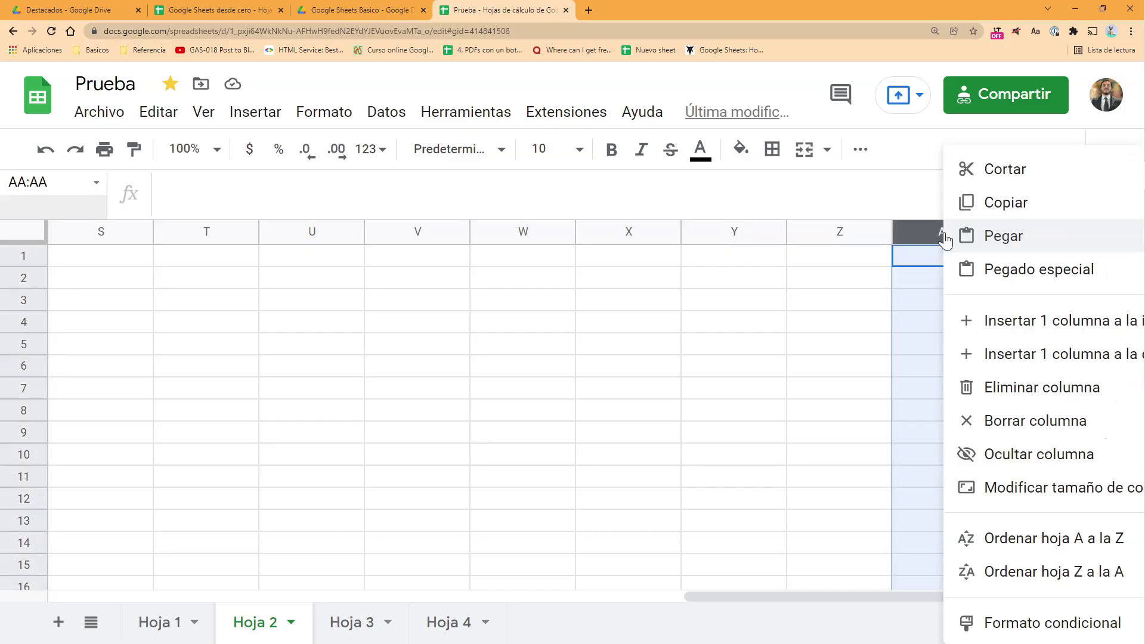
{"action": "left_click", "coordinate": [987, 353]}
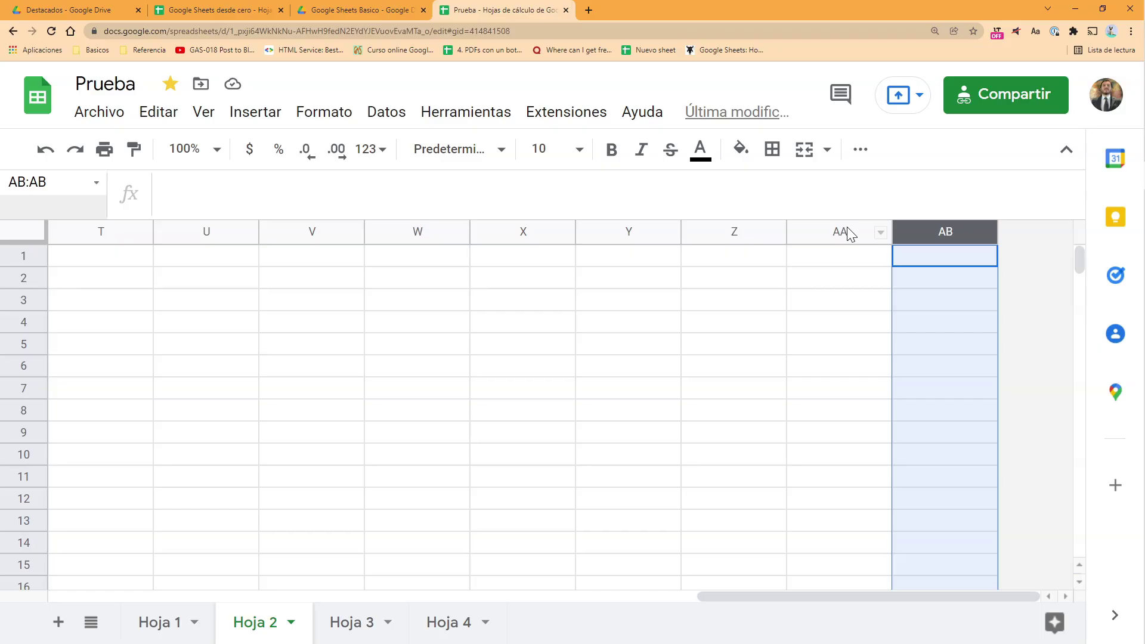
- Insert one more column to the left of column AA
{"action": "left_click", "coordinate": [841, 299]}
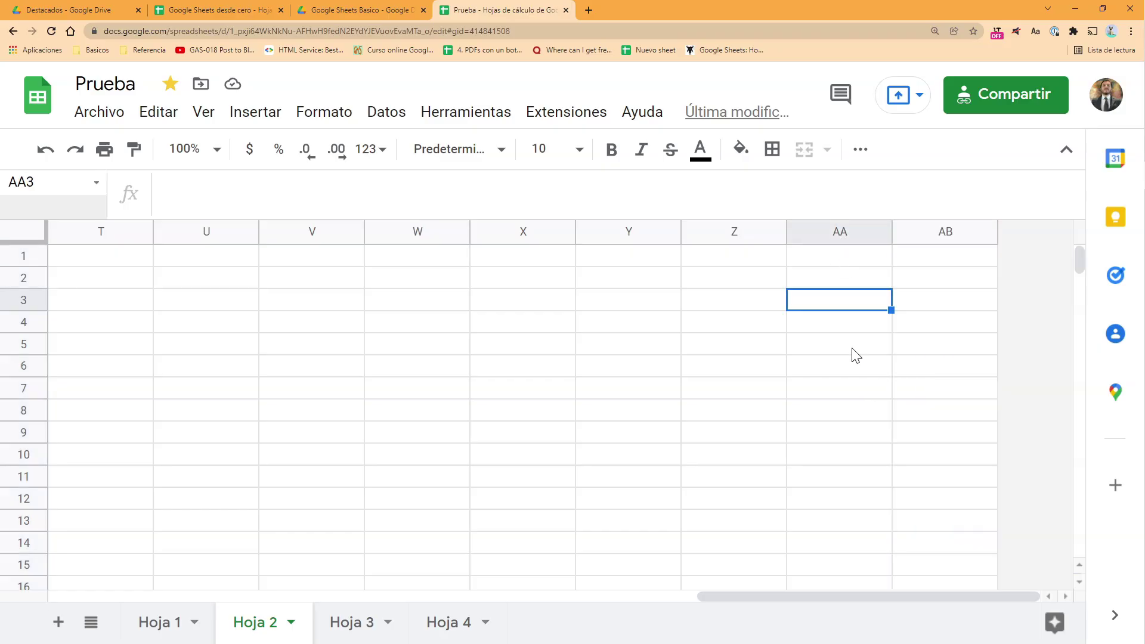
{"action": "left_click", "coordinate": [825, 231]}
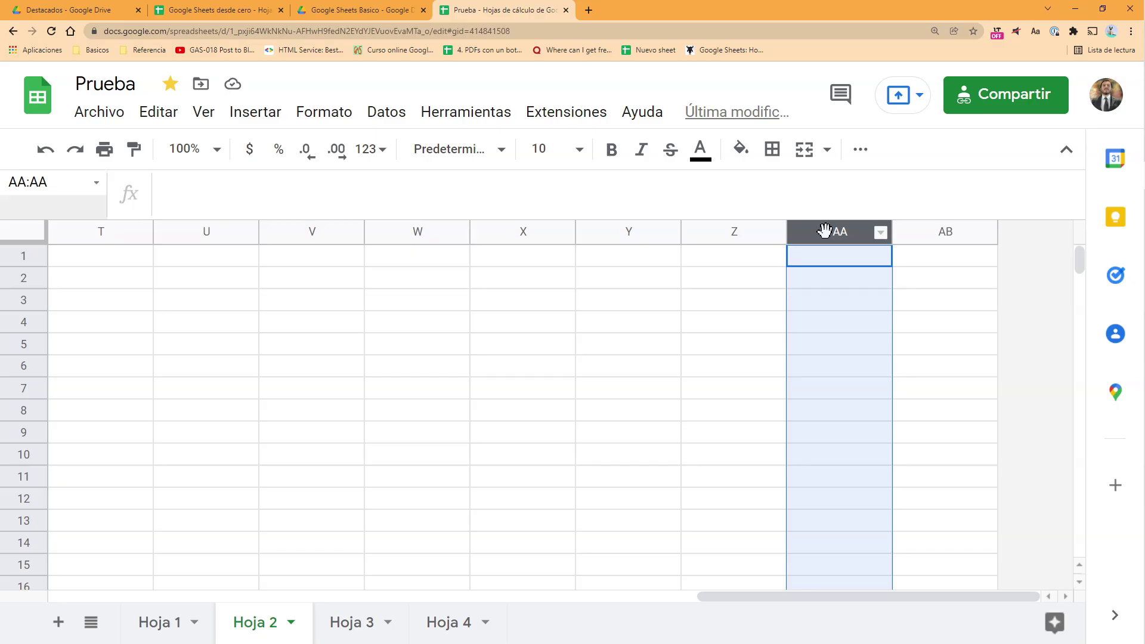
{"action": "key", "text": "ctrl+alt+equal"}
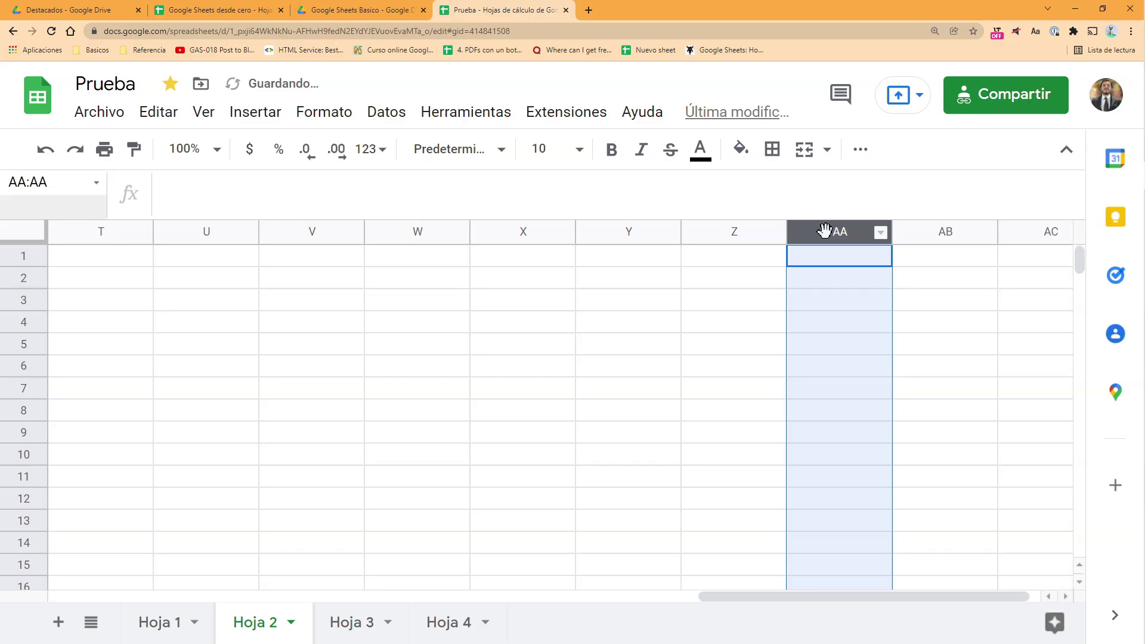
- Jump from cell A1 to the last column of row 1 and back to A1
{"action": "left_click_drag", "start_coordinate": [810, 596], "coordinate": [44, 593]}
{"action": "left_click", "coordinate": [83, 262]}
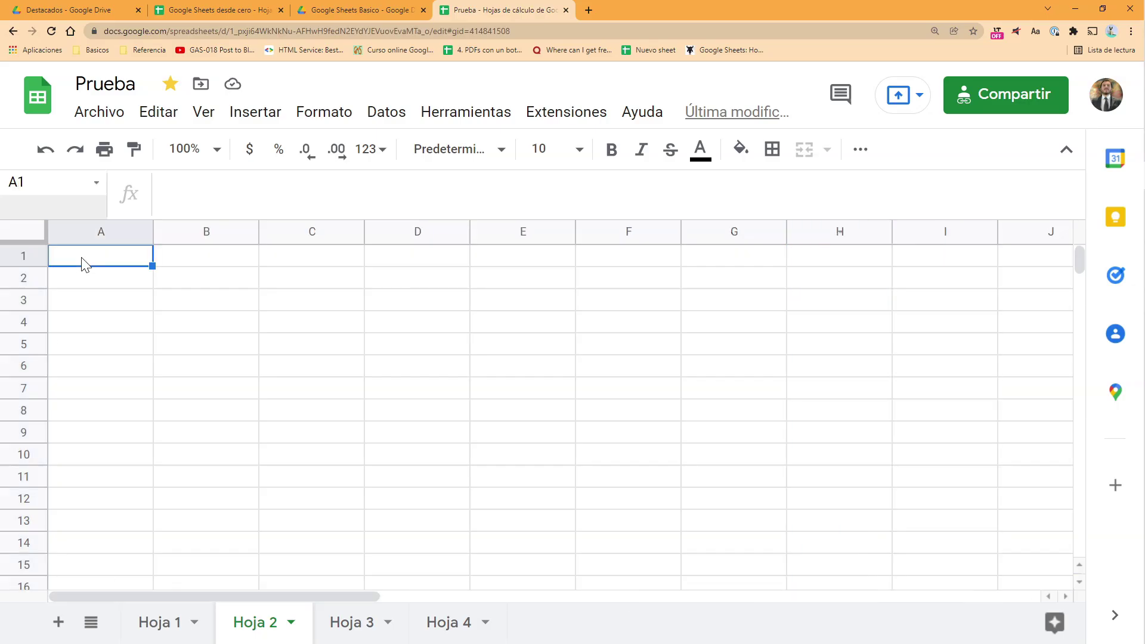
{"action": "key", "text": "ctrl+Right"}
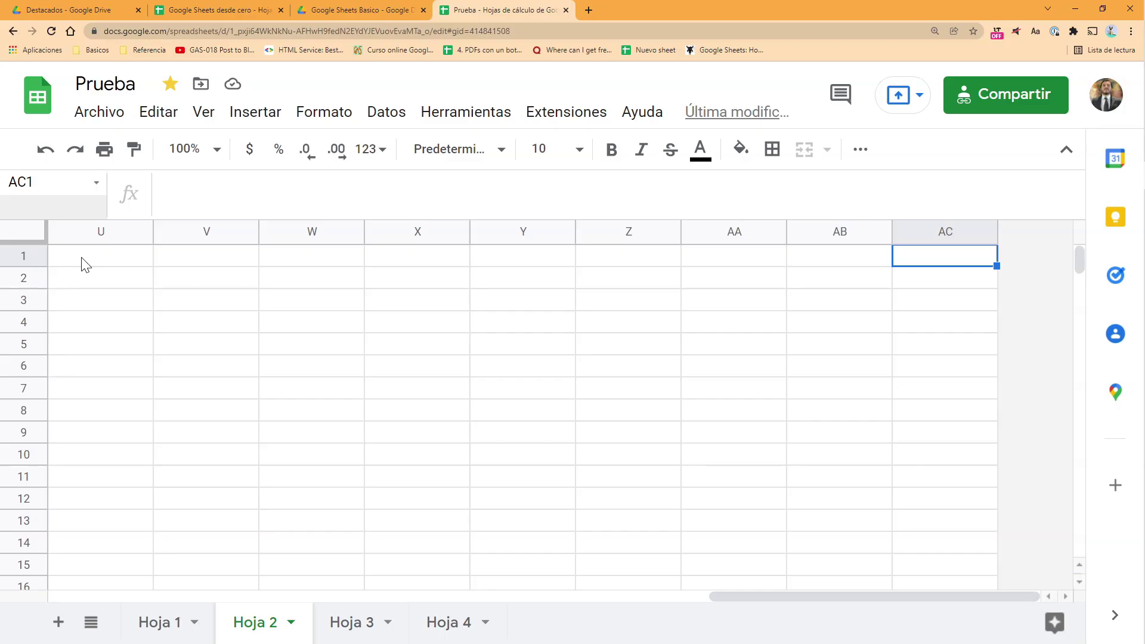
{"action": "key", "text": "ctrl+Left"}
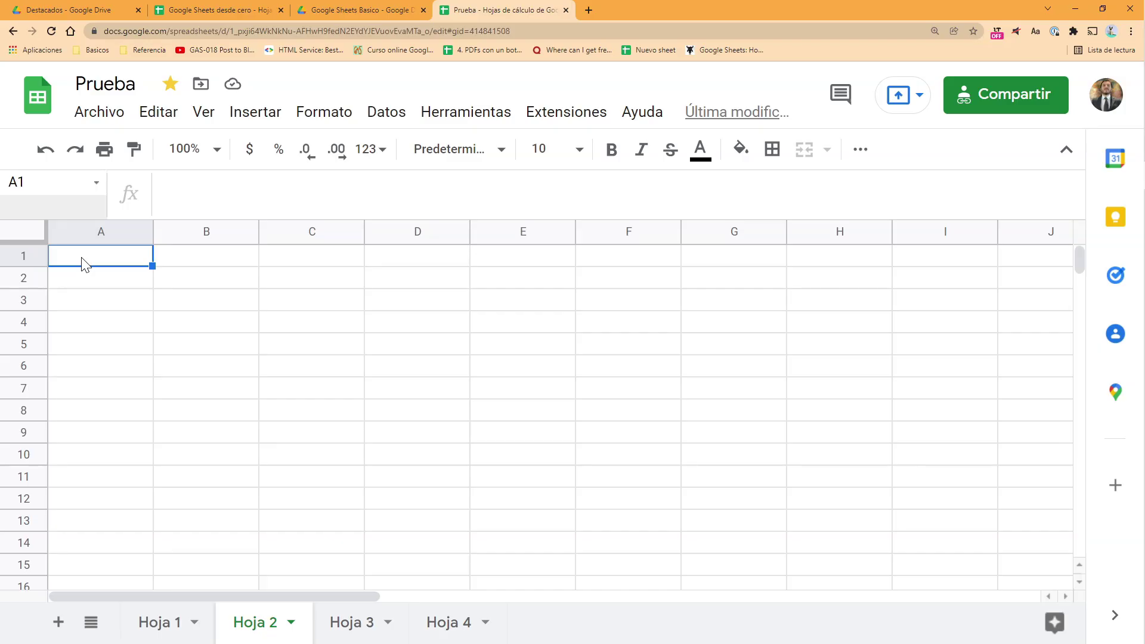
- Jump from A1 to the last row of column A, back up to the first row, and down to the last again
{"action": "key", "text": "ctrl+Down"}
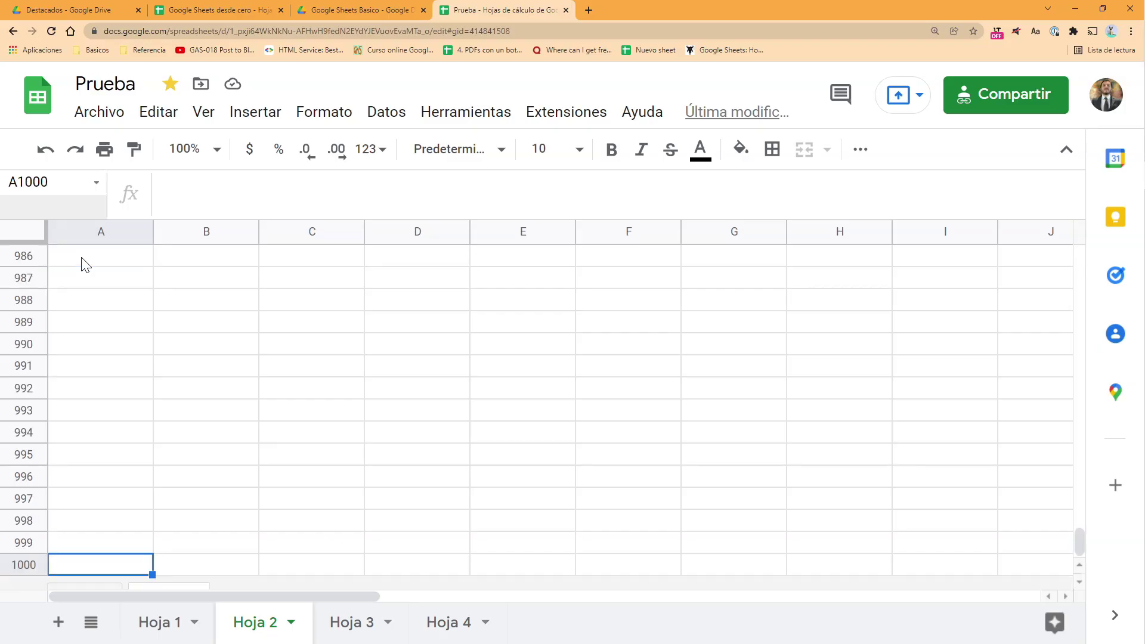
{"action": "key", "text": "ctrl+Up"}
{"action": "key", "text": "ctrl+Down"}
- Insert one row above row 1000 at the end of the sheet
{"action": "scroll", "coordinate": [90, 495], "scroll_direction": "down", "scroll_amount": 1}
{"action": "left_click", "coordinate": [173, 554]}
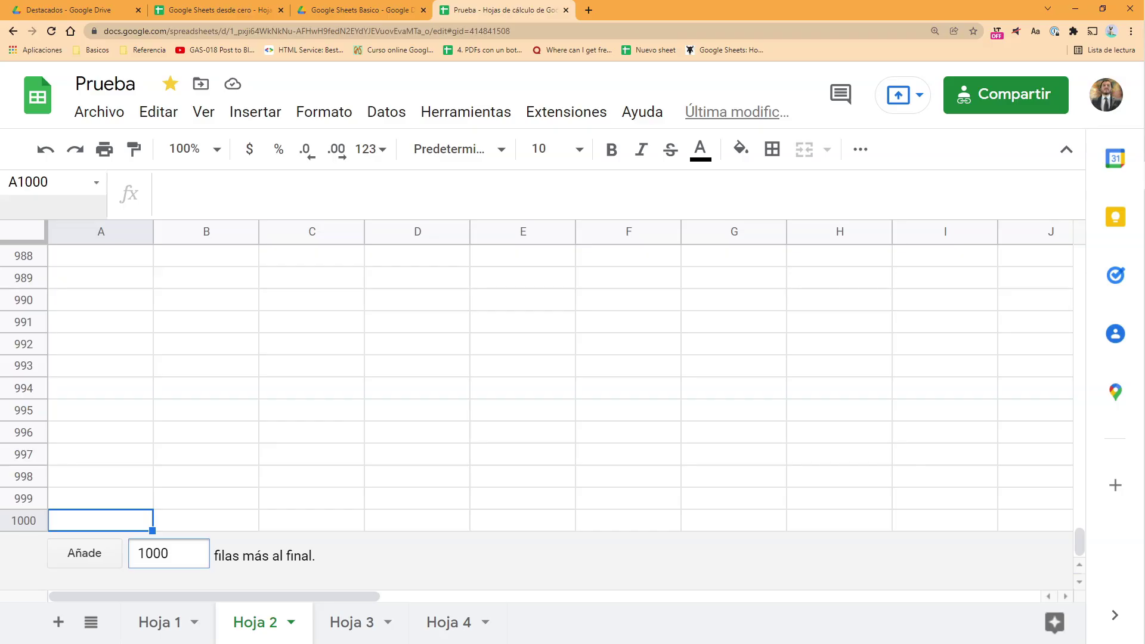
{"action": "right_click", "coordinate": [24, 520]}
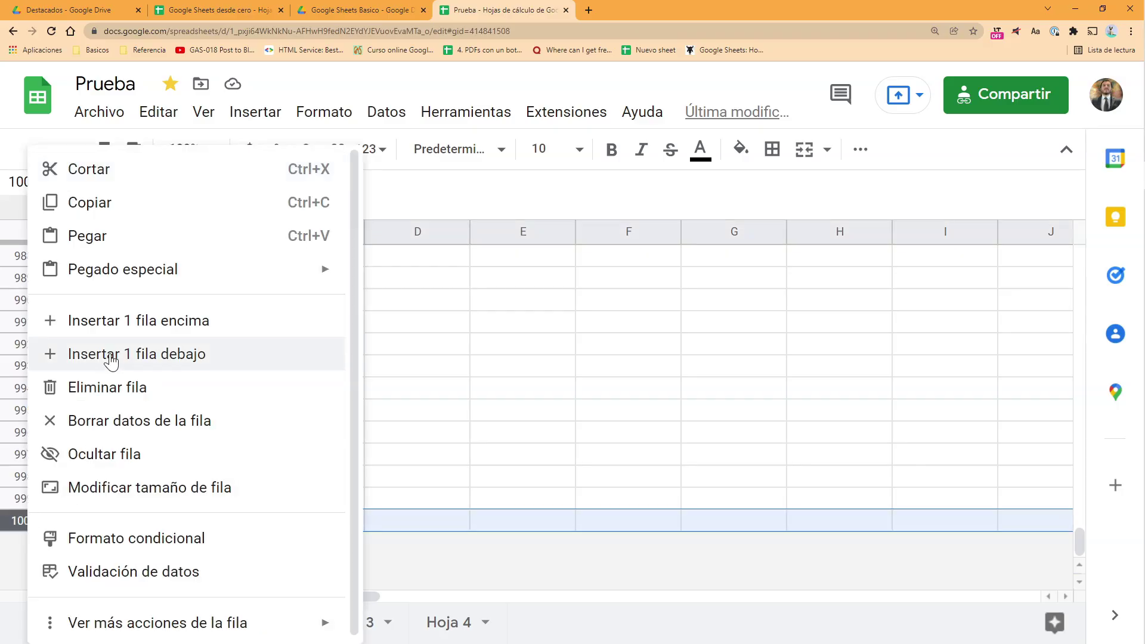
{"action": "left_click", "coordinate": [473, 467]}
{"action": "left_click", "coordinate": [24, 519]}
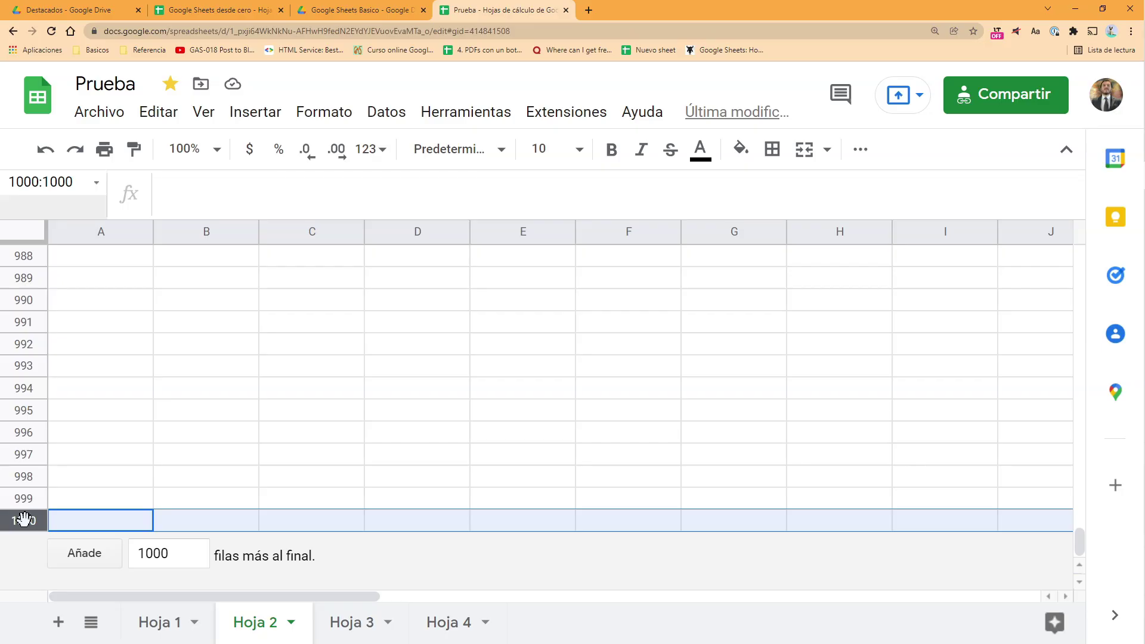
{"action": "key", "text": "ctrl+alt+="}
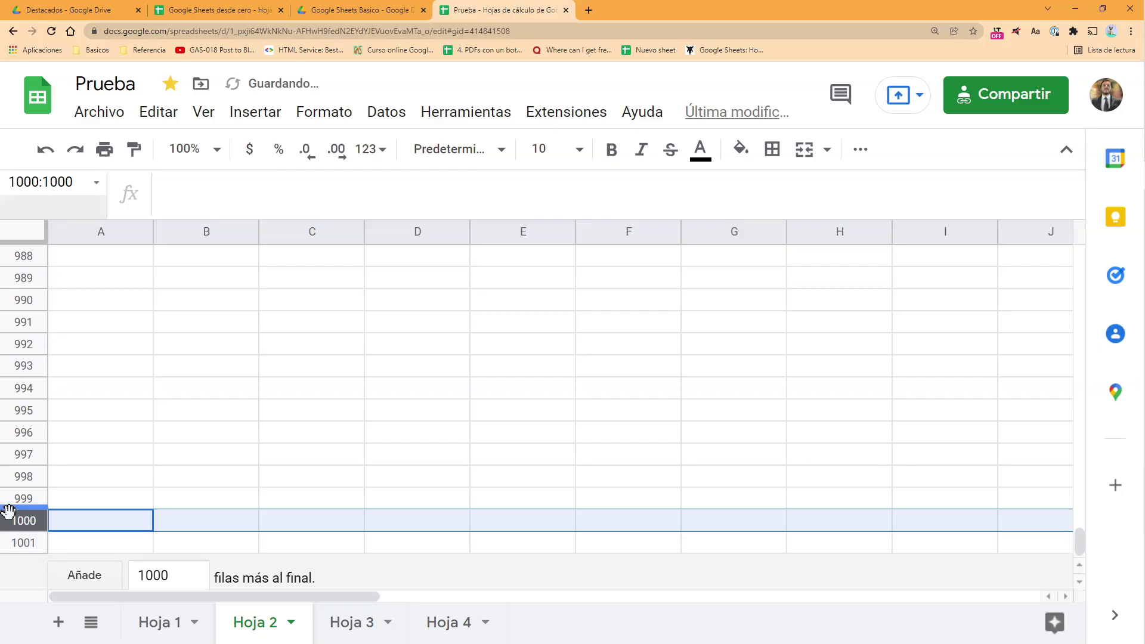
- Add 10 more rows at the end of the sheet
{"action": "left_click", "coordinate": [119, 546]}
{"action": "scroll", "coordinate": [121, 552], "scroll_direction": "down", "scroll_amount": 1}
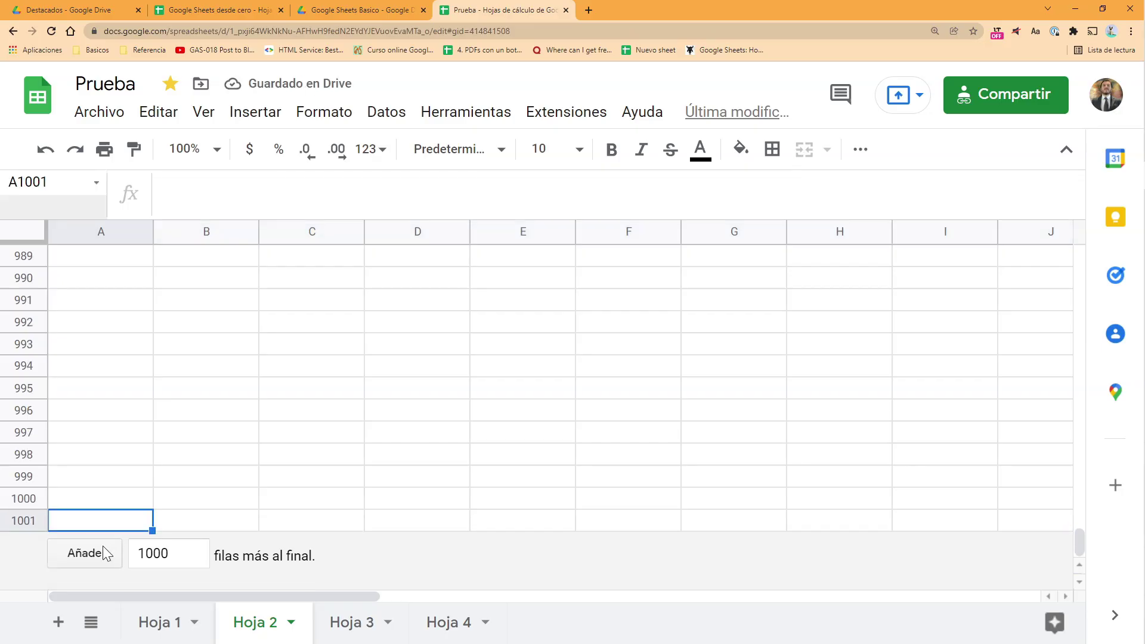
{"action": "left_click", "coordinate": [161, 554]}
{"action": "key", "text": "ctrl+a"}
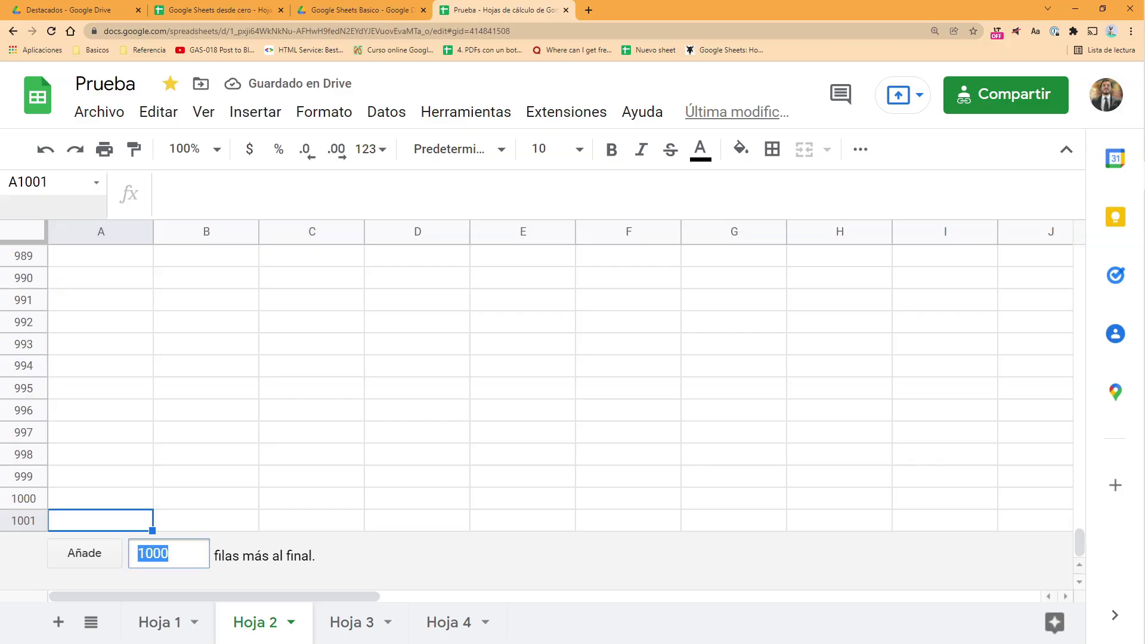
{"action": "key", "text": "End"}
{"action": "key", "text": "BackSpace"}
{"action": "key", "text": "BackSpace"}
{"action": "key", "text": "Return"}
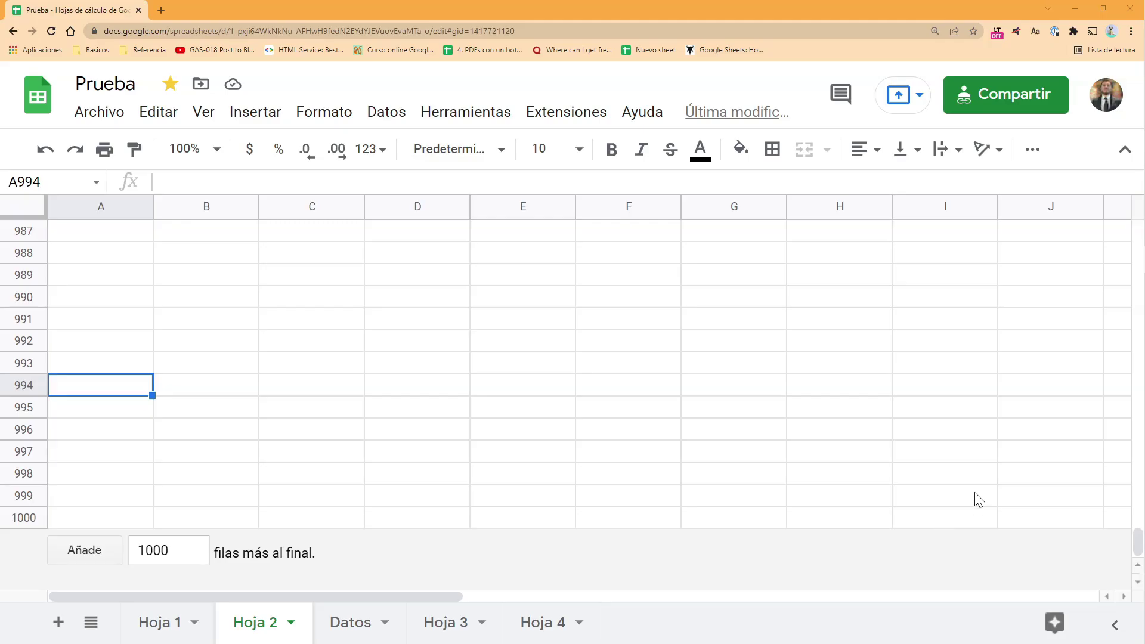
- Enter 5 in cell F1, and jump from A1 to that filled cell in row 1
{"action": "left_click_drag", "start_coordinate": [1140, 543], "coordinate": [1025, 186]}
{"action": "left_click_drag", "start_coordinate": [1138, 540], "coordinate": [1083, 212]}
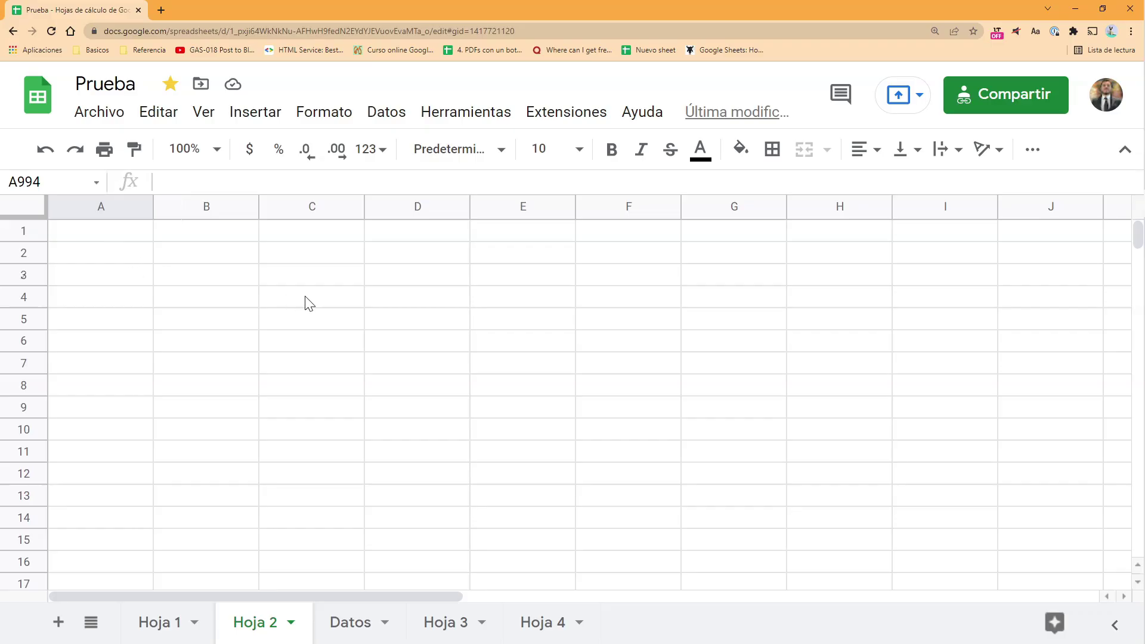
{"action": "left_click", "coordinate": [608, 241]}
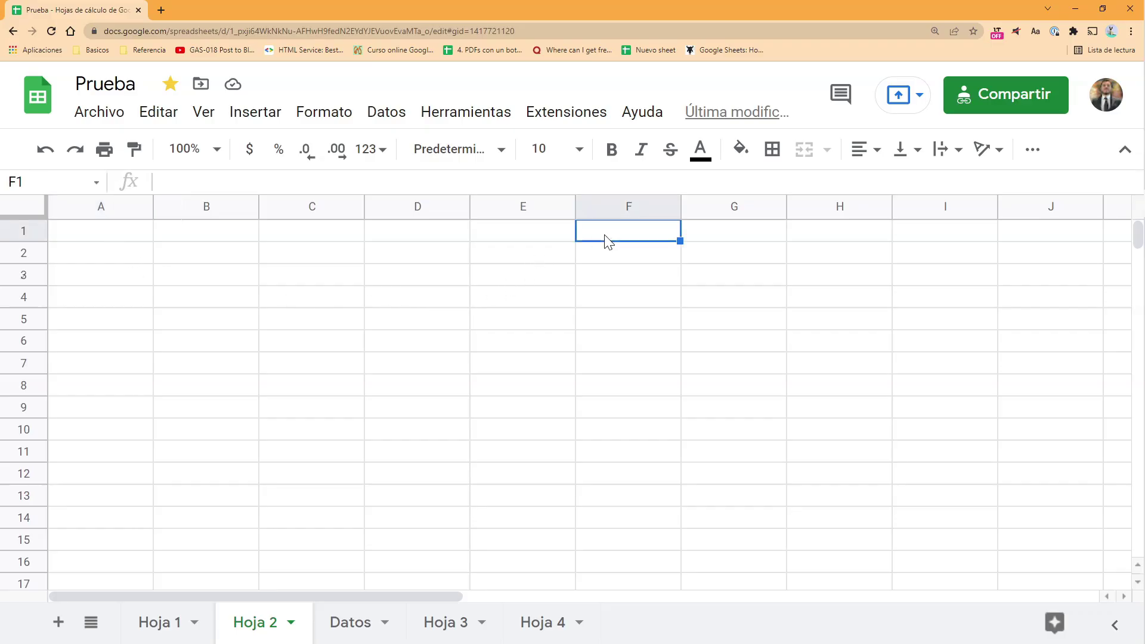
{"action": "type", "text": "5"}
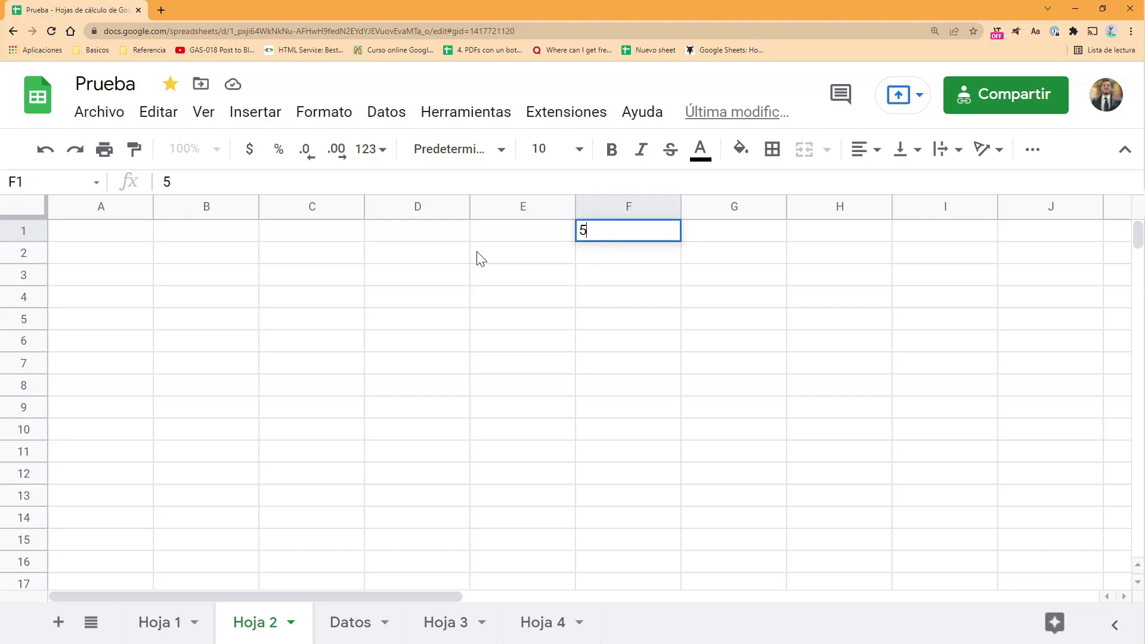
{"action": "left_click", "coordinate": [108, 237]}
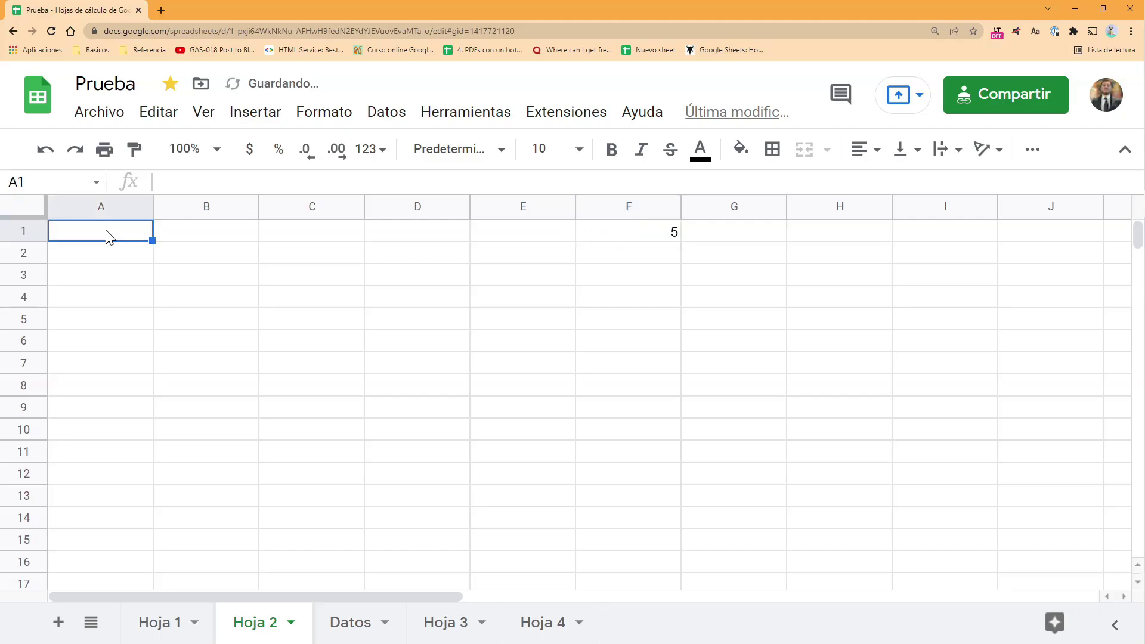
{"action": "key", "text": "ctrl+Right"}
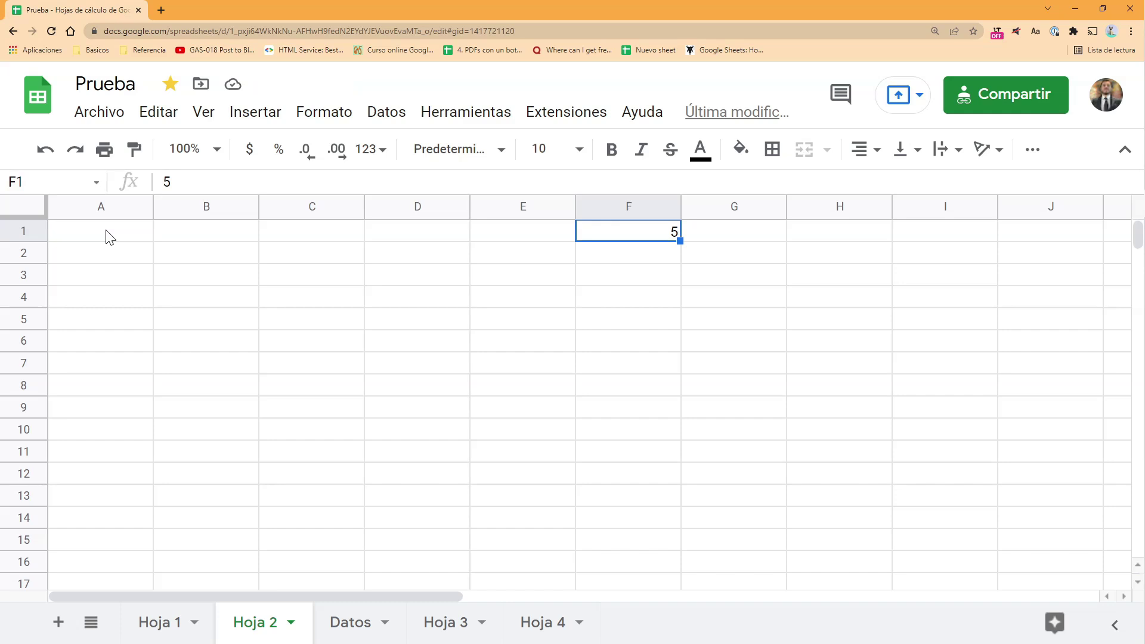
- Enter 6, 7 and 8 in cells G1, H1 and I1
{"action": "left_click", "coordinate": [747, 235]}
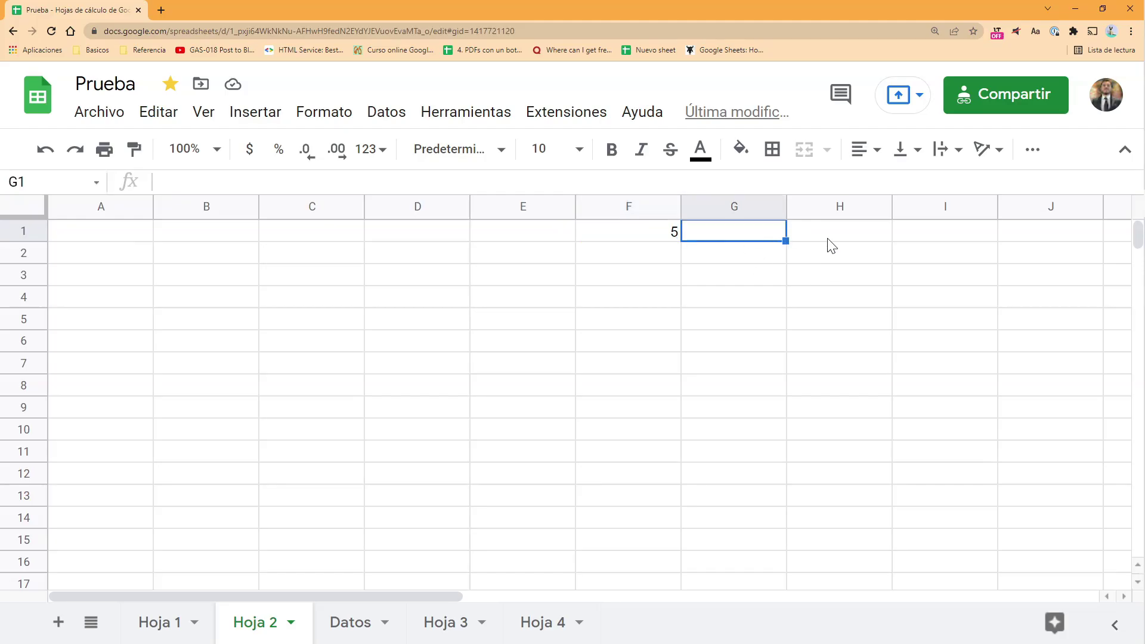
{"action": "type", "text": "6"}
{"action": "key", "text": "Tab"}
{"action": "type", "text": "7"}
{"action": "key", "text": "Tab"}
{"action": "type", "text": "8"}
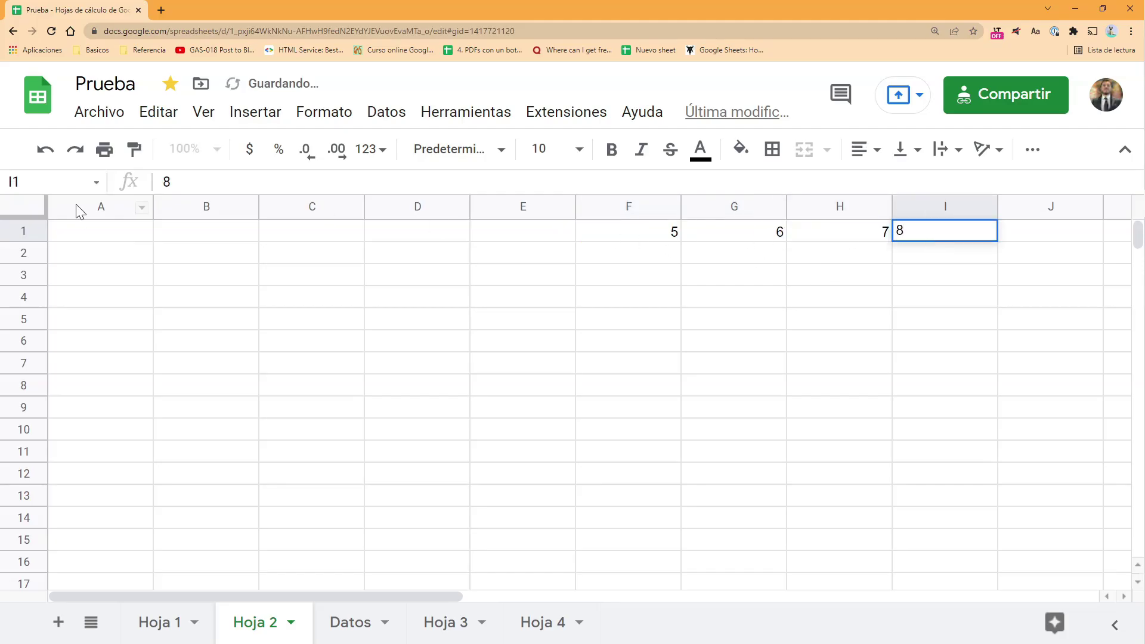
- Jump from A1 along row 1 through the edges of its data block to the last column, and back to A1
{"action": "left_click", "coordinate": [84, 234]}
{"action": "key", "text": "ctrl+Right"}
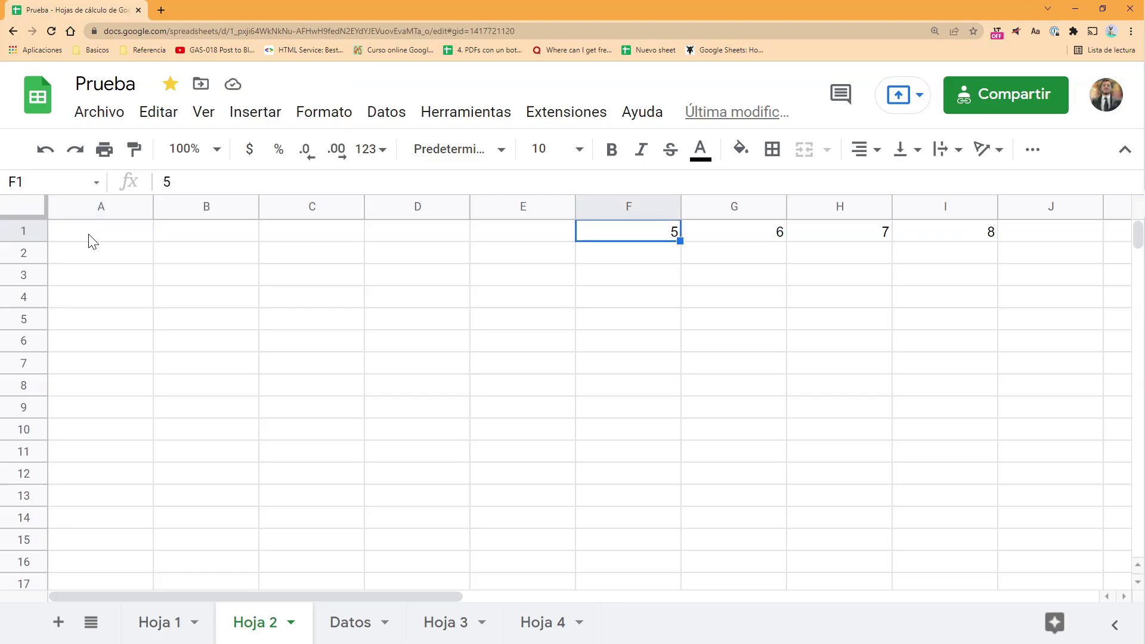
{"action": "key", "text": "ctrl+Right"}
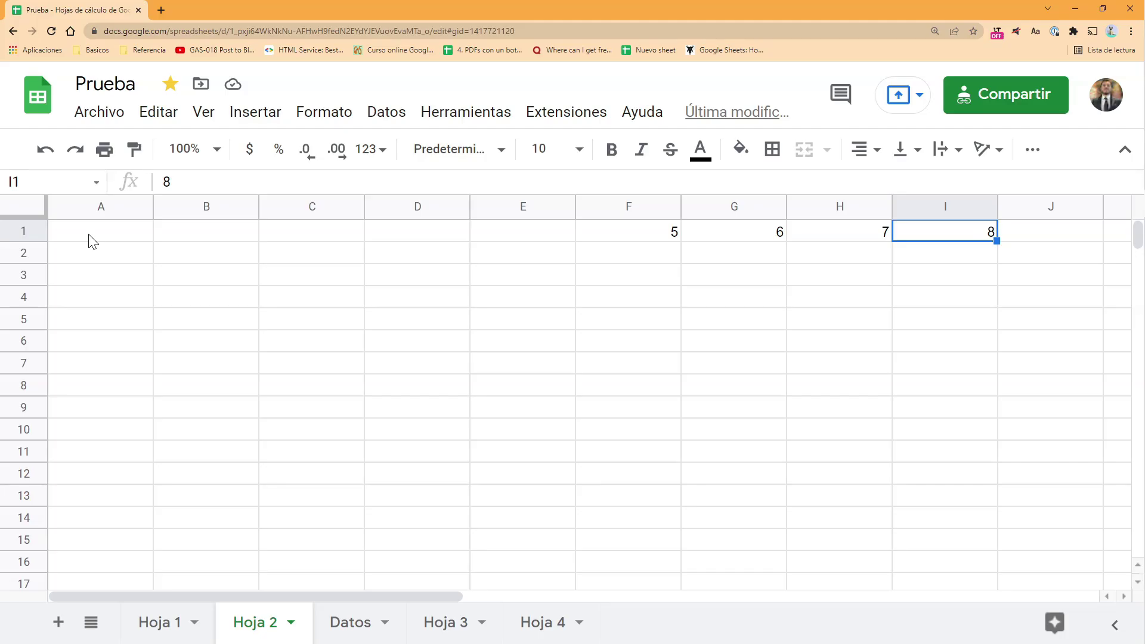
{"action": "key", "text": "ctrl+Right"}
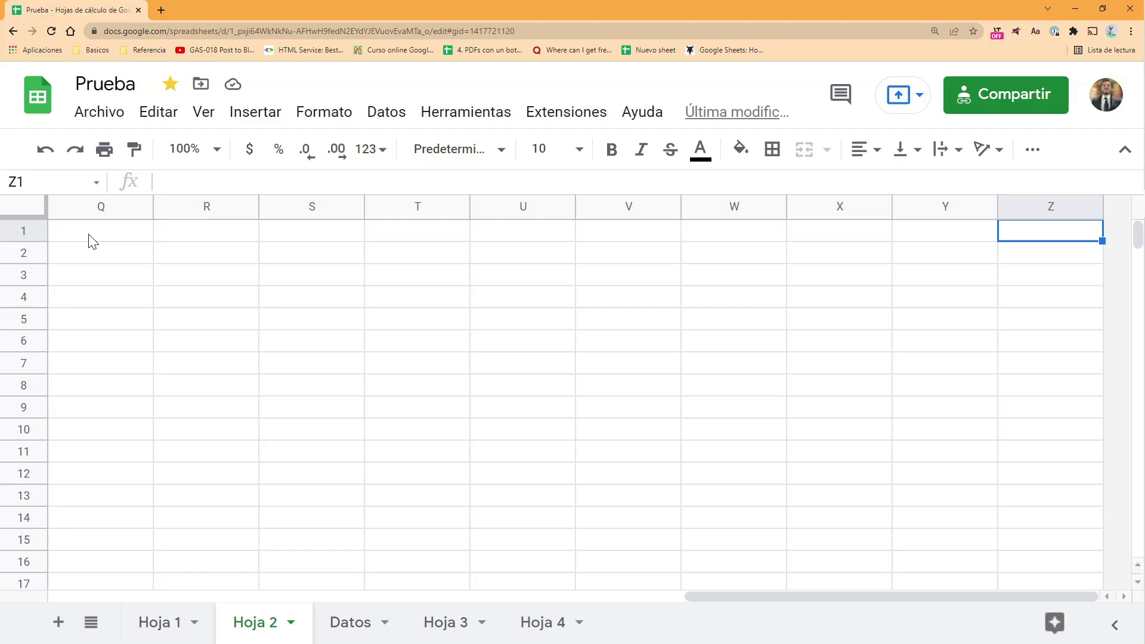
{"action": "key", "text": "ctrl+Left"}
{"action": "key", "text": "ctrl+Left"}
{"action": "key", "text": "ctrl+Left"}
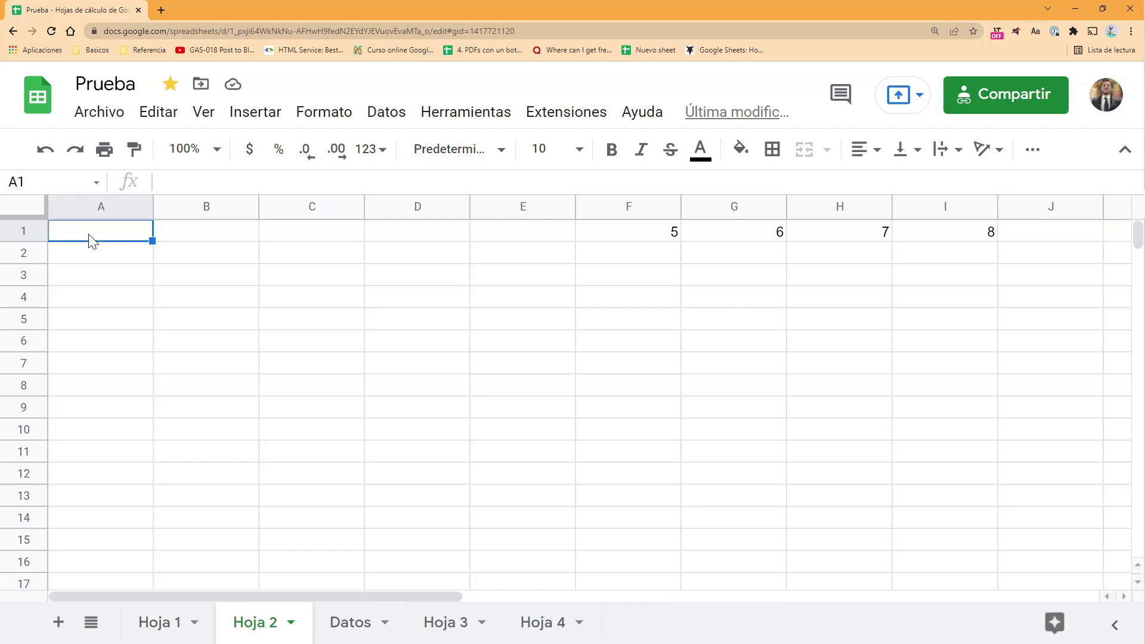
- Enter 2 in cell A11 and 5 in cell A16
{"action": "left_click", "coordinate": [113, 451]}
{"action": "type", "text": "2"}
{"action": "left_click", "coordinate": [105, 562]}
{"action": "type", "text": "5"}
{"action": "scroll", "coordinate": [84, 503], "scroll_direction": "down", "scroll_amount": 4}
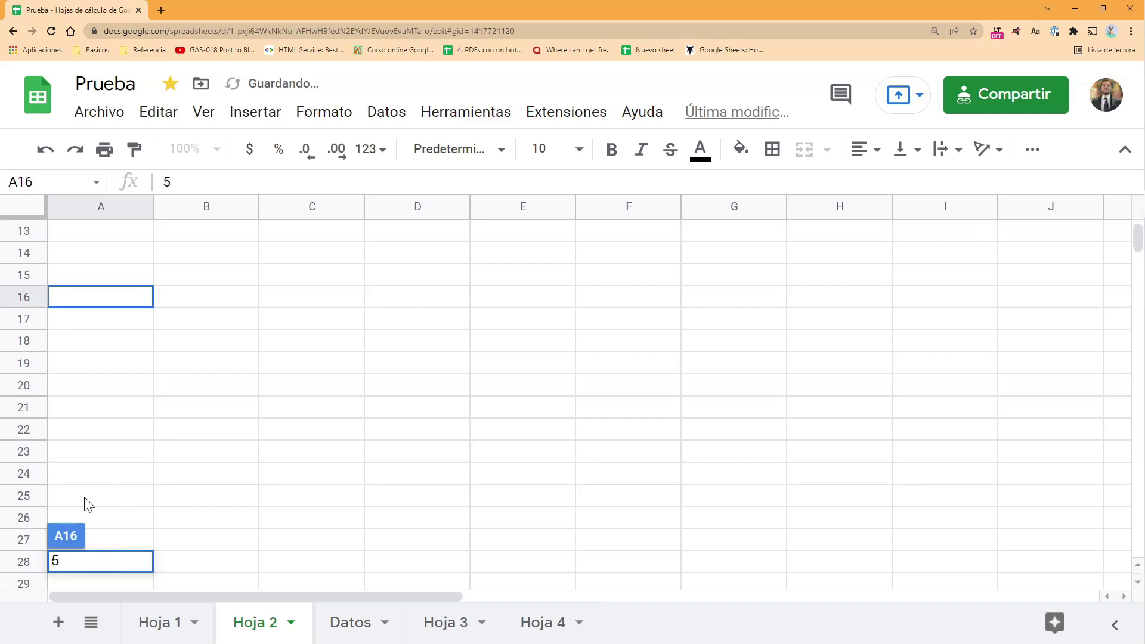
{"action": "left_click", "coordinate": [111, 347]}
- Enter 6 in cell A17, 7 in A18 and 4 in A25
{"action": "left_click", "coordinate": [102, 323]}
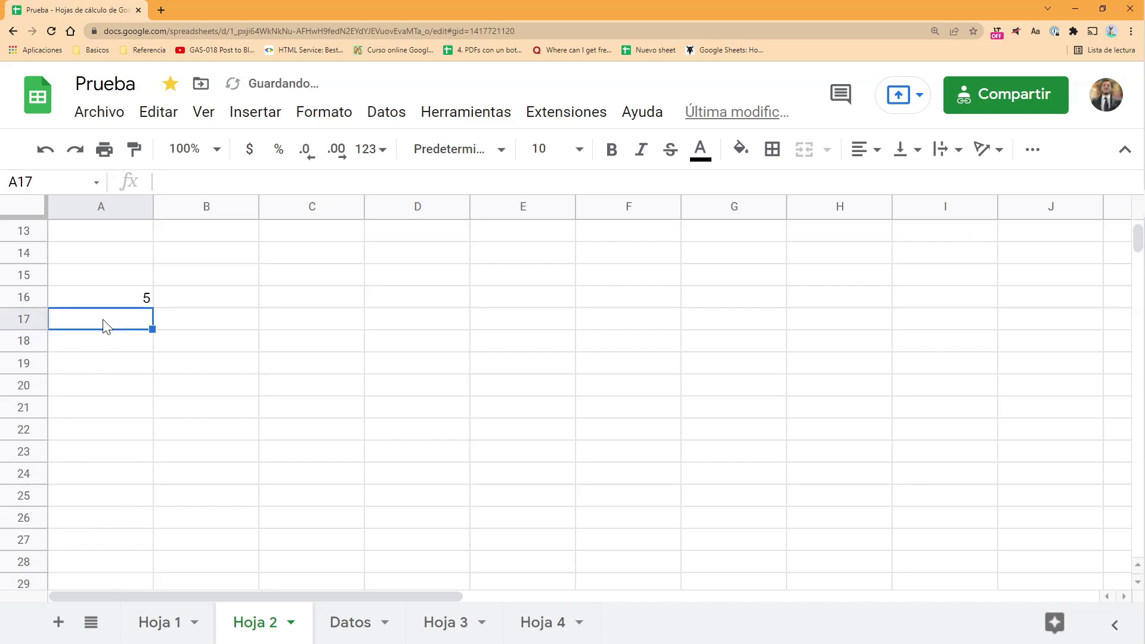
{"action": "type", "text": "6"}
{"action": "left_click", "coordinate": [108, 344]}
{"action": "type", "text": "7"}
{"action": "left_click", "coordinate": [123, 496]}
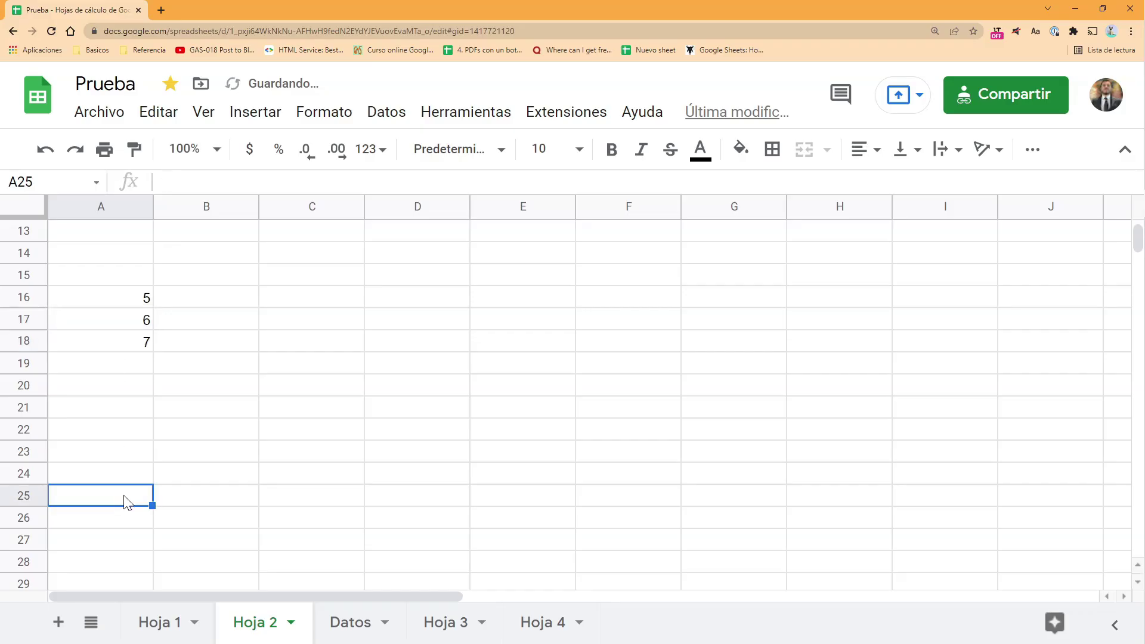
{"action": "type", "text": "4"}
{"action": "left_click", "coordinate": [92, 435]}
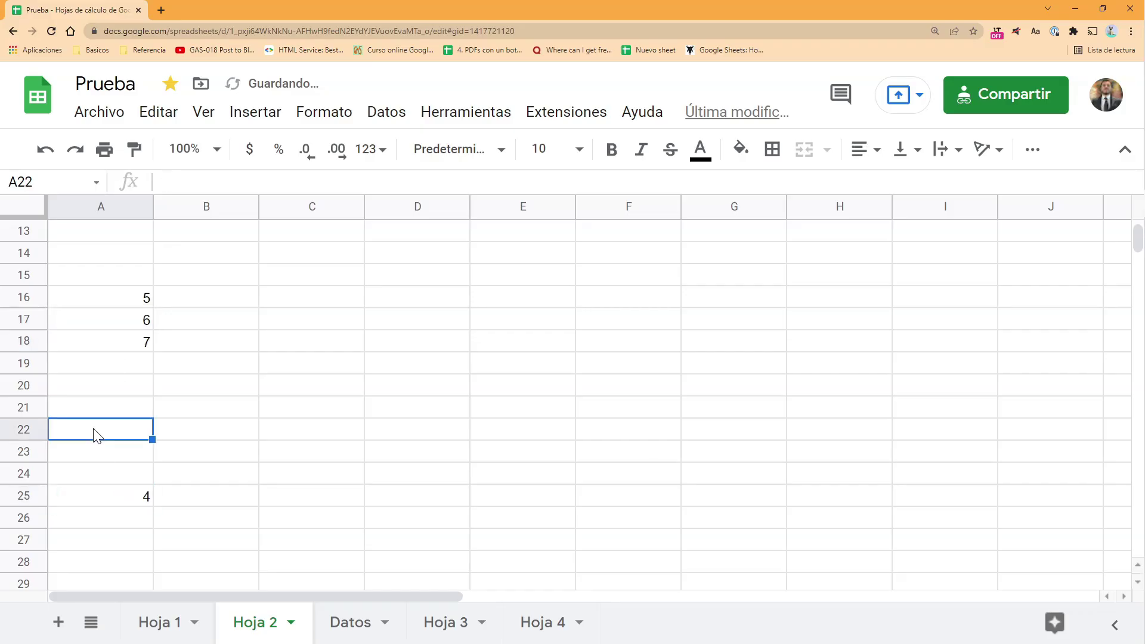
- Jump from A1 down column A through the edges of its data blocks to A18
{"action": "scroll", "coordinate": [91, 436], "scroll_direction": "up", "scroll_amount": 4}
{"action": "left_click", "coordinate": [100, 233]}
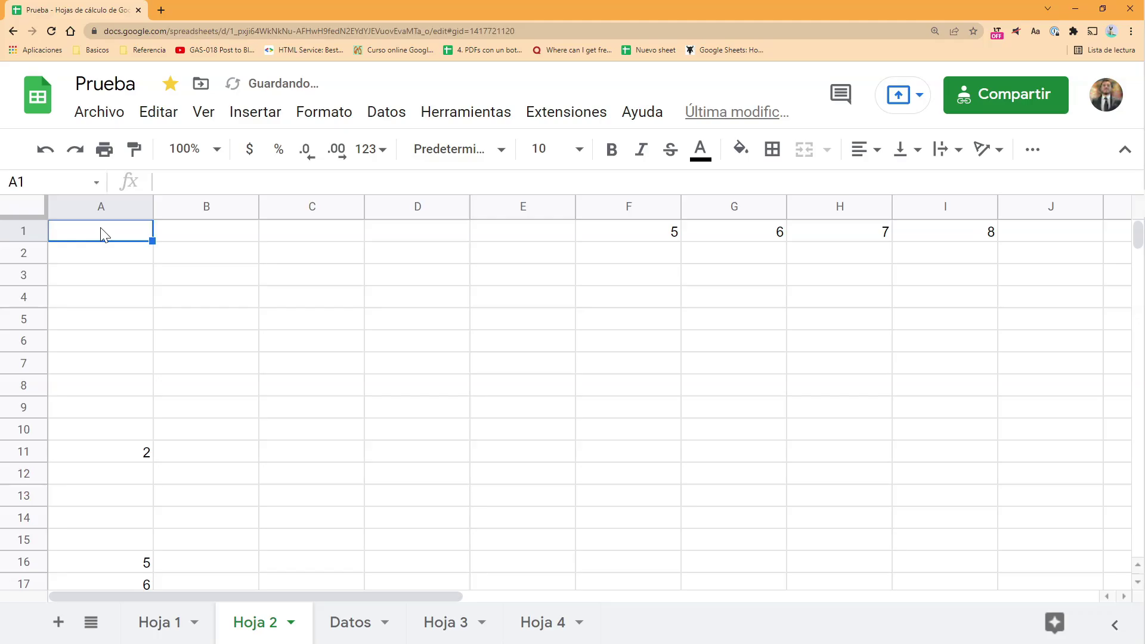
{"action": "key", "text": "ctrl+Down"}
{"action": "key", "text": "ctrl+Down"}
{"action": "key", "text": "ctrl+Down"}
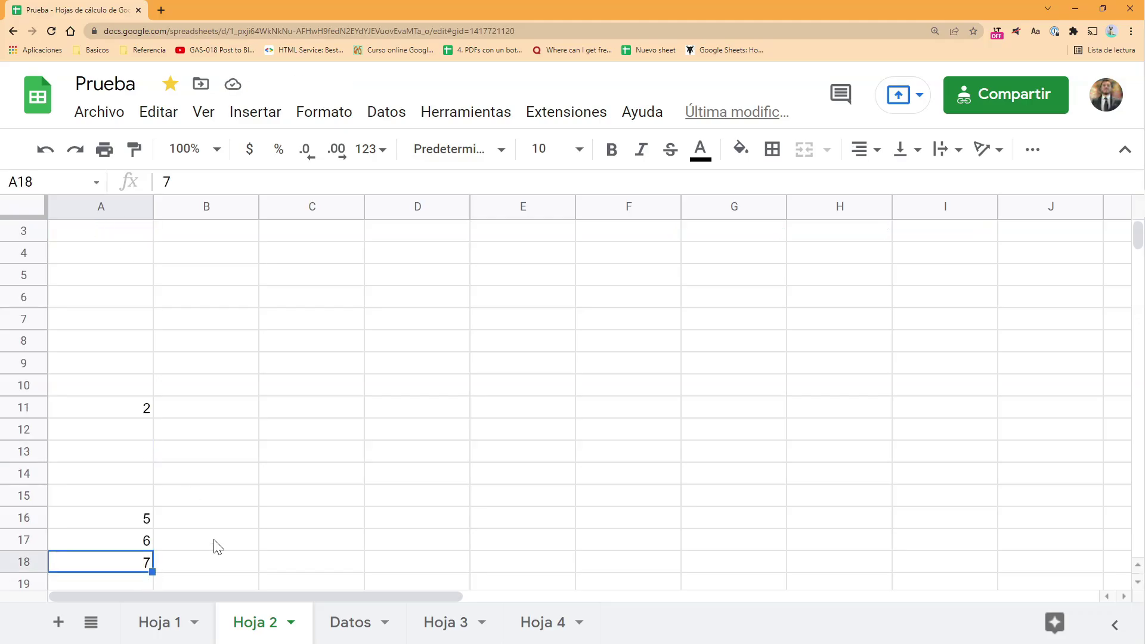
- Jump from A18 down column A to the next filled cell, A25, and on to the last row
{"action": "scroll", "coordinate": [179, 537], "scroll_direction": "down", "scroll_amount": 2}
{"action": "key", "text": "ctrl+Down"}
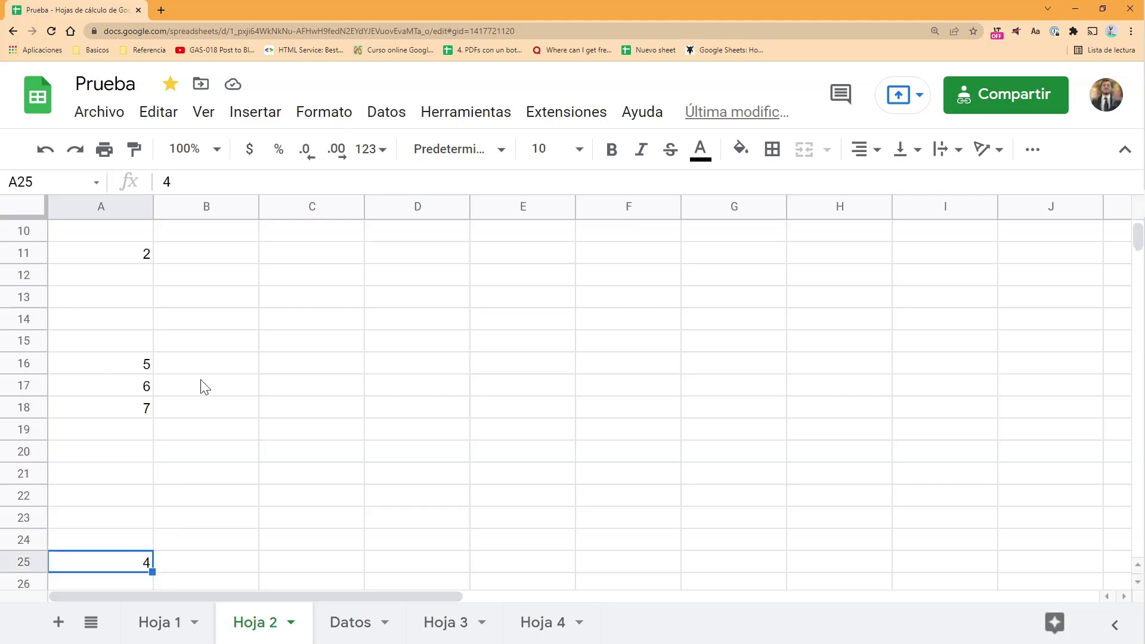
{"action": "key", "text": "ctrl+Down"}
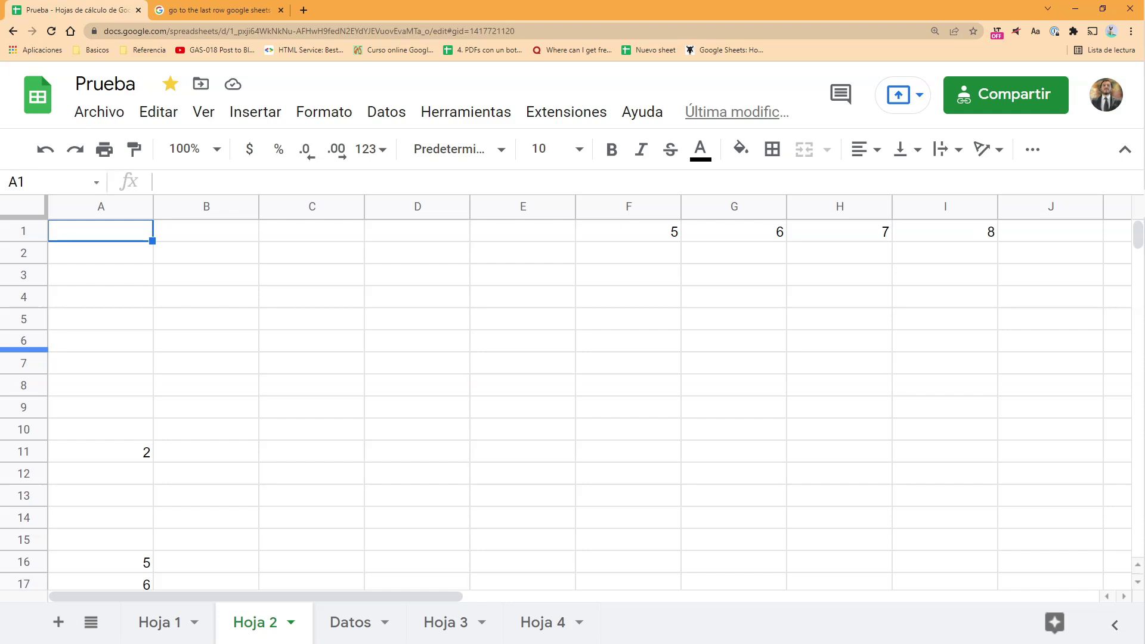
- Jump to the last column, Z, and back to column A in row 1 and in row 11
{"action": "key", "text": "ctrl+Right"}
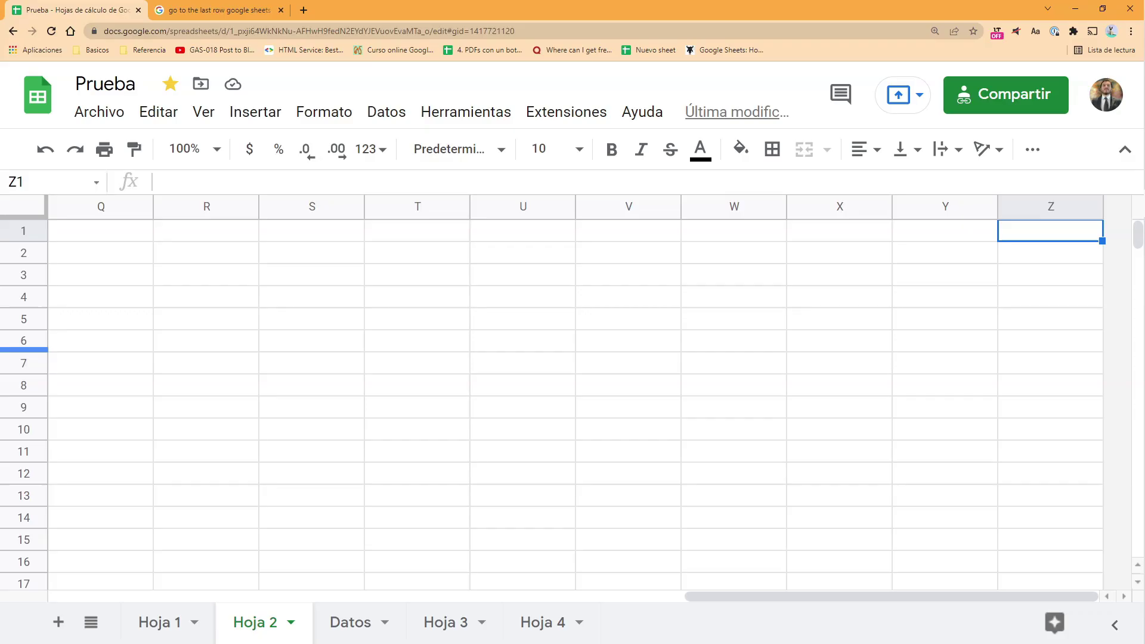
{"action": "key", "text": "ctrl+Left"}
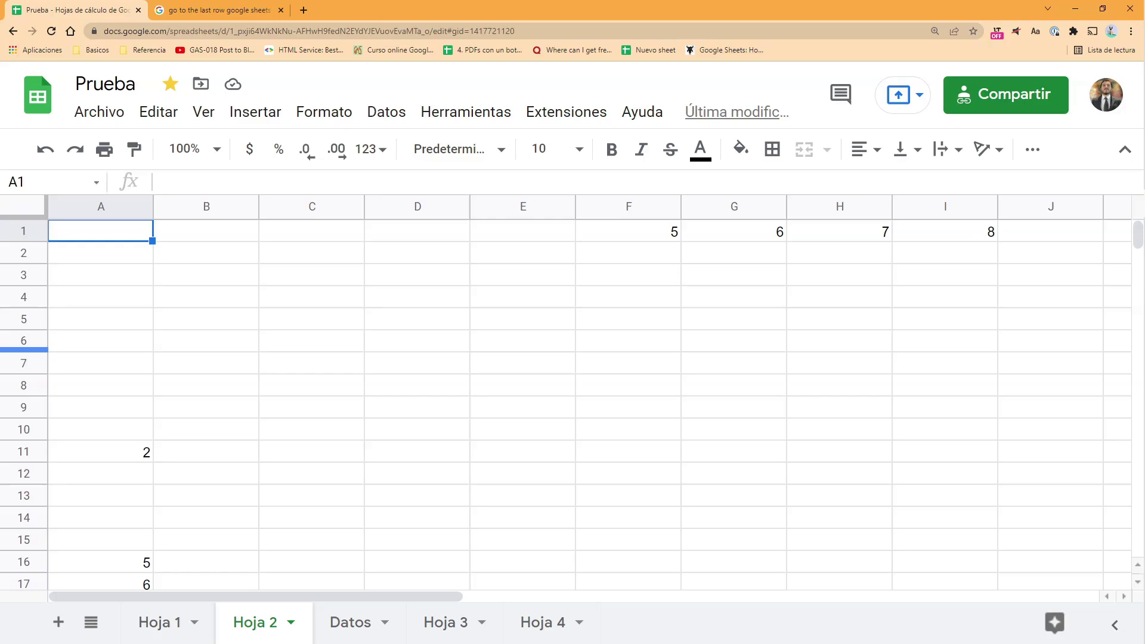
{"action": "key", "text": "Down"}
{"action": "key", "text": "Down"}
{"action": "key", "text": "Down"}
{"action": "key", "text": "Down"}
{"action": "key", "text": "Down"}
{"action": "key", "text": "Down"}
{"action": "key", "text": "Down"}
{"action": "key", "text": "Down"}
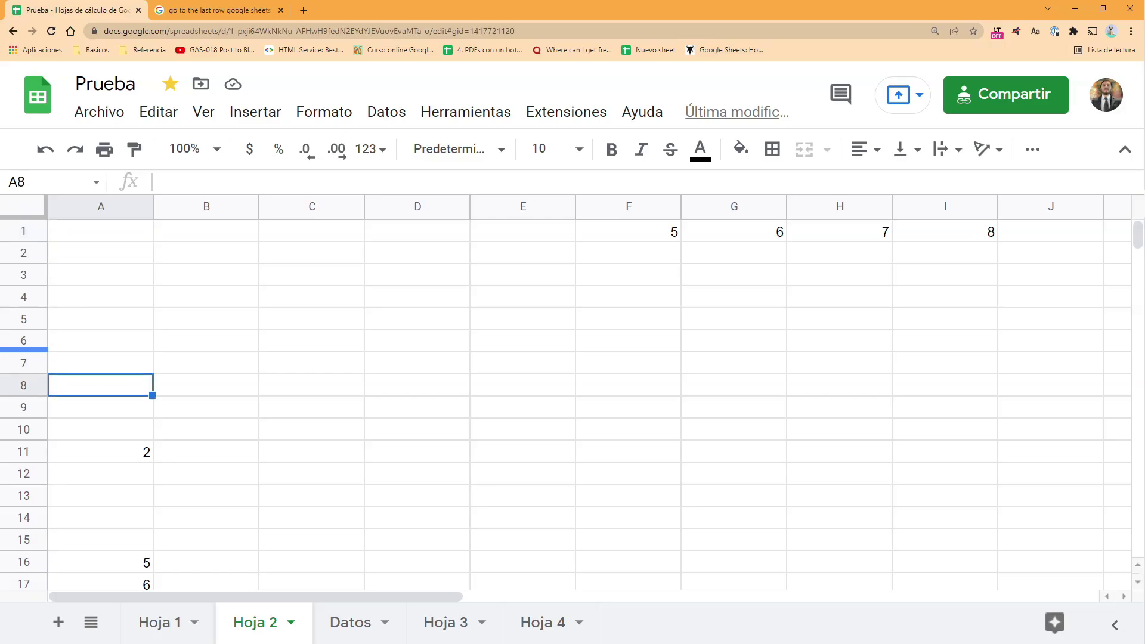
{"action": "key", "text": "Down"}
{"action": "key", "text": "Down"}
{"action": "key", "text": "ctrl+Right"}
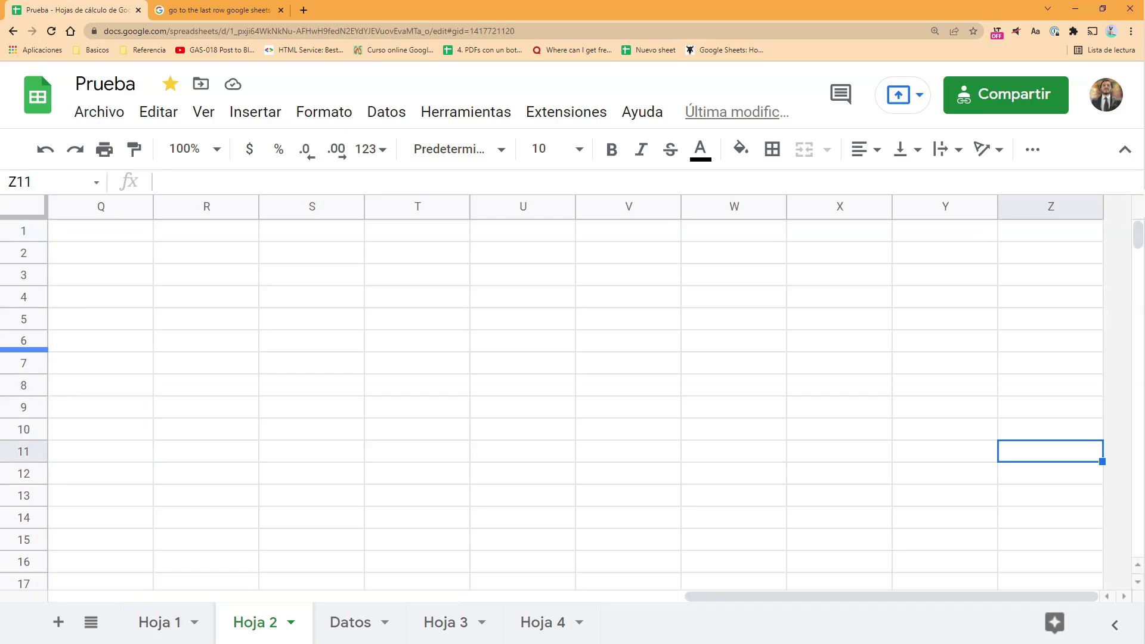
{"action": "key", "text": "ctrl+Left"}
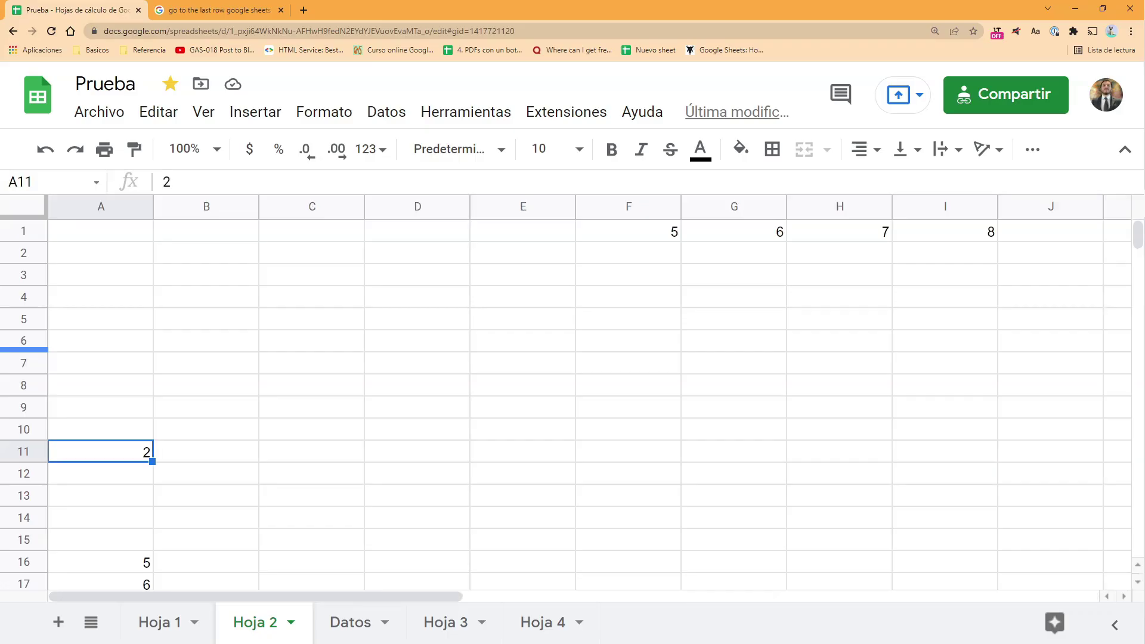
- Select the empty cell G11 and jump from it straight to the sheet's first cell, A1
{"action": "key", "text": "Up"}
{"action": "key", "text": "Down"}
{"action": "key", "text": "Right"}
{"action": "key", "text": "Right"}
{"action": "key", "text": "Right"}
{"action": "key", "text": "Right"}
{"action": "key", "text": "Right"}
{"action": "key", "text": "Right"}
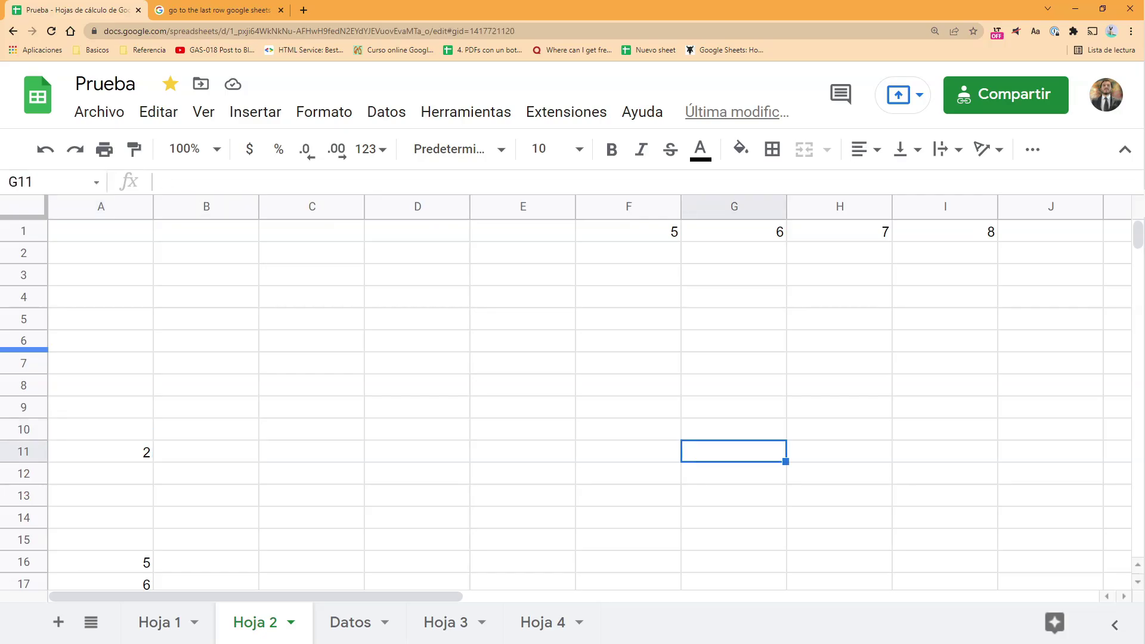
{"action": "key", "text": "ctrl+Home"}
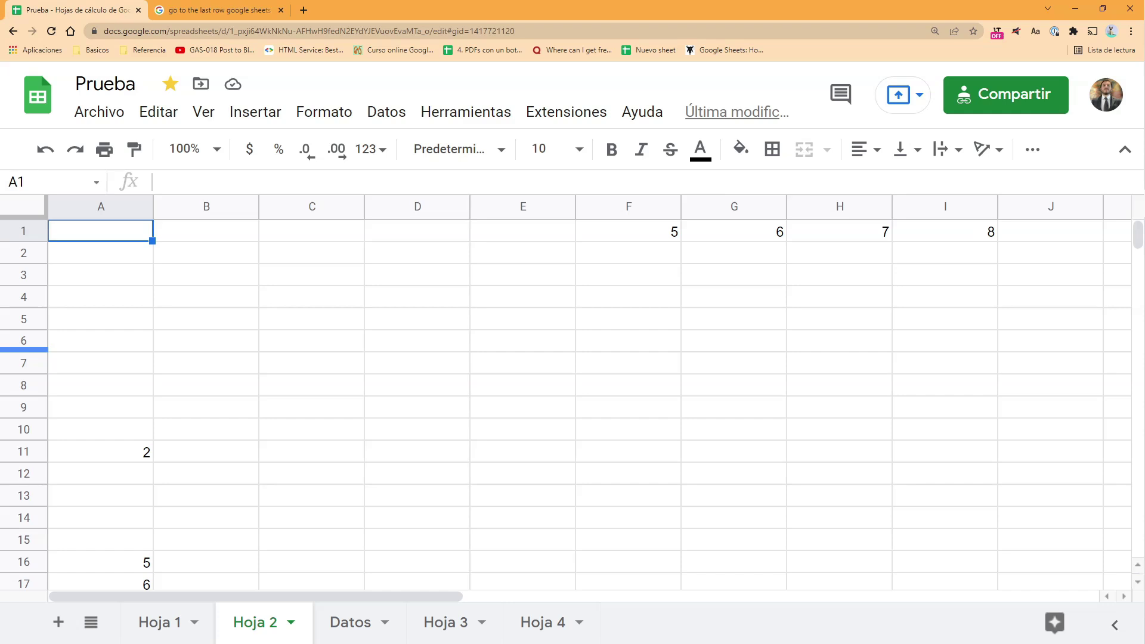
- Jump to the sheet's last cell, Z1000, and from it to the start of that row, A1000
{"action": "key", "text": "ctrl+End"}
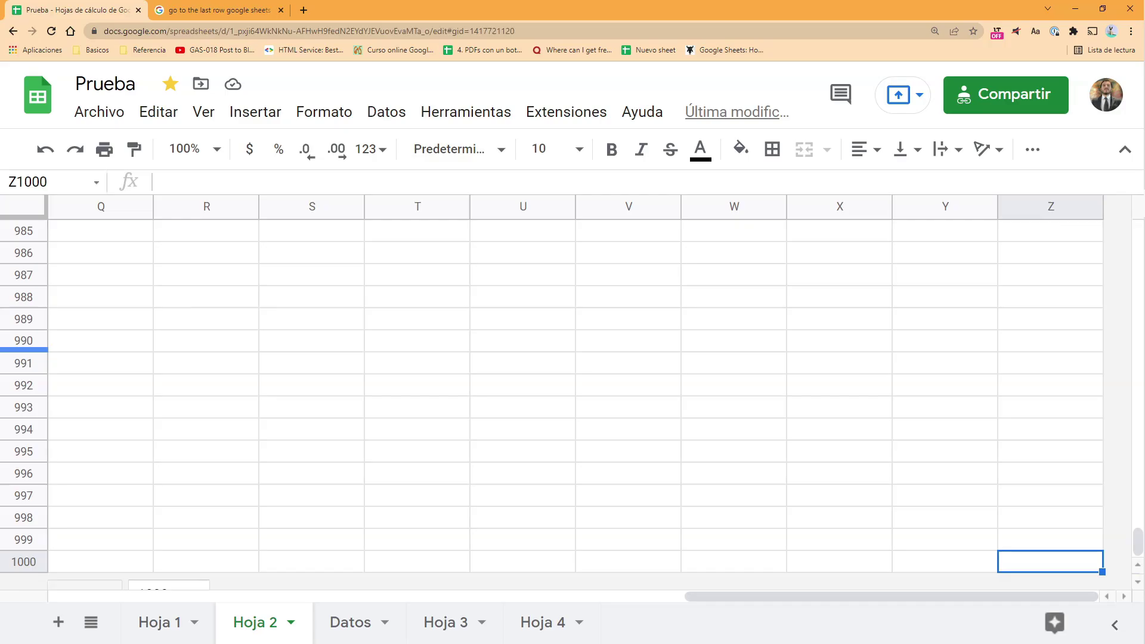
{"action": "key", "text": "Home"}
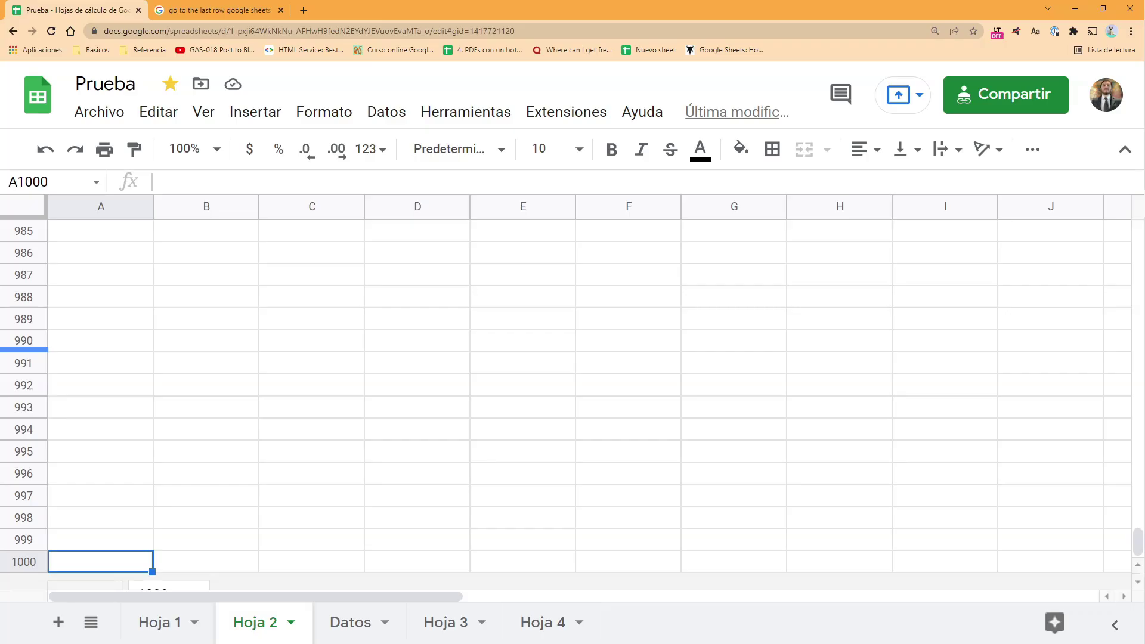
- Move cell by cell up column A from A1000 to the top of the sheet
{"action": "key", "text": "Up"}
{"action": "key", "text": "Up"}
{"action": "key", "text": "Up"}
{"action": "key", "text": "Up"}
{"action": "key", "text": "Up"}
{"action": "key", "text": "Up"}
{"action": "key", "text": "Up"}
{"action": "key", "text": "Up"}
{"action": "key", "text": "Up"}
{"action": "key", "text": "Up"}
{"action": "key", "text": "Up"}
{"action": "key", "text": "Up"}
{"action": "key", "text": "Up"}
{"action": "key", "text": "Up"}
{"action": "key", "text": "Up"}
{"action": "key", "text": "Up"}
{"action": "key", "text": "Up"}
{"action": "key", "text": "Up"}
{"action": "key", "text": "Up"}
{"action": "key", "text": "Up"}
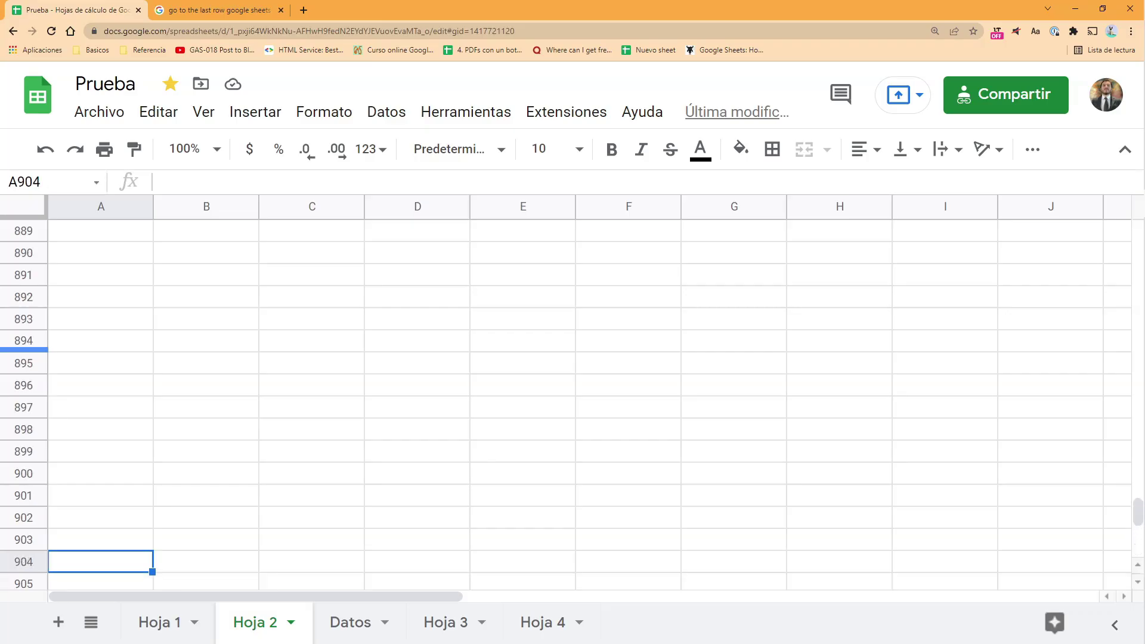
{"action": "key", "text": "Up"}
{"action": "key", "text": "Up"}
{"action": "key", "text": "Up"}
{"action": "key", "text": "Up"}
{"action": "key", "text": "Up"}
{"action": "key", "text": "Up"}
{"action": "key", "text": "Up"}
{"action": "key", "text": "Up"}
{"action": "key", "text": "Up"}
{"action": "key", "text": "Up"}
{"action": "key", "text": "Up"}
{"action": "key", "text": "Up"}
{"action": "key", "text": "Up"}
{"action": "key", "text": "Up"}
{"action": "key", "text": "Up"}
{"action": "key", "text": "Up"}
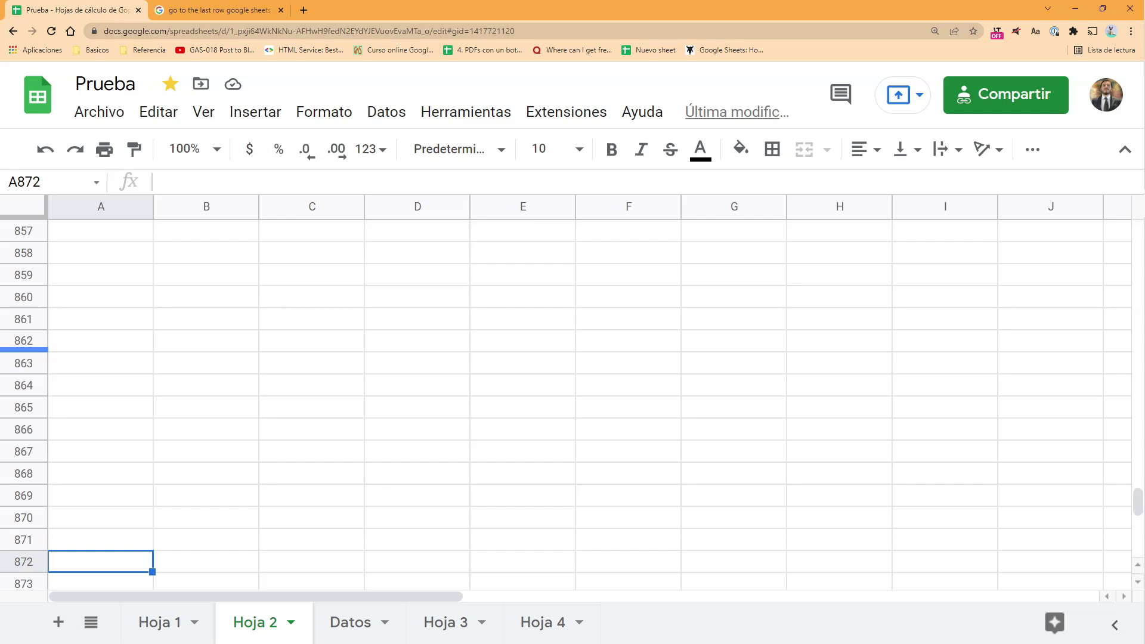
{"action": "key", "text": "ctrl+minus"}
{"action": "key", "text": "ctrl+minus"}
{"action": "key", "text": "Up"}
{"action": "key", "text": "Up"}
{"action": "key", "text": "Up"}
{"action": "key", "text": "Up"}
{"action": "key", "text": "Up"}
{"action": "key", "text": "Up"}
{"action": "key", "text": "Up"}
{"action": "key", "text": "Up"}
{"action": "key", "text": "Up"}
{"action": "key", "text": "Up"}
{"action": "key", "text": "Up"}
{"action": "key", "text": "Up"}
{"action": "key", "text": "Up"}
{"action": "key", "text": "Up"}
{"action": "key", "text": "Up"}
{"action": "key", "text": "Up"}
{"action": "key", "text": "Up"}
{"action": "key", "text": "Up"}
{"action": "key", "text": "Up"}
{"action": "key", "text": "Up"}
{"action": "key", "text": "Up"}
{"action": "key", "text": "Up"}
{"action": "key", "text": "Up"}
{"action": "key", "text": "Up"}
{"action": "key", "text": "Up"}
{"action": "key", "text": "Up"}
{"action": "key", "text": "Up"}
{"action": "key", "text": "Up"}
{"action": "key", "text": "Up"}
{"action": "key", "text": "Up"}
{"action": "key", "text": "Up"}
{"action": "key", "text": "Up"}
{"action": "key", "text": "Up"}
{"action": "key", "text": "Up"}
{"action": "key", "text": "Up"}
{"action": "key", "text": "Up"}
{"action": "key", "text": "Up"}
{"action": "key", "text": "Up"}
{"action": "key", "text": "Up"}
{"action": "key", "text": "Up"}
{"action": "key", "text": "Up"}
{"action": "key", "text": "Up"}
{"action": "key", "text": "Up"}
{"action": "key", "text": "Up"}
{"action": "key", "text": "Up"}
{"action": "key", "text": "Up"}
{"action": "key", "text": "Up"}
{"action": "key", "text": "Up"}
{"action": "key", "text": "Up"}
{"action": "key", "text": "Up"}
{"action": "key", "text": "Up"}
{"action": "key", "text": "Up"}
{"action": "key", "text": "Up"}
{"action": "key", "text": "Up"}
{"action": "key", "text": "Up"}
{"action": "key", "text": "Up"}
{"action": "key", "text": "Up"}
{"action": "key", "text": "Up"}
{"action": "key", "text": "Up"}
{"action": "key", "text": "Up"}
- Move cell by cell down column A through its data to A17
{"action": "key", "text": "Down"}
{"action": "key", "text": "Down"}
{"action": "key", "text": "Down"}
{"action": "key", "text": "Down"}
{"action": "key", "text": "Down"}
{"action": "key", "text": "Down"}
{"action": "key", "text": "Down"}
{"action": "key", "text": "Down"}
{"action": "key", "text": "Down"}
{"action": "key", "text": "Down"}
{"action": "key", "text": "Down"}
{"action": "key", "text": "Down"}
{"action": "key", "text": "Down"}
{"action": "key", "text": "Down"}
{"action": "key", "text": "Down"}
{"action": "key", "text": "Down"}
{"action": "key", "text": "Down"}
{"action": "key", "text": "Down"}
{"action": "key", "text": "Down"}
{"action": "key", "text": "Down"}
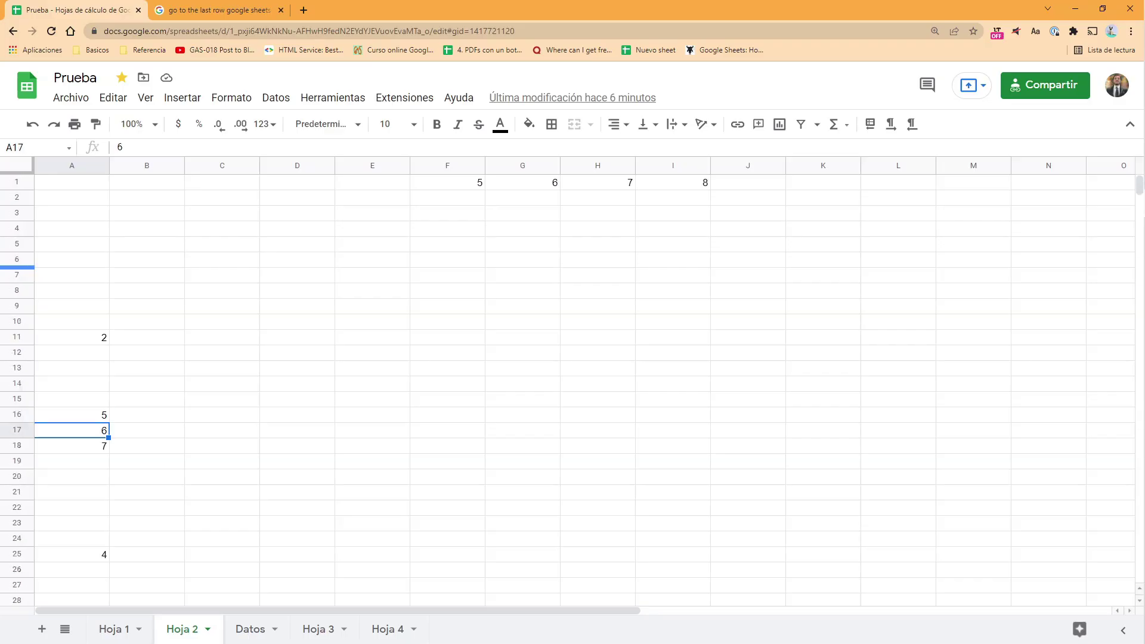
- Move cell by cell down column A past its data, back up the column, and down again
{"action": "key", "text": "Down"}
{"action": "key", "text": "Down"}
{"action": "key", "text": "Down"}
{"action": "key", "text": "Down"}
{"action": "key", "text": "Down"}
{"action": "key", "text": "Down"}
{"action": "key", "text": "Down"}
{"action": "key", "text": "Down"}
{"action": "key", "text": "Down"}
{"action": "key", "text": "Down"}
{"action": "key", "text": "Down"}
{"action": "key", "text": "Down"}
{"action": "key", "text": "Down"}
{"action": "key", "text": "Down"}
{"action": "key", "text": "Down"}
{"action": "key", "text": "Up"}
{"action": "key", "text": "Up"}
{"action": "key", "text": "Up"}
{"action": "key", "text": "Up"}
{"action": "key", "text": "Up"}
{"action": "key", "text": "Up"}
{"action": "key", "text": "Up"}
{"action": "key", "text": "Up"}
{"action": "key", "text": "Up"}
{"action": "key", "text": "Up"}
{"action": "key", "text": "Up"}
{"action": "key", "text": "Up"}
{"action": "key", "text": "Up"}
{"action": "key", "text": "Up"}
{"action": "key", "text": "Up"}
{"action": "key", "text": "Up"}
{"action": "key", "text": "Up"}
{"action": "key", "text": "Up"}
{"action": "key", "text": "Up"}
{"action": "key", "text": "Up"}
{"action": "key", "text": "Down"}
{"action": "key", "text": "Down"}
{"action": "key", "text": "Down"}
{"action": "key", "text": "Down"}
{"action": "key", "text": "Down"}
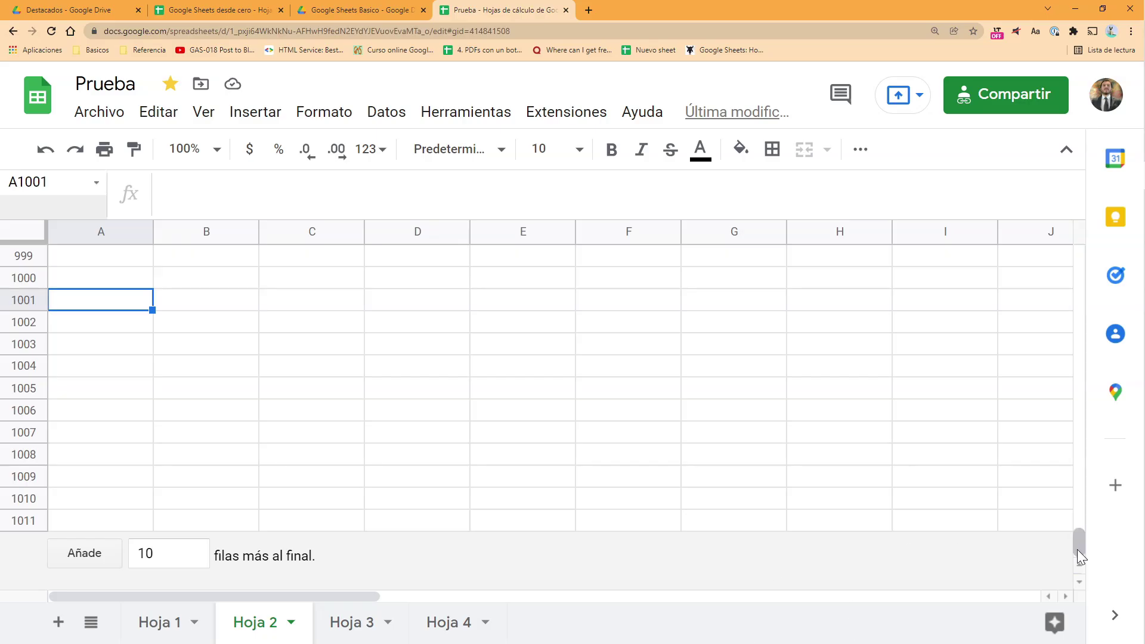
- Delete rows 21 to 1011 from Hoja 2 as one continuous selection
{"action": "left_click", "coordinate": [24, 521]}
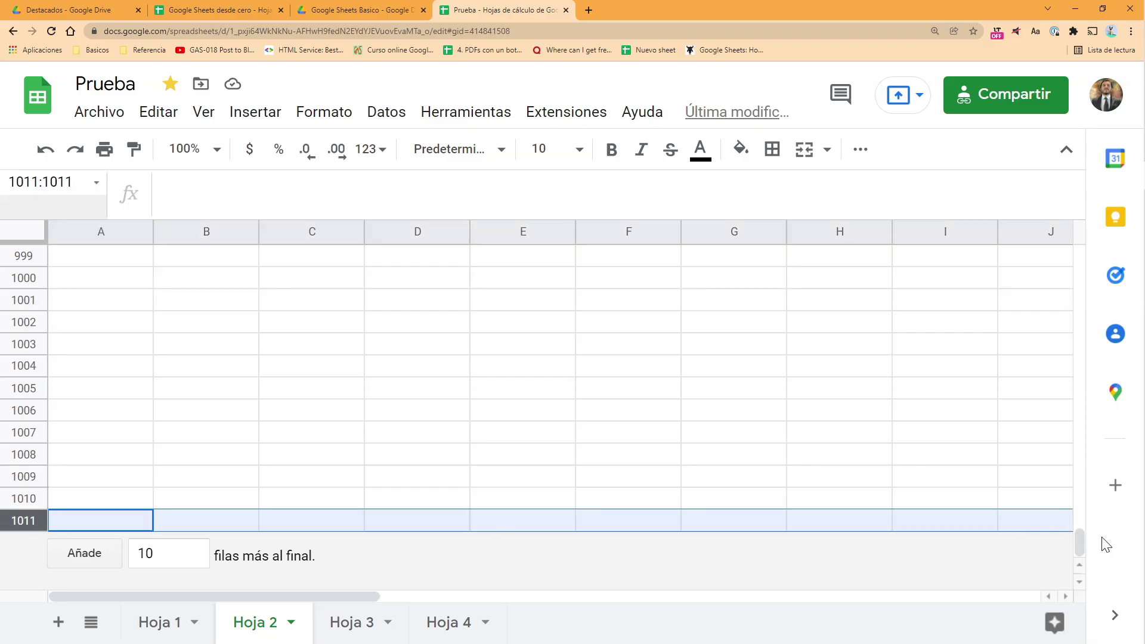
{"action": "left_click_drag", "start_coordinate": [1077, 546], "coordinate": [1044, 269]}
{"action": "scroll", "coordinate": [266, 509], "scroll_direction": "down", "scroll_amount": 3}
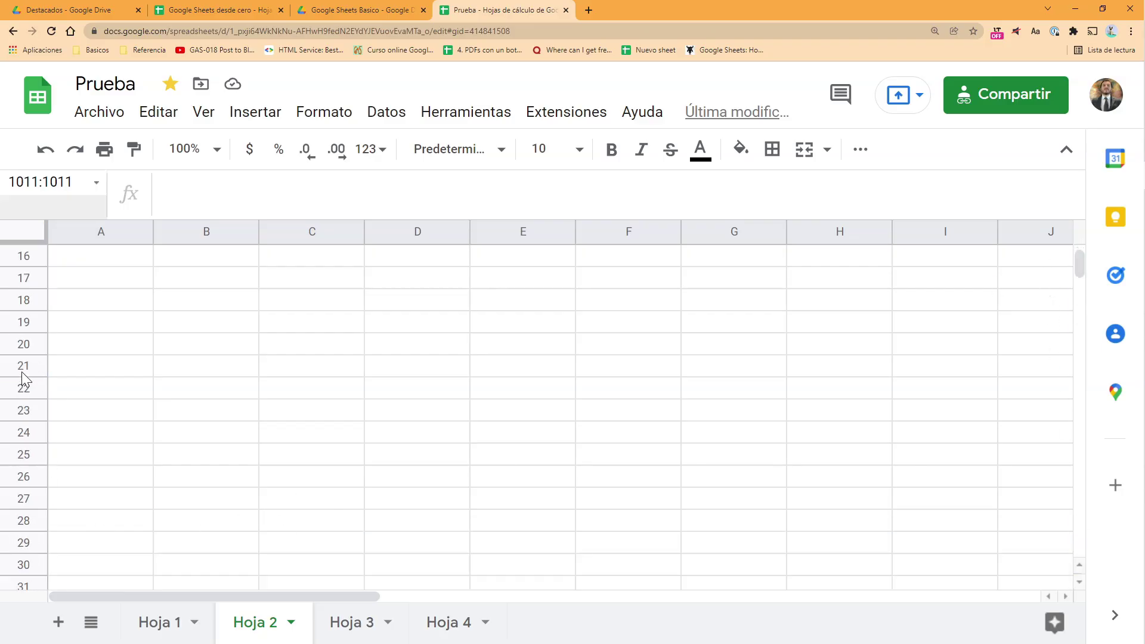
{"action": "left_click", "coordinate": [20, 370], "text": "shift"}
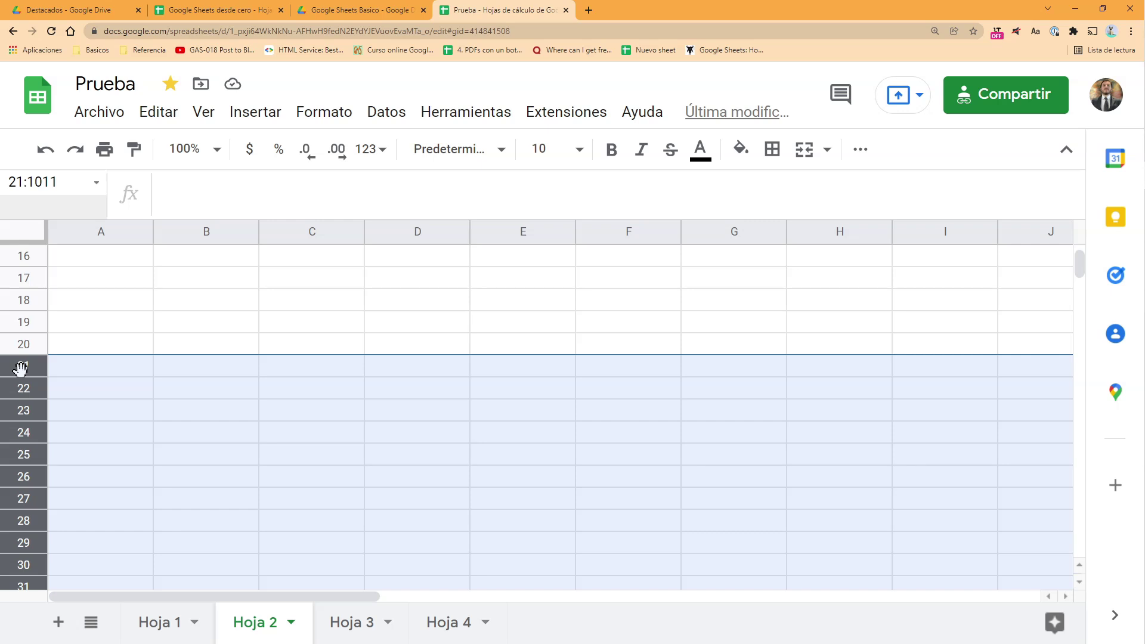
{"action": "scroll", "coordinate": [60, 411], "scroll_direction": "down", "scroll_amount": 1}
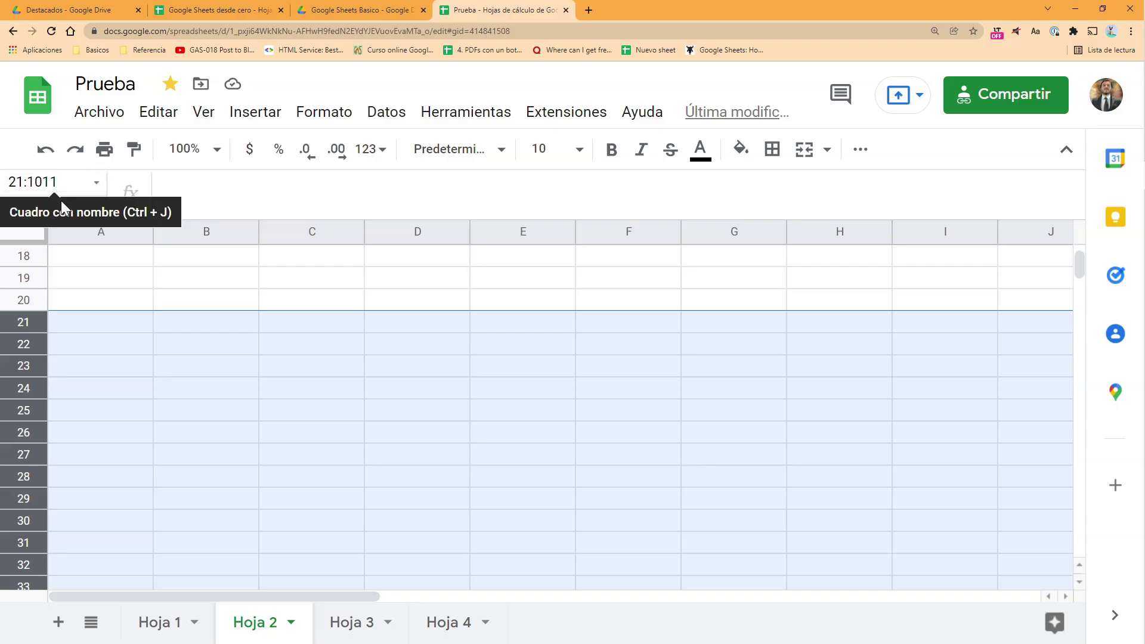
{"action": "right_click", "coordinate": [33, 318]}
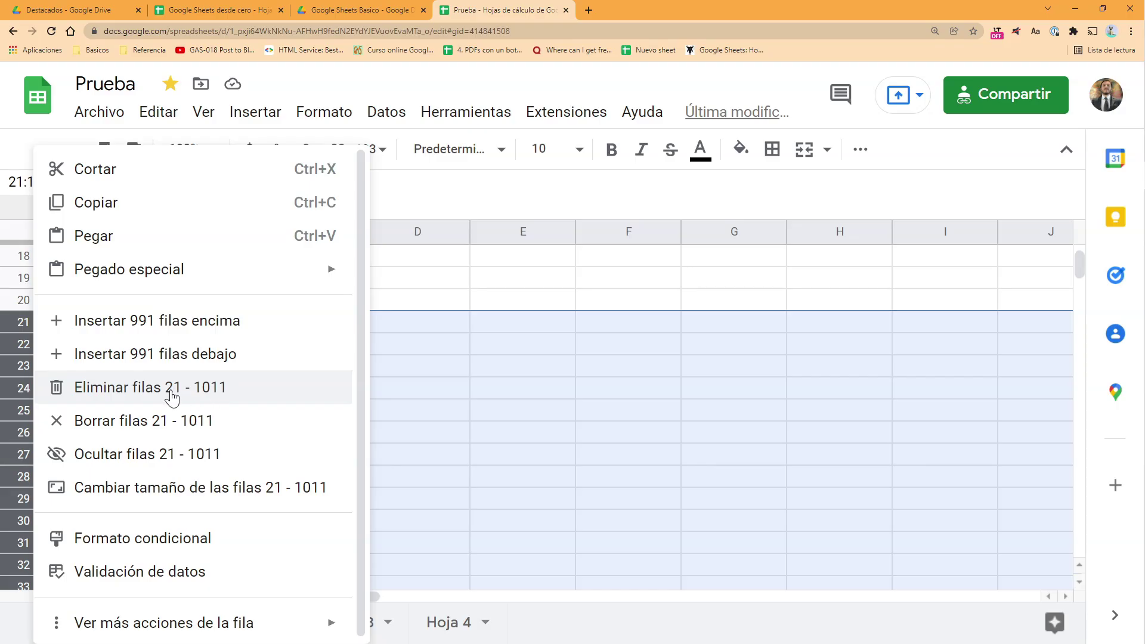
{"action": "left_click", "coordinate": [218, 395]}
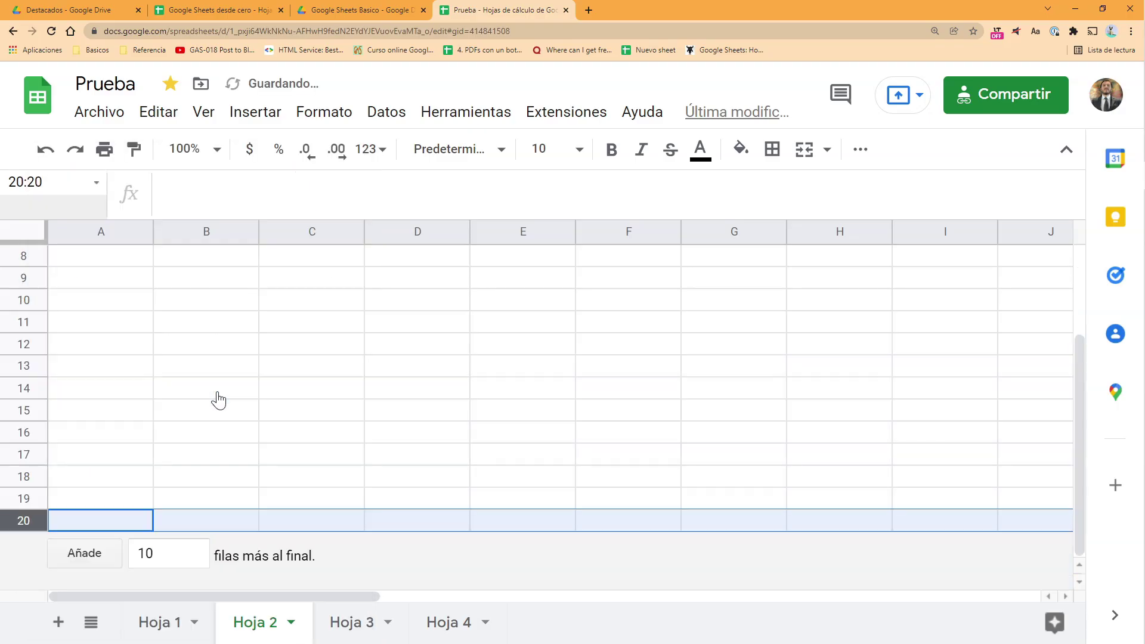
- Delete columns J to AC from Hoja 2 as one continuous selection
{"action": "scroll", "coordinate": [251, 454], "scroll_direction": "up", "scroll_amount": 3}
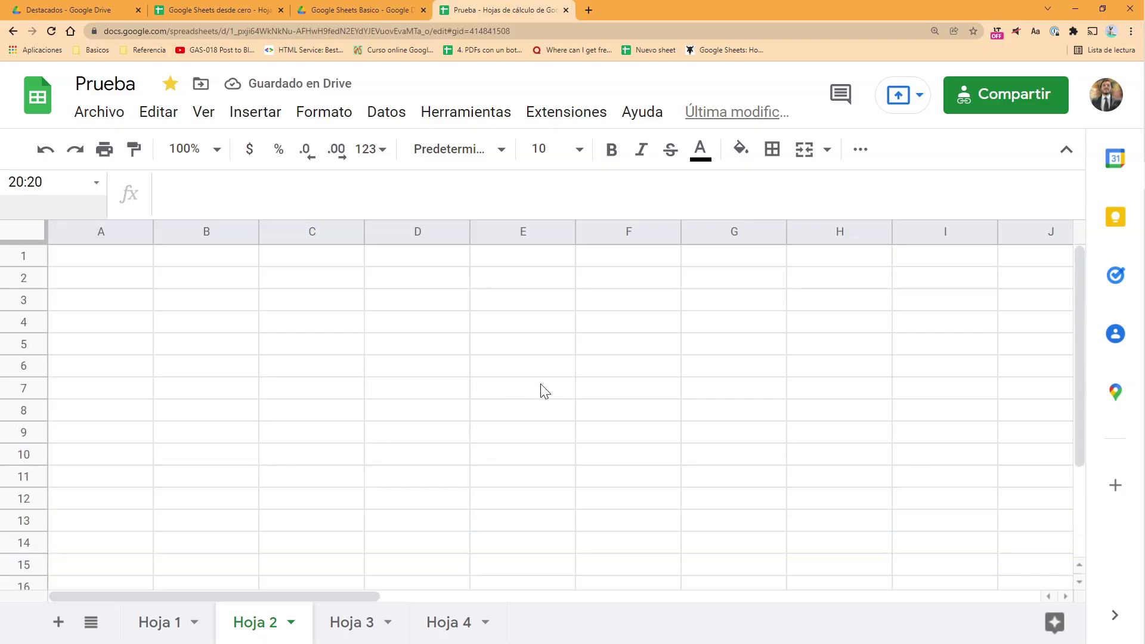
{"action": "left_click", "coordinate": [1027, 229]}
{"action": "left_click_drag", "start_coordinate": [307, 597], "coordinate": [1108, 580]}
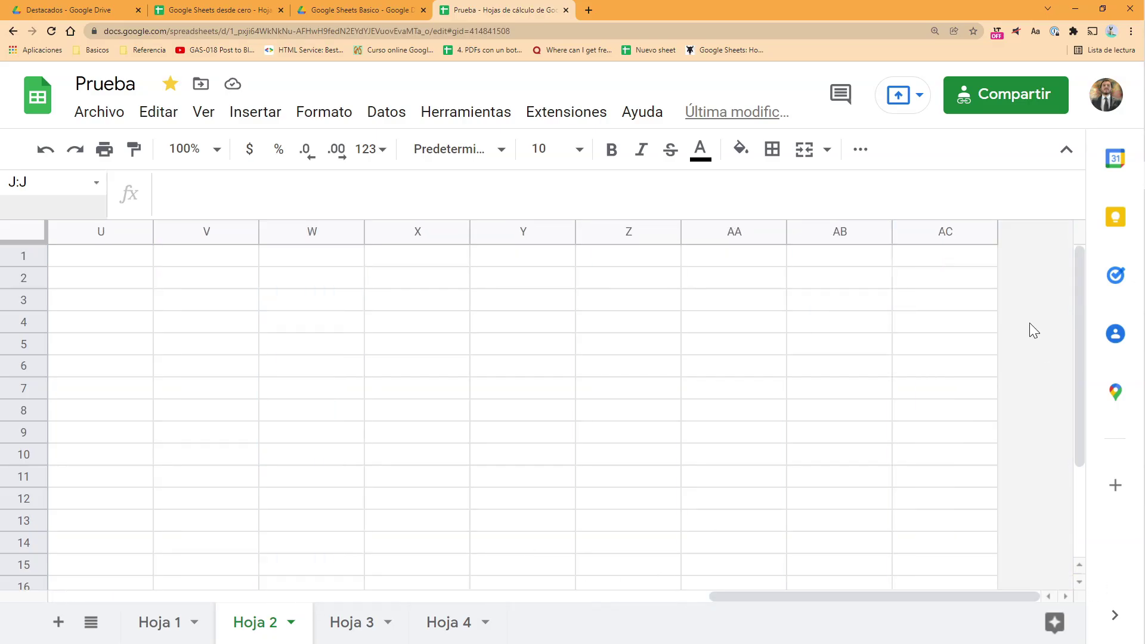
{"action": "left_click", "coordinate": [929, 228], "text": "shift"}
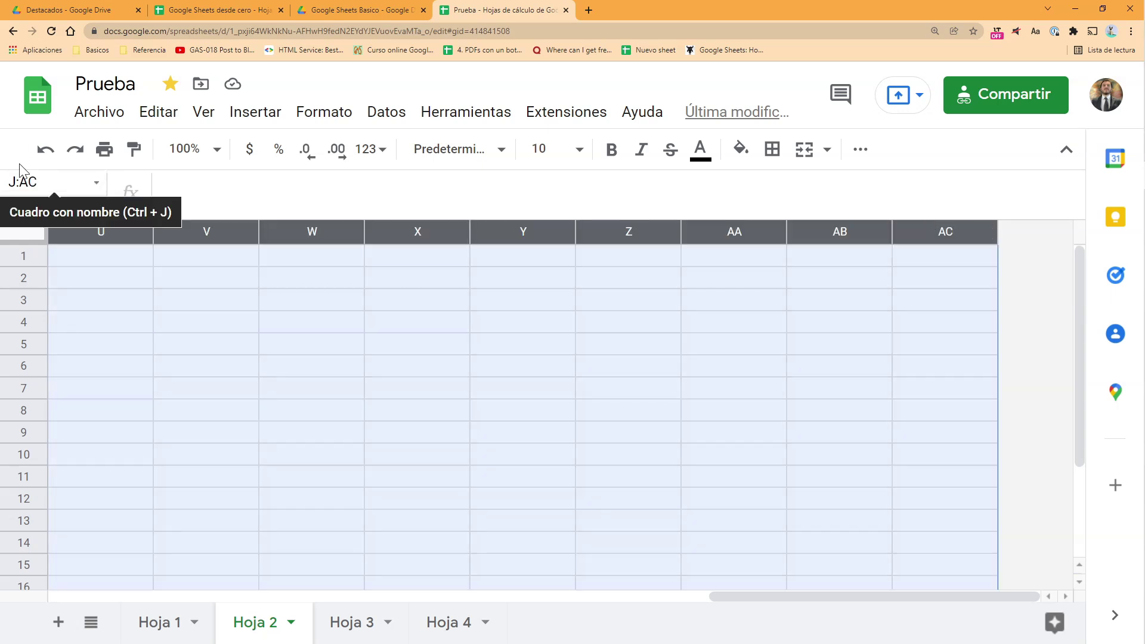
{"action": "right_click", "coordinate": [834, 230]}
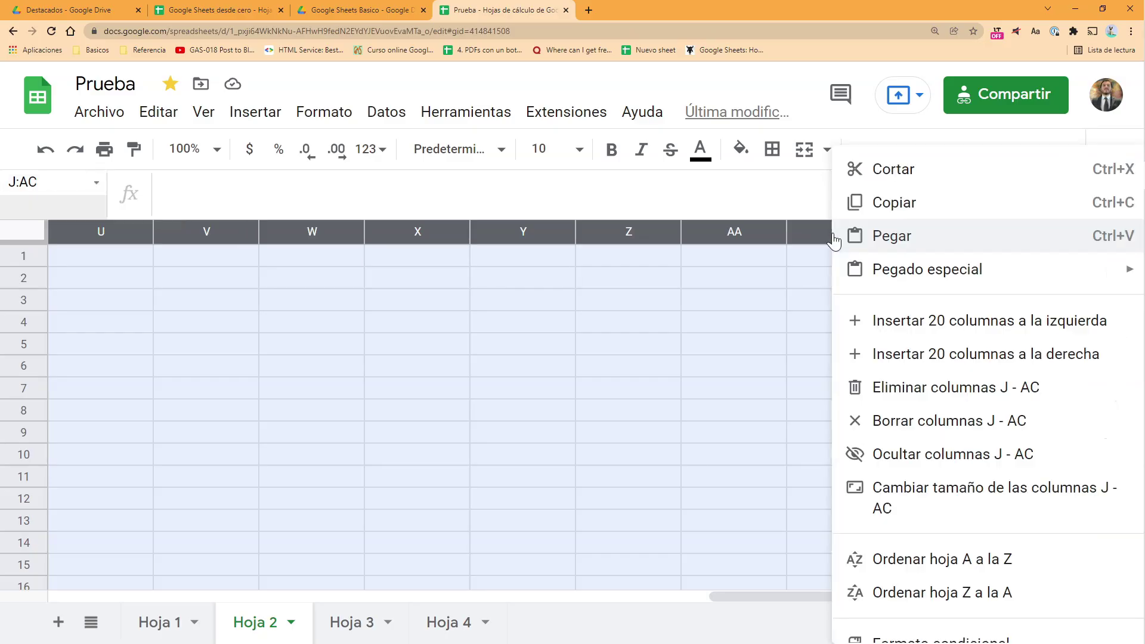
{"action": "left_click", "coordinate": [888, 388]}
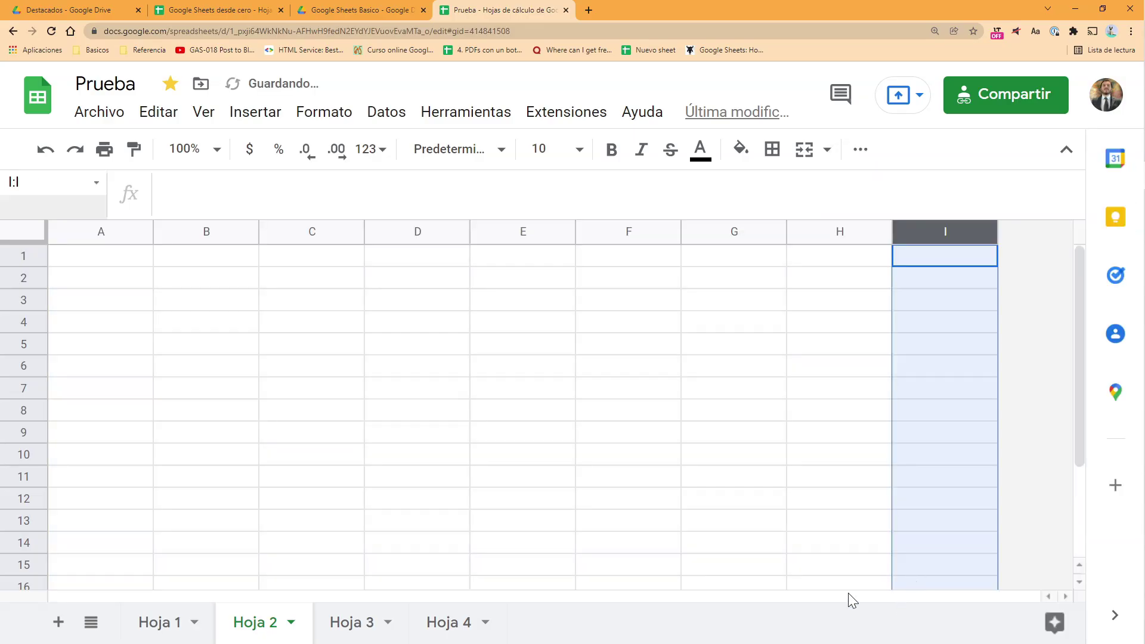
- Select cell D8 and examine the extent of the remaining grid from its first row to its last
{"action": "left_click", "coordinate": [450, 414]}
{"action": "scroll", "coordinate": [442, 441], "scroll_direction": "down", "scroll_amount": 3}
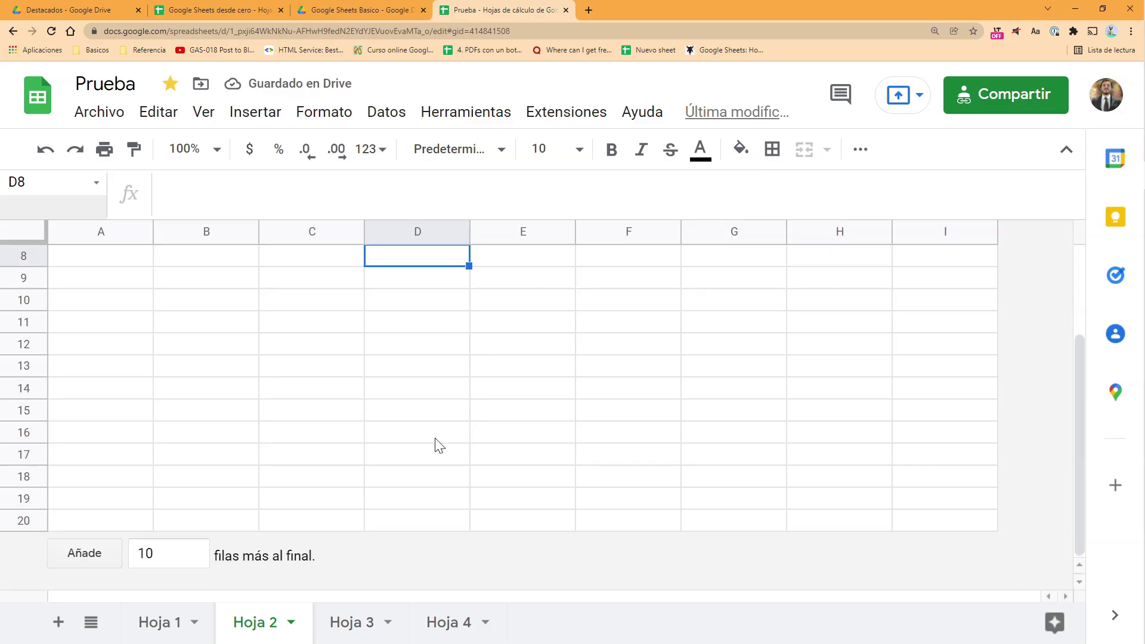
{"action": "scroll", "coordinate": [439, 448], "scroll_direction": "up", "scroll_amount": 2}
{"action": "scroll", "coordinate": [440, 449], "scroll_direction": "down", "scroll_amount": 3}
{"action": "scroll", "coordinate": [441, 450], "scroll_direction": "up", "scroll_amount": 3}
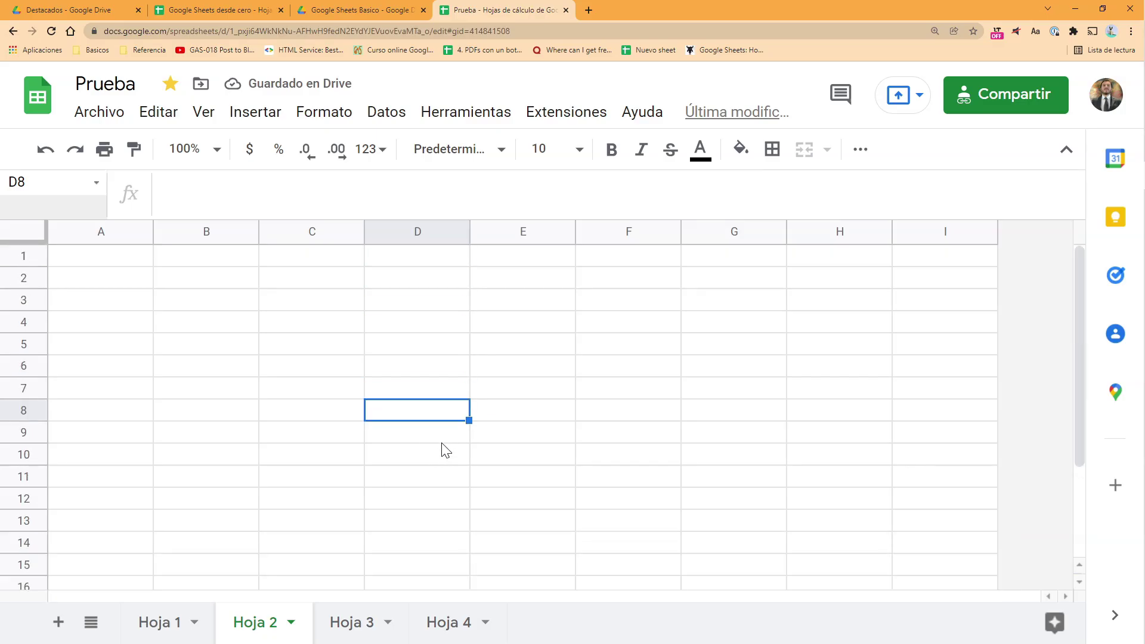
{"action": "scroll", "coordinate": [442, 448], "scroll_direction": "down", "scroll_amount": 2}
{"action": "scroll", "coordinate": [433, 450], "scroll_direction": "down", "scroll_amount": 2}
{"action": "scroll", "coordinate": [430, 450], "scroll_direction": "up", "scroll_amount": 3}
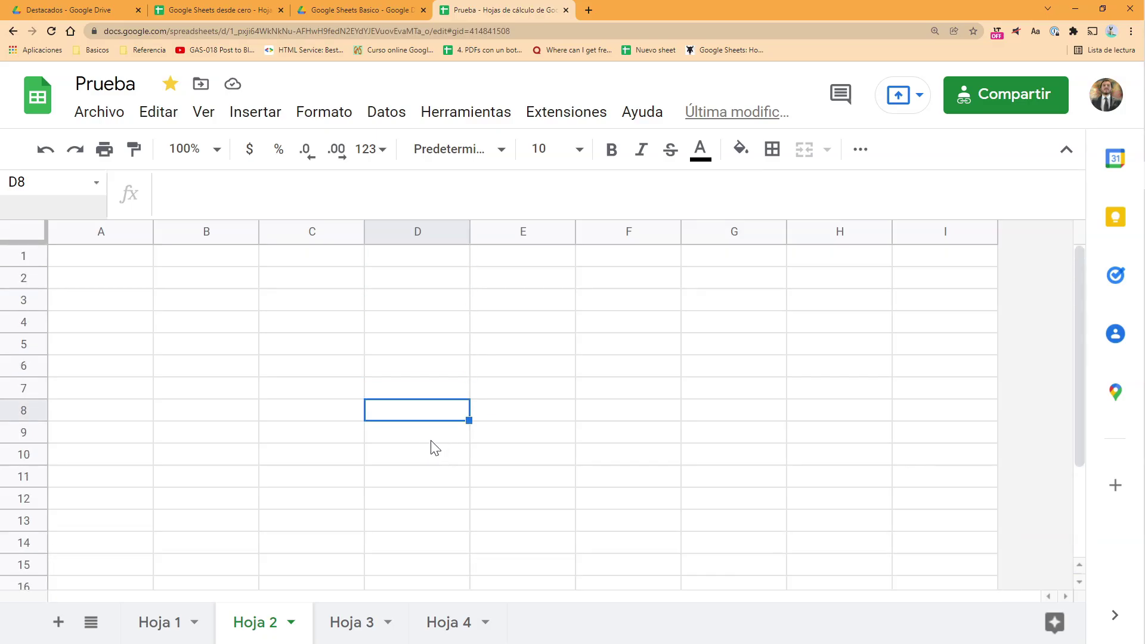
- Move cell by cell from B1 to B2, across row 2 and back, and down column B
{"action": "left_click", "coordinate": [207, 256]}
{"action": "key", "text": "Down"}
{"action": "key", "text": "Right"}
{"action": "key", "text": "Right"}
{"action": "key", "text": "Right"}
{"action": "key", "text": "Right"}
{"action": "key", "text": "Right"}
{"action": "key", "text": "Right"}
{"action": "key", "text": "Right"}
{"action": "key", "text": "Left"}
{"action": "key", "text": "Left"}
{"action": "key", "text": "Left"}
{"action": "key", "text": "Left"}
{"action": "key", "text": "Left"}
{"action": "key", "text": "Left"}
{"action": "key", "text": "Left"}
{"action": "key", "text": "Left"}
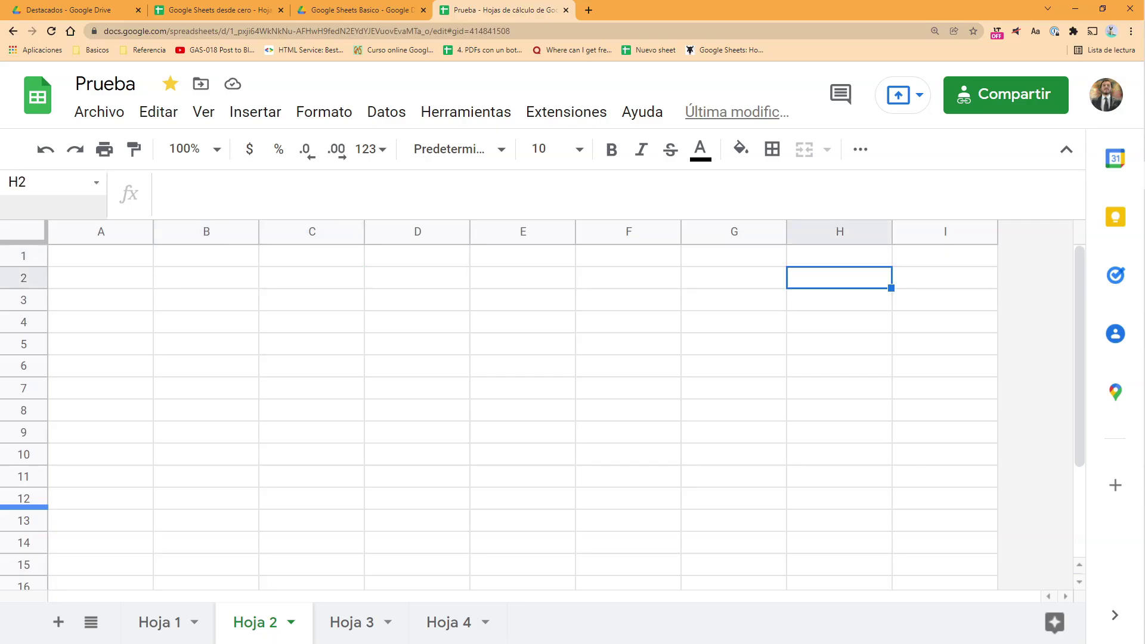
{"action": "key", "text": "Right"}
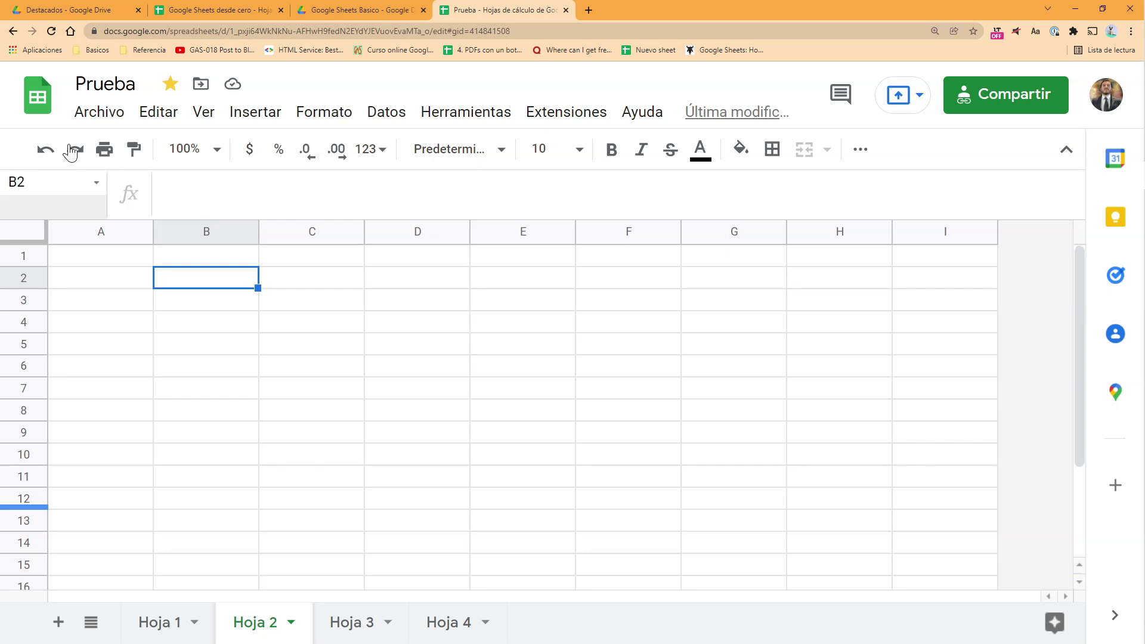
{"action": "key", "text": "Down"}
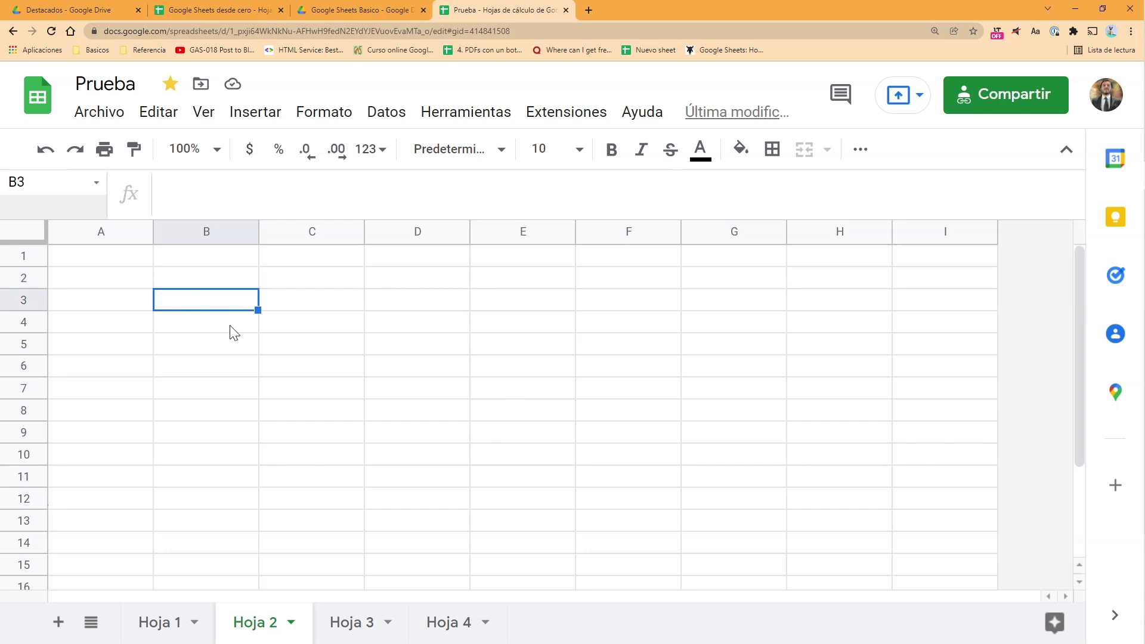
{"action": "key", "text": "Down"}
{"action": "key", "text": "Down"}
- Enter five people's first names in cells C2 to C6, one per cell
{"action": "left_click", "coordinate": [344, 341]}
{"action": "left_click", "coordinate": [356, 284]}
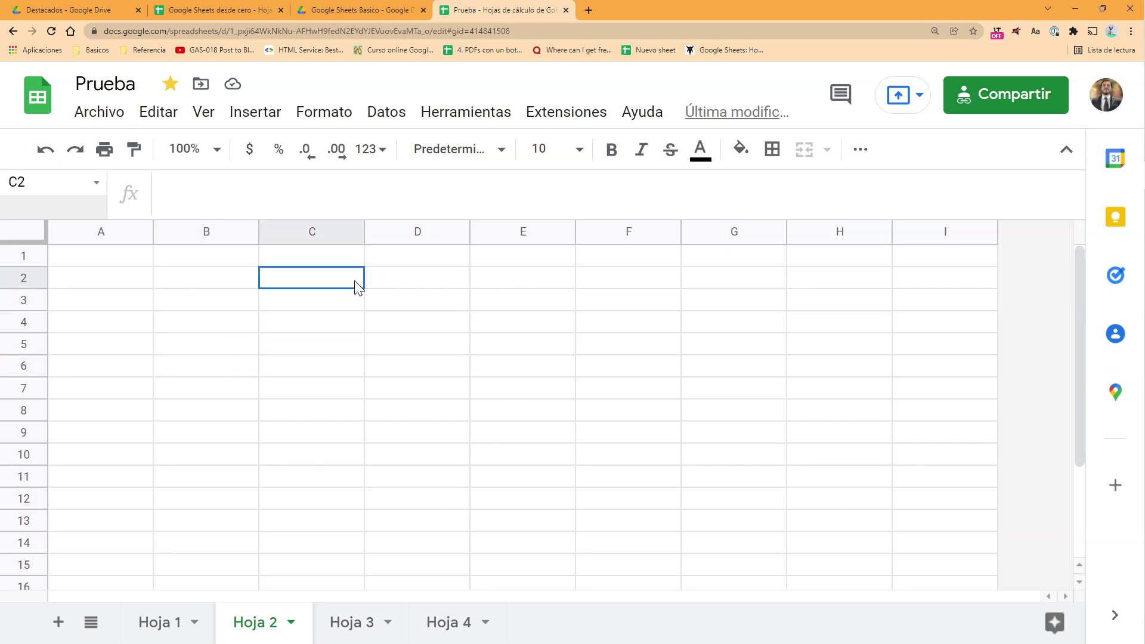
{"action": "type", "text": "Juanito"}
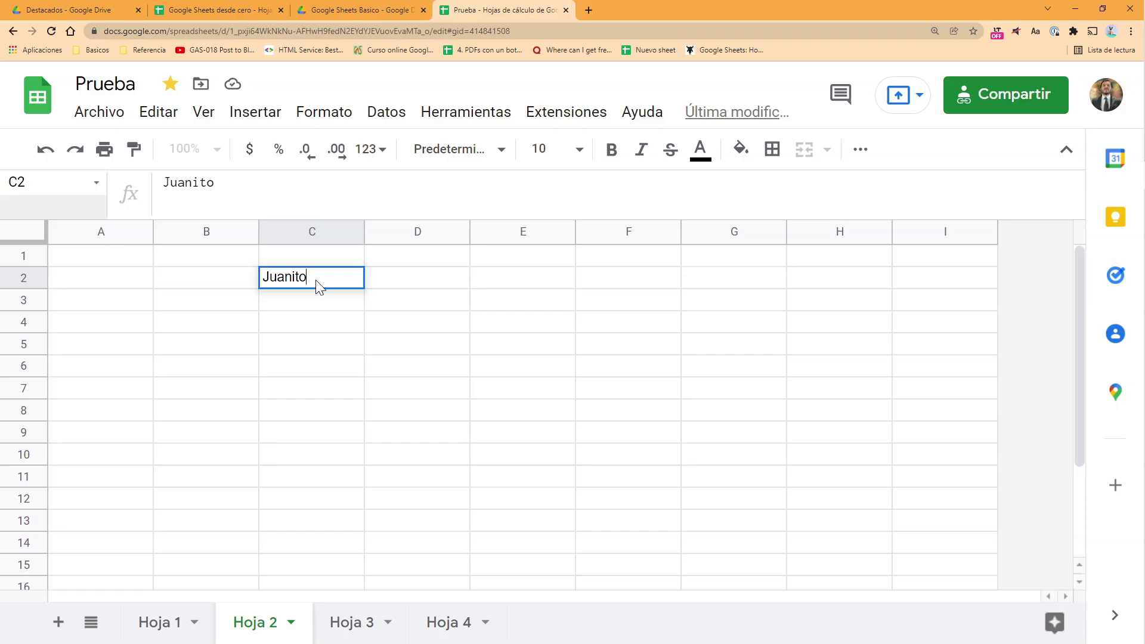
{"action": "key", "text": "Return"}
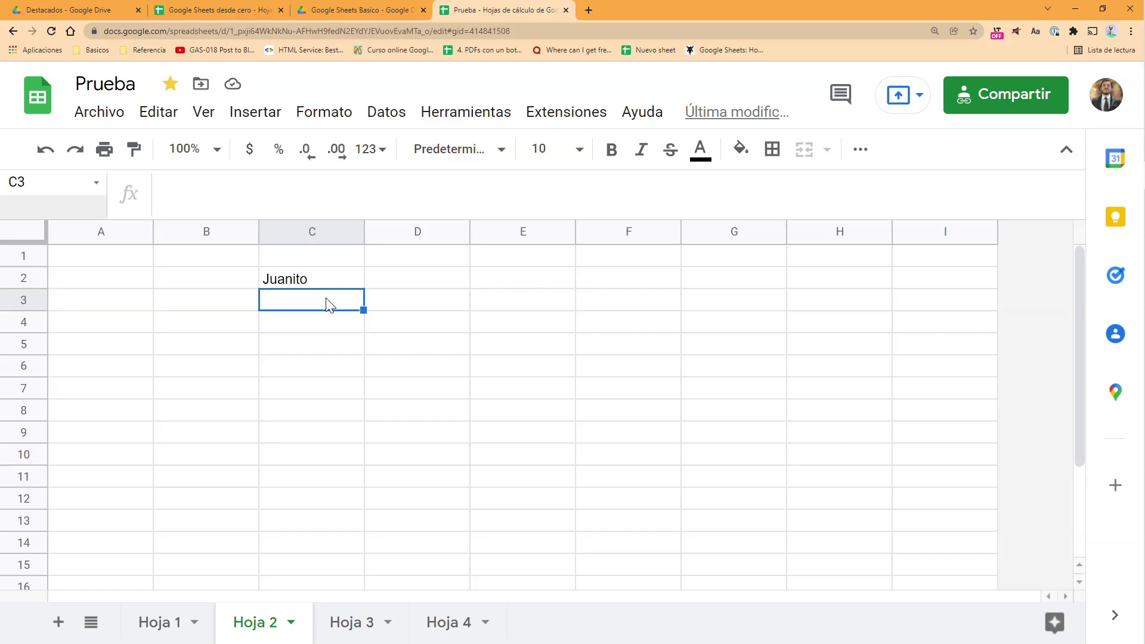
{"action": "type", "text": "Pedrito"}
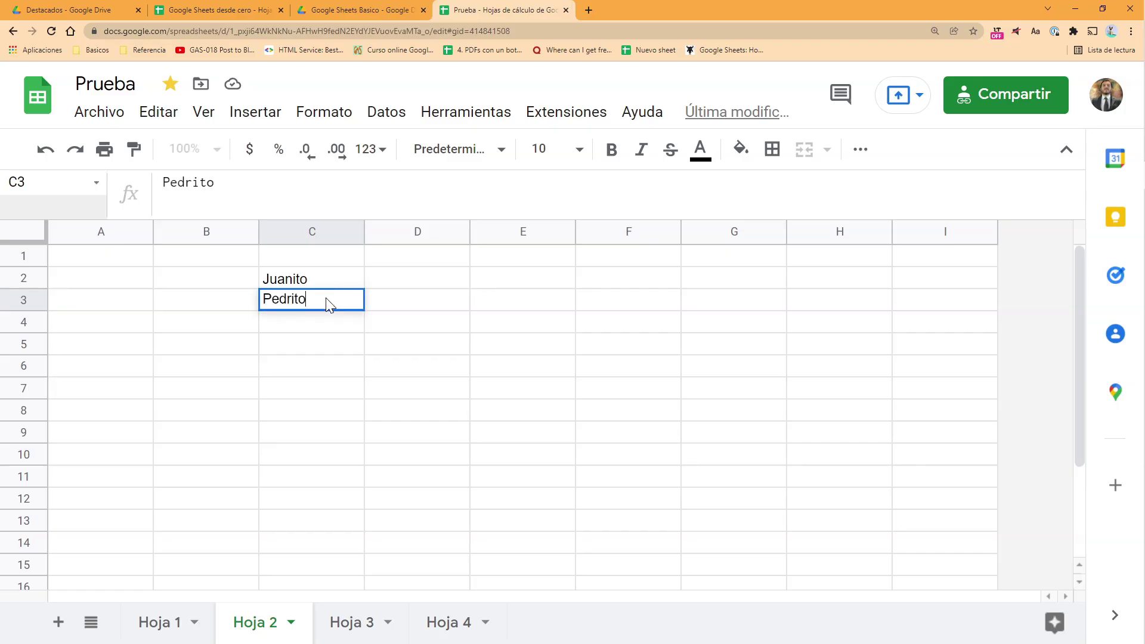
{"action": "key", "text": "Return"}
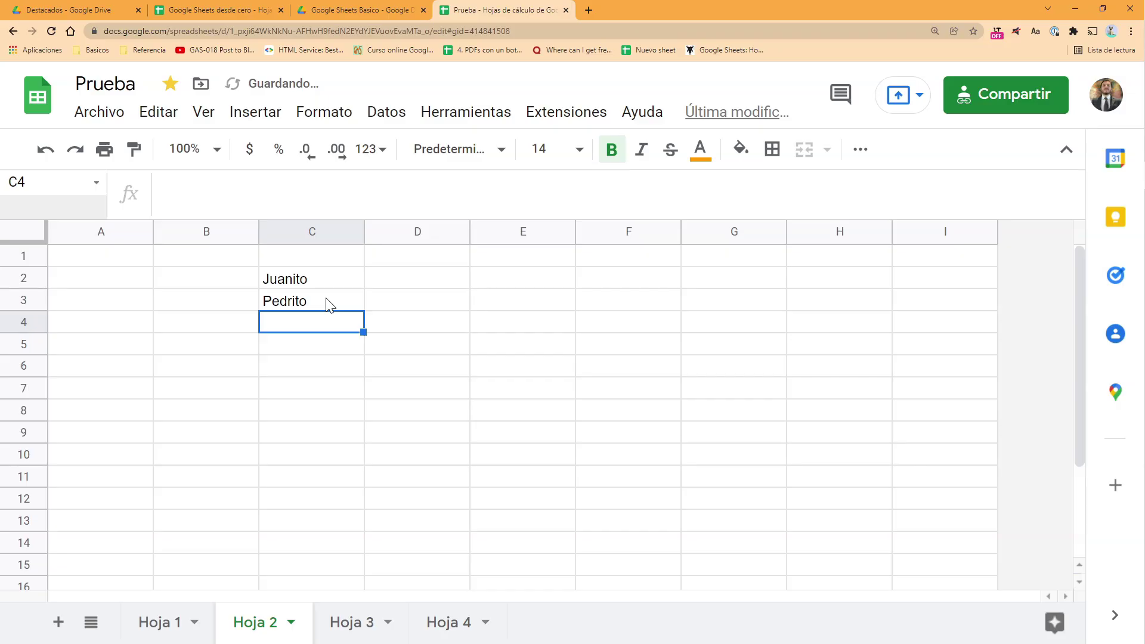
{"action": "type", "text": "Maria"}
{"action": "key", "text": "Return"}
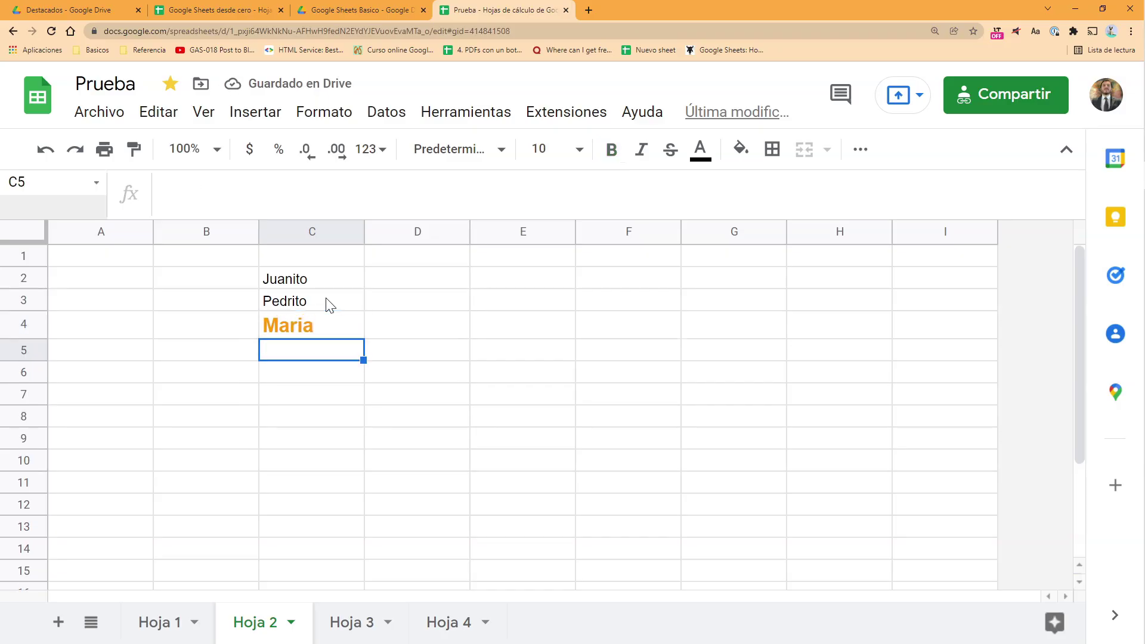
{"action": "type", "text": "Sandra"}
{"action": "key", "text": "Return"}
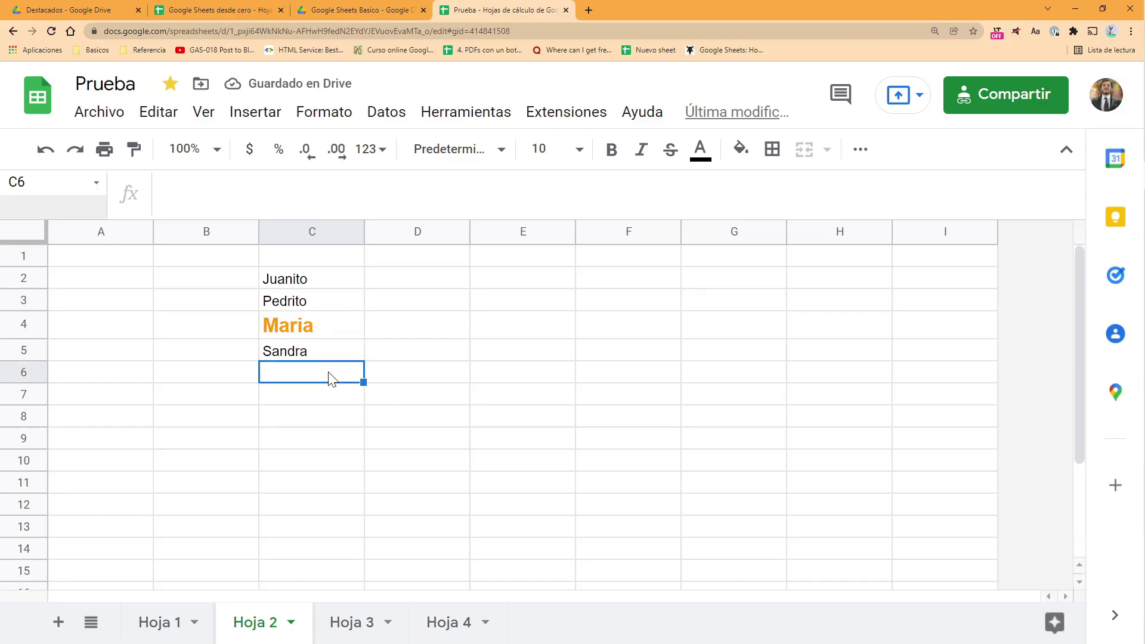
{"action": "type", "text": "Santiago"}
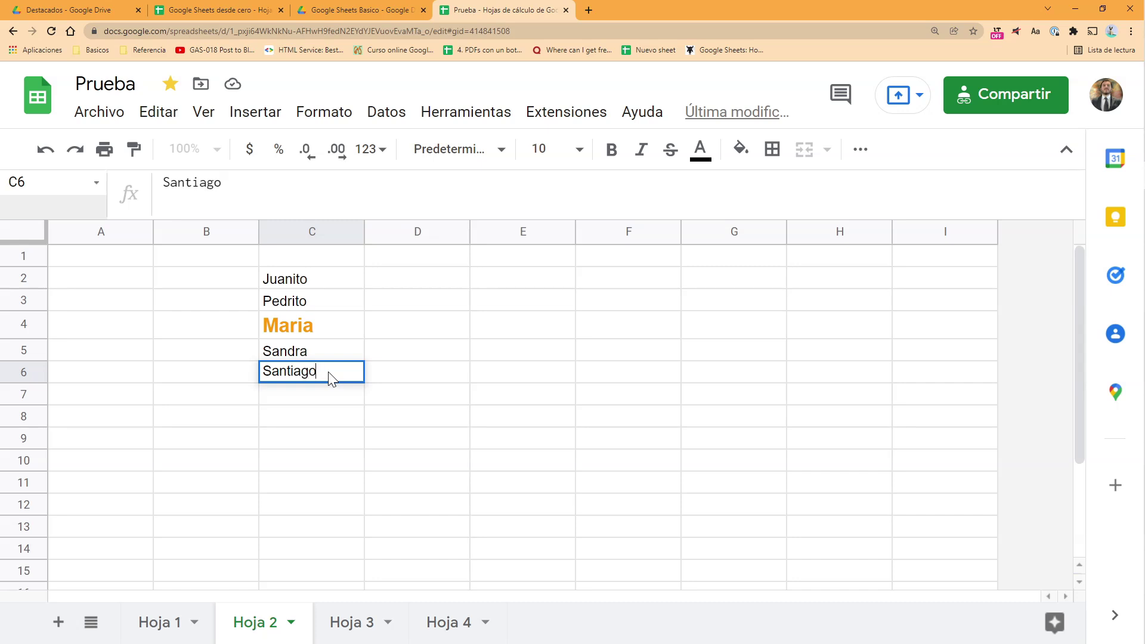
{"action": "key", "text": "Tab"}
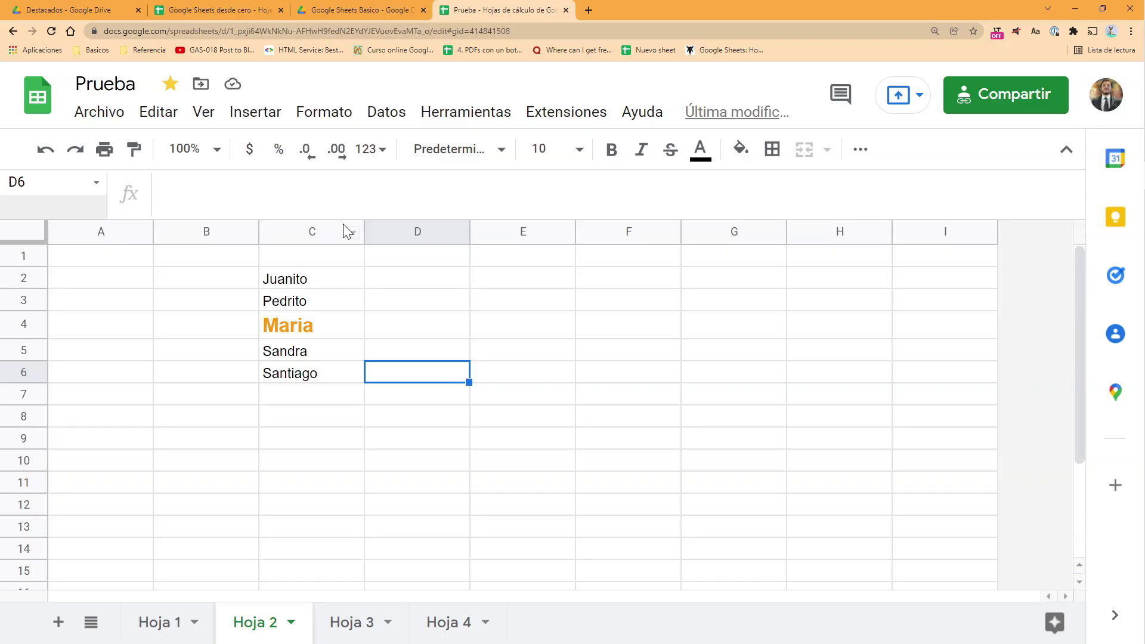
{"action": "left_click", "coordinate": [407, 280]}
{"action": "left_click", "coordinate": [500, 285]}
{"action": "left_click", "coordinate": [328, 378]}
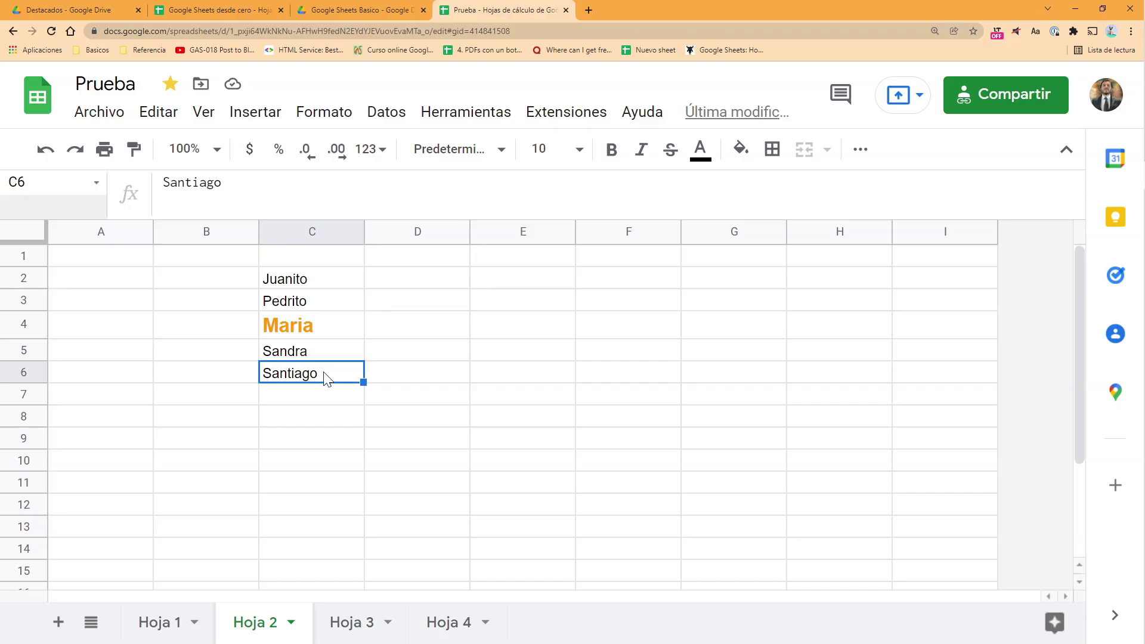
{"action": "left_click", "coordinate": [312, 283]}
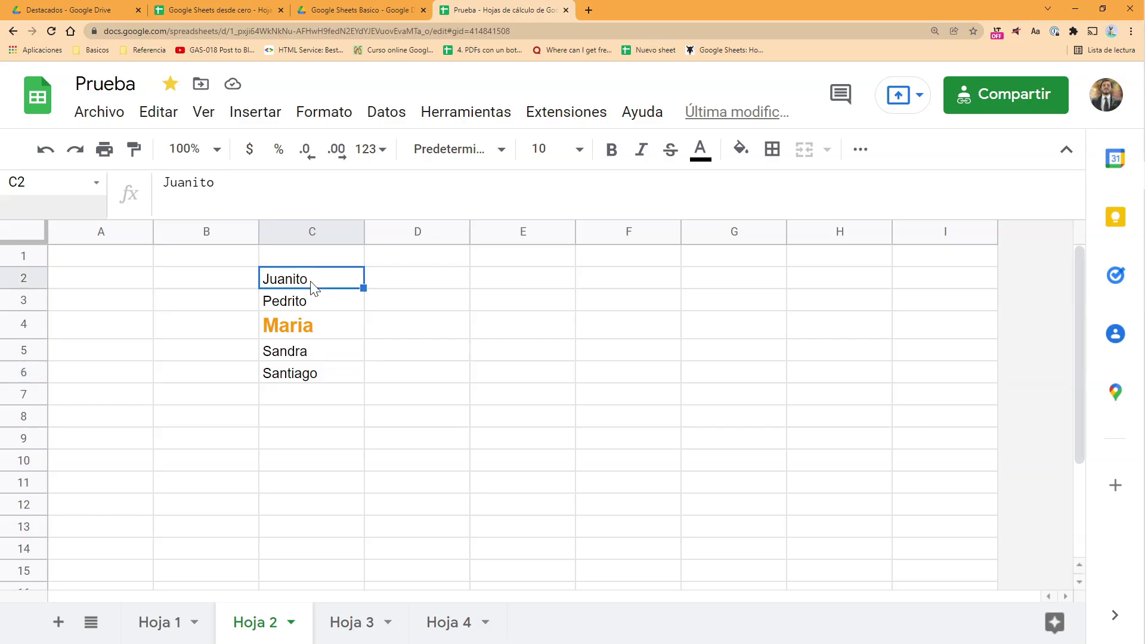
{"action": "type", "text": "T"}
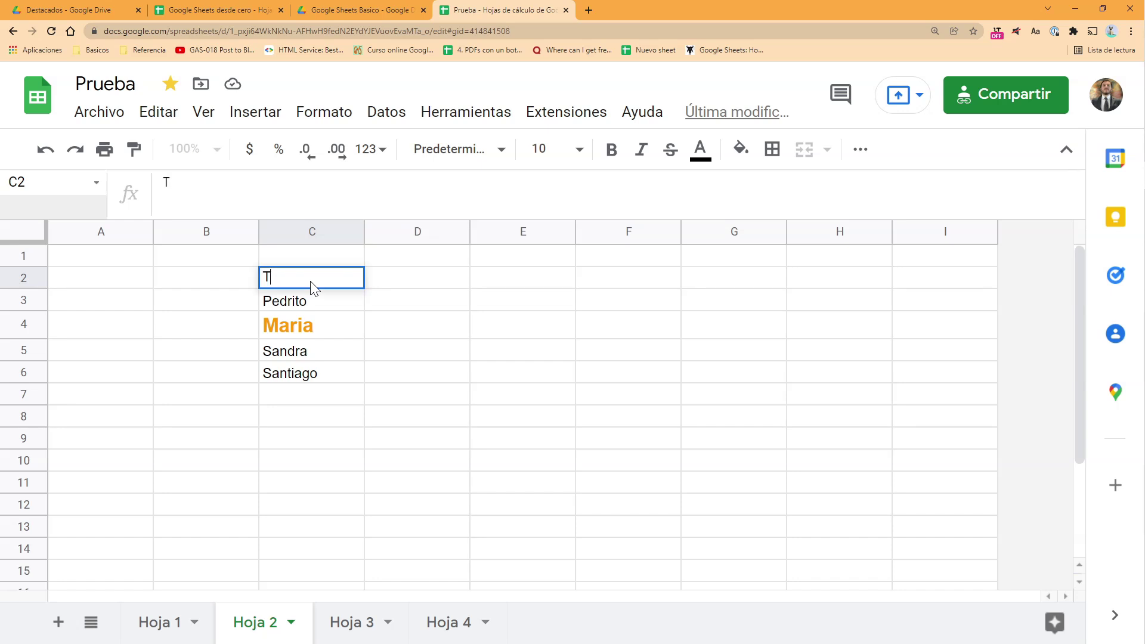
{"action": "key", "text": "Escape"}
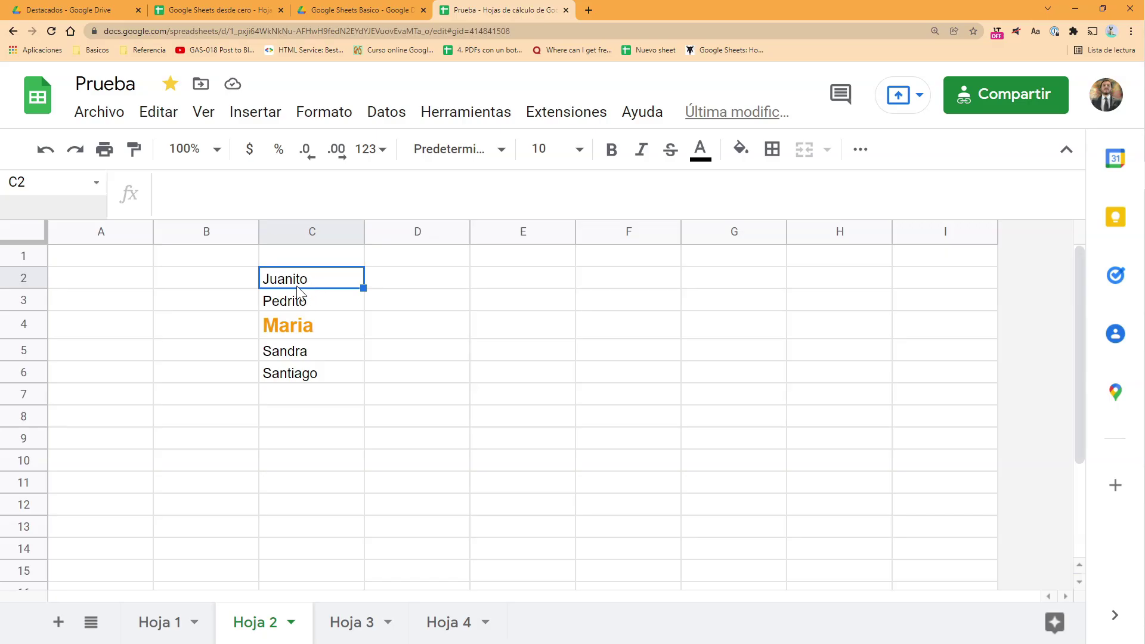
- Add a surname after the existing first name in cell C2 and in cell C3
{"action": "double_click", "coordinate": [297, 287]}
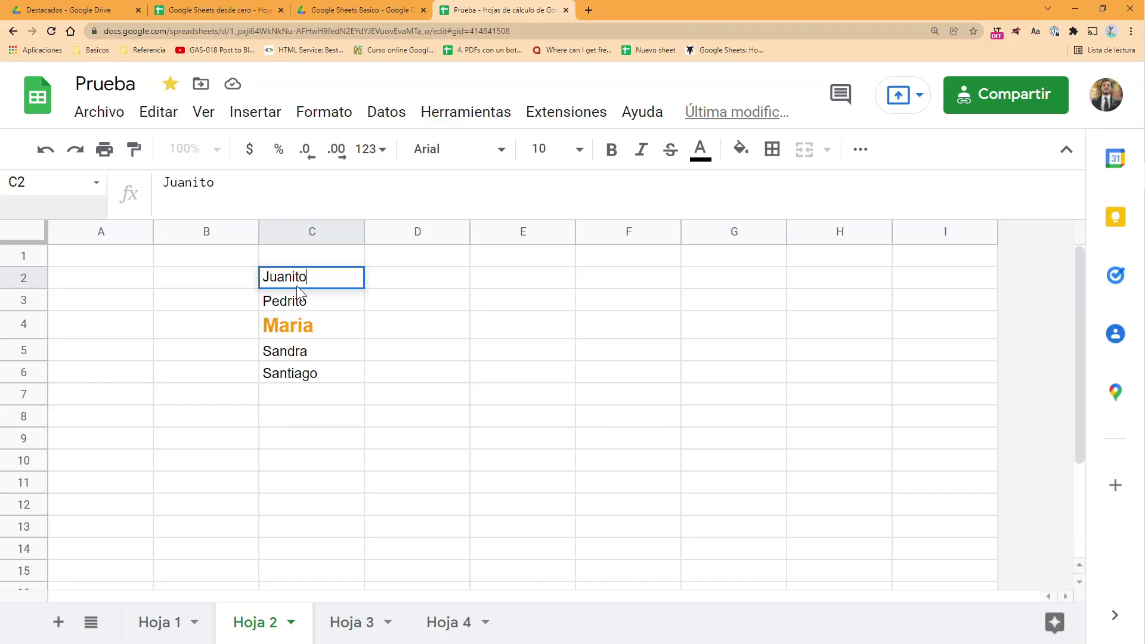
{"action": "type", "text": "Guzman"}
{"action": "key", "text": "Return"}
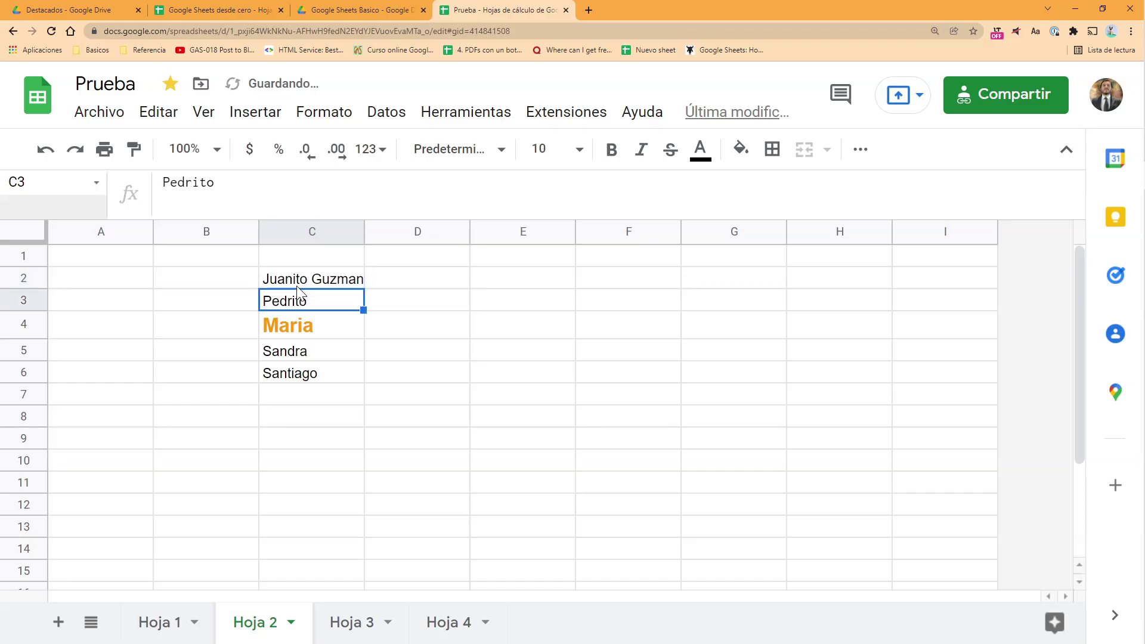
{"action": "key", "text": "F2"}
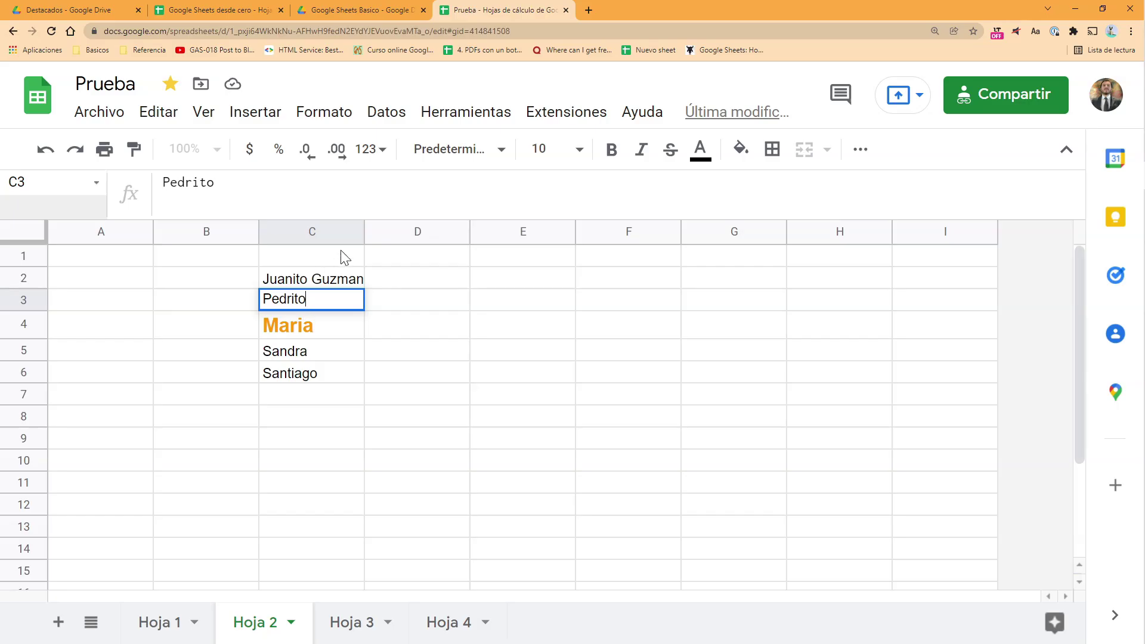
{"action": "type", "text": "Perez"}
{"action": "key", "text": "Return"}
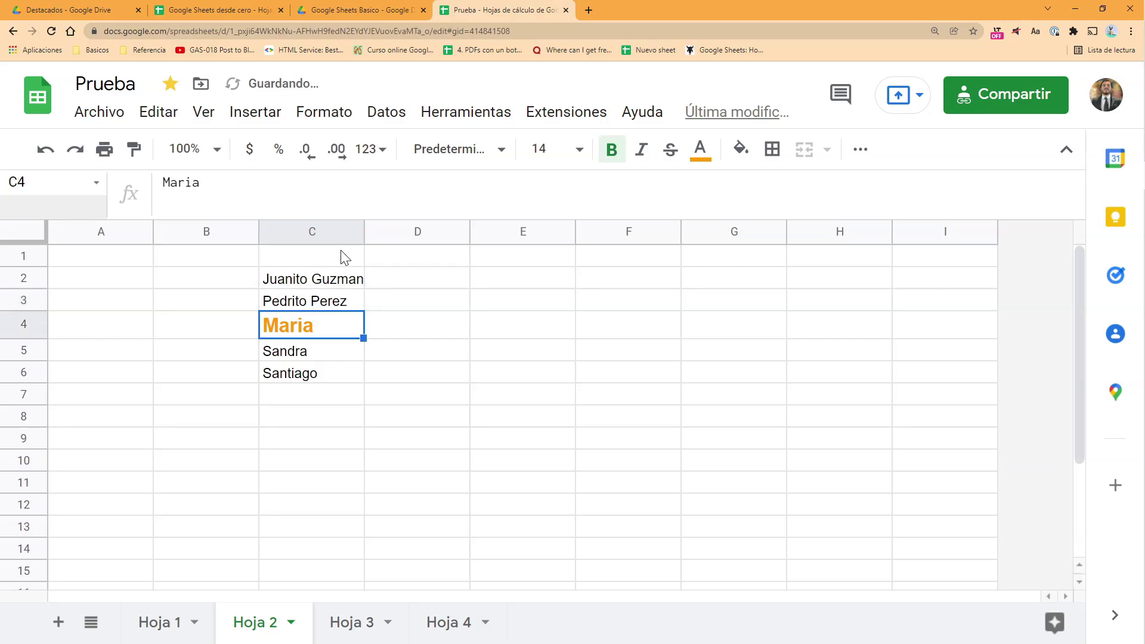
- Add a surname after the first name in cells C4 and C5, and fit column C's width to its contents
{"action": "double_click", "coordinate": [321, 338]}
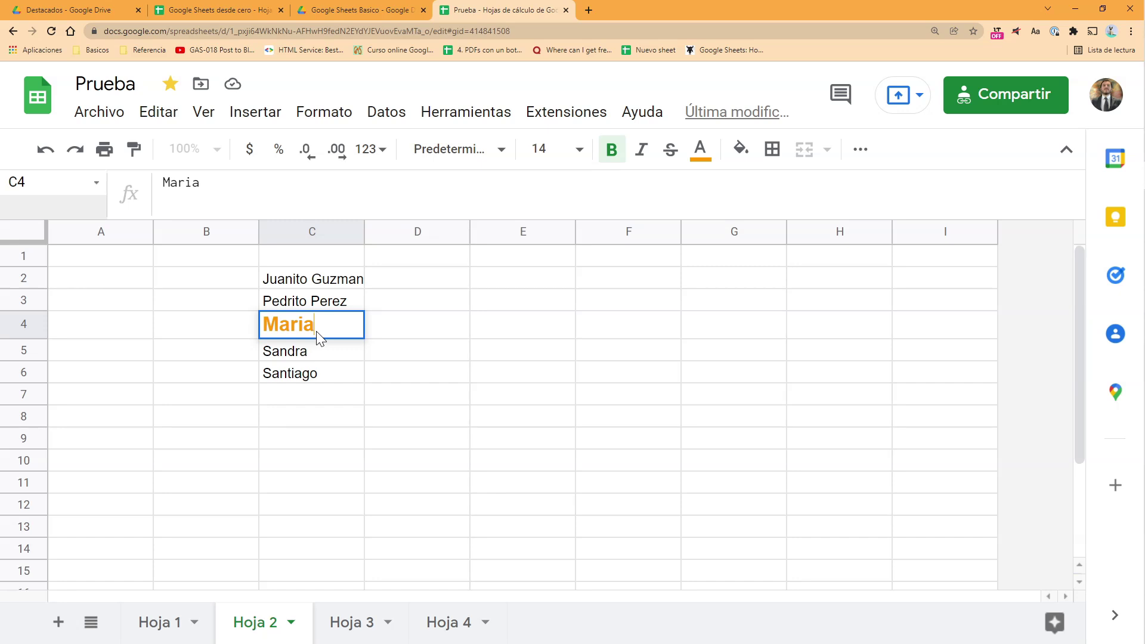
{"action": "type", "text": "Sanchez"}
{"action": "key", "text": "Return"}
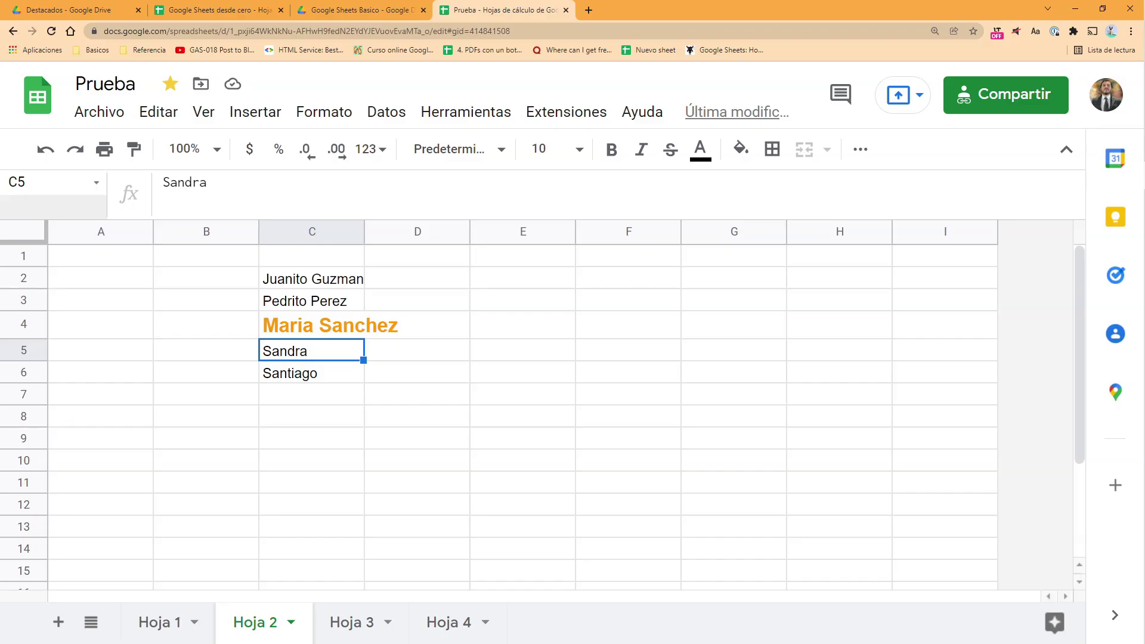
{"action": "key", "text": "F2"}
{"action": "type", "text": "Martinez"}
{"action": "key", "text": "Return"}
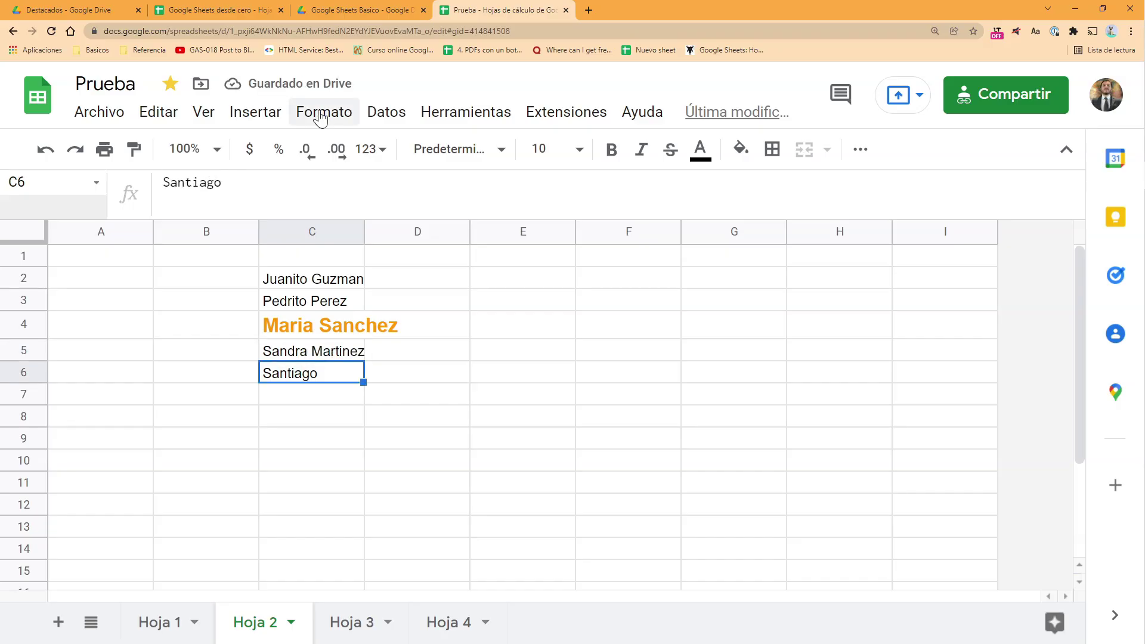
{"action": "left_click_drag", "start_coordinate": [363, 231], "coordinate": [363, 231]}
{"action": "double_click", "coordinate": [363, 232]}
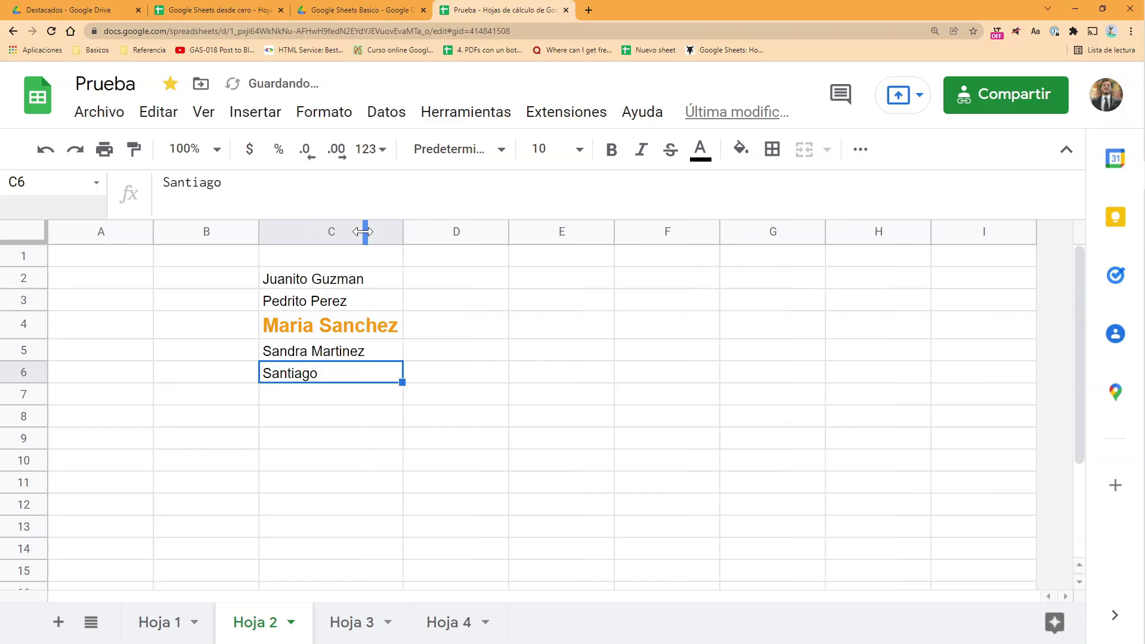
- Enter the numbers 24, 12, 14, 18 and 23 in cells D2 to D6, one per cell
{"action": "left_click", "coordinate": [438, 284]}
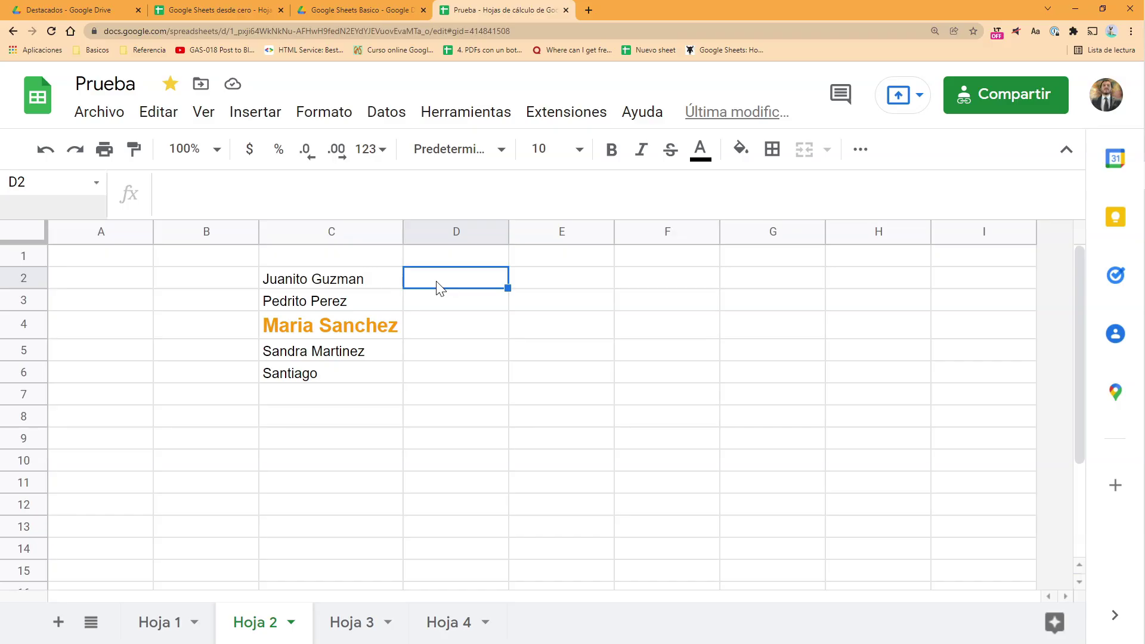
{"action": "type", "text": "24"}
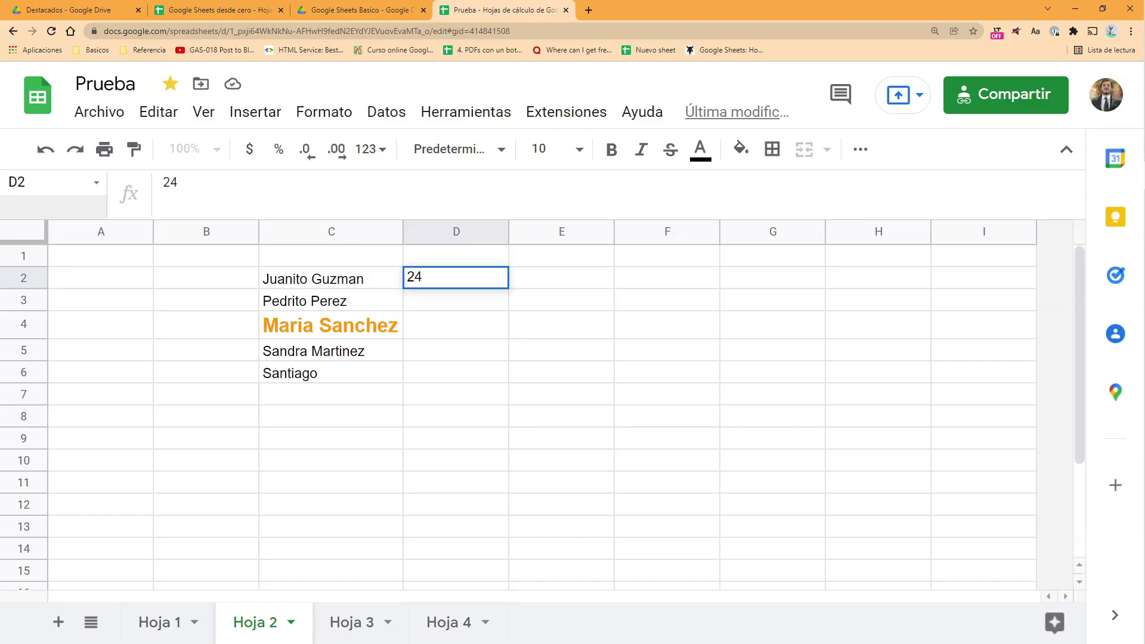
{"action": "key", "text": "Return"}
{"action": "type", "text": "12"}
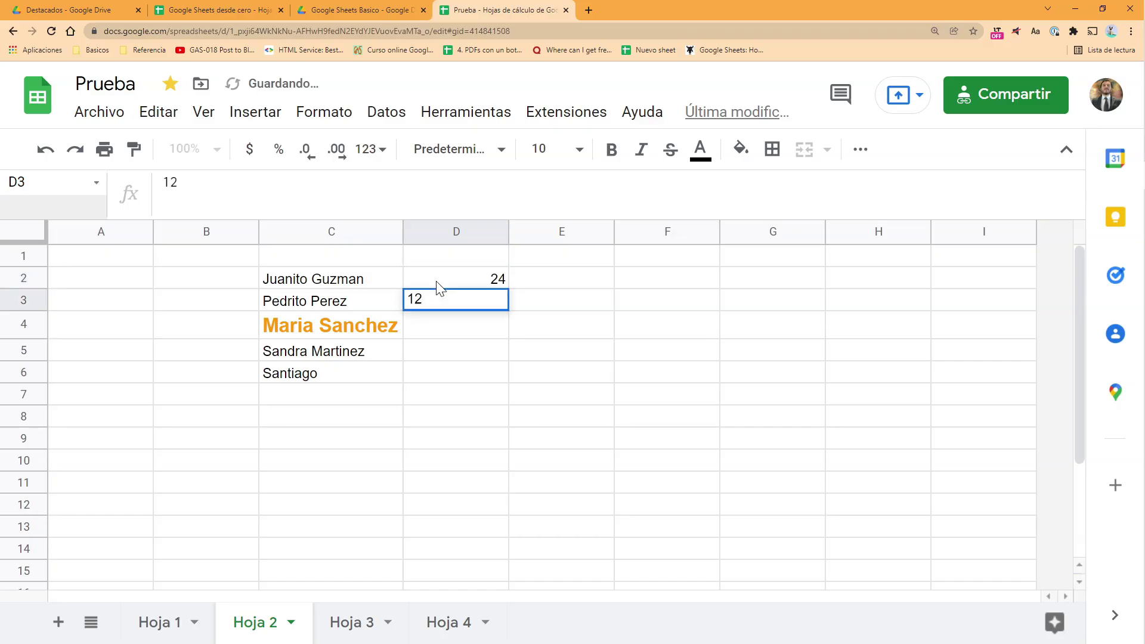
{"action": "key", "text": "Return"}
{"action": "type", "text": "14"}
{"action": "key", "text": "Return"}
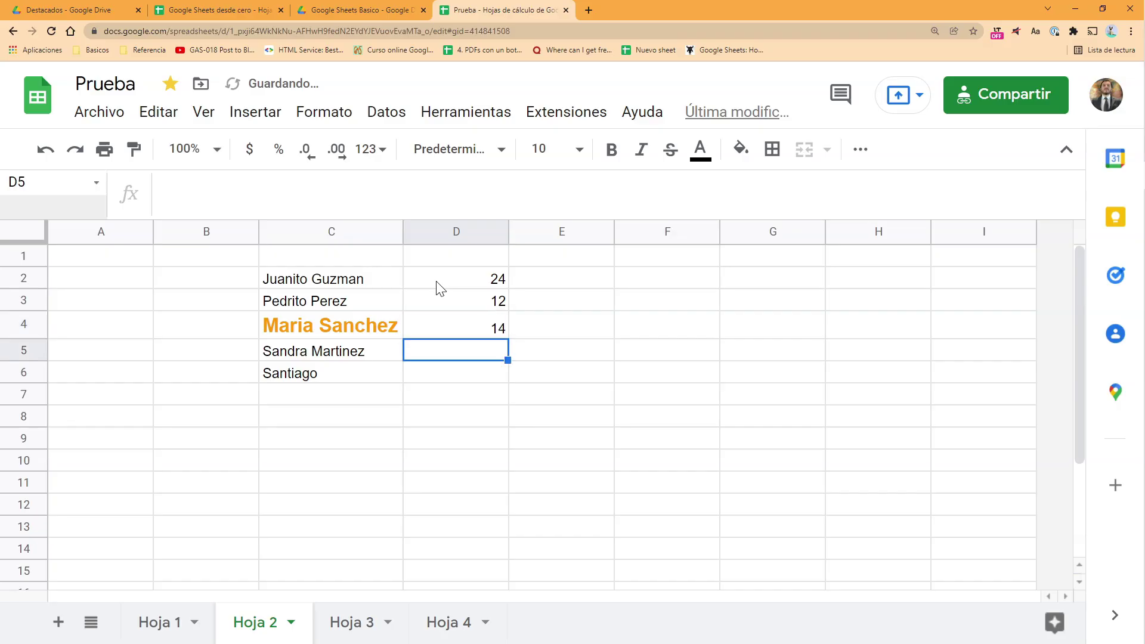
{"action": "type", "text": "18"}
{"action": "key", "text": "Return"}
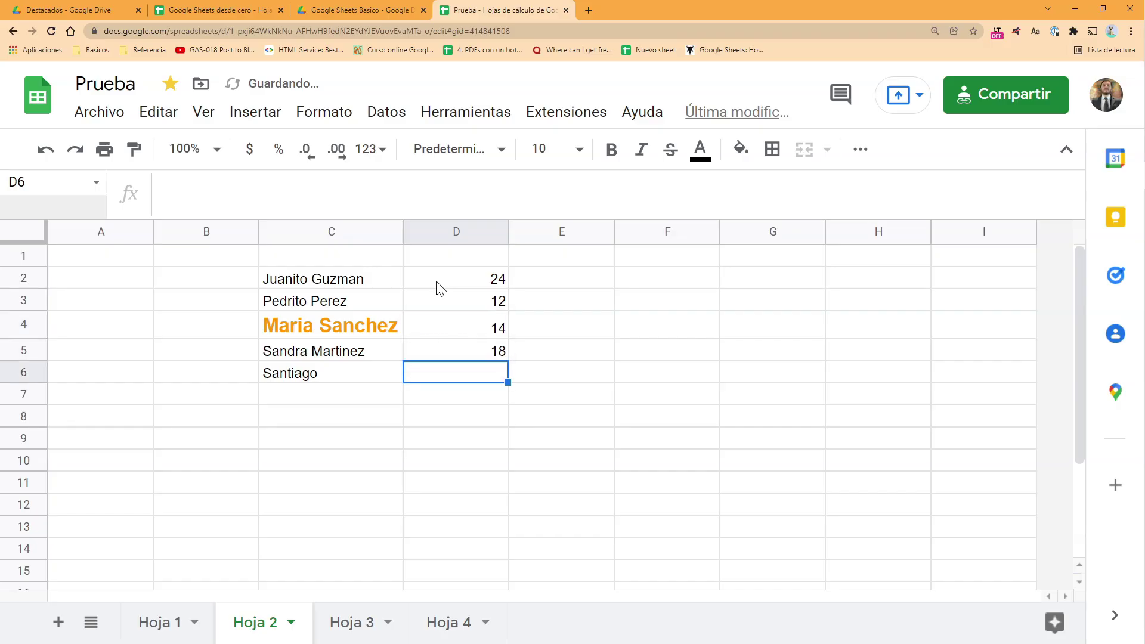
{"action": "type", "text": "23"}
{"action": "key", "text": "Return"}
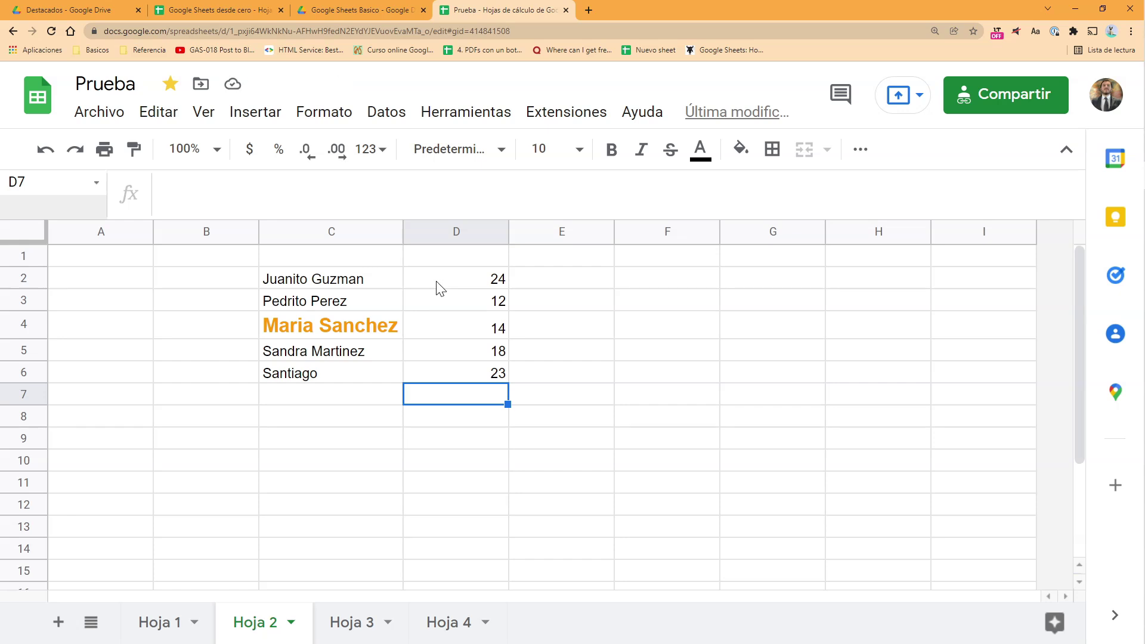
- Narrow column D and enter the text "Introducción a Google Sheets" in cell E2
{"action": "left_click", "coordinate": [489, 281]}
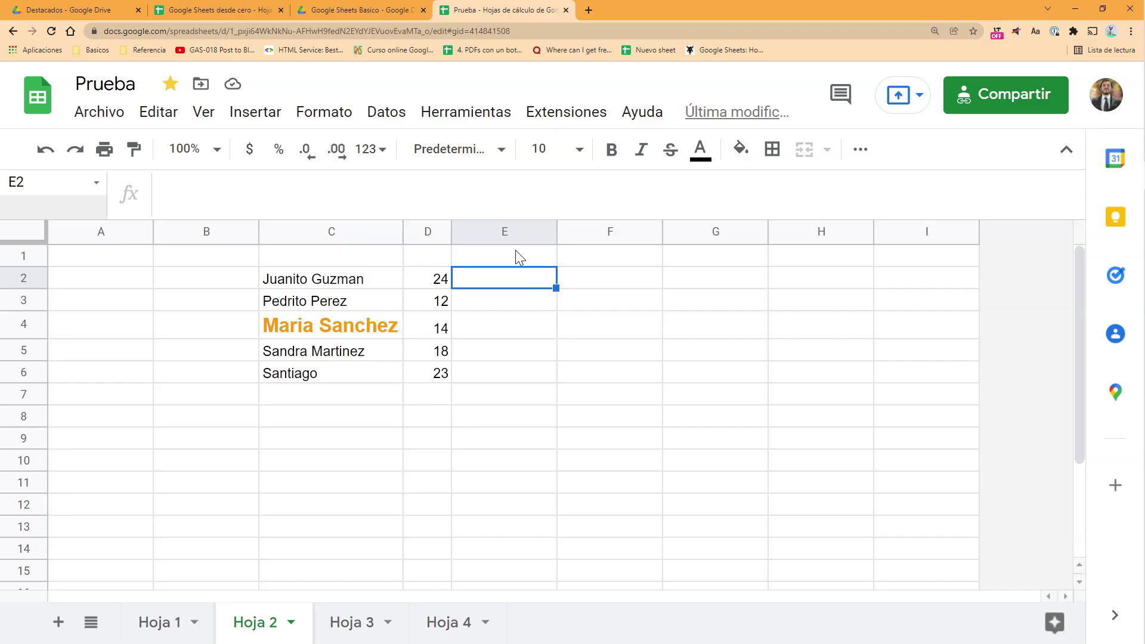
{"action": "type", "text": "Intor"}
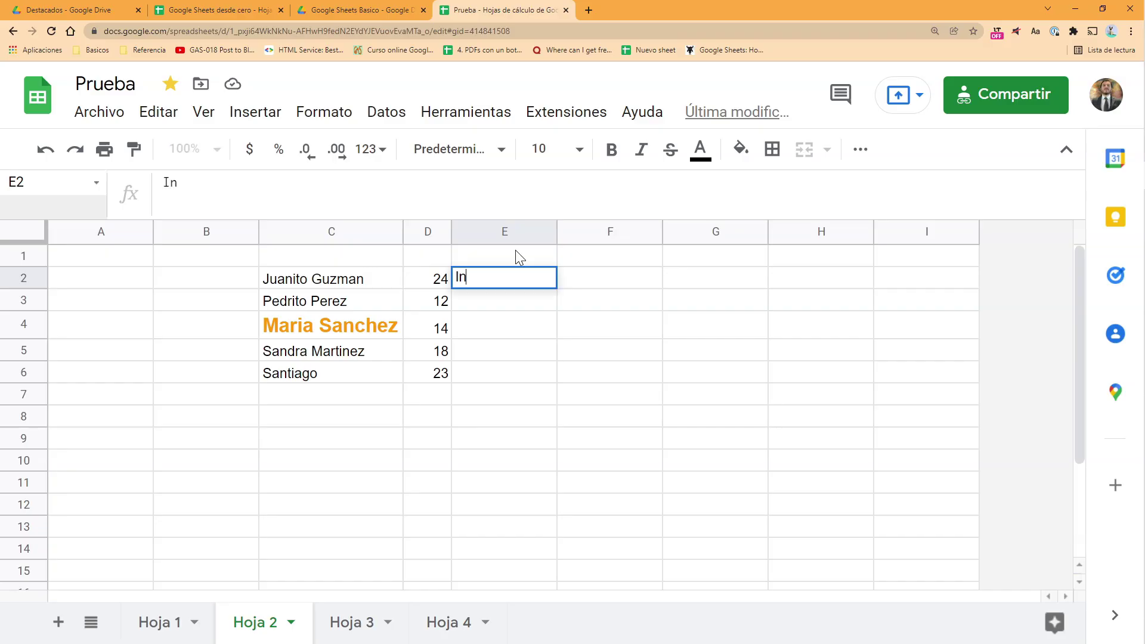
{"action": "key", "text": "BackSpace"}
{"action": "key", "text": "BackSpace"}
{"action": "type", "text": "roducción a Google Sheets"}
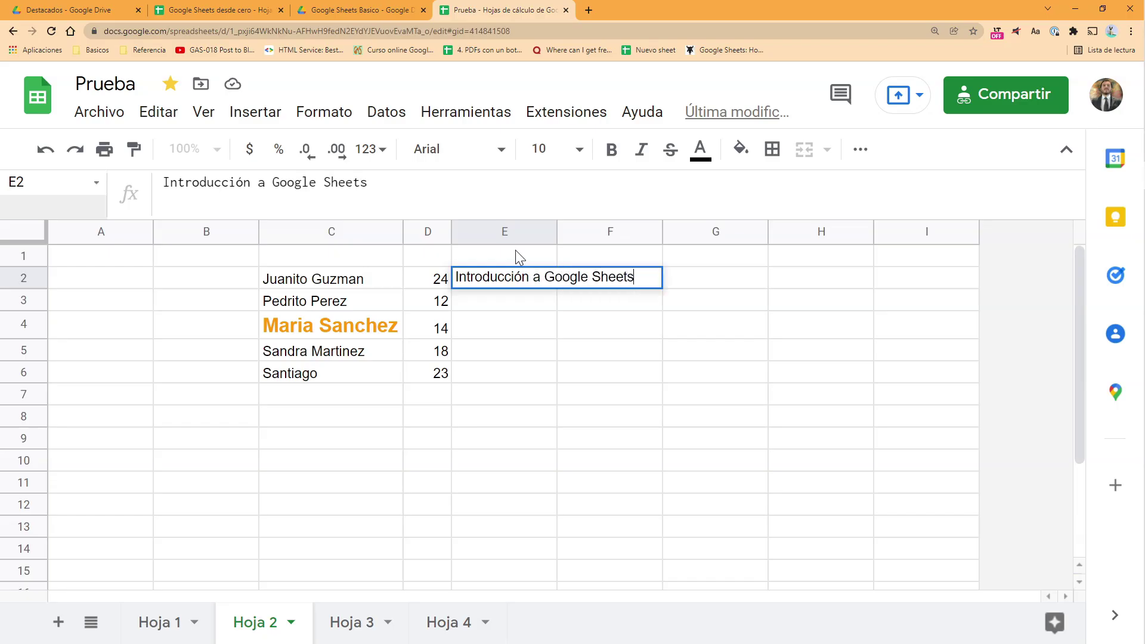
{"action": "key", "text": "Return"}
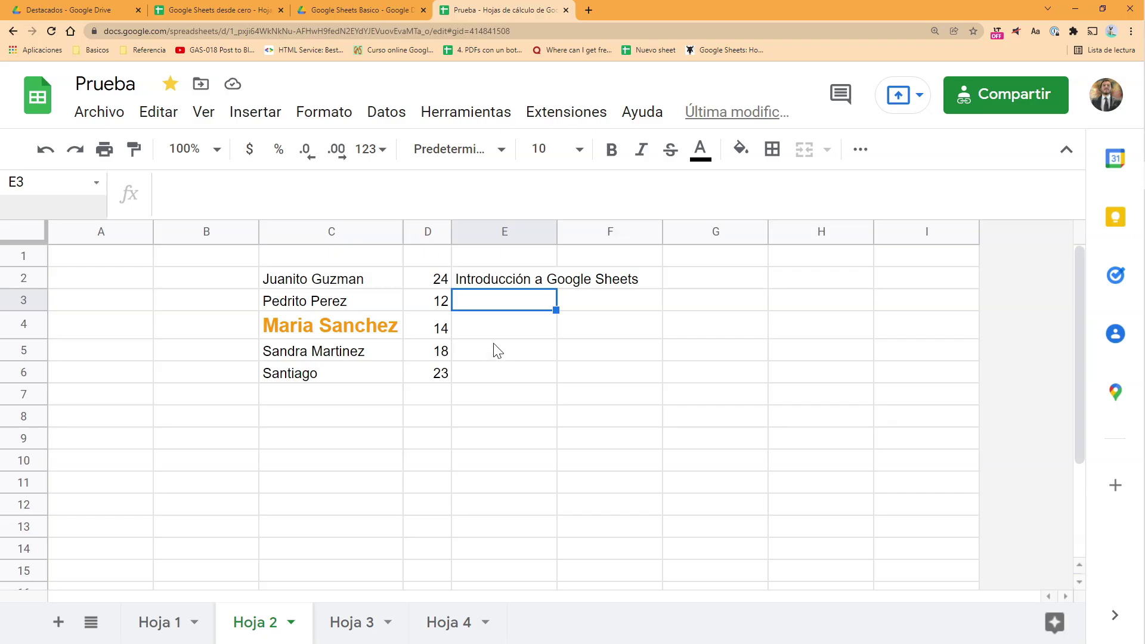
{"action": "left_click", "coordinate": [513, 284]}
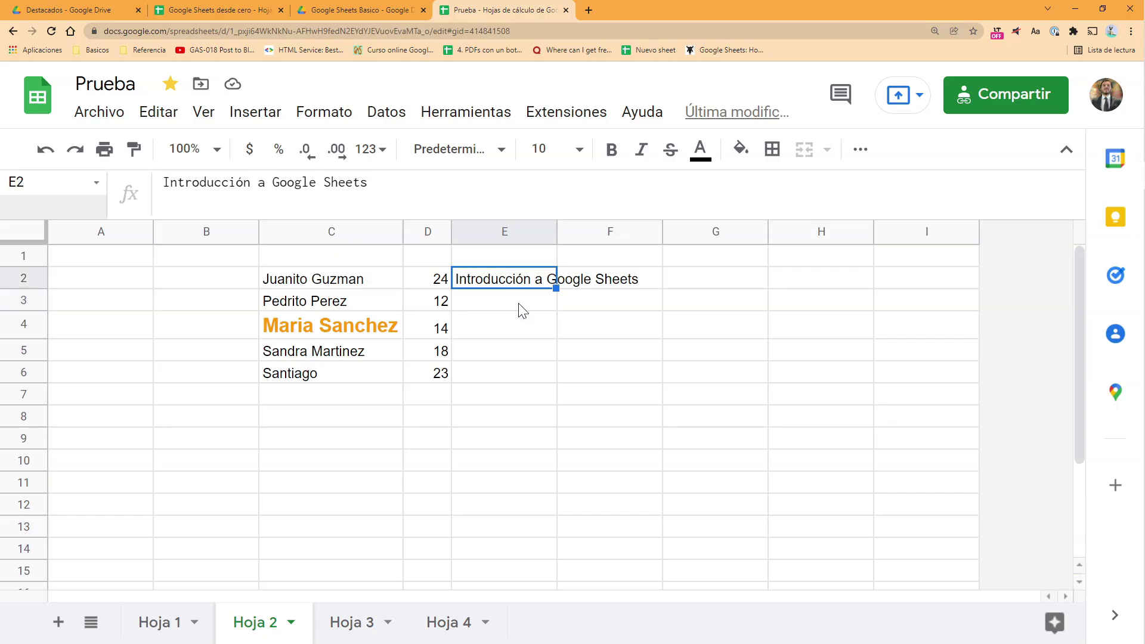
{"action": "left_click", "coordinate": [519, 308]}
{"action": "left_click", "coordinate": [518, 329]}
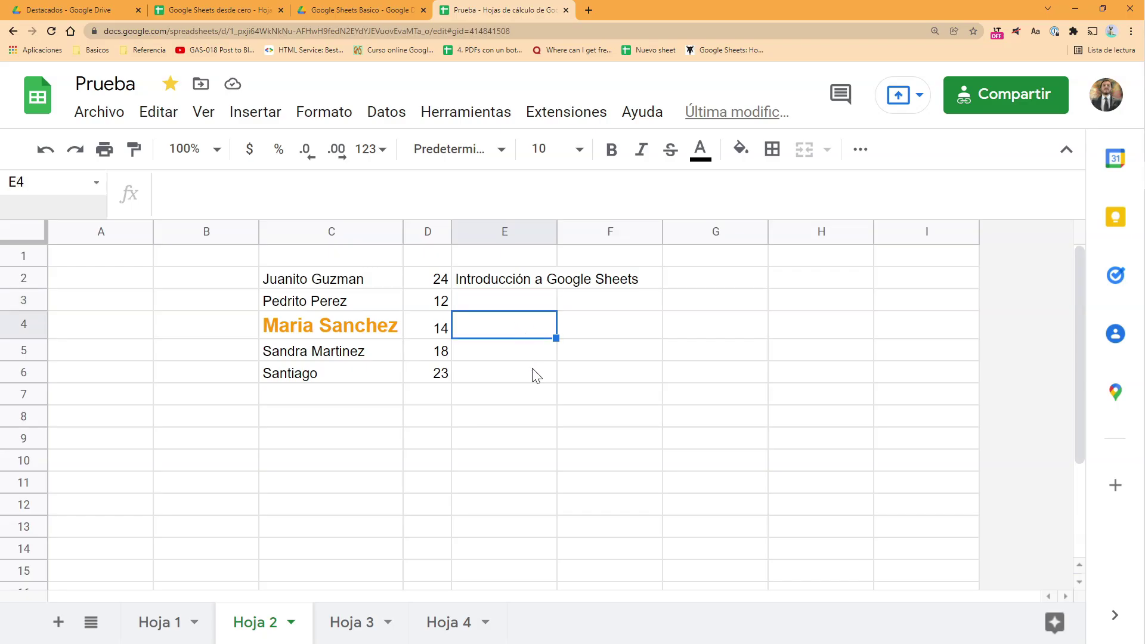
{"action": "left_click", "coordinate": [519, 353]}
{"action": "left_click", "coordinate": [518, 378]}
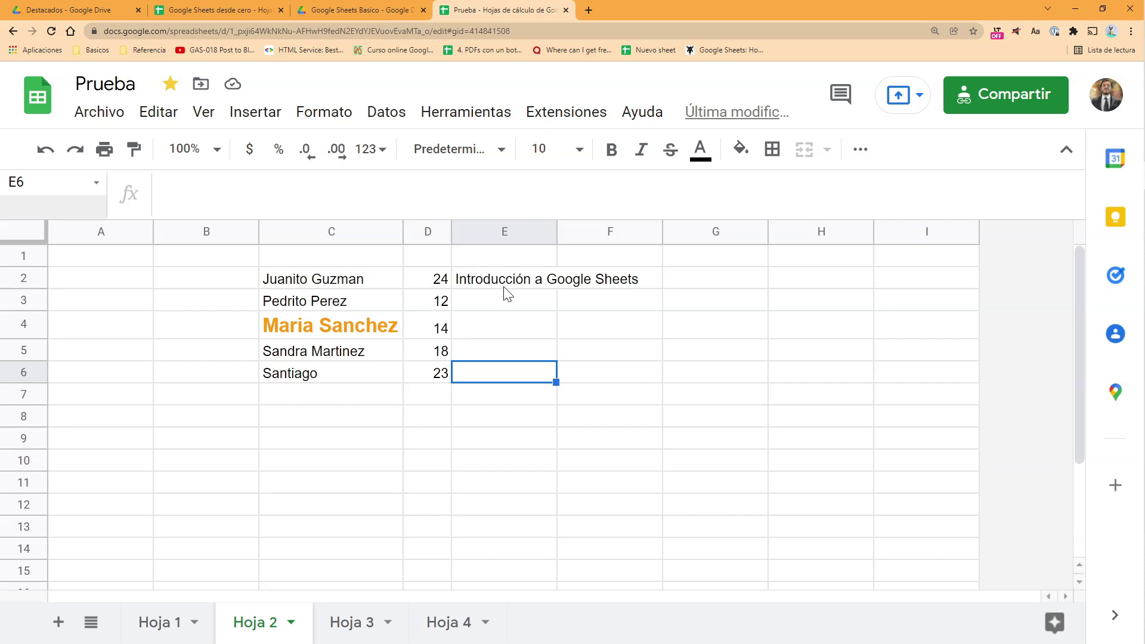
{"action": "left_click", "coordinate": [554, 284]}
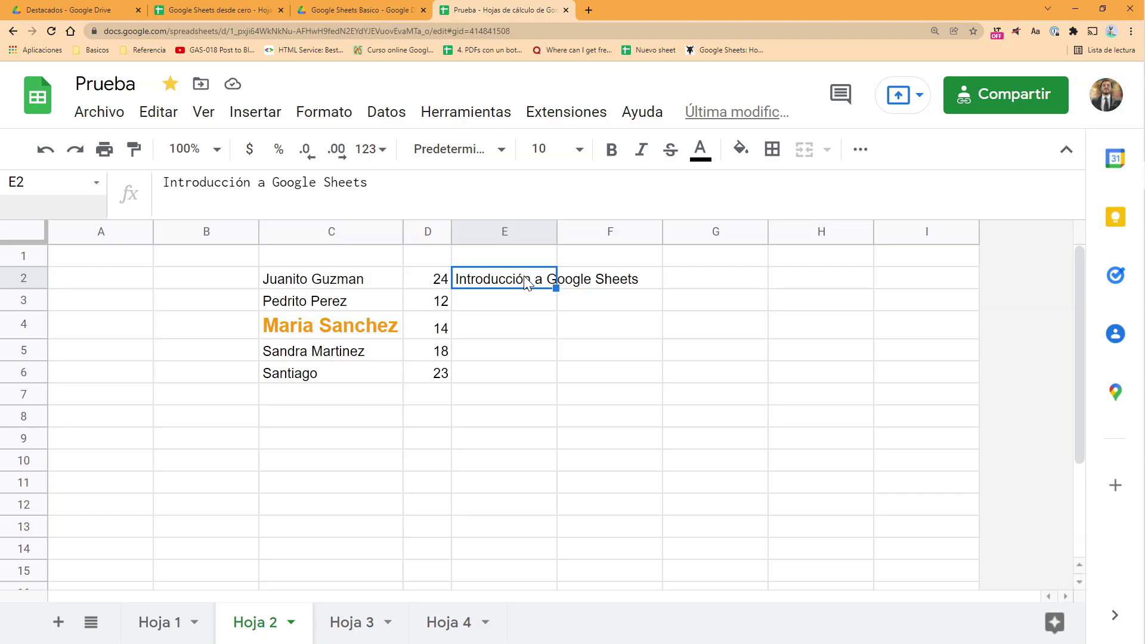
{"action": "left_click", "coordinate": [502, 303]}
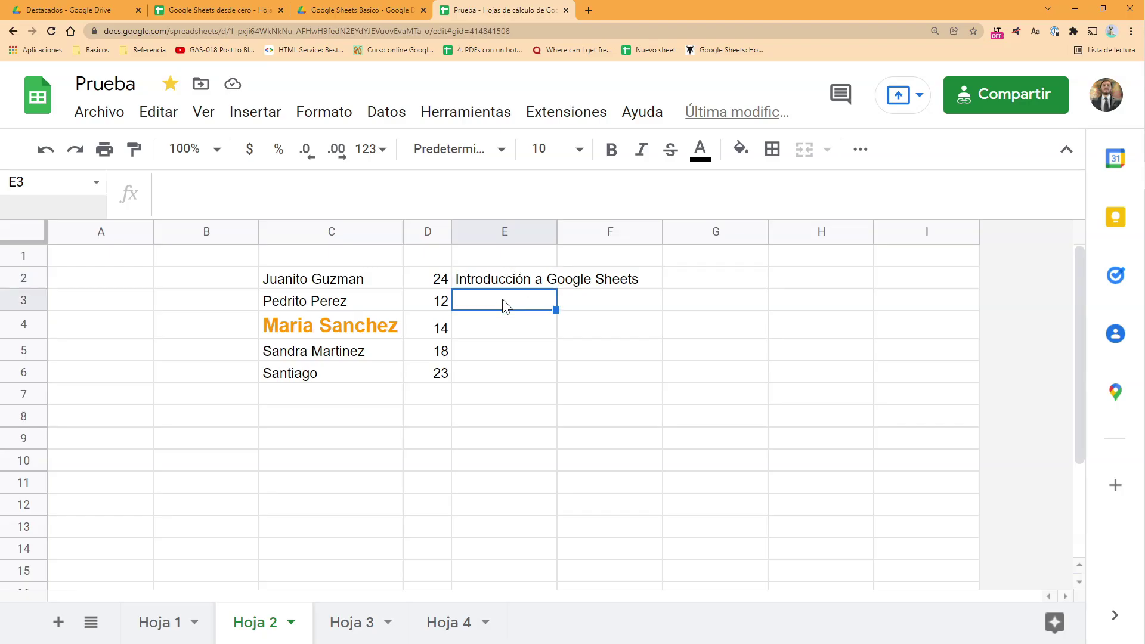
- Copy the text of cell E2 and paste it into cell E3
{"action": "left_click", "coordinate": [504, 284]}
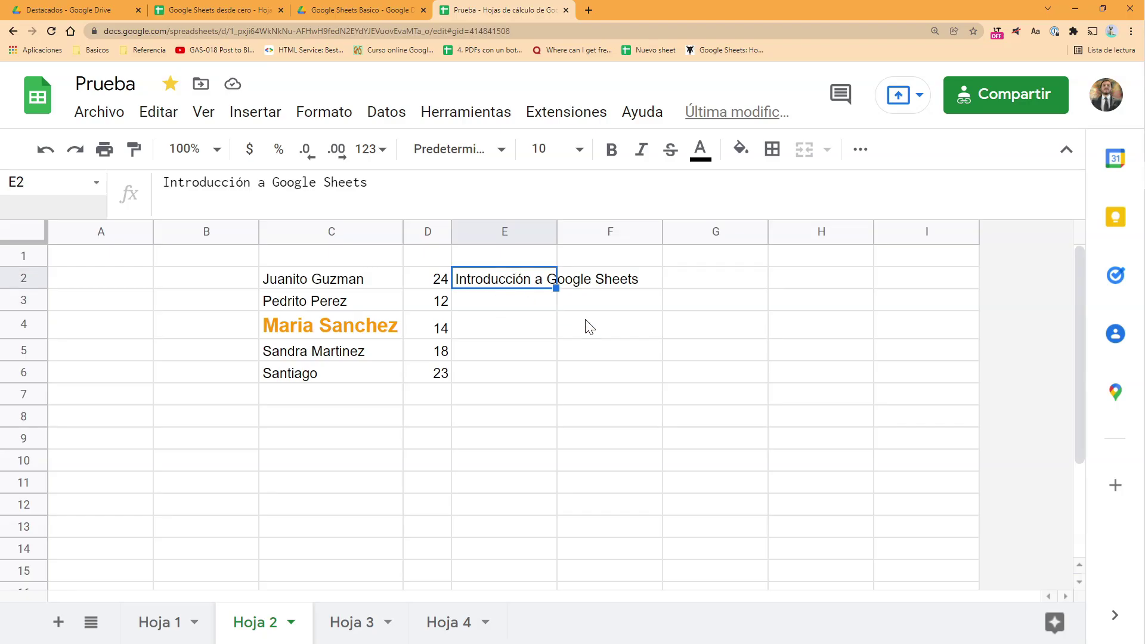
{"action": "left_click", "coordinate": [160, 113]}
{"action": "left_click", "coordinate": [241, 266]}
{"action": "left_click", "coordinate": [513, 303]}
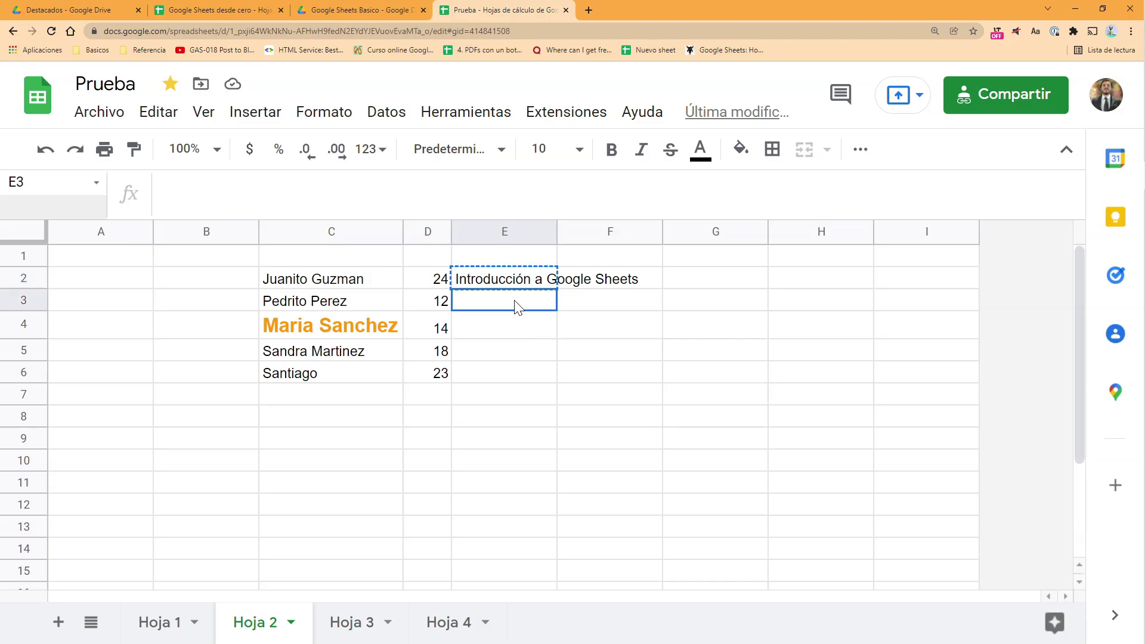
{"action": "left_click", "coordinate": [161, 119]}
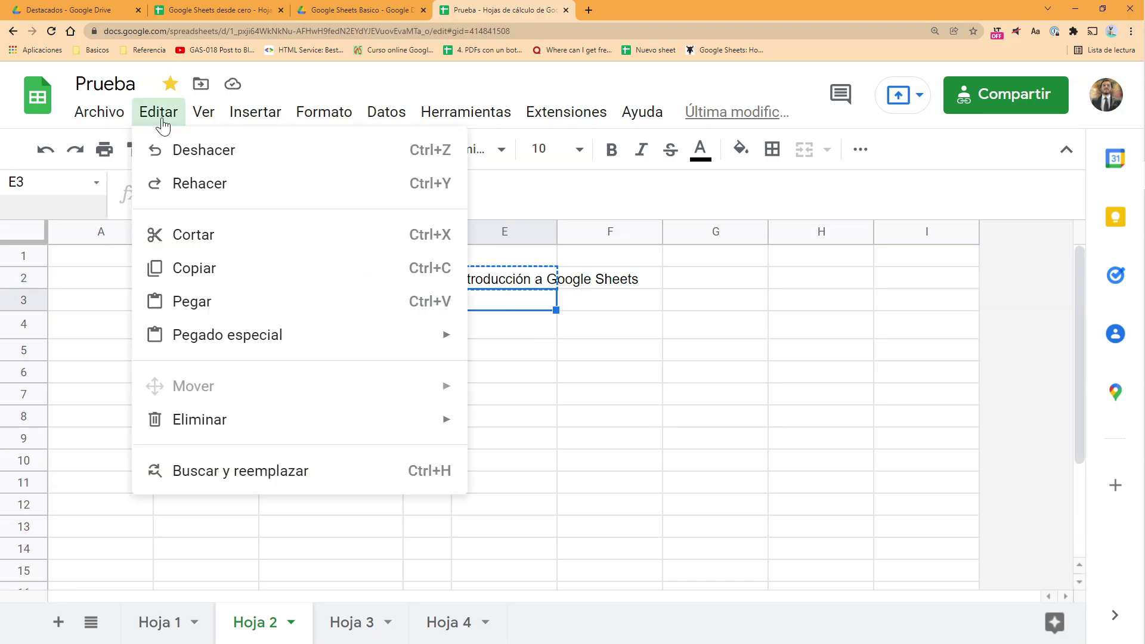
{"action": "left_click", "coordinate": [230, 301]}
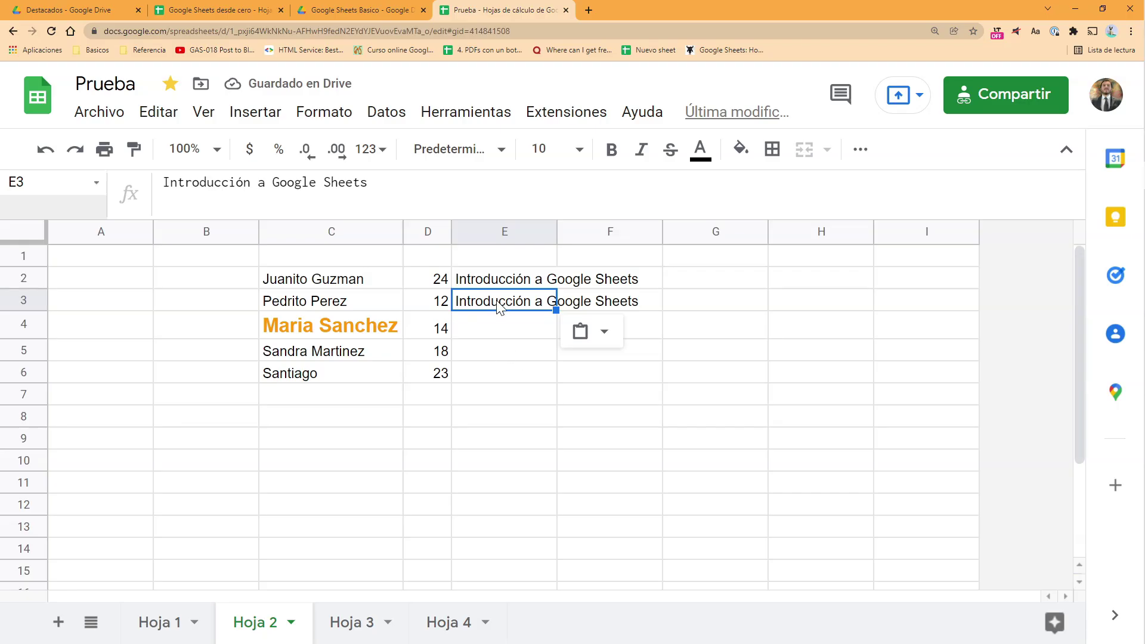
- Copy the text of cell E3 into E4 and extend it down through cell E6
{"action": "key", "text": "ctrl+c"}
{"action": "left_click", "coordinate": [500, 335]}
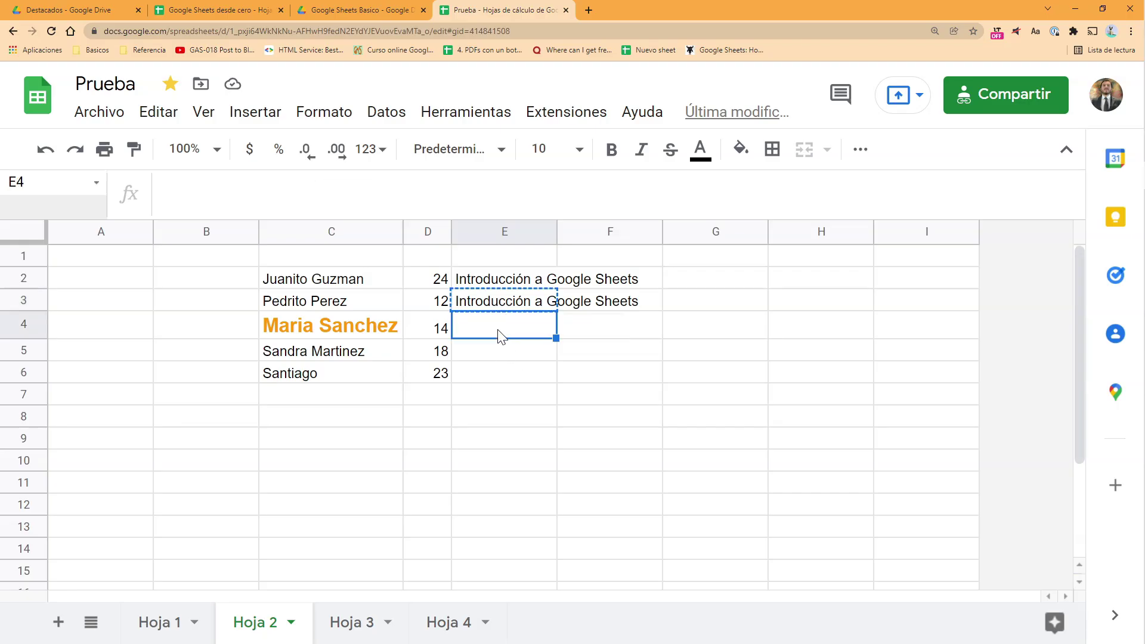
{"action": "key", "text": "ctrl+v"}
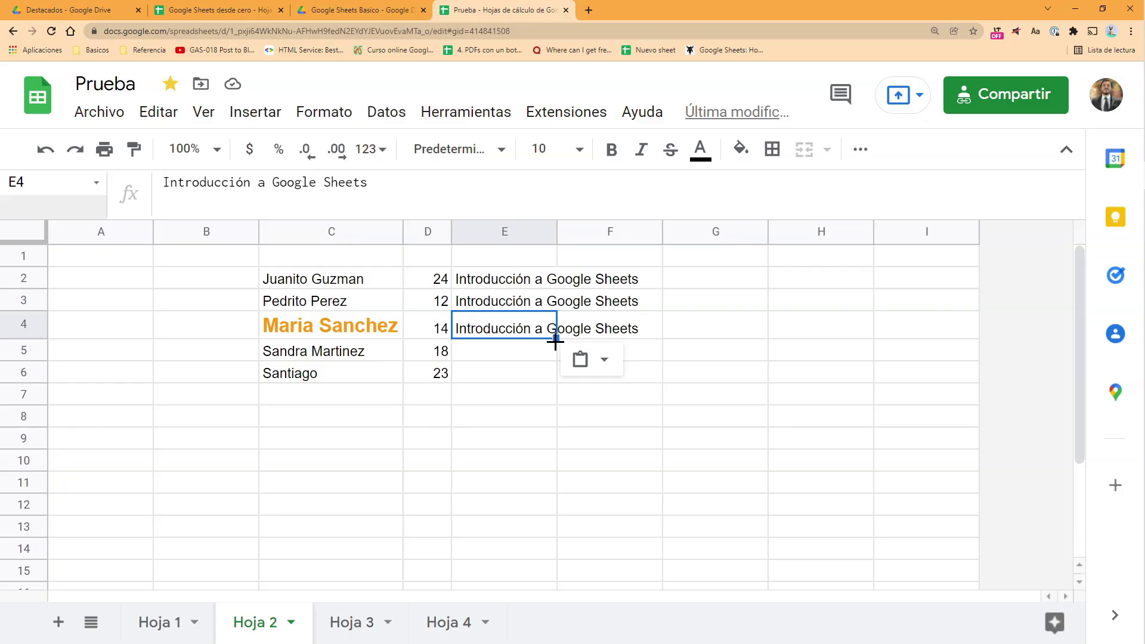
{"action": "left_click_drag", "start_coordinate": [556, 338], "coordinate": [555, 379]}
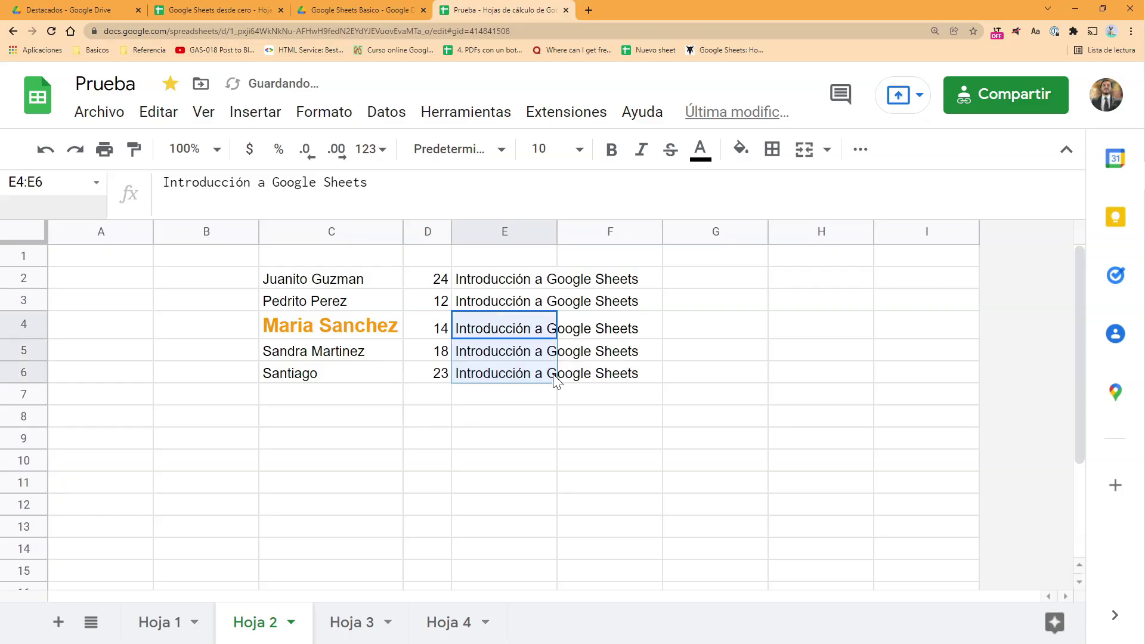
- Clear cells E3:E6 and fill the text of E2 down over the range E2:E6
{"action": "left_click_drag", "start_coordinate": [525, 302], "coordinate": [523, 378]}
{"action": "key", "text": "Delete"}
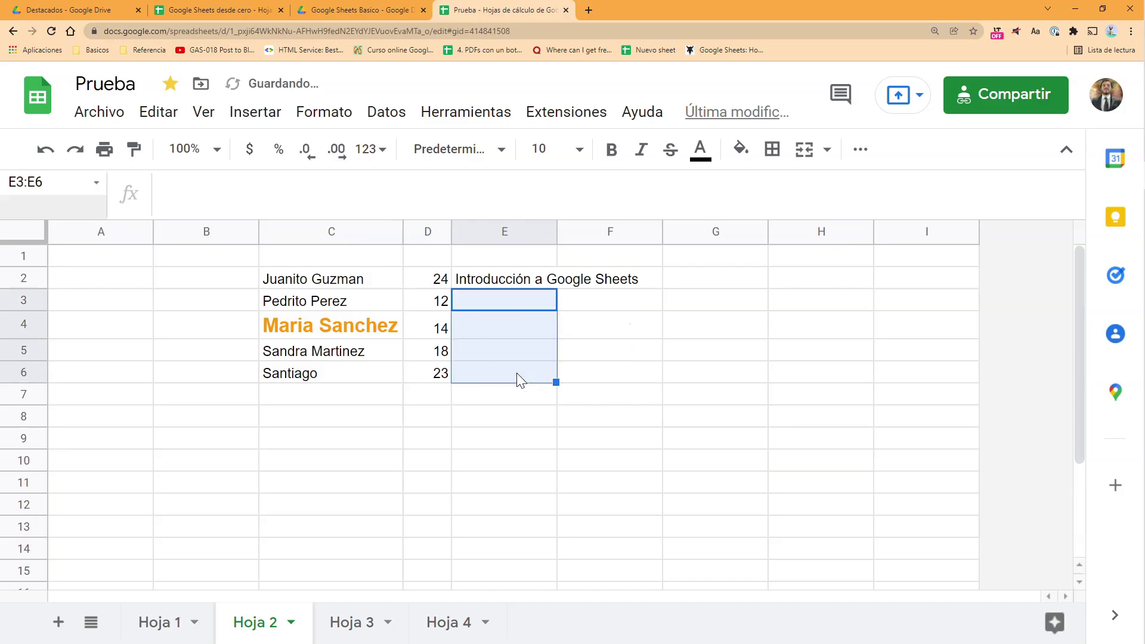
{"action": "left_click", "coordinate": [538, 275]}
{"action": "left_click_drag", "start_coordinate": [539, 285], "coordinate": [541, 372]}
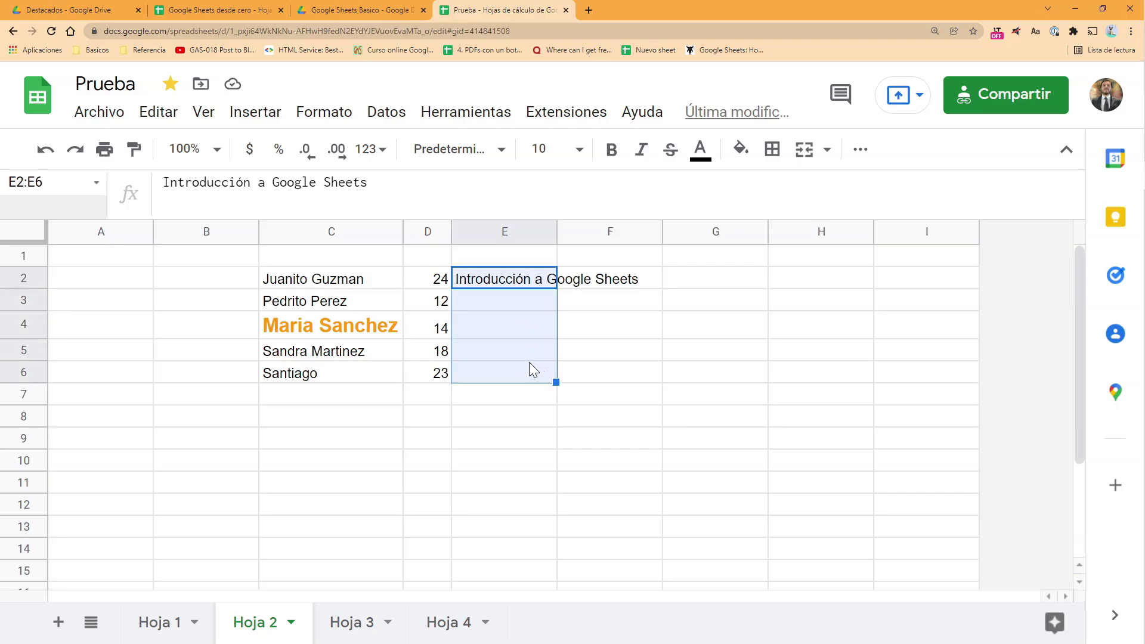
{"action": "key", "text": "ctrl+d"}
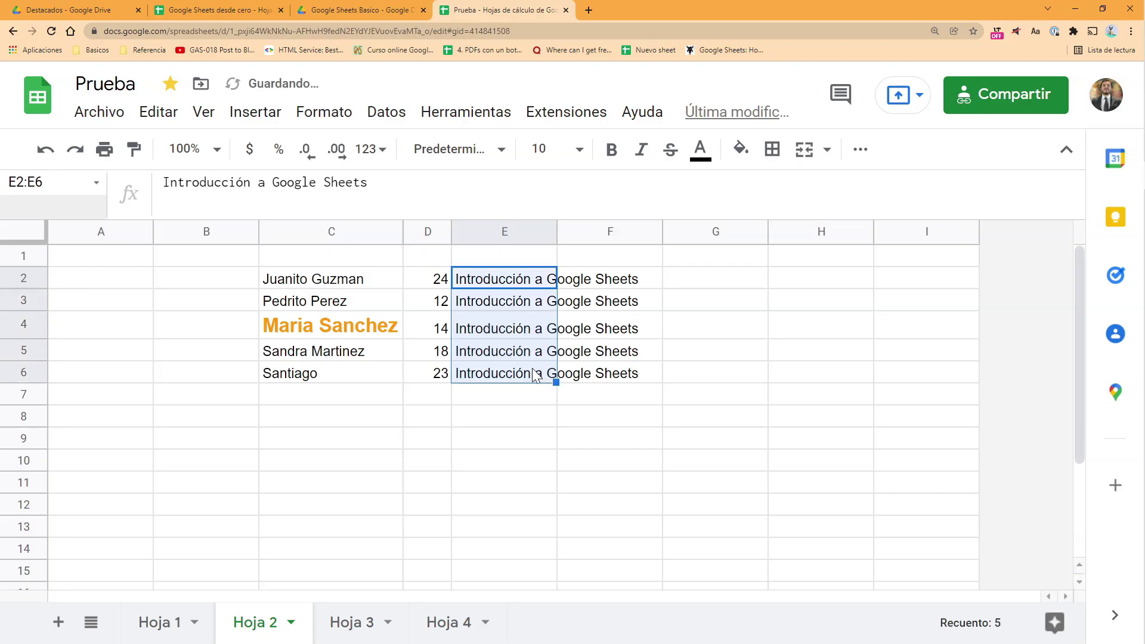
- Clear the copies in E3:E6 again and autofill them from cell E2 down to the end of the adjacent data
{"action": "left_click_drag", "start_coordinate": [531, 302], "coordinate": [534, 375]}
{"action": "key", "text": "Delete"}
{"action": "left_click", "coordinate": [539, 280]}
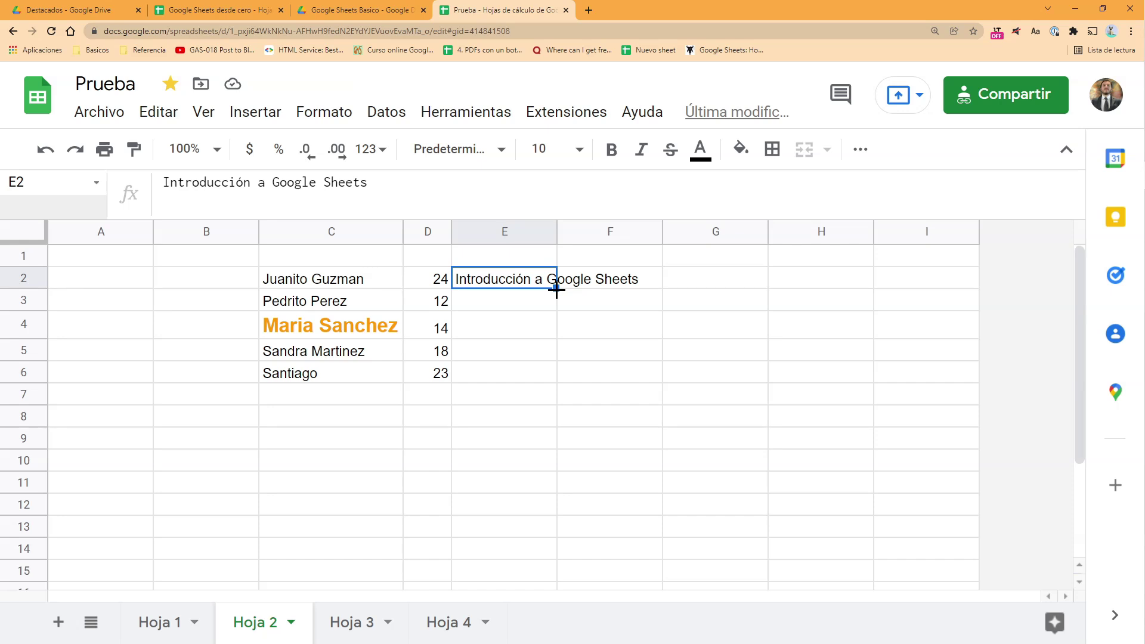
{"action": "double_click", "coordinate": [556, 291]}
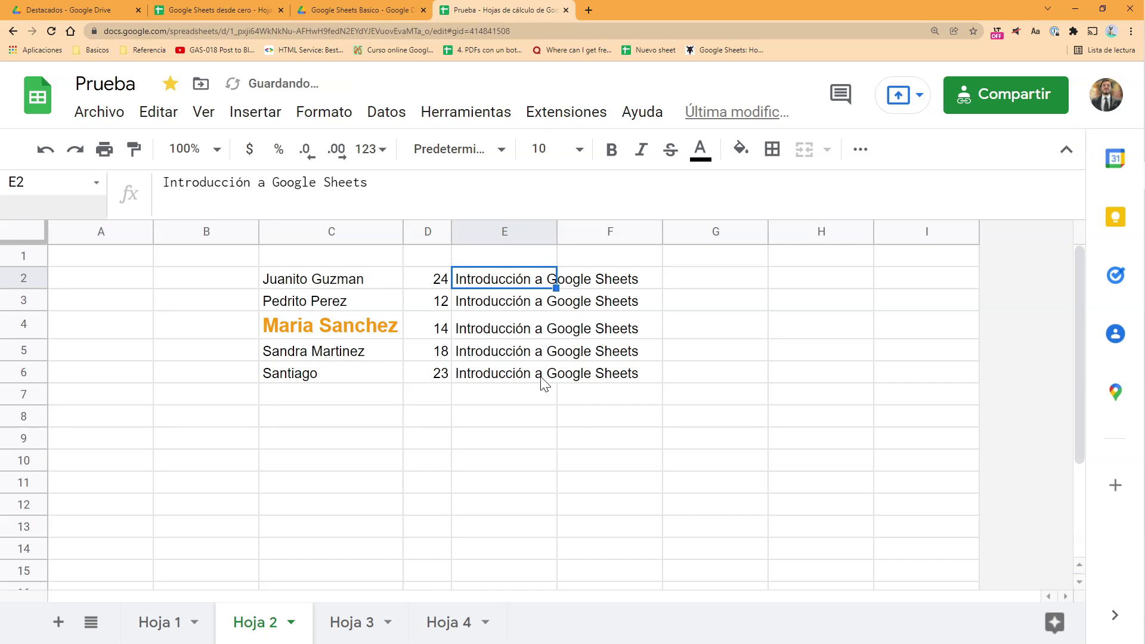
- Clear the range E3:E7 and delete the text in cell E2
{"action": "left_click_drag", "start_coordinate": [502, 315], "coordinate": [520, 388]}
{"action": "key", "text": "Delete"}
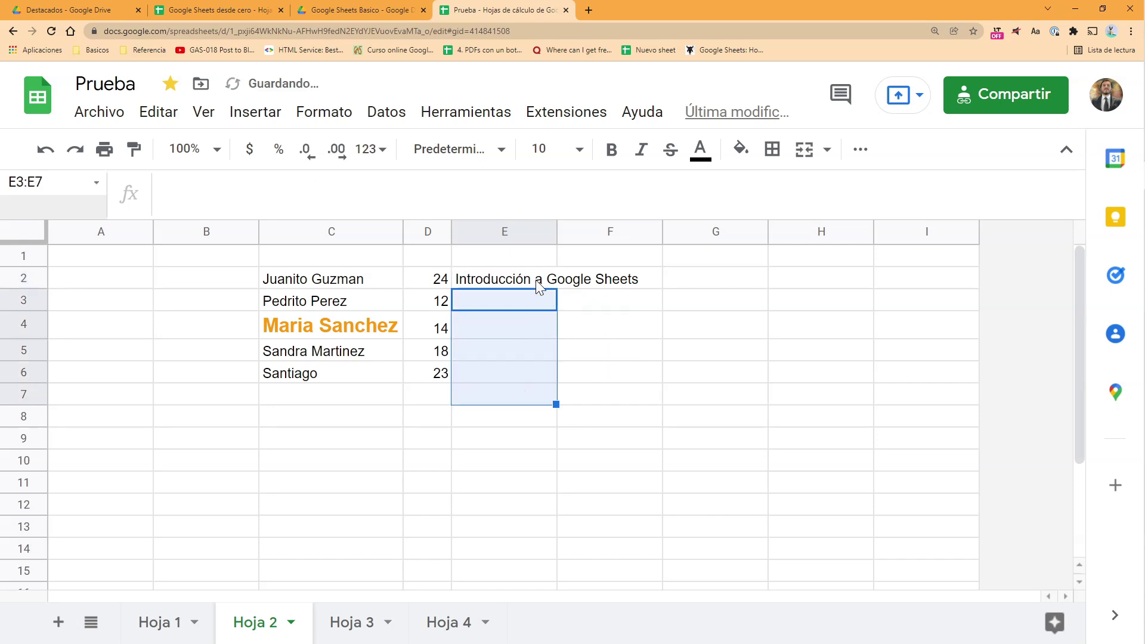
{"action": "left_click", "coordinate": [539, 284]}
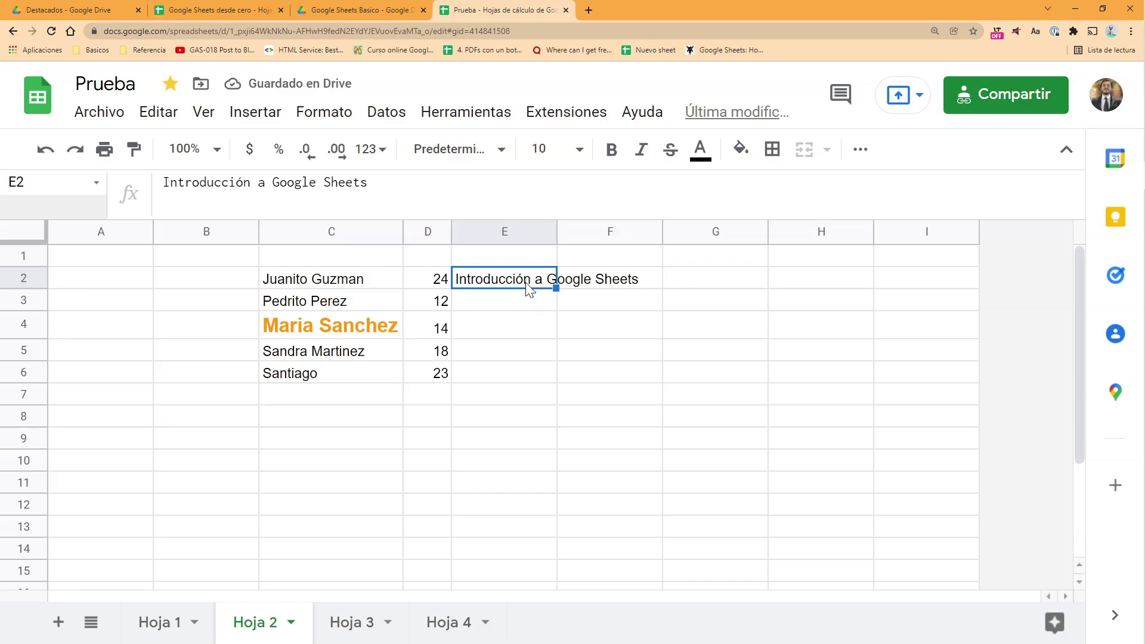
{"action": "key", "text": "Delete"}
- Enter "Introducción a Sheets" in cell E2 and fill it down over the range E2:E6
{"action": "left_click_drag", "start_coordinate": [525, 282], "coordinate": [531, 383]}
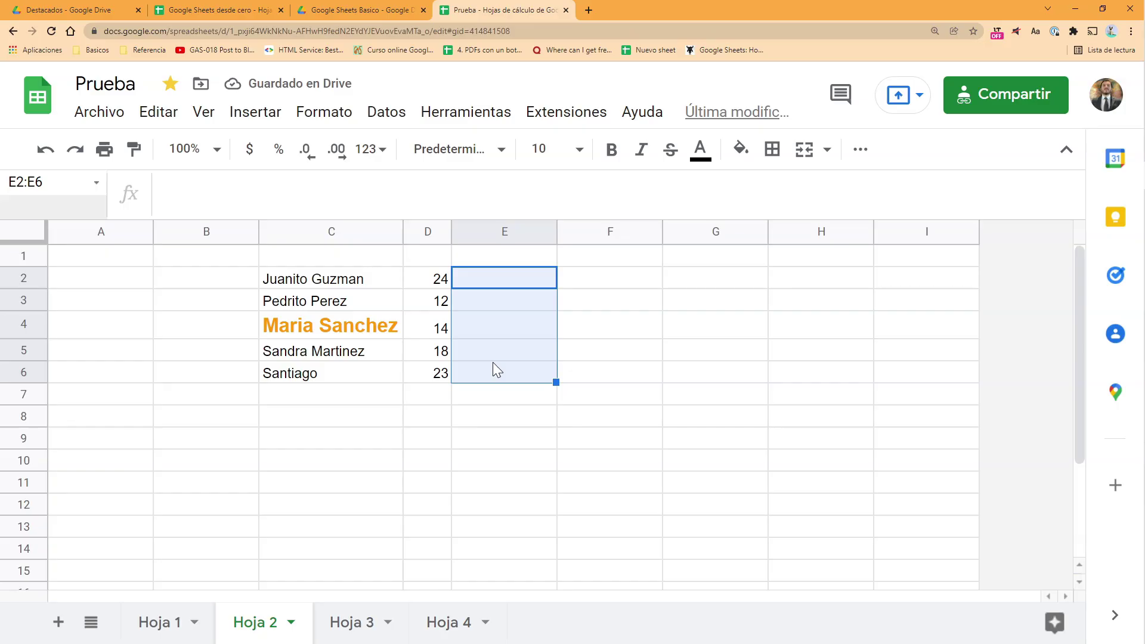
{"action": "type", "text": "Intr"}
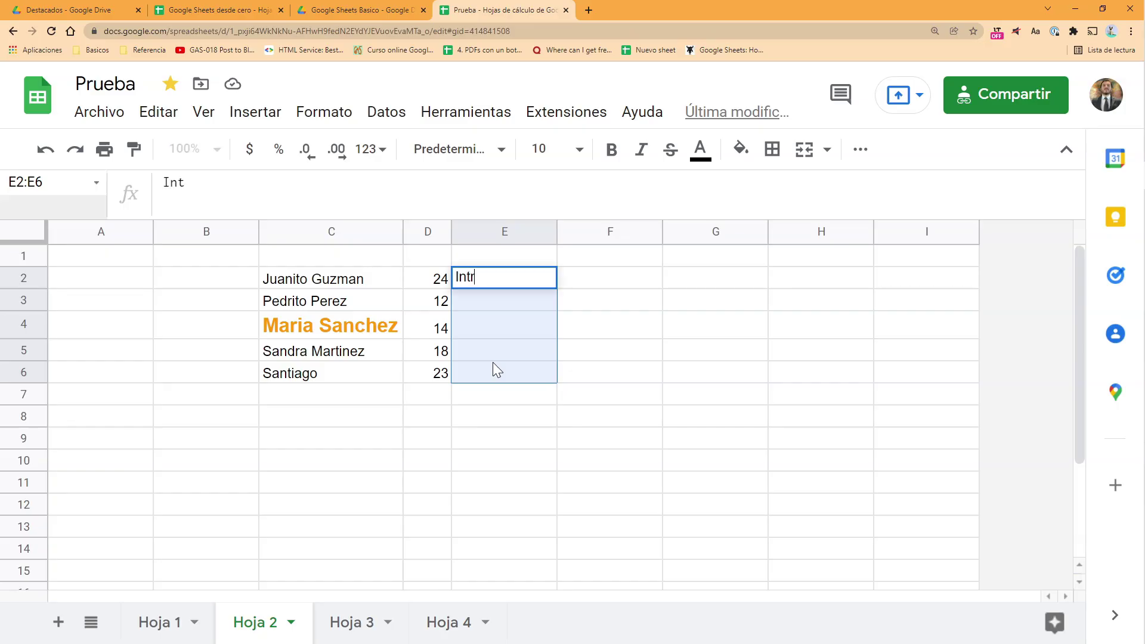
{"action": "type", "text": "oducción a "}
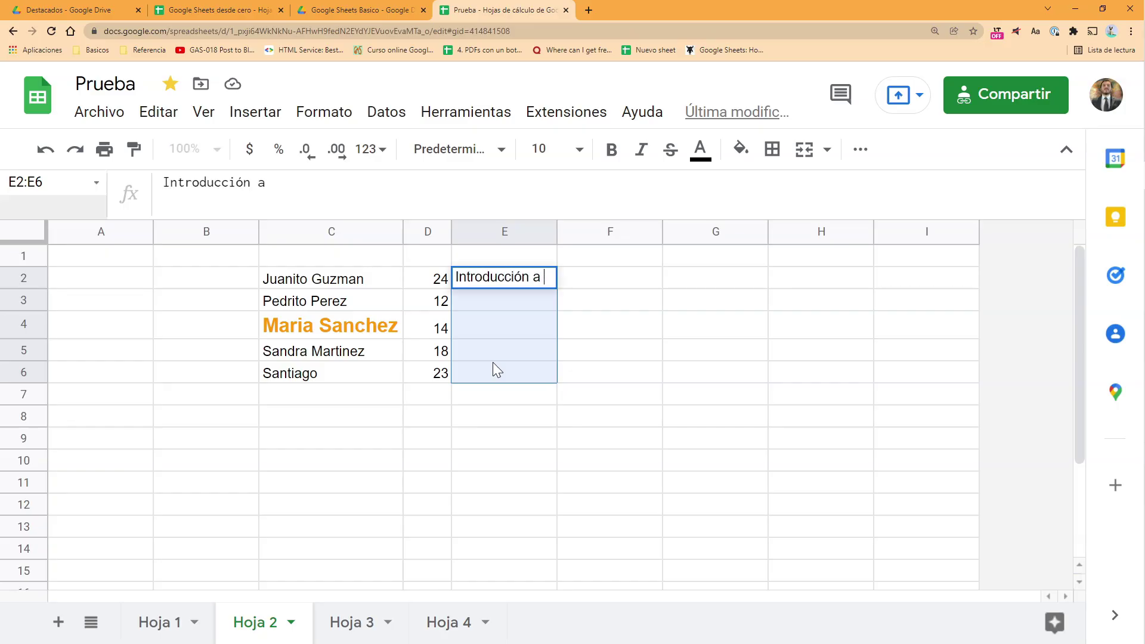
{"action": "type", "text": "Sheets"}
{"action": "key", "text": "Return"}
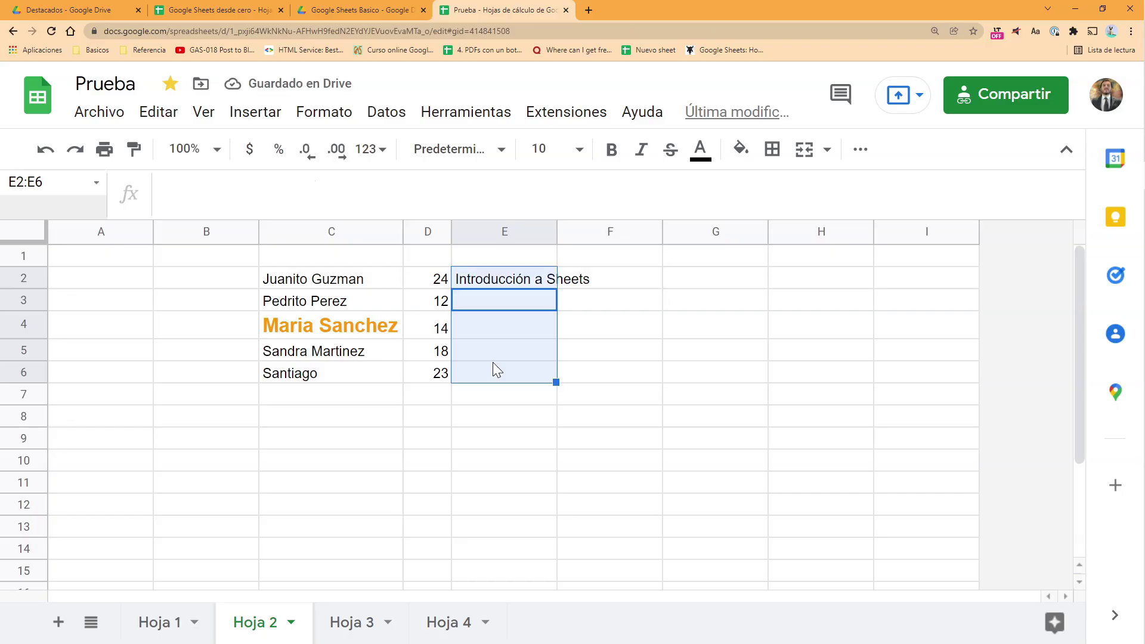
{"action": "key", "text": "ctrl+d"}
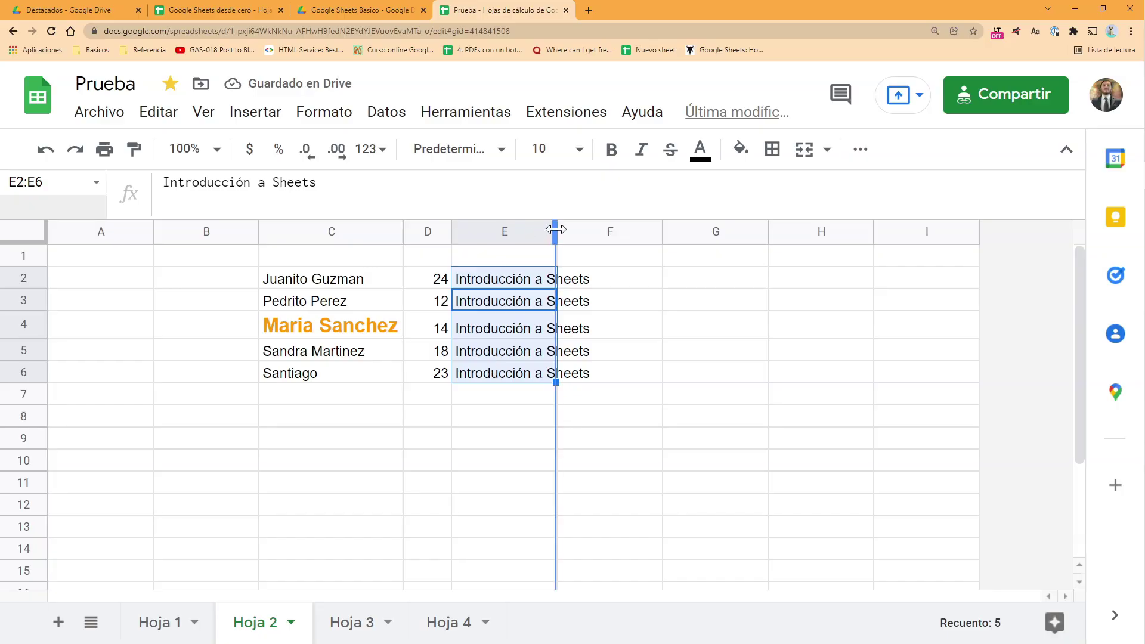
- Fit the width of column E to its text
{"action": "double_click", "coordinate": [554, 233]}
{"action": "left_click", "coordinate": [523, 328]}
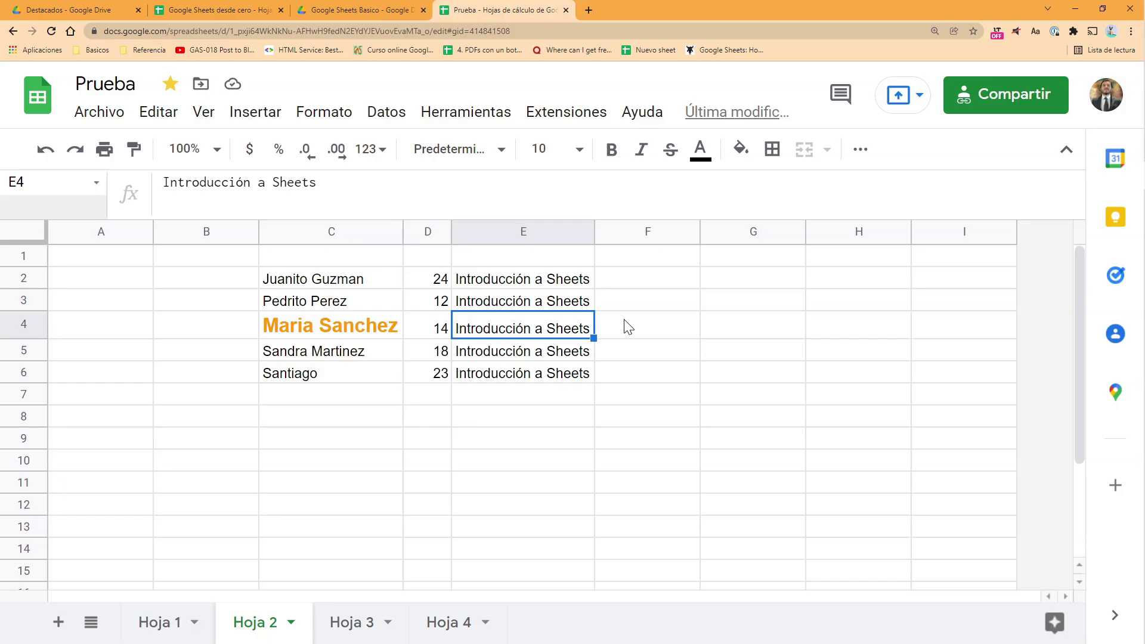
{"action": "left_click", "coordinate": [627, 282]}
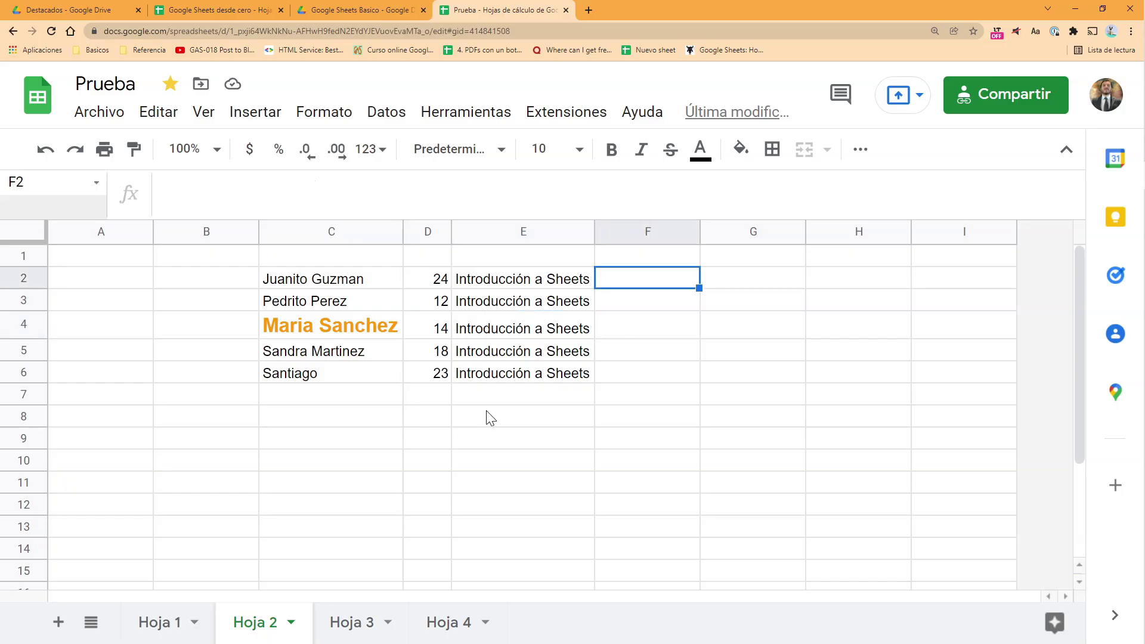
- Enter 1 and 2 in cells B2 and B3 as the start of a row numbering
{"action": "left_click", "coordinate": [224, 284]}
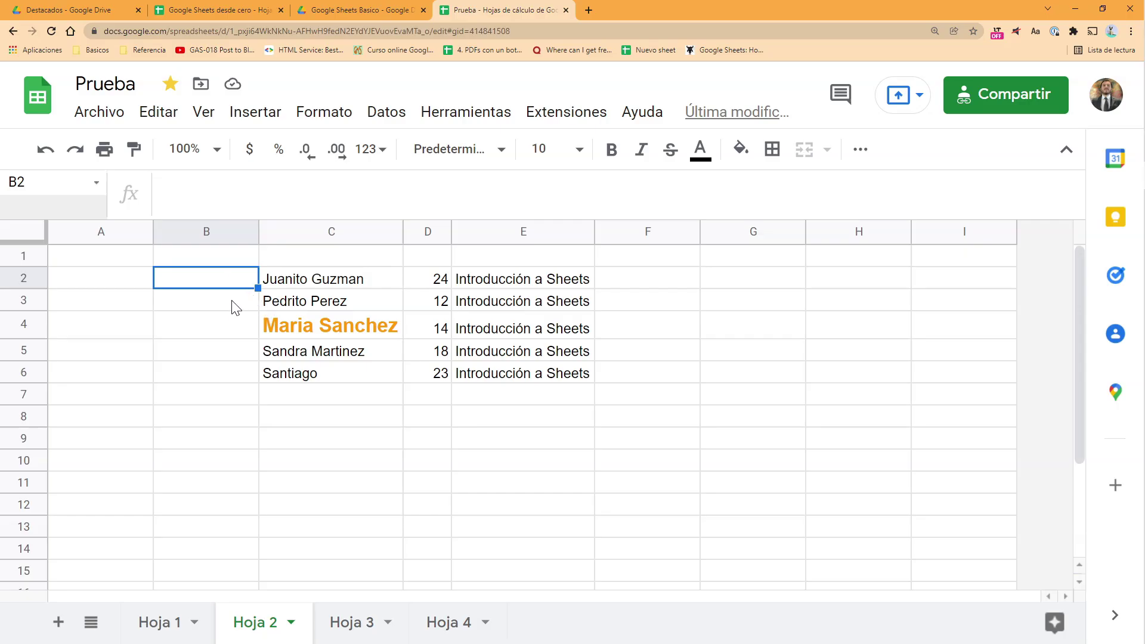
{"action": "type", "text": "1"}
{"action": "key", "text": "Return"}
{"action": "type", "text": "2"}
{"action": "key", "text": "Return"}
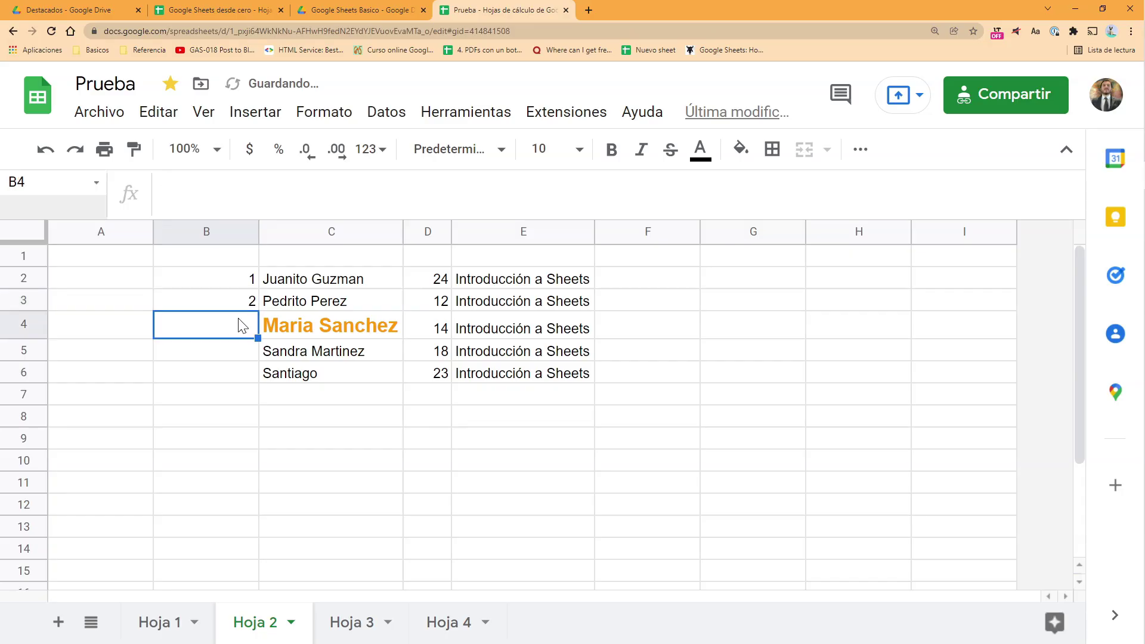
- Extend the number series from B2:B3 down through cell B6 to number all five rows
{"action": "left_click", "coordinate": [243, 356]}
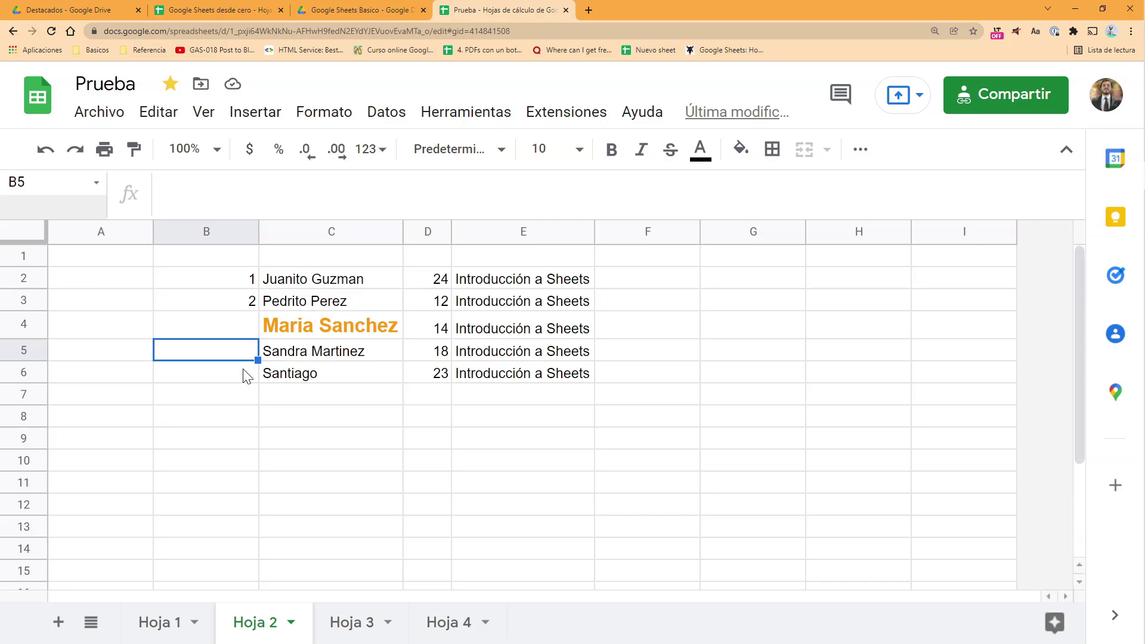
{"action": "left_click", "coordinate": [233, 333]}
{"action": "left_click", "coordinate": [241, 355]}
{"action": "left_click", "coordinate": [244, 382]}
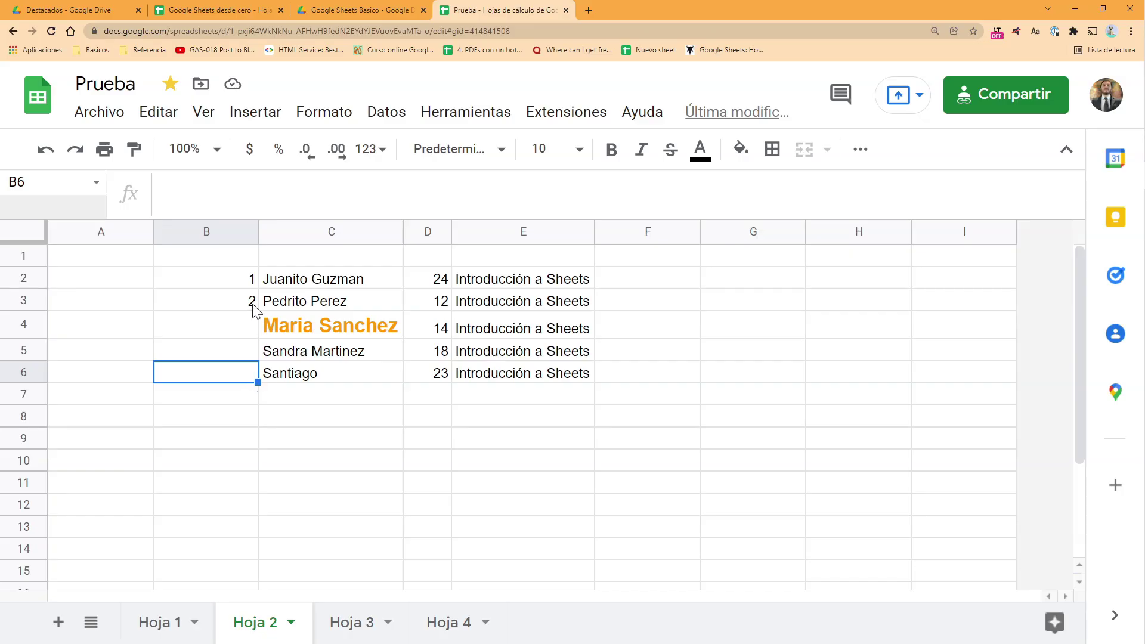
{"action": "left_click_drag", "start_coordinate": [237, 281], "coordinate": [245, 303]}
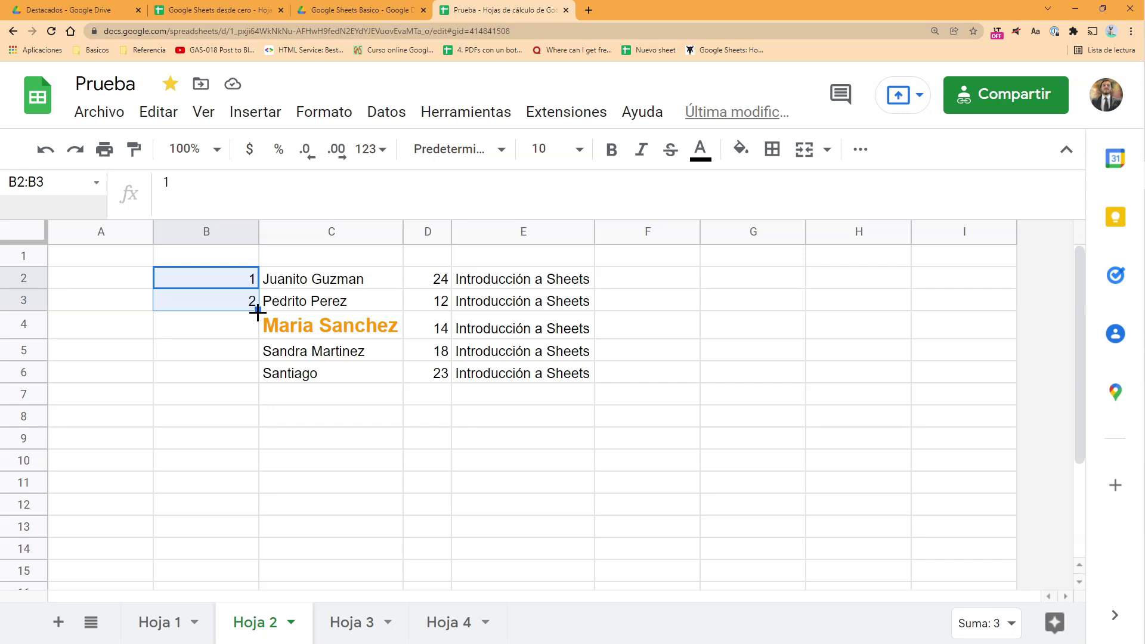
{"action": "left_click_drag", "start_coordinate": [259, 312], "coordinate": [256, 379]}
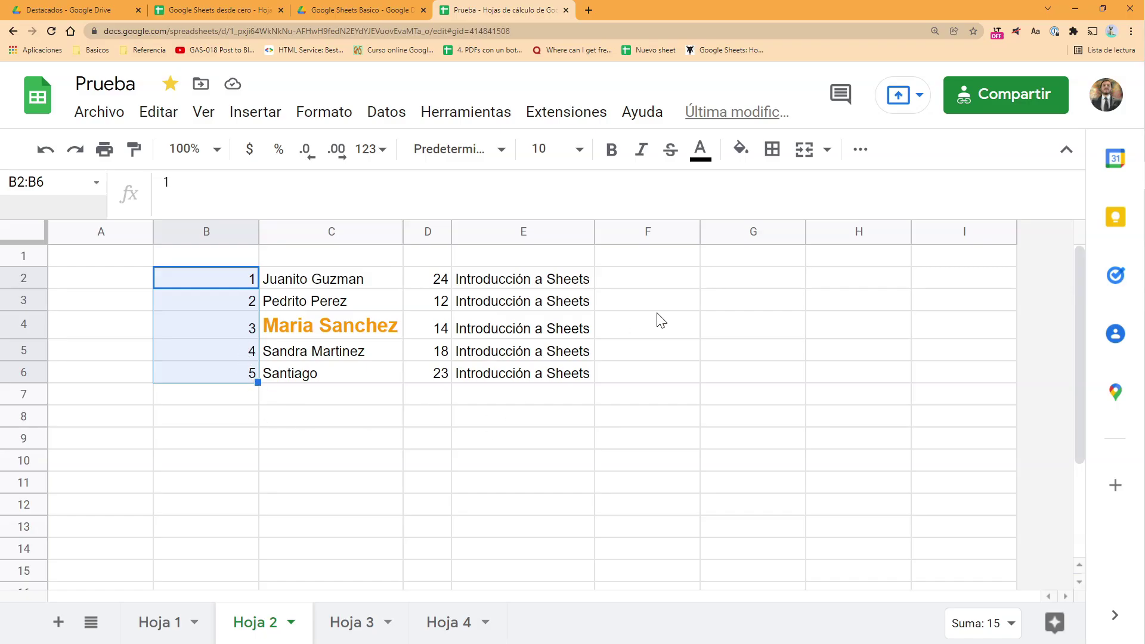
- Enter "Estudiante 1" in cell F2 and autofill it as a numbered series down through cell F6
{"action": "left_click", "coordinate": [642, 292]}
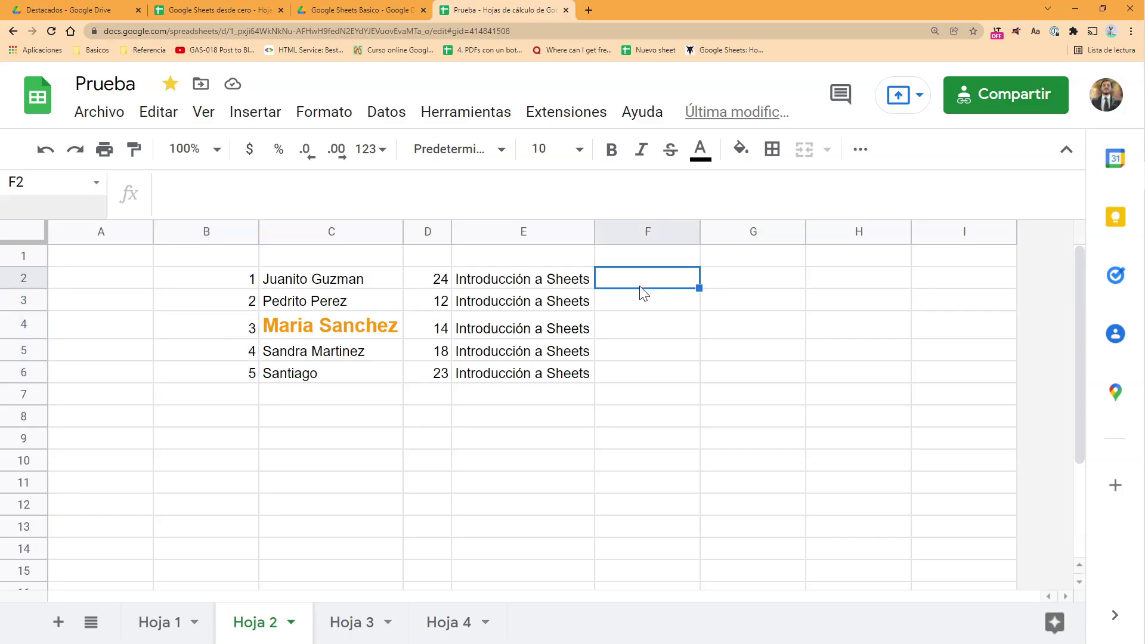
{"action": "type", "text": "Estudiante 1"}
{"action": "key", "text": "Return"}
{"action": "left_click", "coordinate": [650, 285]}
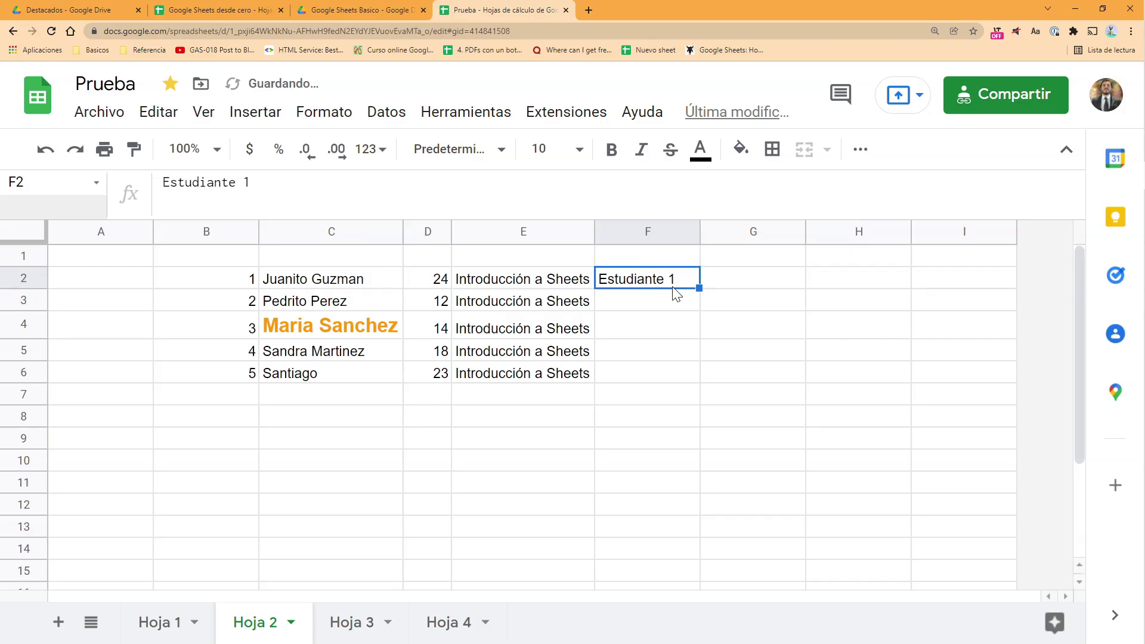
{"action": "left_click_drag", "start_coordinate": [698, 288], "coordinate": [690, 378]}
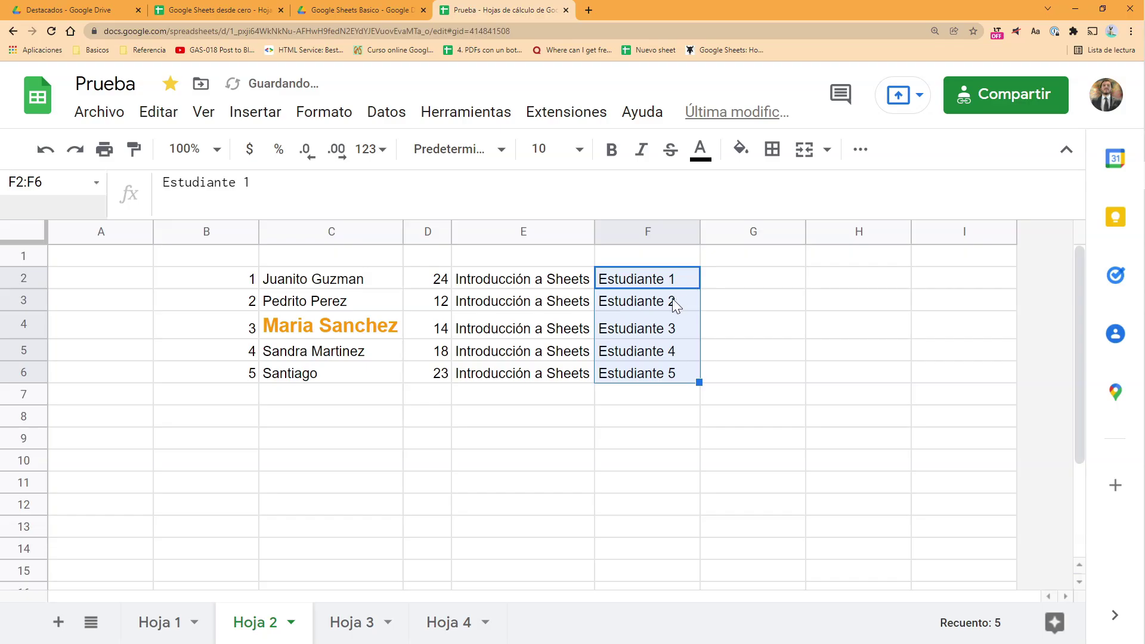
{"action": "left_click", "coordinate": [666, 281]}
{"action": "left_click", "coordinate": [675, 311]}
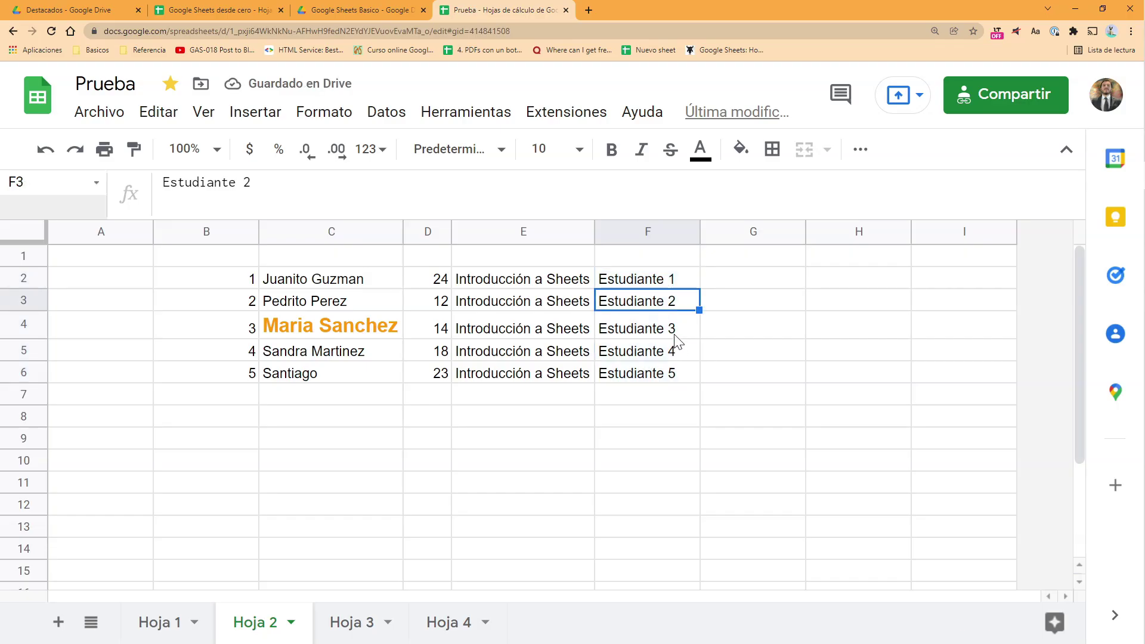
{"action": "left_click", "coordinate": [674, 334]}
{"action": "left_click", "coordinate": [671, 353]}
{"action": "left_click", "coordinate": [667, 374]}
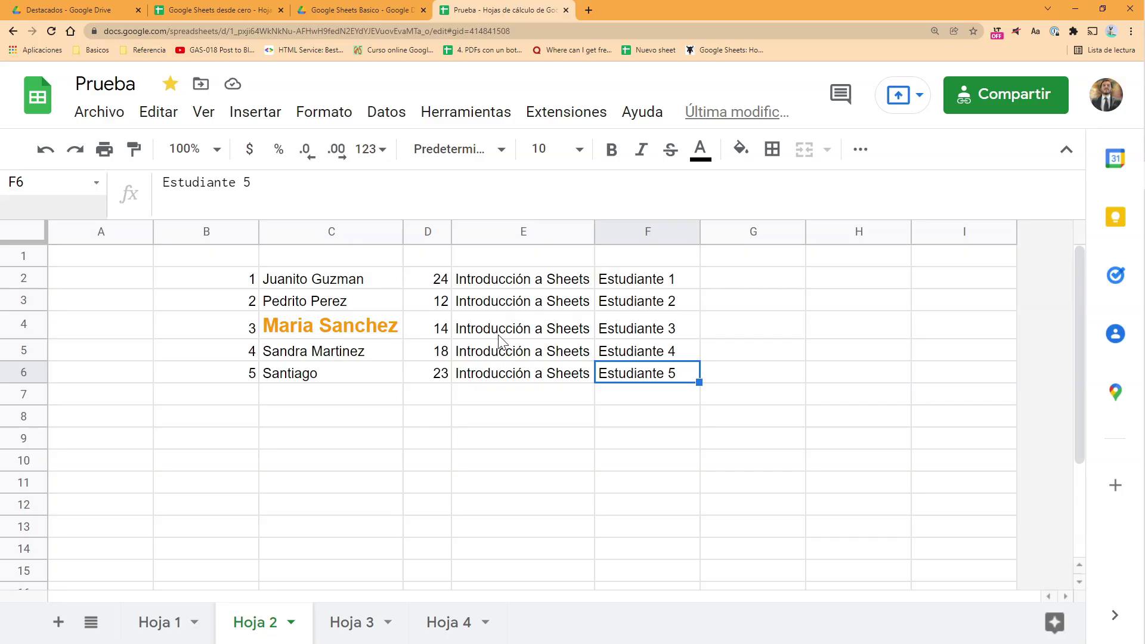
- Enter 2, 3, 4, 5 and 9 in cells G2:G6 and fit column G's width to the values
{"action": "left_click", "coordinate": [753, 282]}
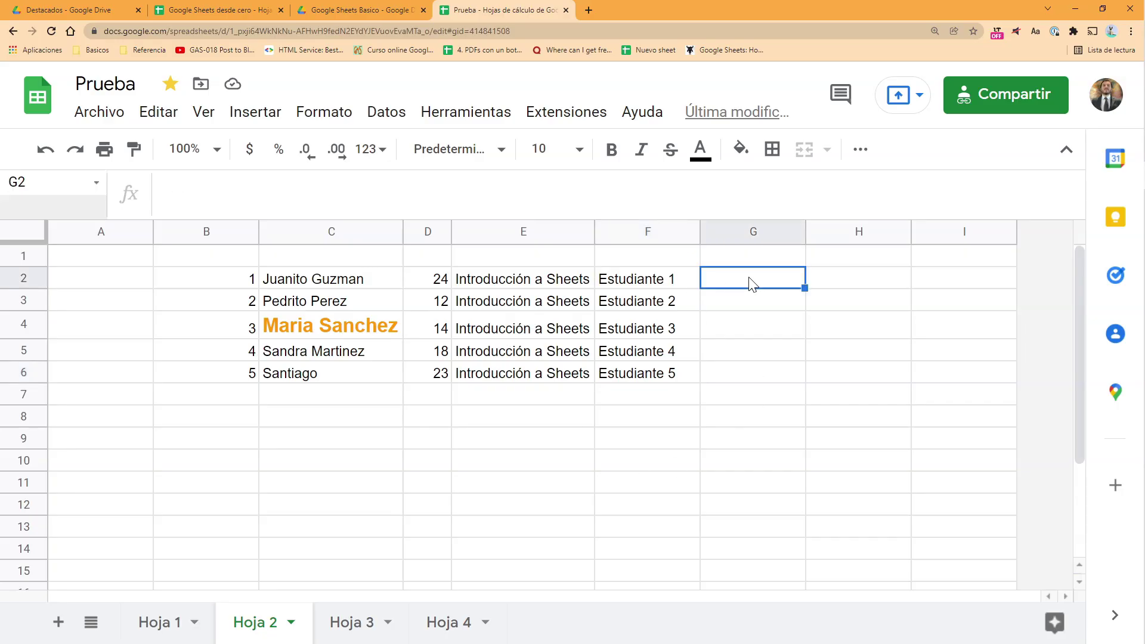
{"action": "key", "text": "Left"}
{"action": "key", "text": "Left"}
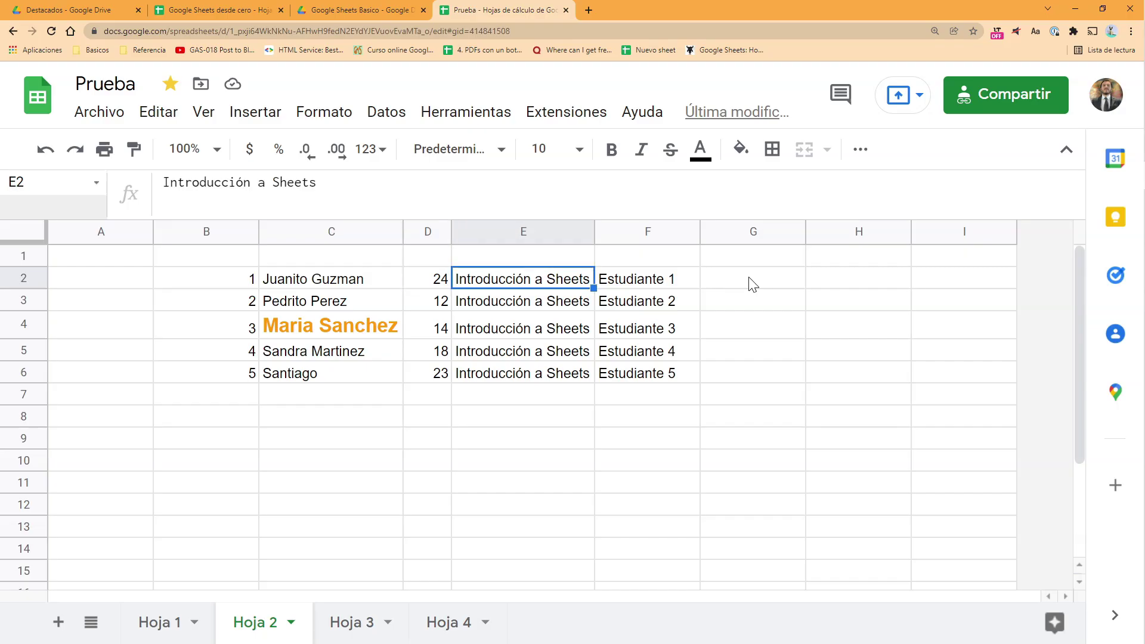
{"action": "key", "text": "Right"}
{"action": "key", "text": "Right"}
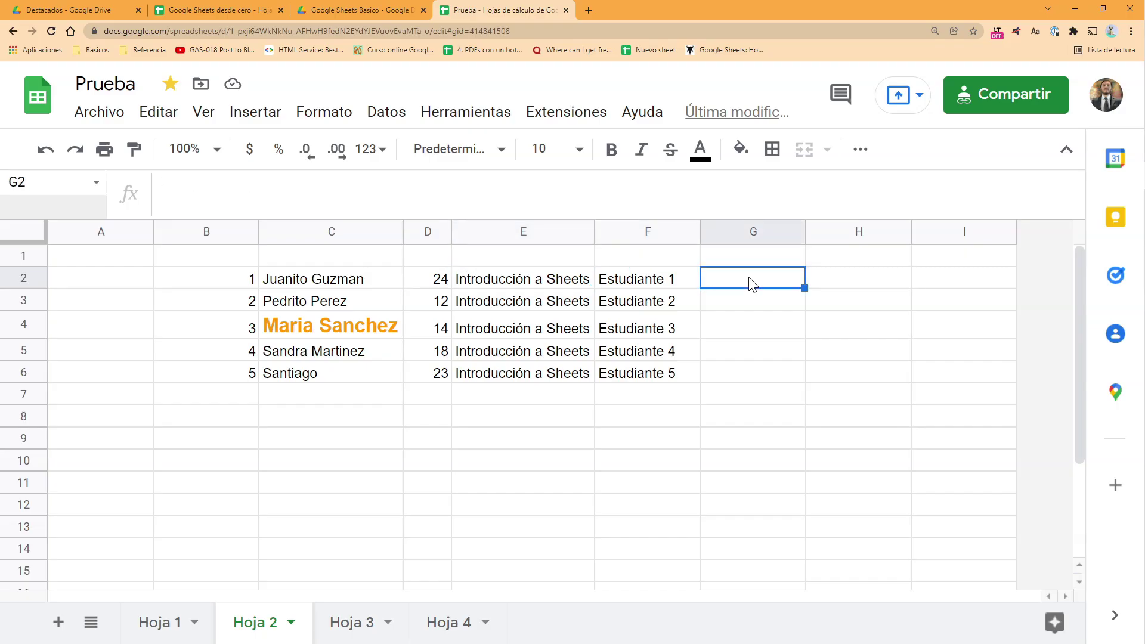
{"action": "type", "text": "2"}
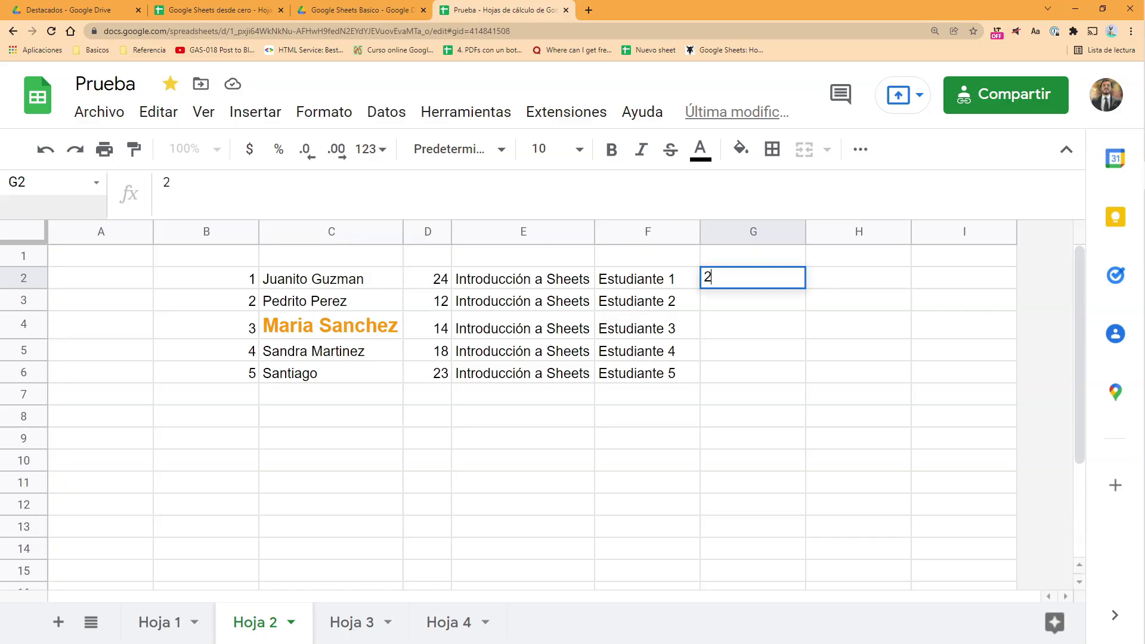
{"action": "key", "text": "Return"}
{"action": "type", "text": "3"}
{"action": "key", "text": "Return"}
{"action": "type", "text": "4"}
{"action": "key", "text": "Return"}
{"action": "type", "text": "5"}
{"action": "key", "text": "Return"}
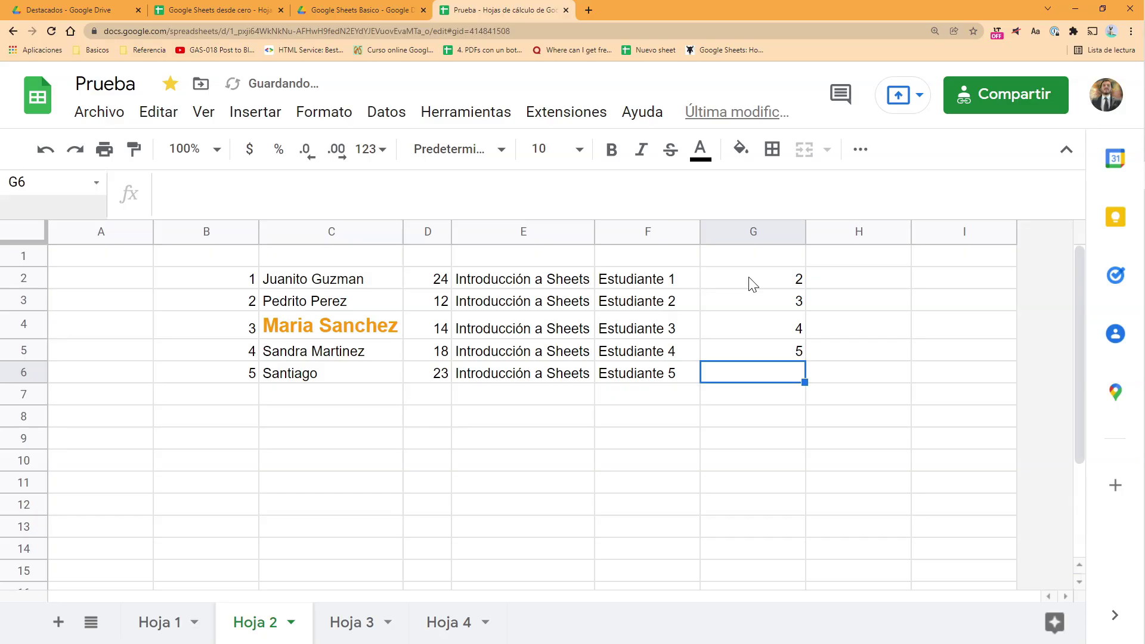
{"action": "type", "text": "9"}
{"action": "left_click", "coordinate": [812, 277]}
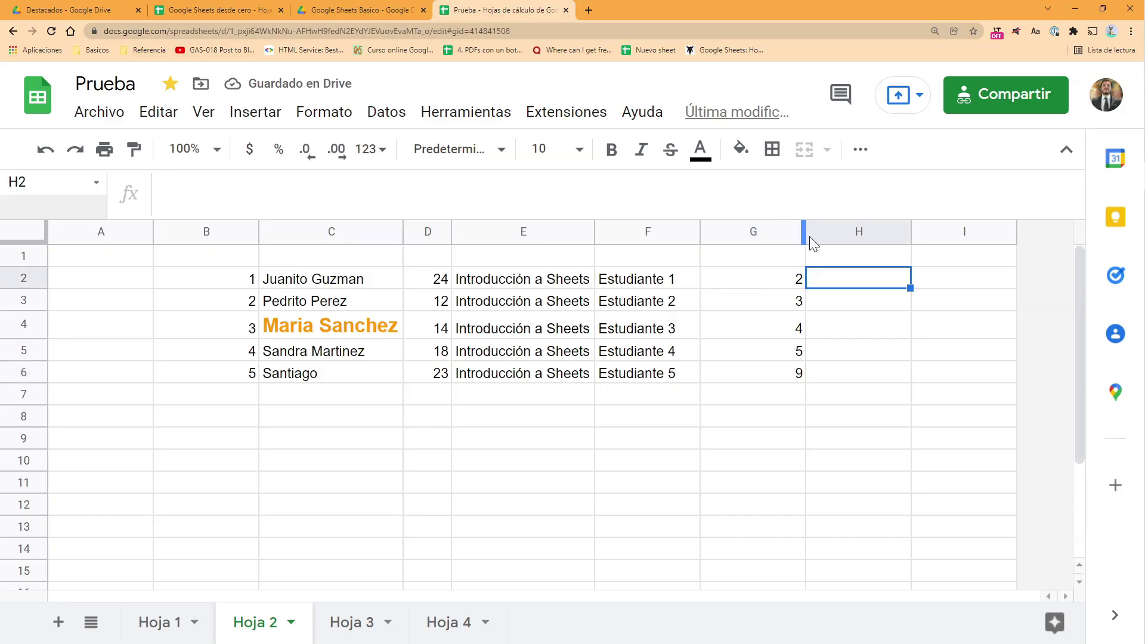
{"action": "double_click", "coordinate": [804, 233]}
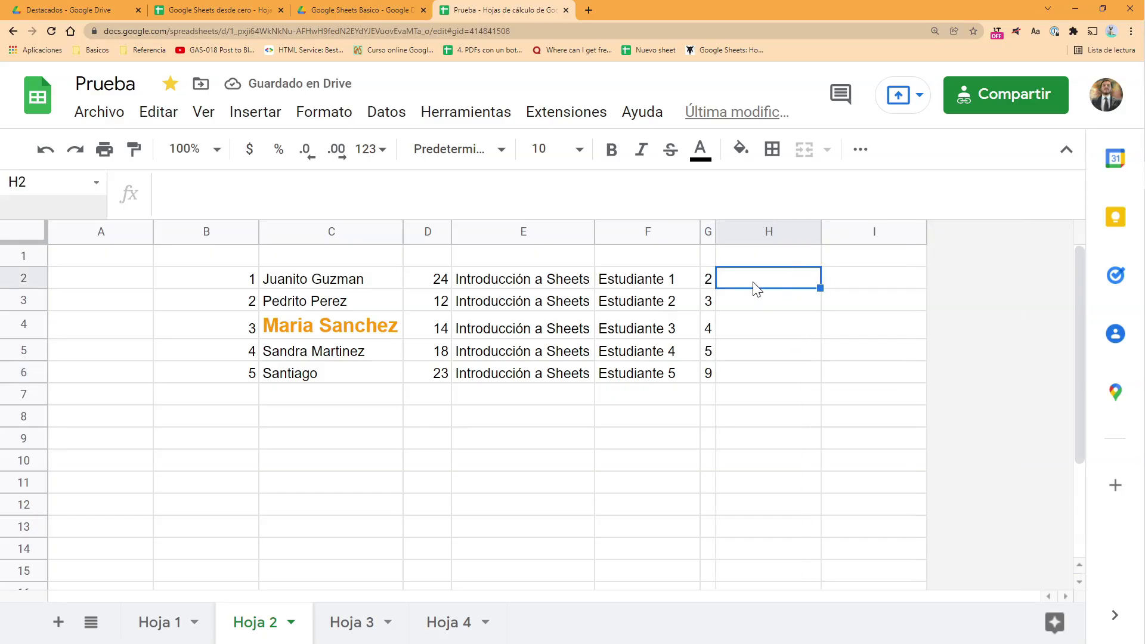
- Enter 15, 20, 10, 12 and 18 in cells H2:H6
{"action": "type", "text": "15"}
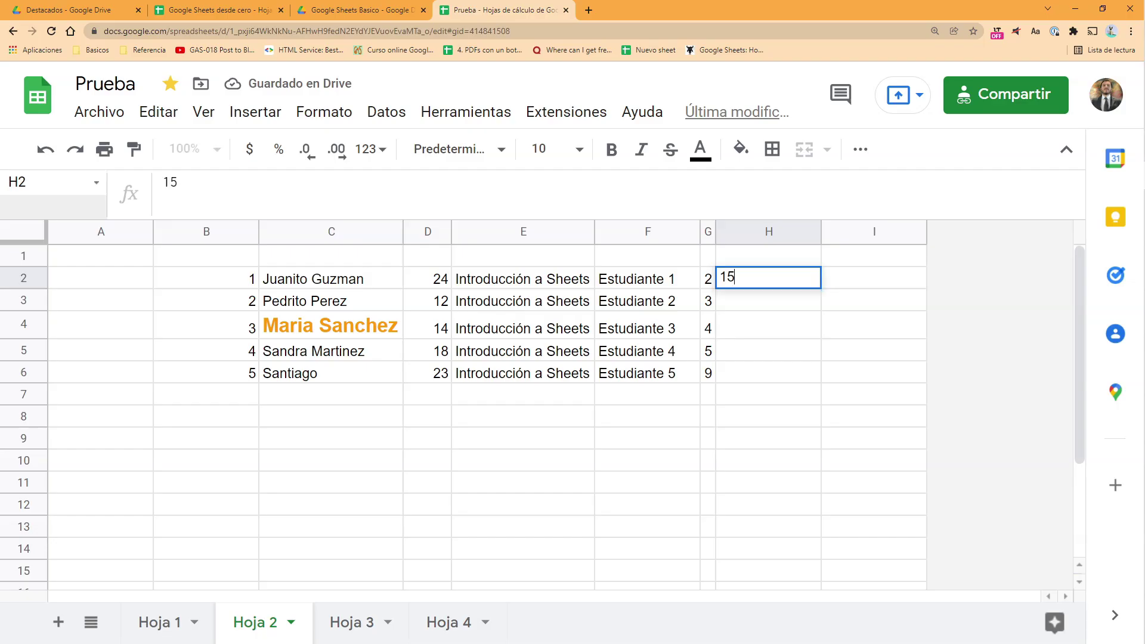
{"action": "key", "text": "Return"}
{"action": "type", "text": "20"}
{"action": "key", "text": "Return"}
{"action": "type", "text": "10"}
{"action": "key", "text": "Return"}
{"action": "type", "text": "12"}
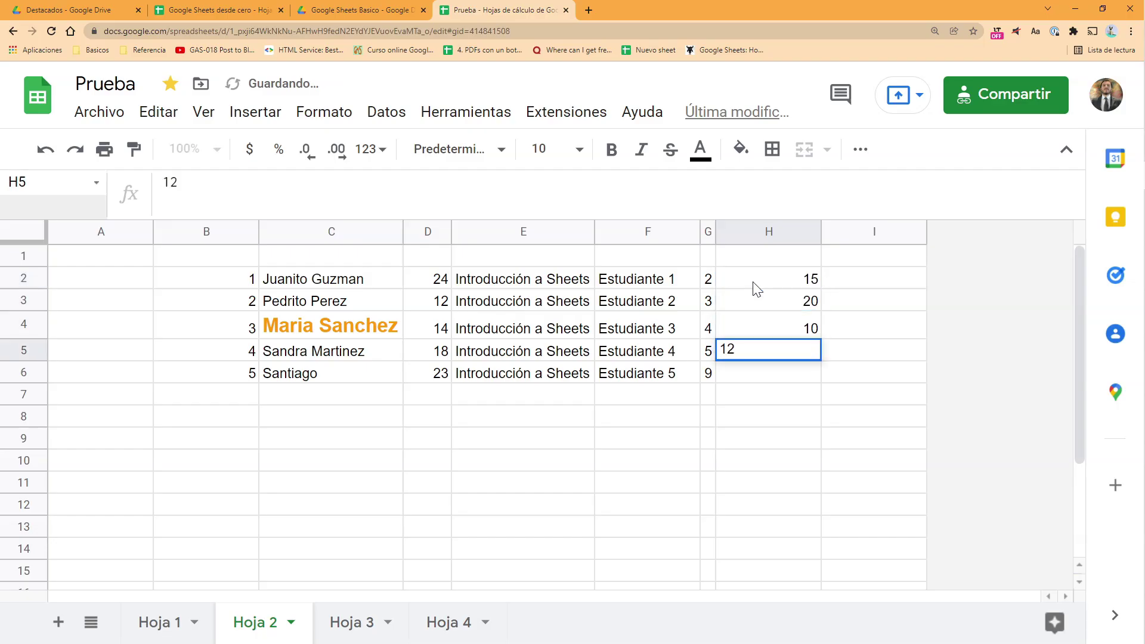
{"action": "key", "text": "Return"}
{"action": "type", "text": "18"}
{"action": "key", "text": "Return"}
- Examine the data range B2:H6, the empty header cells in row 1, and the table's columns and first record
{"action": "left_click_drag", "start_coordinate": [208, 278], "coordinate": [818, 383]}
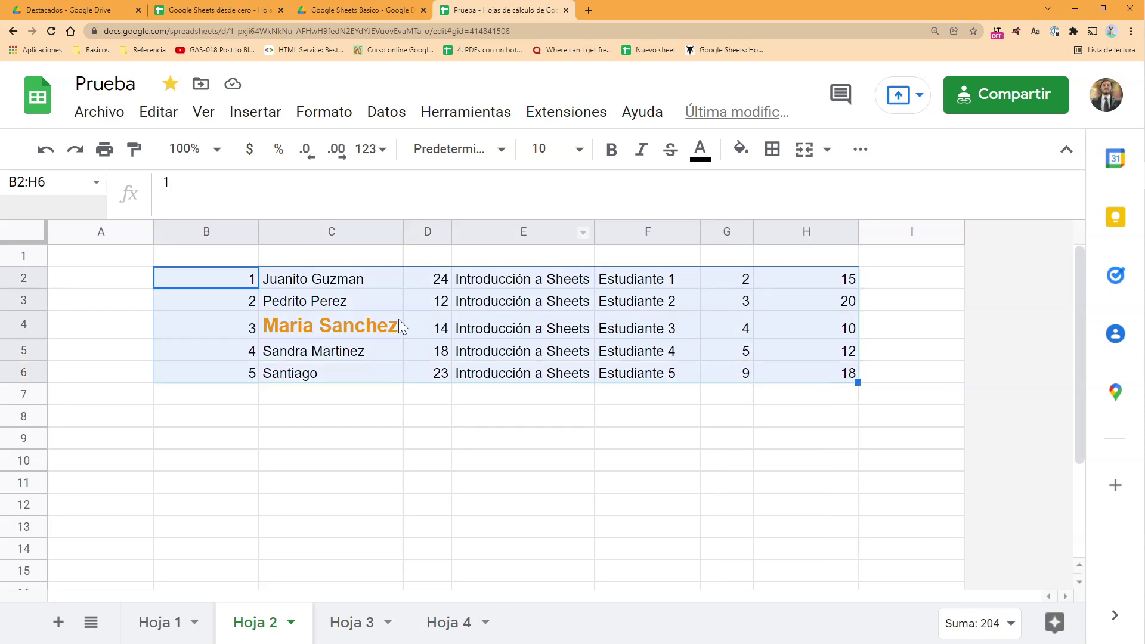
{"action": "left_click", "coordinate": [237, 254]}
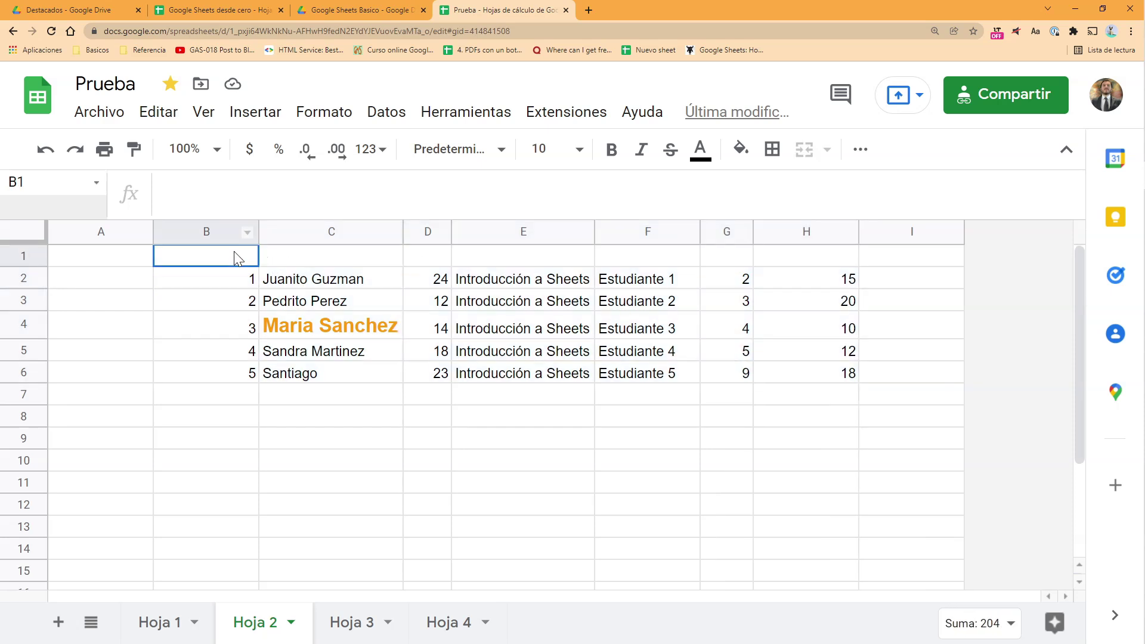
{"action": "left_click", "coordinate": [304, 262]}
{"action": "left_click", "coordinate": [424, 261]}
{"action": "left_click", "coordinate": [486, 263]}
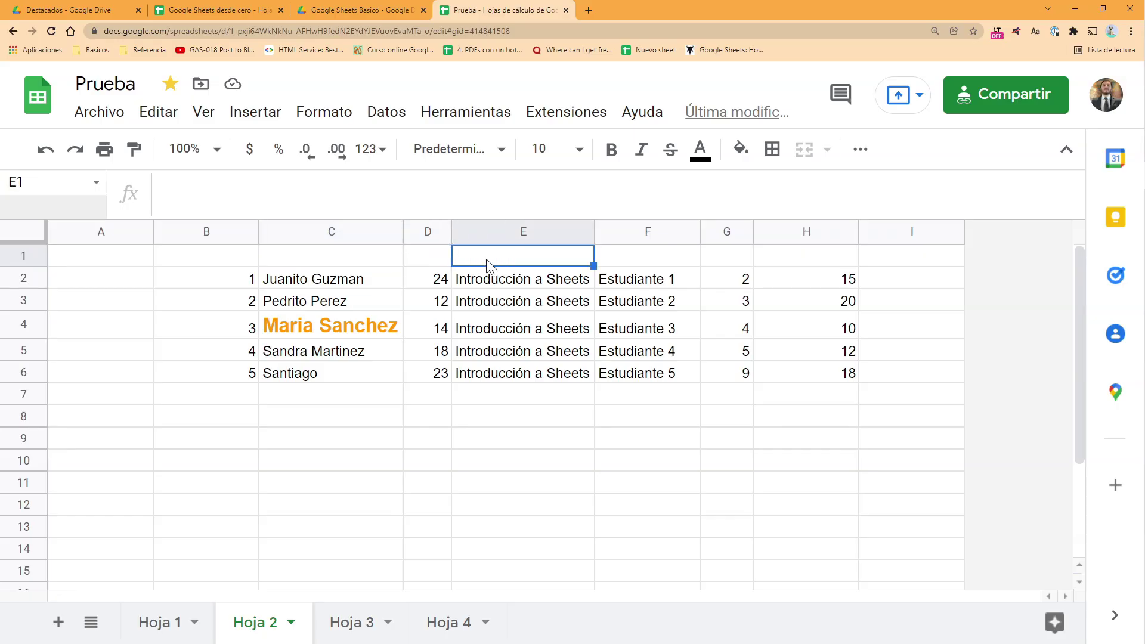
{"action": "left_click", "coordinate": [218, 230]}
{"action": "left_click", "coordinate": [351, 232]}
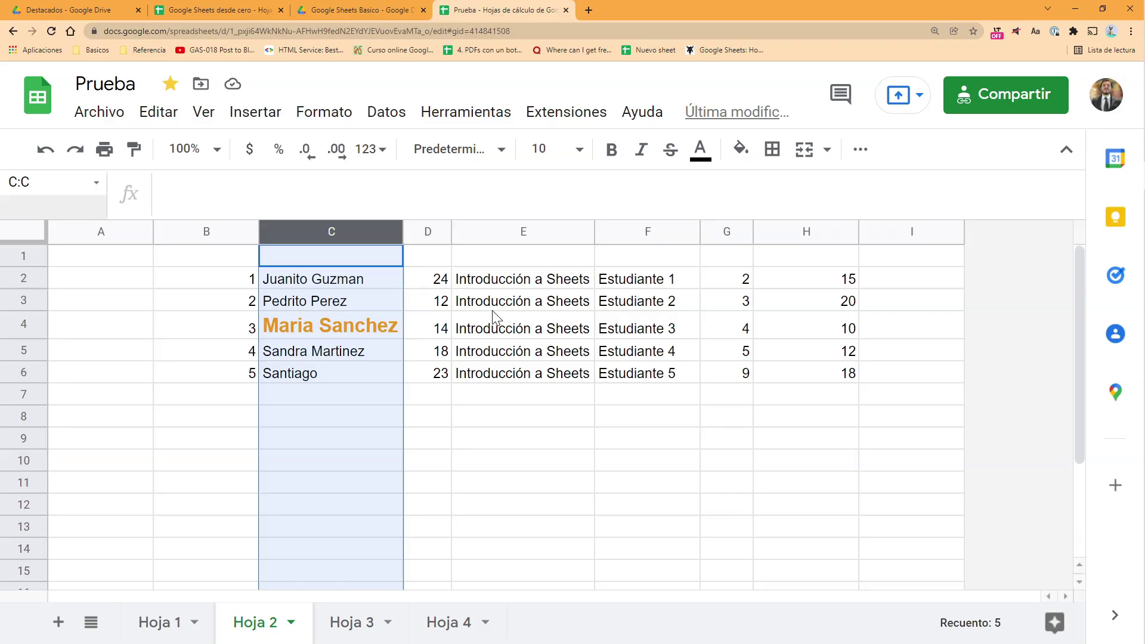
{"action": "left_click", "coordinate": [237, 260]}
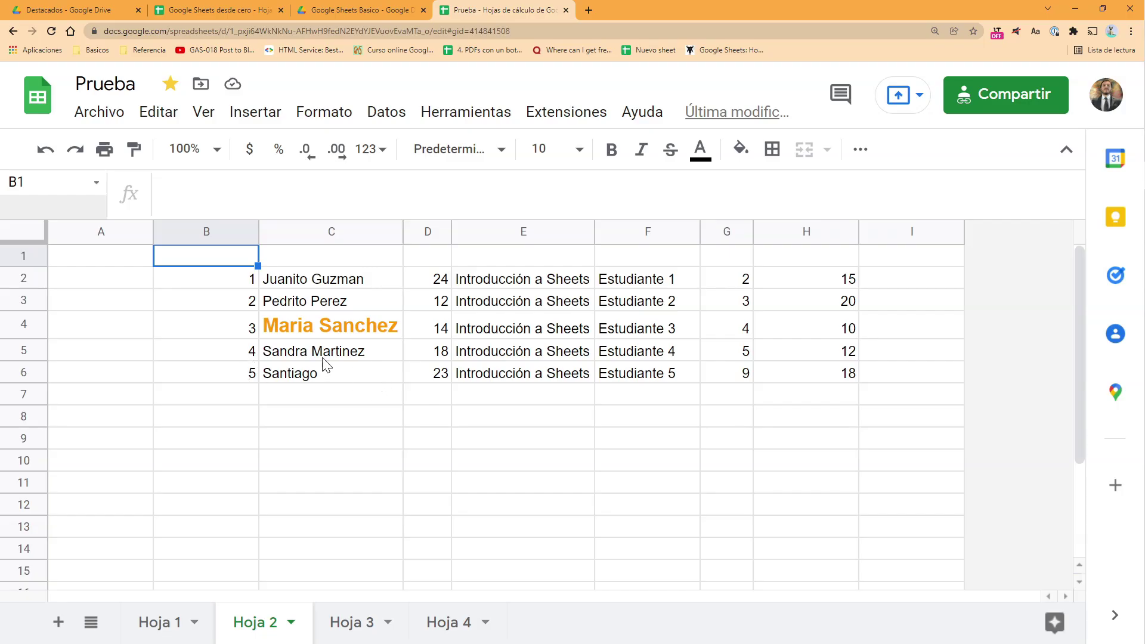
{"action": "left_click_drag", "start_coordinate": [242, 284], "coordinate": [798, 284]}
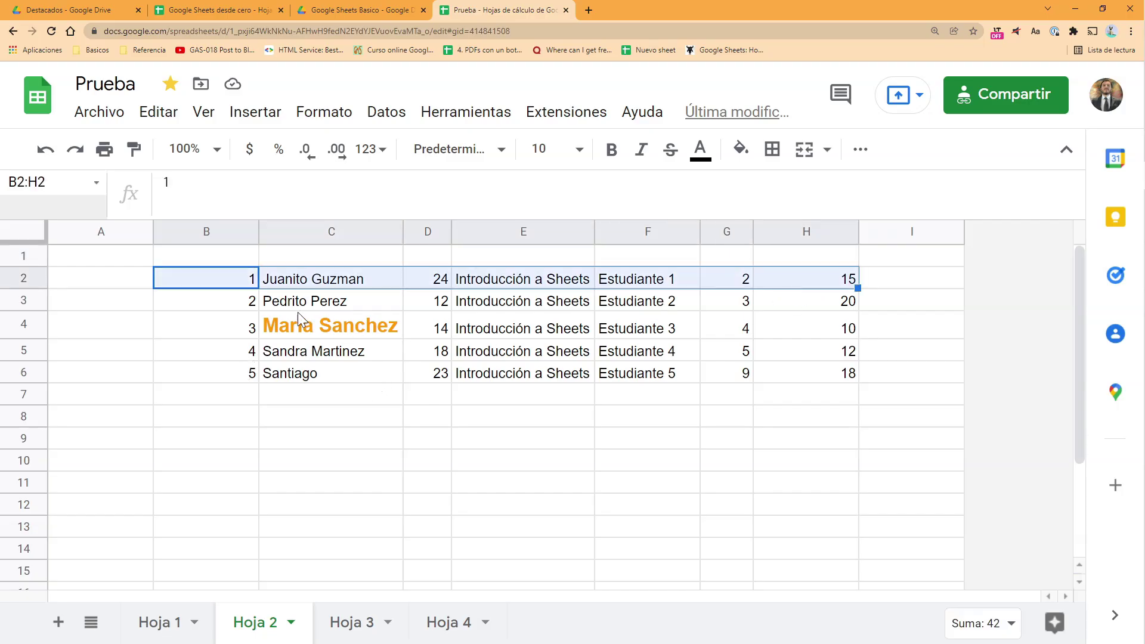
- Enter the column header "Ref" in cell B1
{"action": "left_click", "coordinate": [232, 259]}
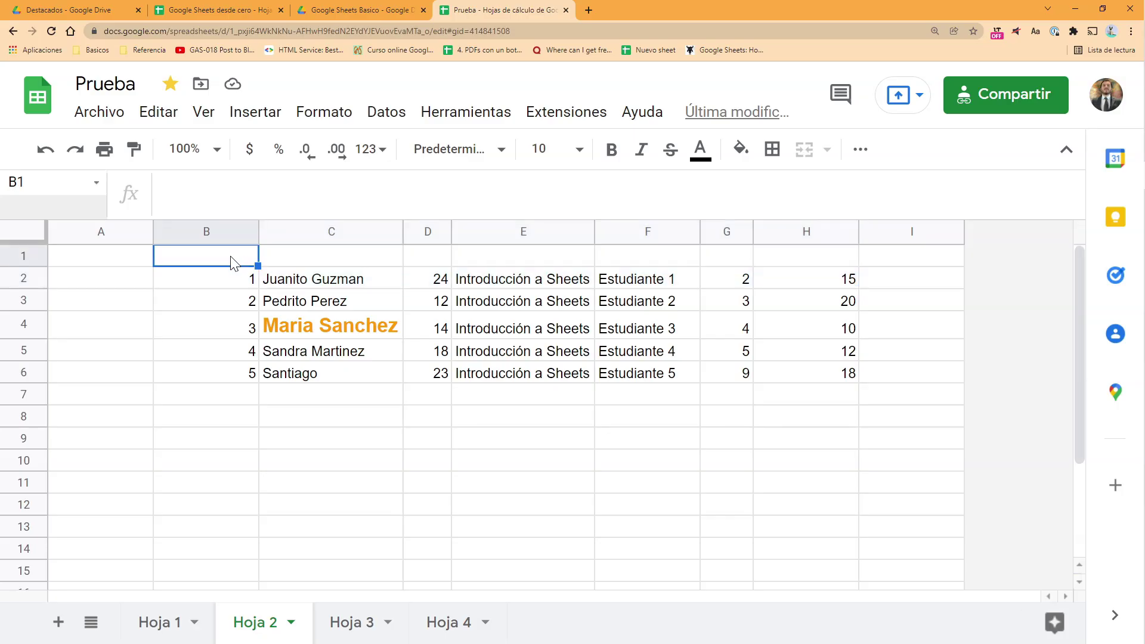
{"action": "type", "text": "Con"}
{"action": "key", "text": "BackSpace"}
{"action": "key", "text": "BackSpace"}
{"action": "key", "text": "BackSpace"}
{"action": "type", "text": "Ref"}
{"action": "key", "text": "Tab"}
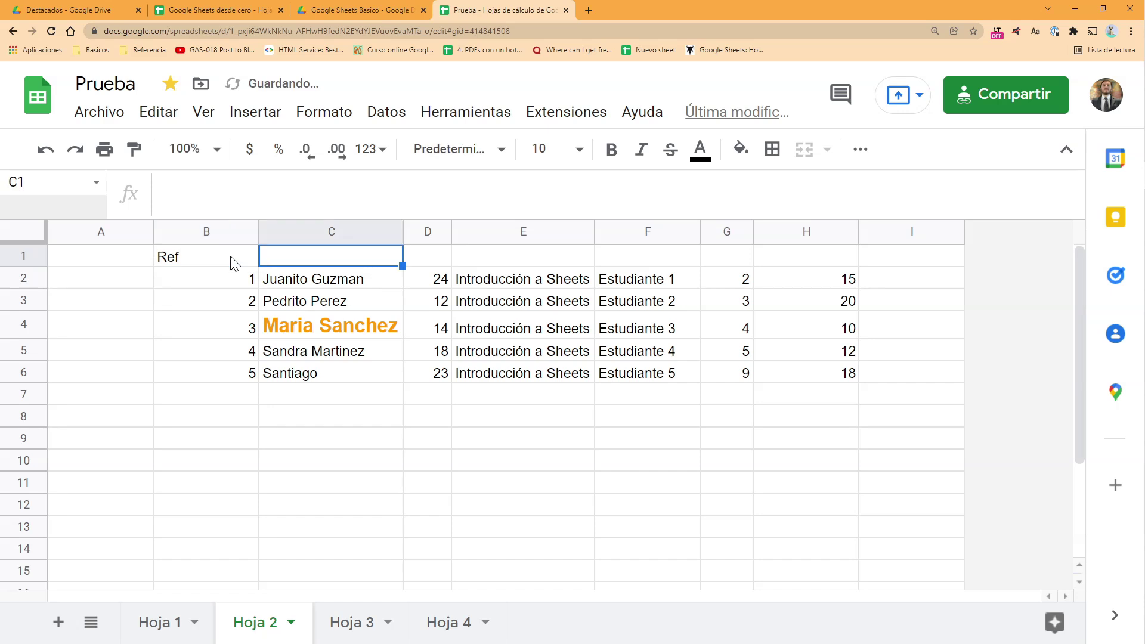
- Enter the column headers "Nombre", "Edad", "Curso" and "No Estudiante" in cells C1:F1
{"action": "type", "text": "Nombre"}
{"action": "key", "text": "Tab"}
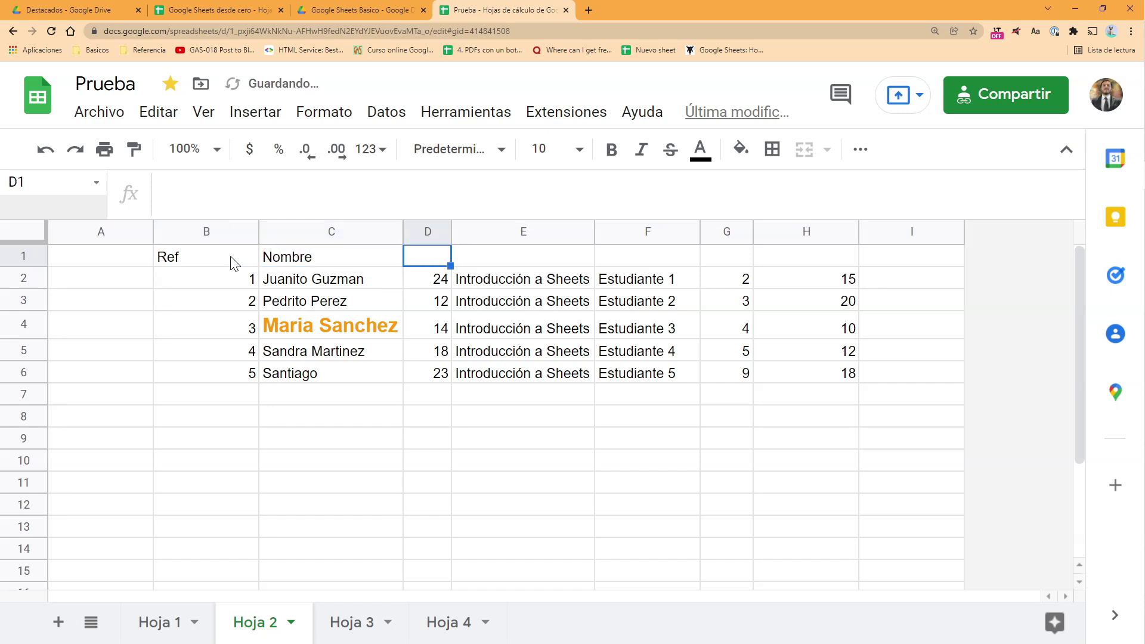
{"action": "type", "text": "Edad"}
{"action": "key", "text": "Tab"}
{"action": "type", "text": "Curso"}
{"action": "key", "text": "Tab"}
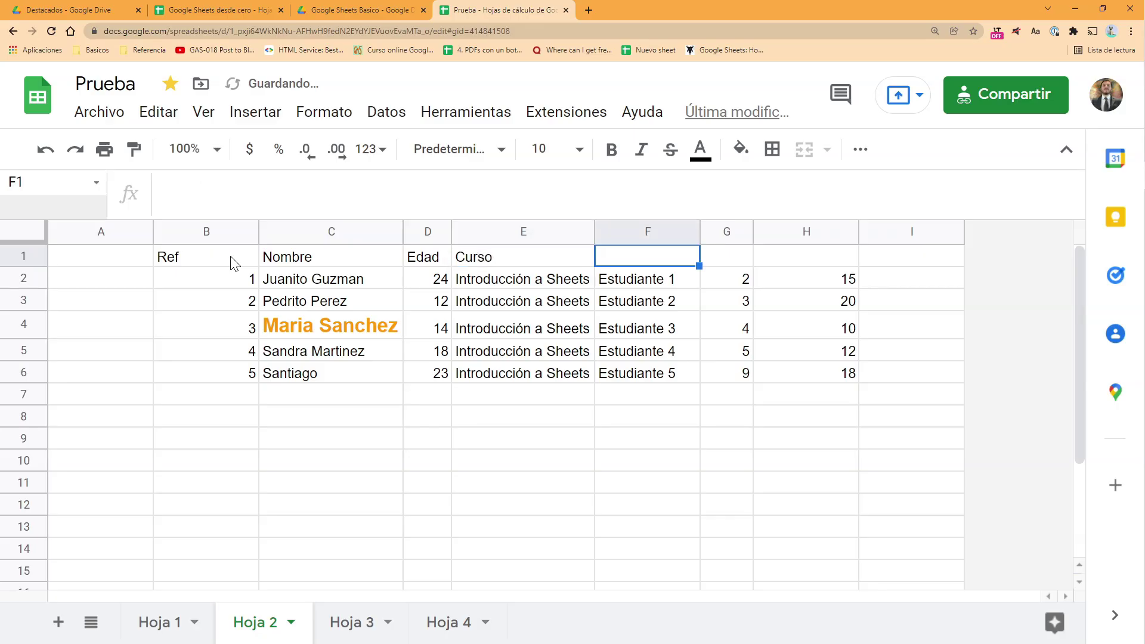
{"action": "type", "text": "No Estudiante"}
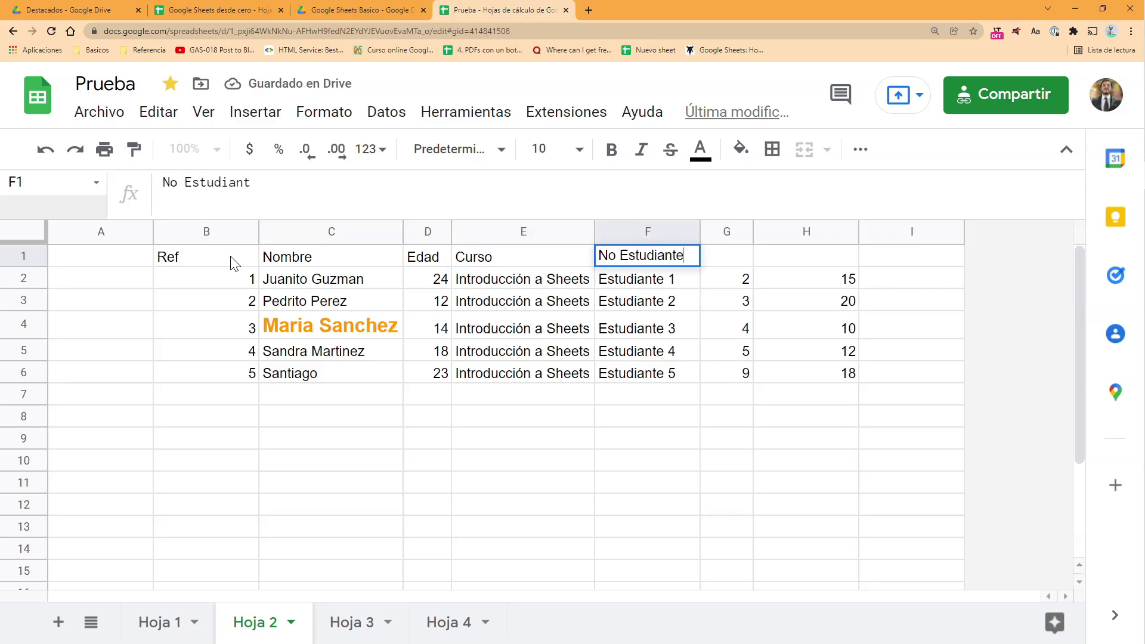
{"action": "key", "text": "Tab"}
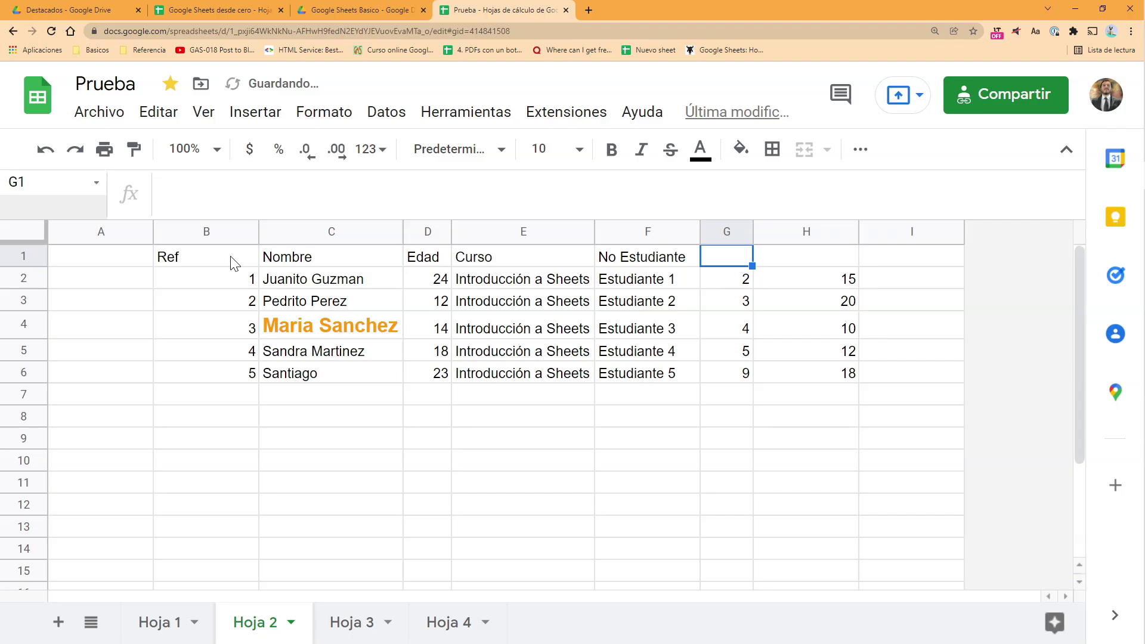
- Enter the column headers "Creditos", "Costo Credito" and "Total a Pagar" in cells G1:I1
{"action": "type", "text": "Creditos"}
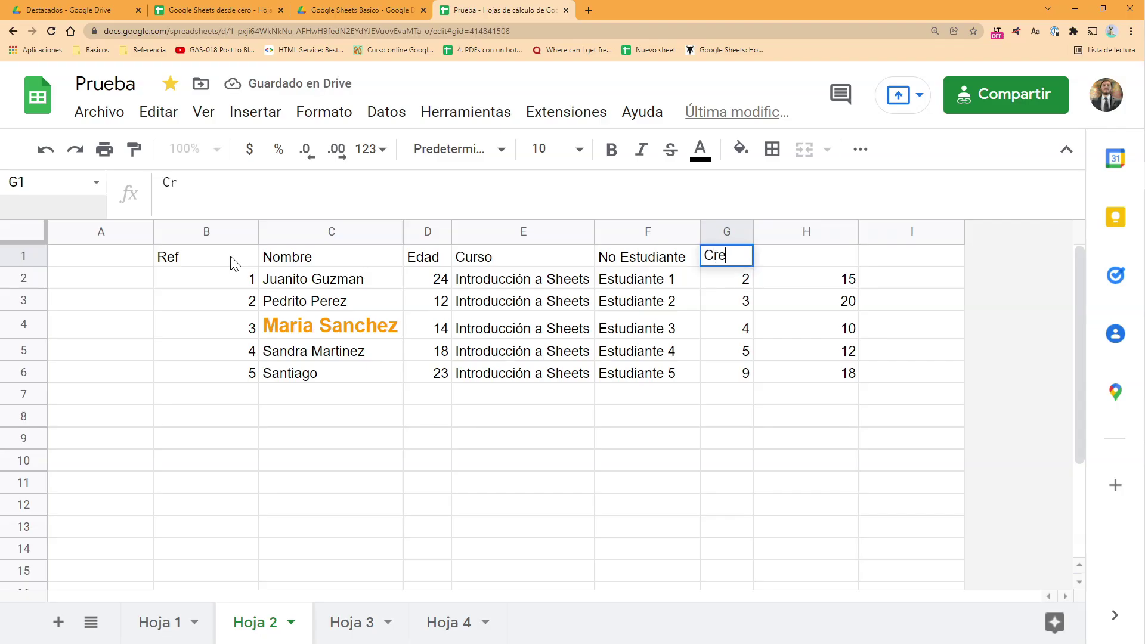
{"action": "key", "text": "Tab"}
{"action": "type", "text": "Co"}
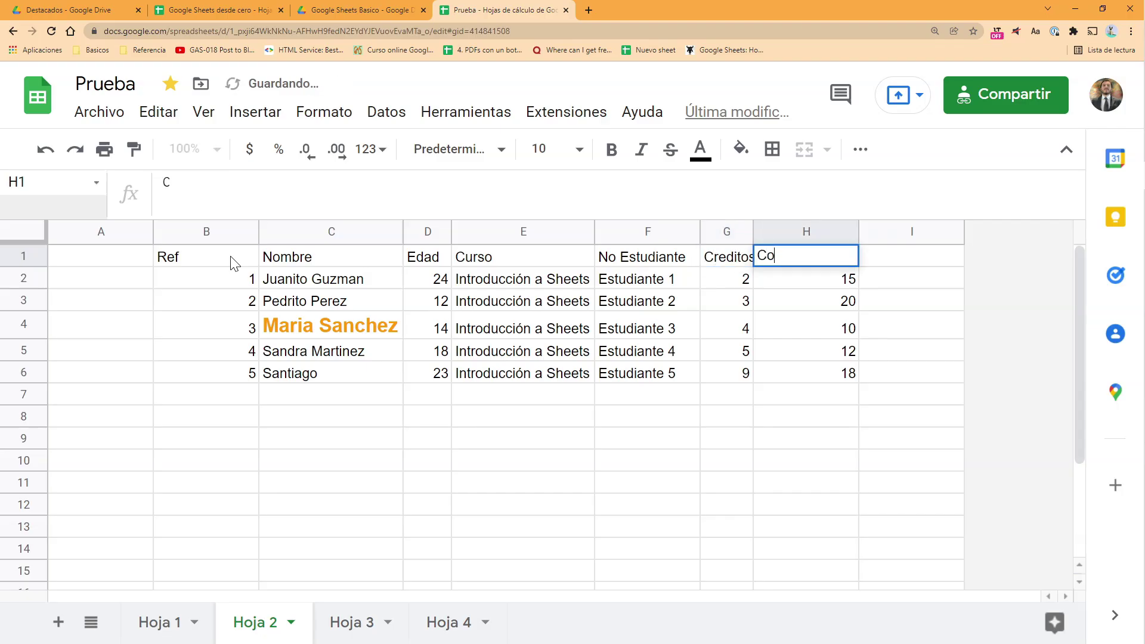
{"action": "type", "text": "sto Credito"}
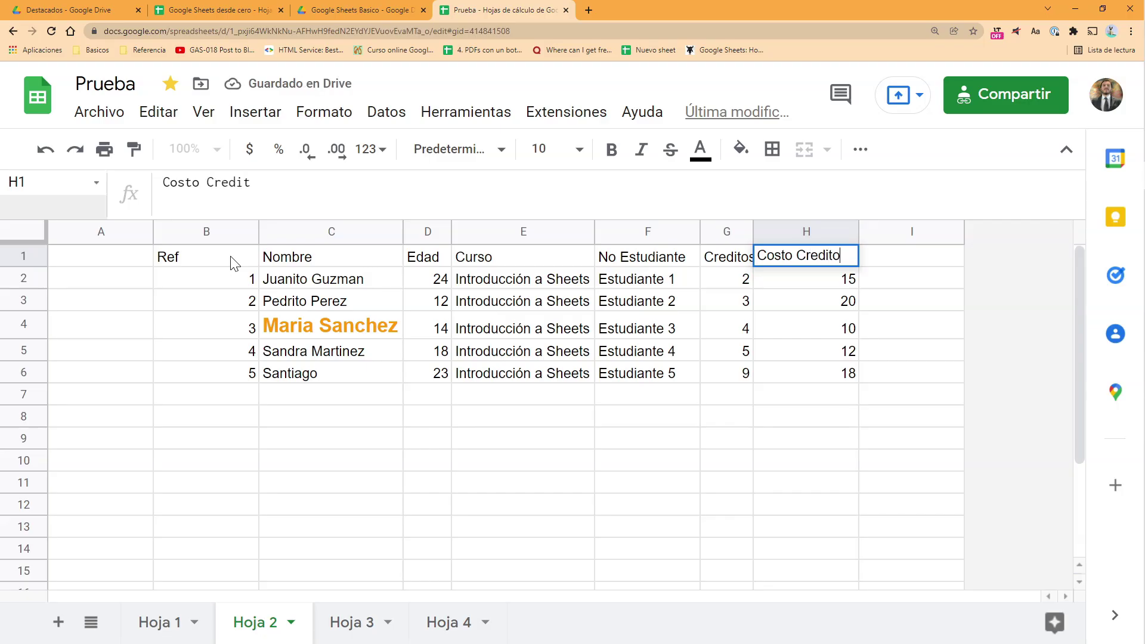
{"action": "key", "text": "Return"}
{"action": "key", "text": "Right"}
{"action": "key", "text": "Up"}
{"action": "type", "text": "Tota"}
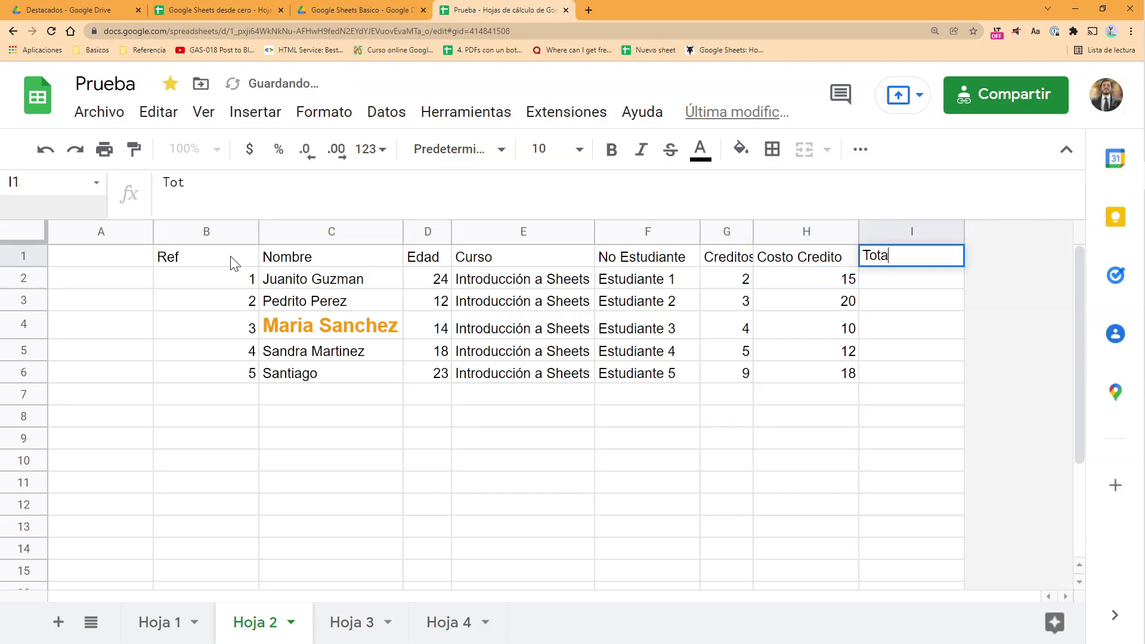
{"action": "type", "text": "l a Pagar"}
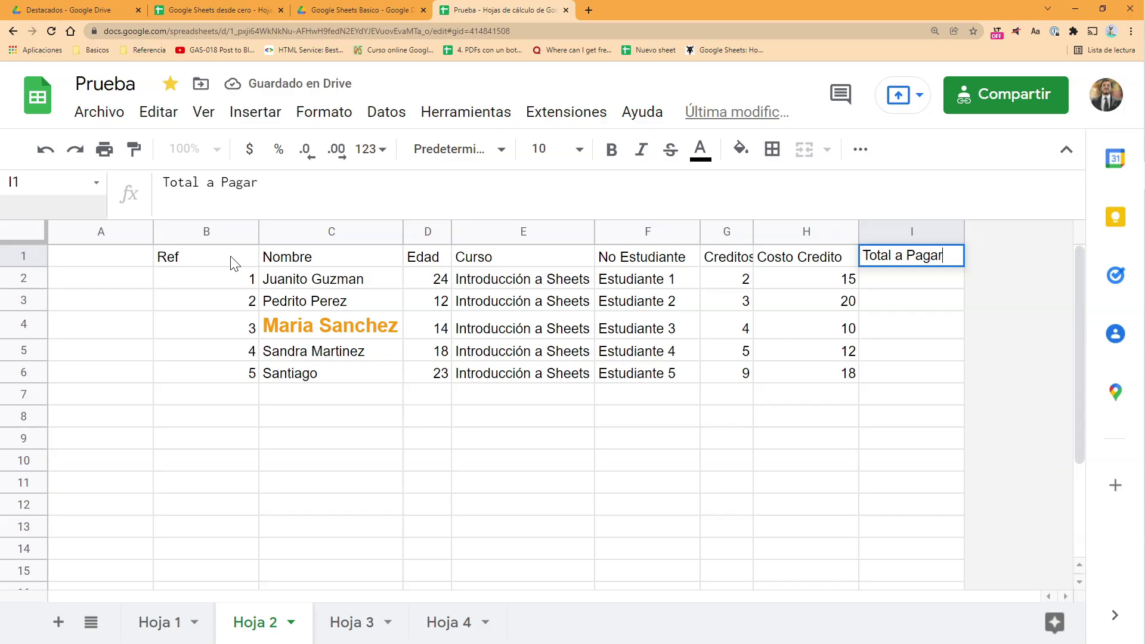
{"action": "key", "text": "Return"}
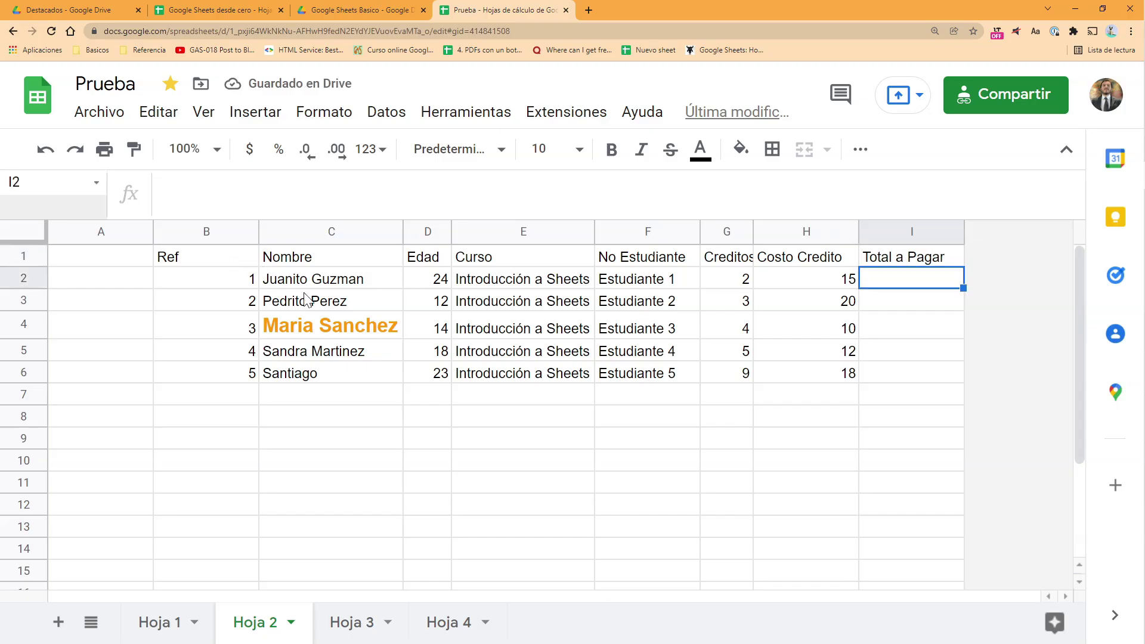
- Delete the empty column A so the table starts at the sheet's first column
{"action": "left_click", "coordinate": [561, 331]}
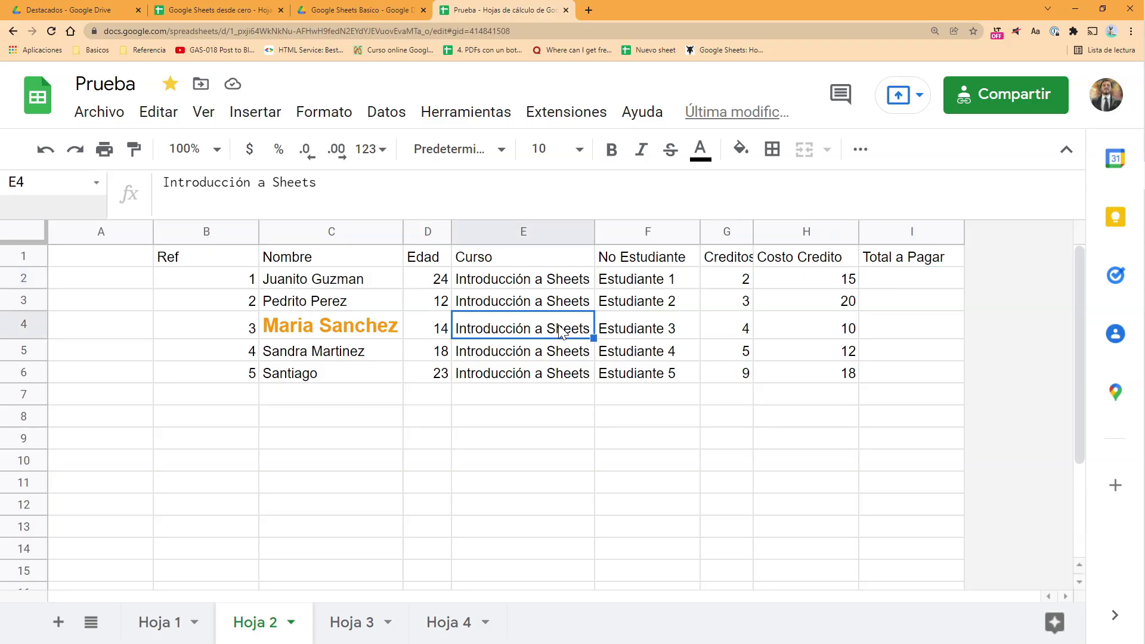
{"action": "left_click_drag", "start_coordinate": [210, 262], "coordinate": [918, 371]}
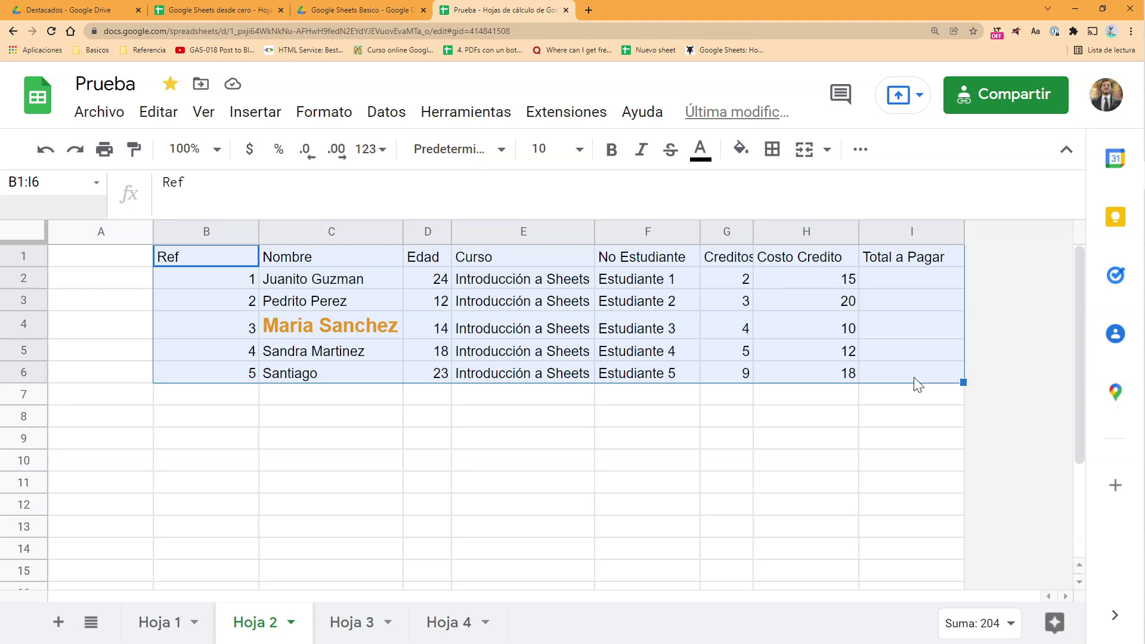
{"action": "left_click", "coordinate": [696, 336]}
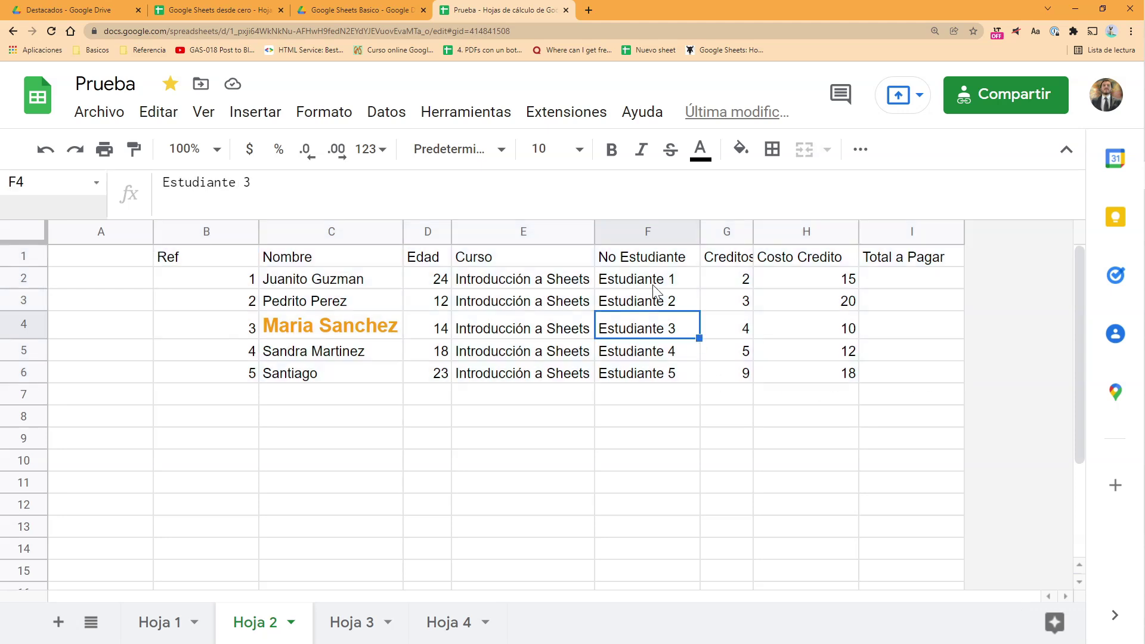
{"action": "left_click", "coordinate": [105, 232]}
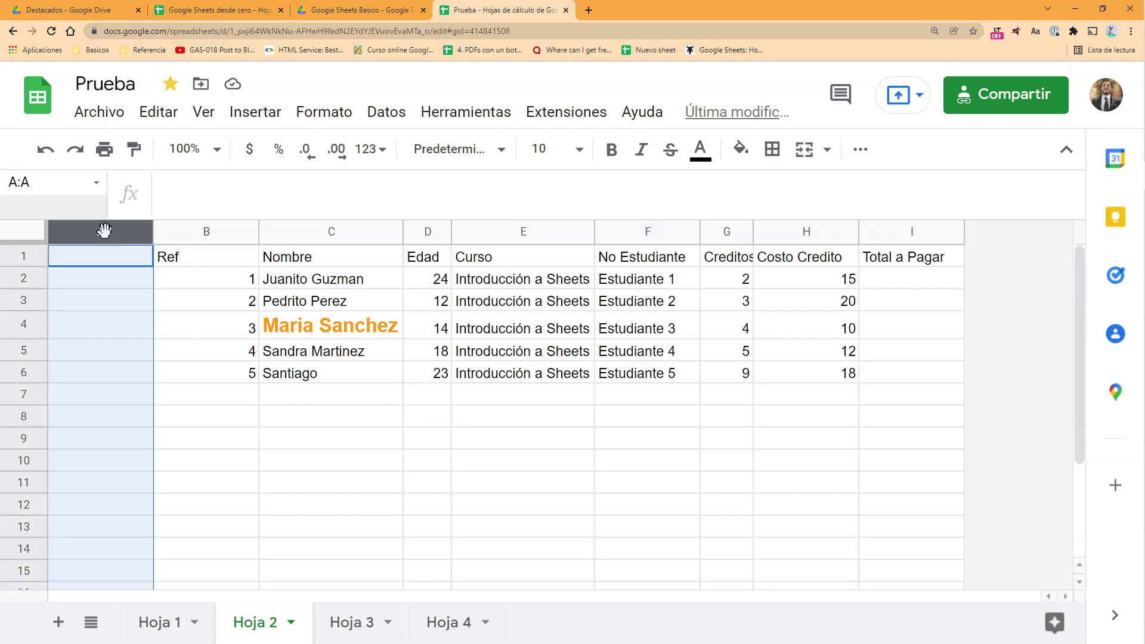
{"action": "right_click", "coordinate": [105, 232]}
{"action": "left_click", "coordinate": [220, 386]}
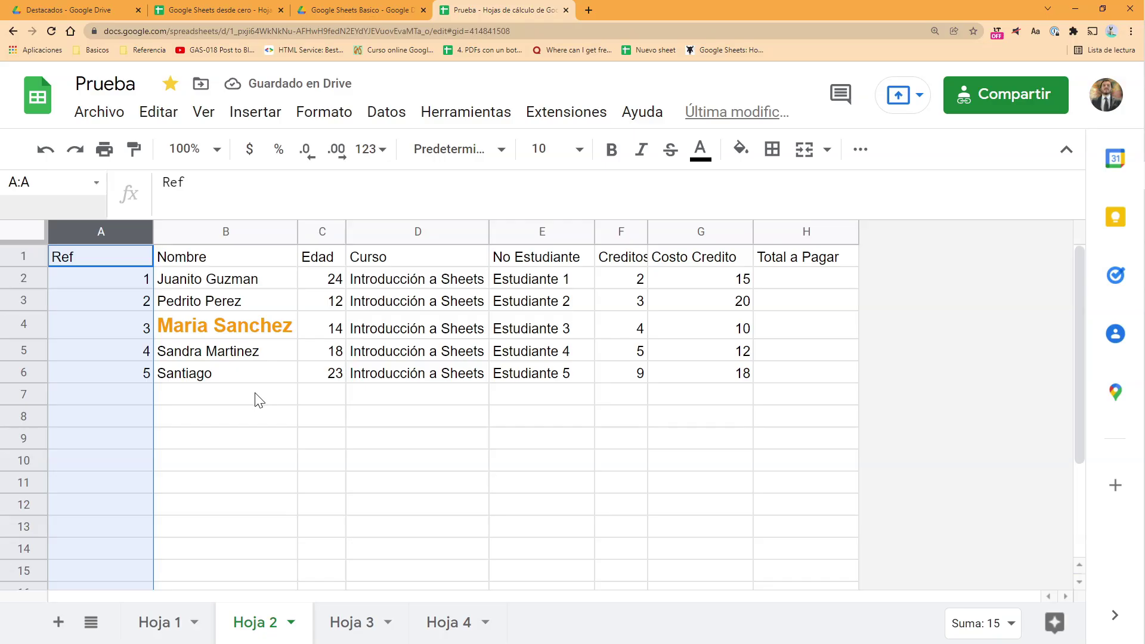
{"action": "left_click", "coordinate": [403, 353]}
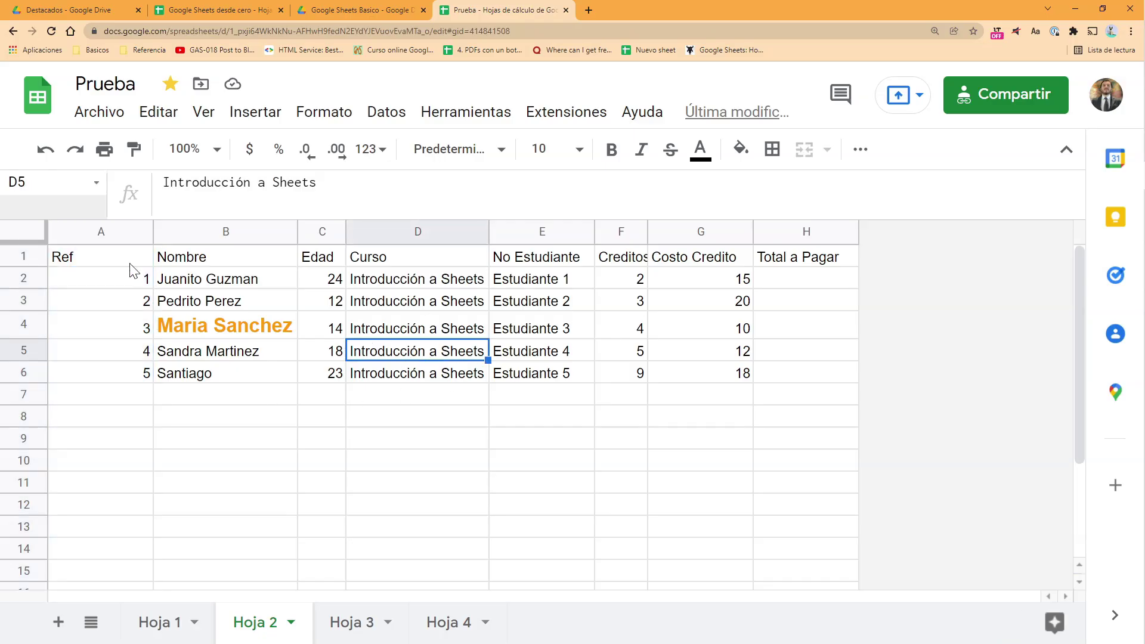
- Narrow column A, widen column B and increase the height of rows 1 to 6
{"action": "left_click", "coordinate": [121, 237]}
{"action": "left_click", "coordinate": [191, 234]}
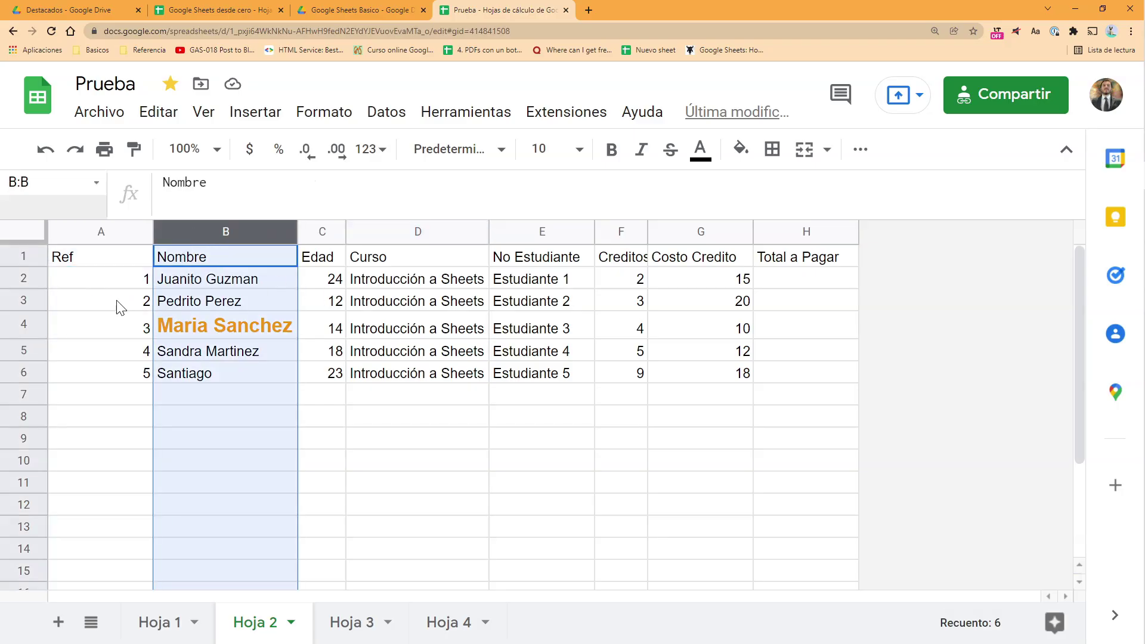
{"action": "left_click", "coordinate": [138, 293]}
{"action": "left_click_drag", "start_coordinate": [152, 233], "coordinate": [108, 239]}
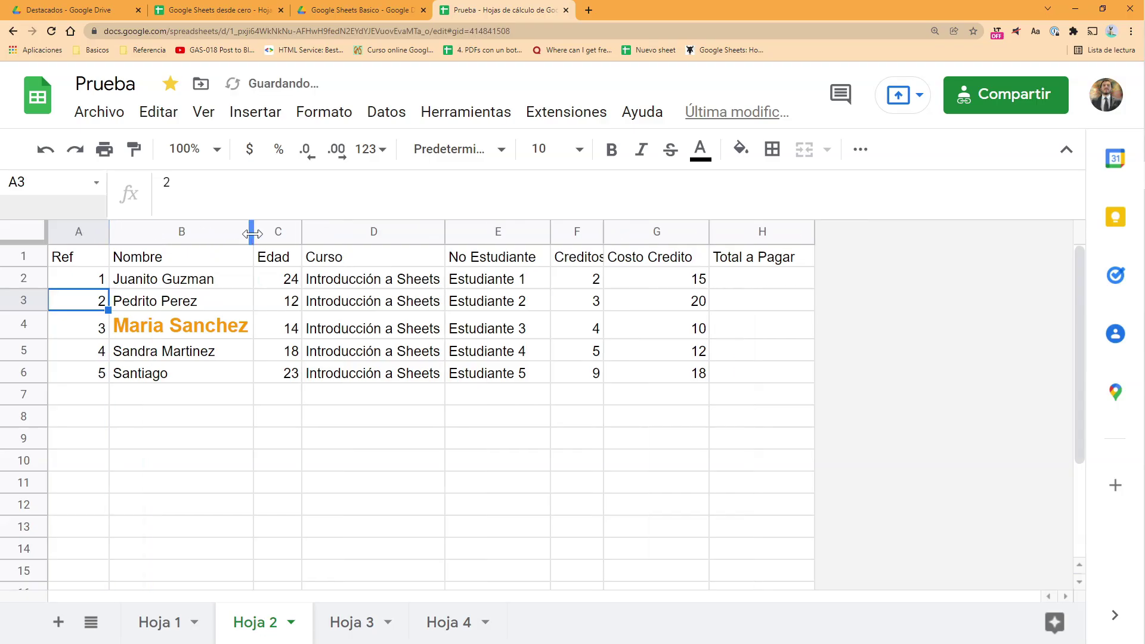
{"action": "left_click_drag", "start_coordinate": [247, 231], "coordinate": [348, 232]}
{"action": "left_click_drag", "start_coordinate": [37, 257], "coordinate": [22, 375]}
{"action": "left_click", "coordinate": [227, 301]}
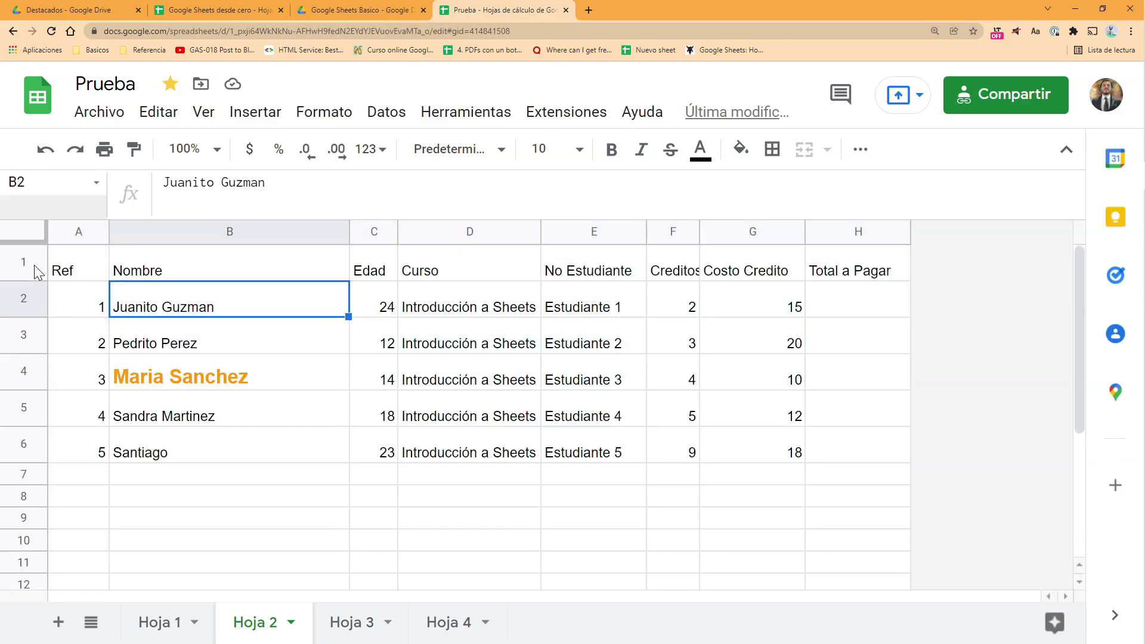
- Select the whole sheet and fit the width of all columns to their contents
{"action": "left_click_drag", "start_coordinate": [34, 270], "coordinate": [131, 289]}
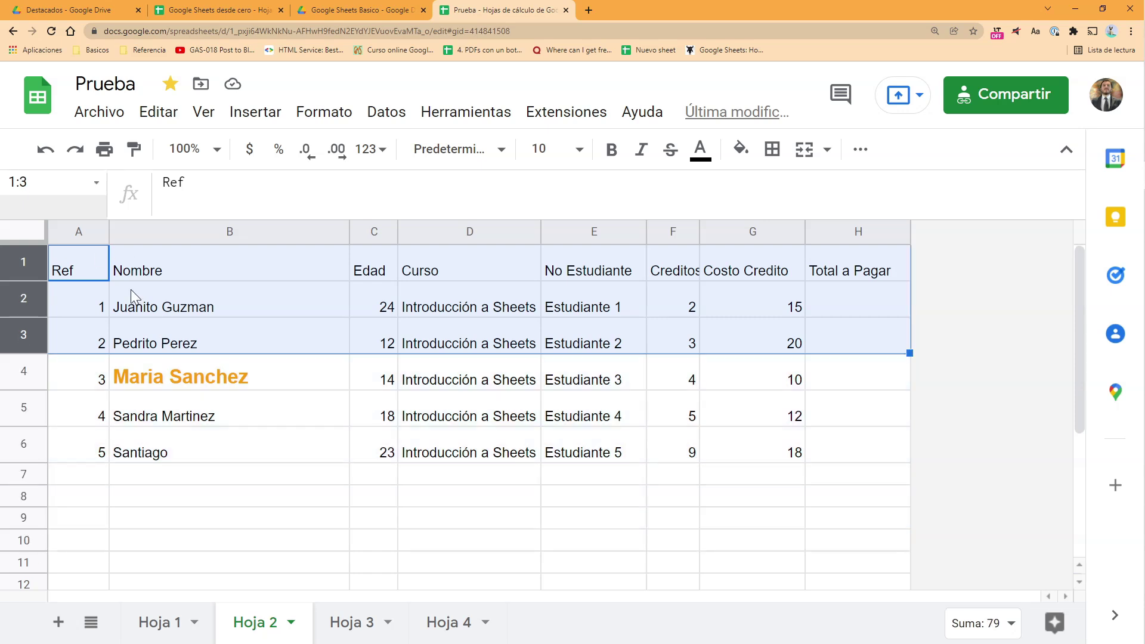
{"action": "left_click", "coordinate": [188, 414]}
{"action": "left_click_drag", "start_coordinate": [85, 237], "coordinate": [177, 373]}
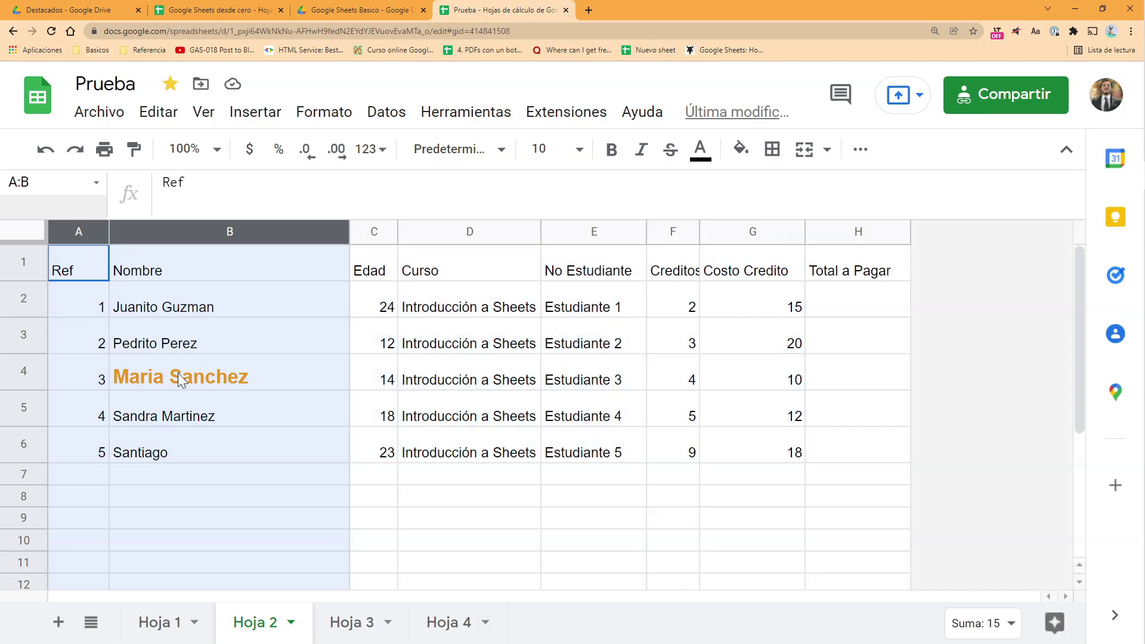
{"action": "left_click", "coordinate": [190, 327]}
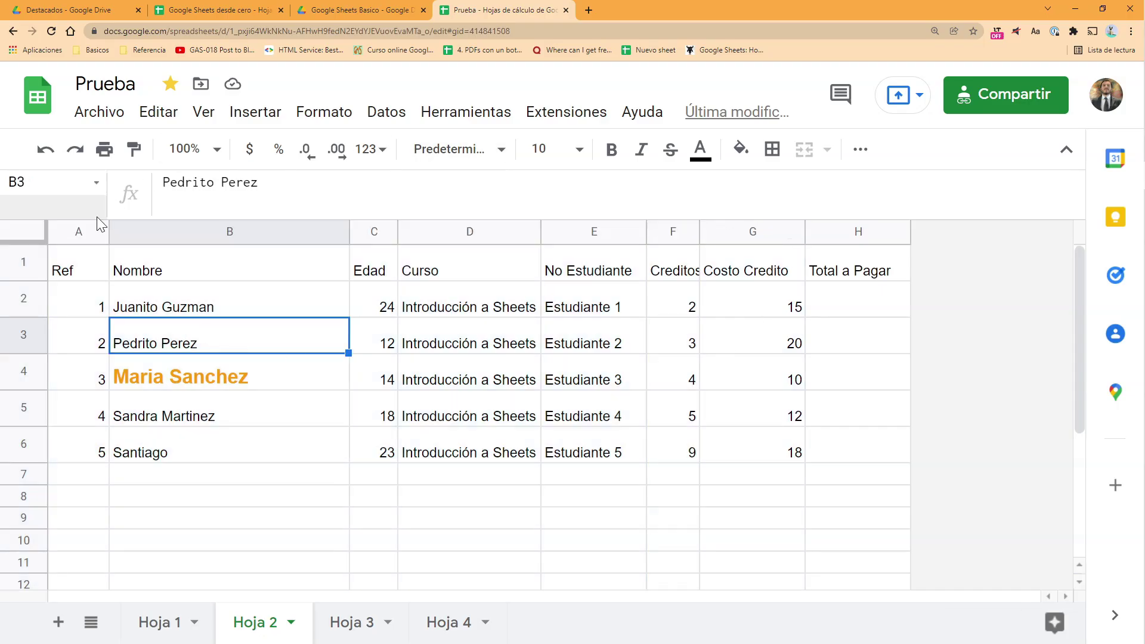
{"action": "scroll", "coordinate": [474, 342], "scroll_direction": "down", "scroll_amount": 1}
{"action": "scroll", "coordinate": [162, 295], "scroll_direction": "up", "scroll_amount": 1}
{"action": "left_click", "coordinate": [26, 231]}
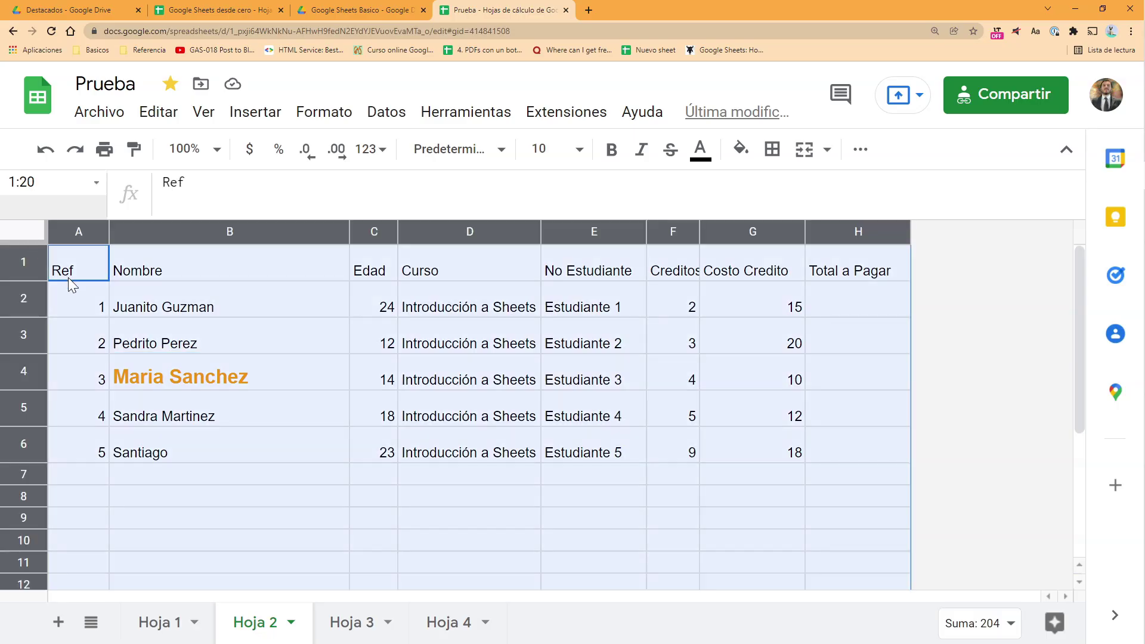
{"action": "double_click", "coordinate": [395, 226]}
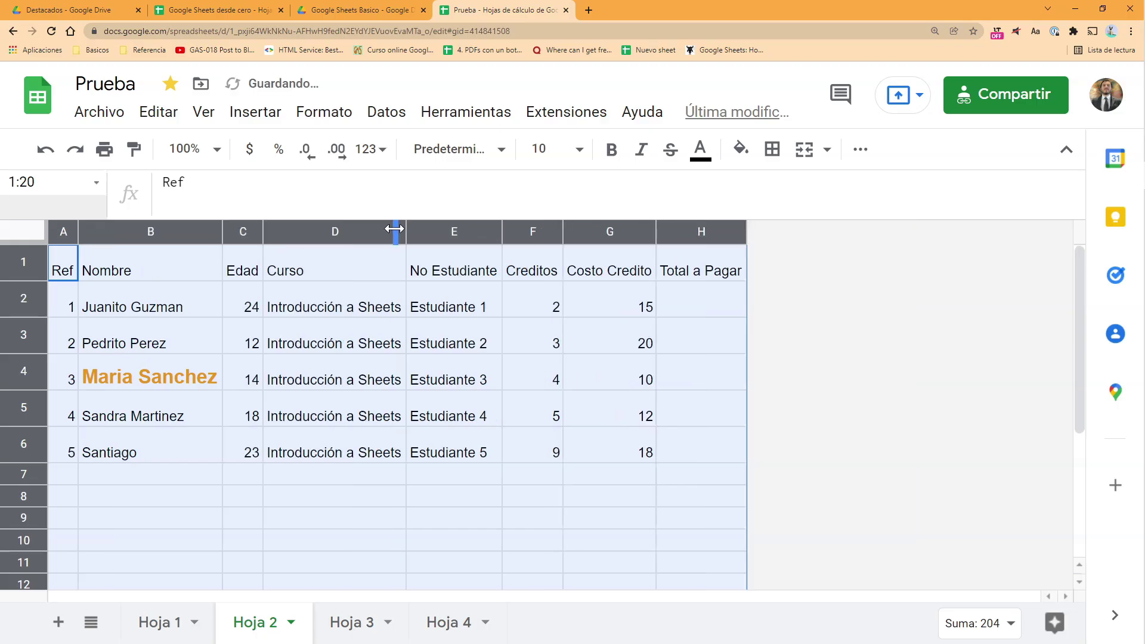
{"action": "left_click", "coordinate": [316, 313]}
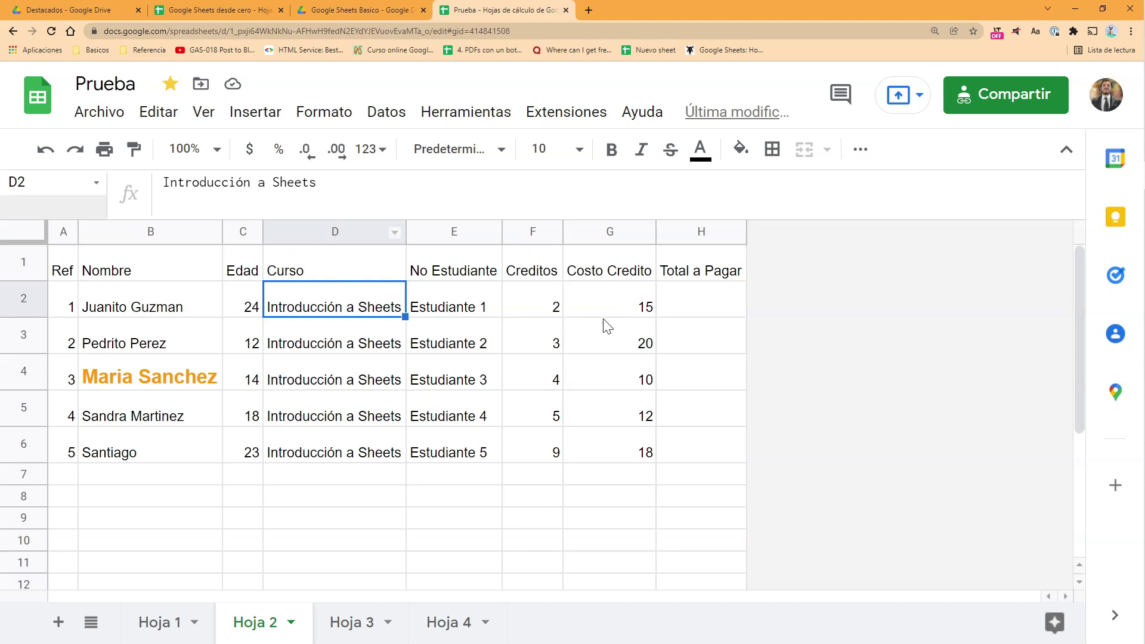
- Select the whole sheet and fit the height of all rows to their contents
{"action": "left_click", "coordinate": [19, 229]}
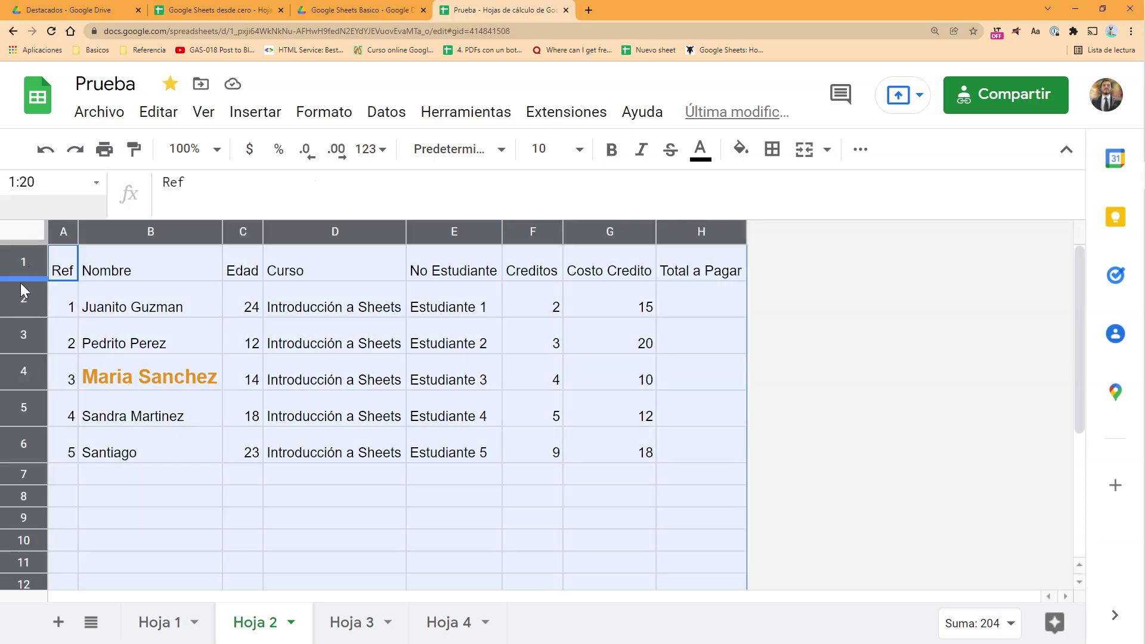
{"action": "left_click_drag", "start_coordinate": [19, 279], "coordinate": [19, 268]}
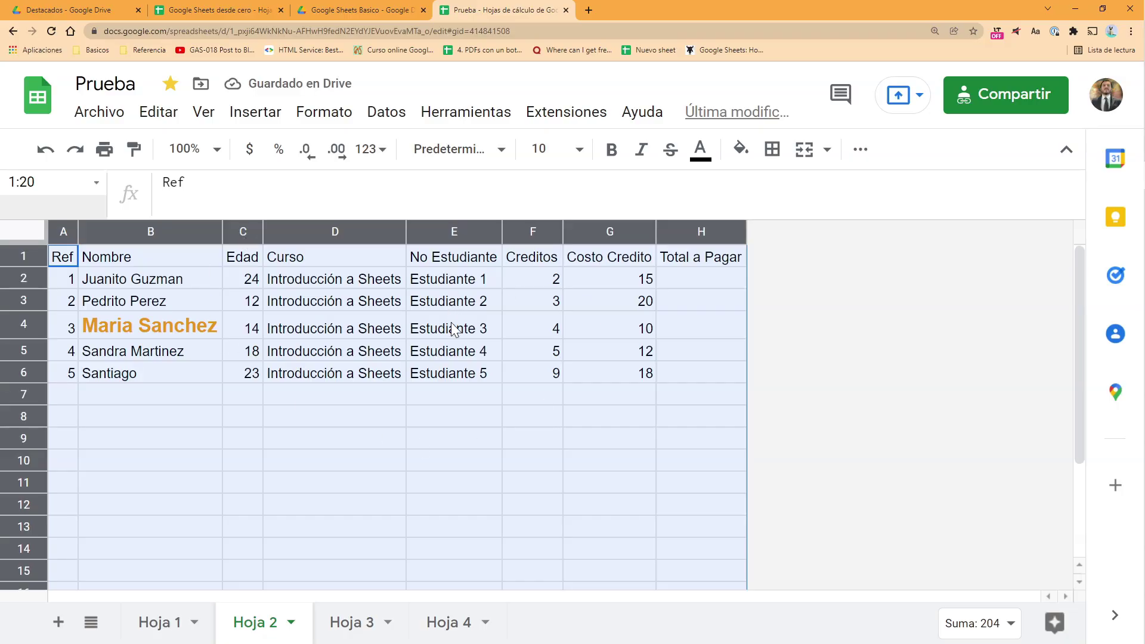
{"action": "left_click", "coordinate": [552, 354]}
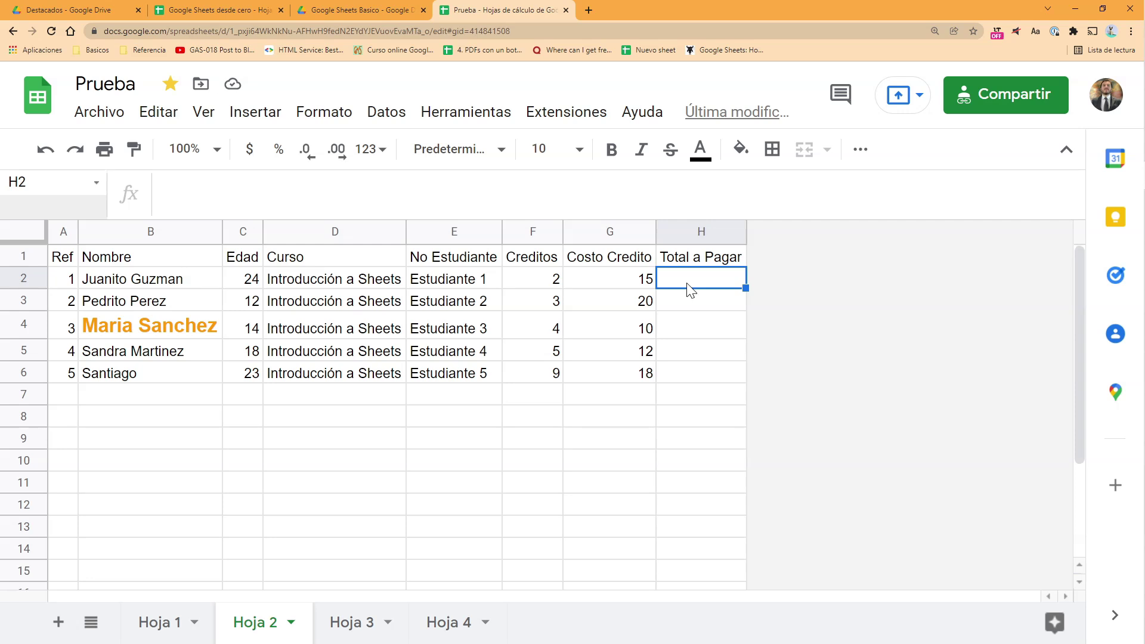
{"action": "type", "text": "="}
{"action": "key", "text": "Escape"}
{"action": "type", "text": "="}
{"action": "key", "text": "Escape"}
- Calculate the first student's Total a Pagar in cell H2 with the formula =2*15
{"action": "left_click", "coordinate": [541, 279]}
{"action": "left_click", "coordinate": [631, 282]}
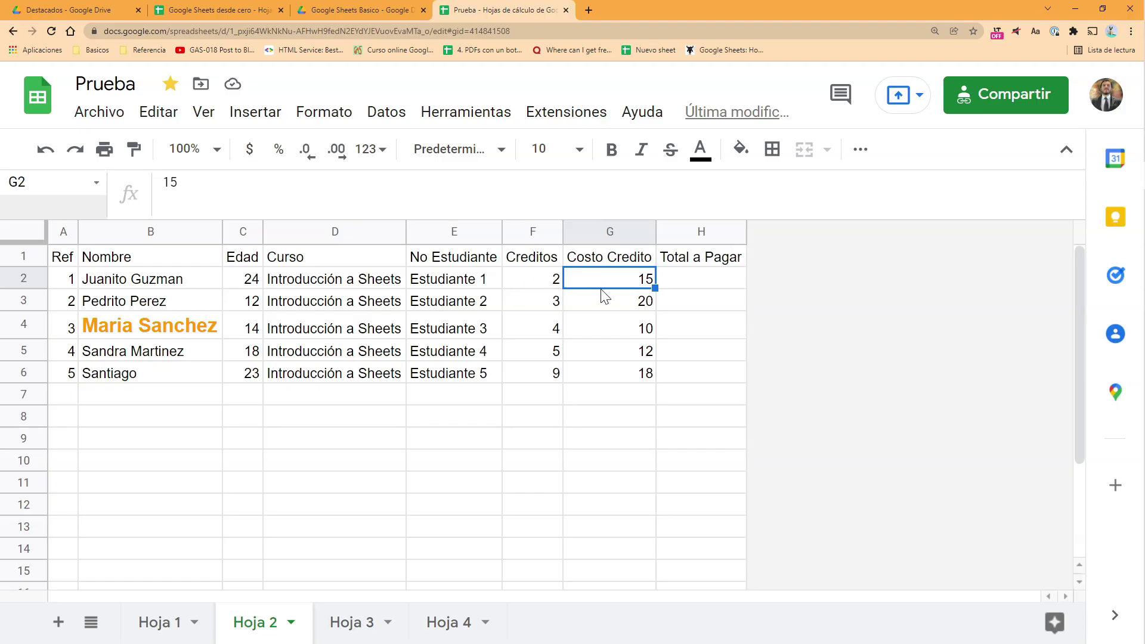
{"action": "left_click", "coordinate": [546, 280]}
{"action": "left_click", "coordinate": [616, 285]}
{"action": "left_click", "coordinate": [685, 285]}
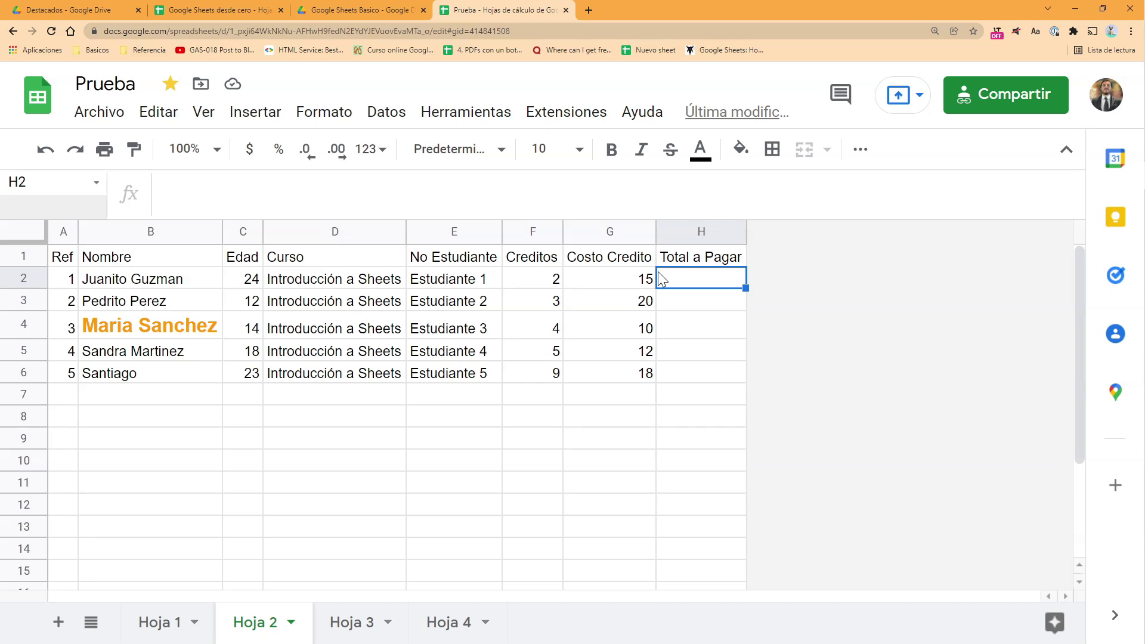
{"action": "type", "text": "="}
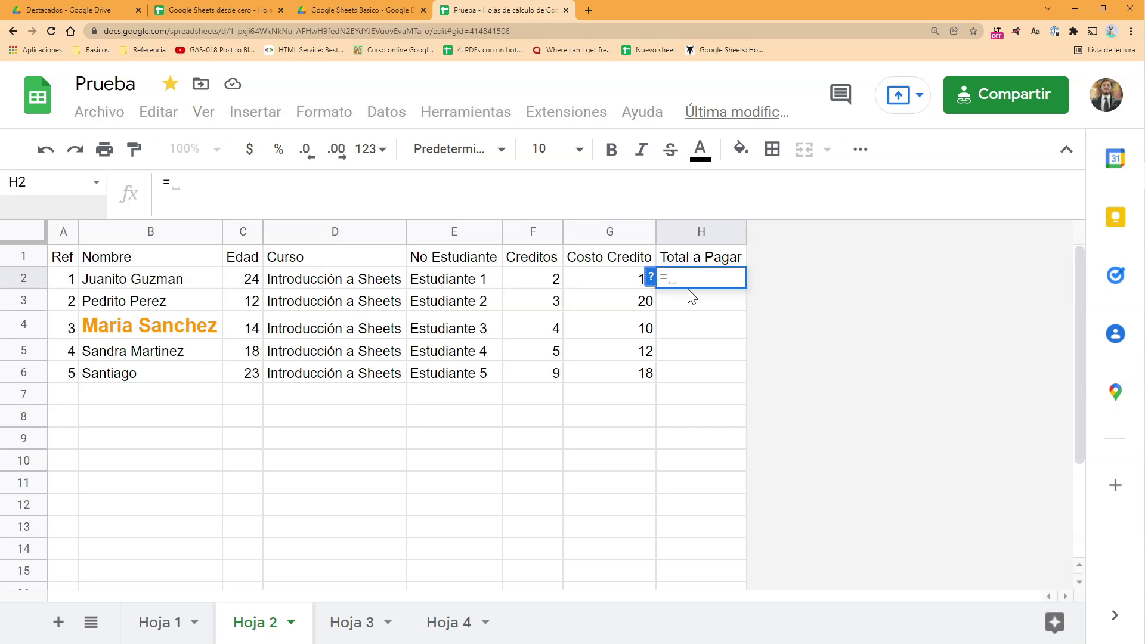
{"action": "type", "text": "2*15"}
{"action": "key", "text": "Return"}
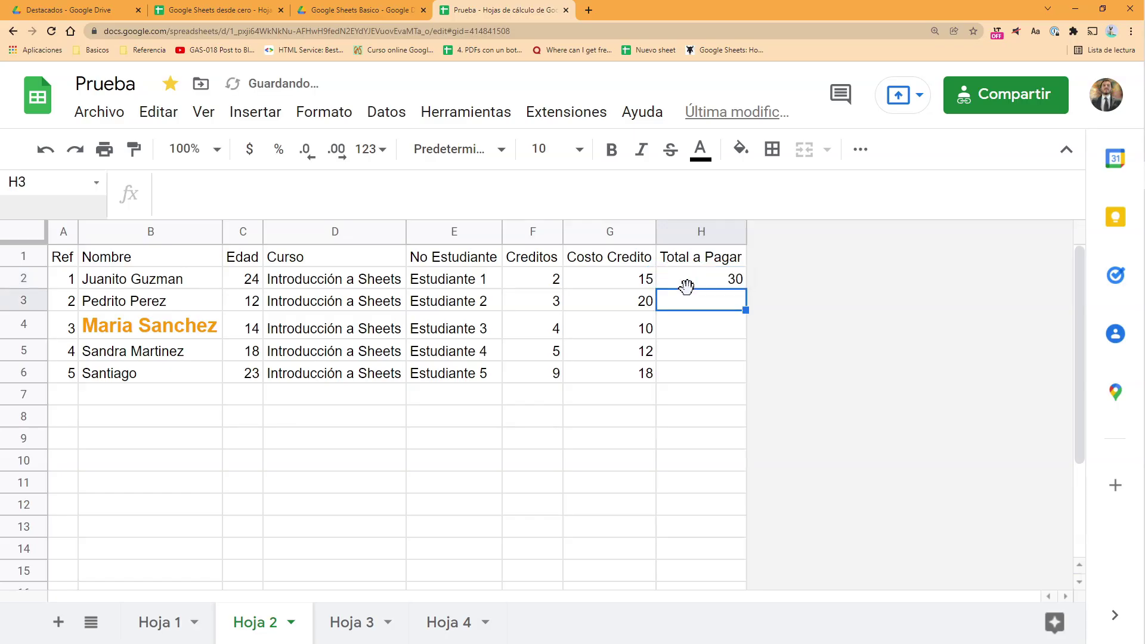
- Set the first student's Creditos in cell F2 to 3 and check the total in H2
{"action": "left_click", "coordinate": [696, 283]}
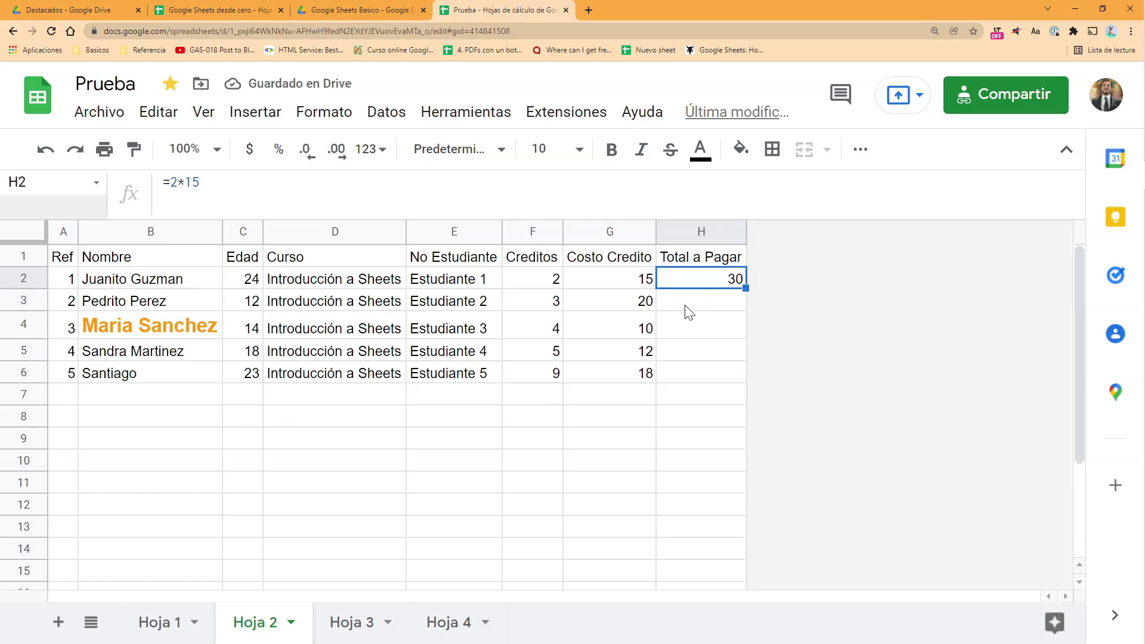
{"action": "left_click", "coordinate": [543, 276]}
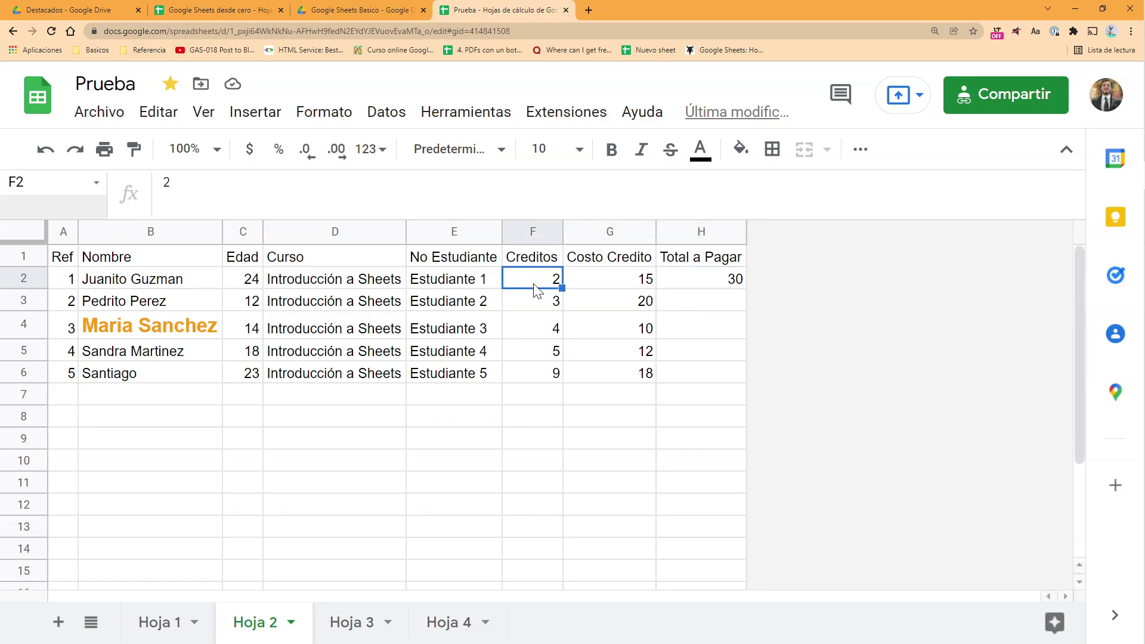
{"action": "type", "text": "3"}
{"action": "key", "text": "Return"}
{"action": "key", "text": "Up"}
{"action": "key", "text": "Right"}
{"action": "key", "text": "Right"}
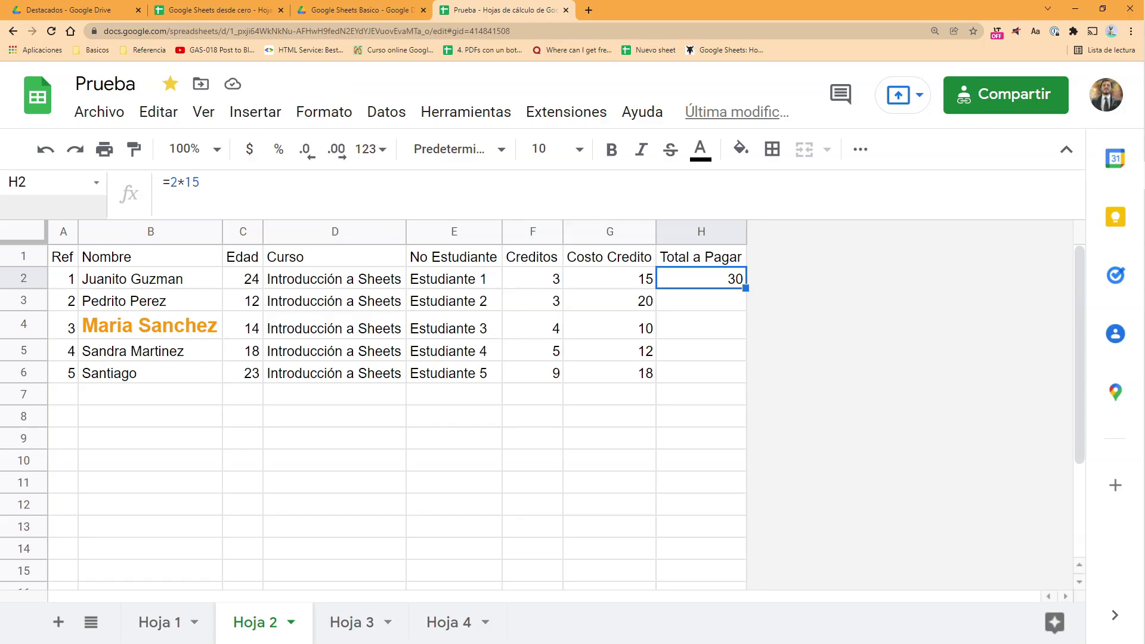
- Update the first student's Total a Pagar formula in cell H2 to =3*15
{"action": "key", "text": "F2"}
{"action": "type", "text": "3"}
{"action": "key", "text": "Return"}
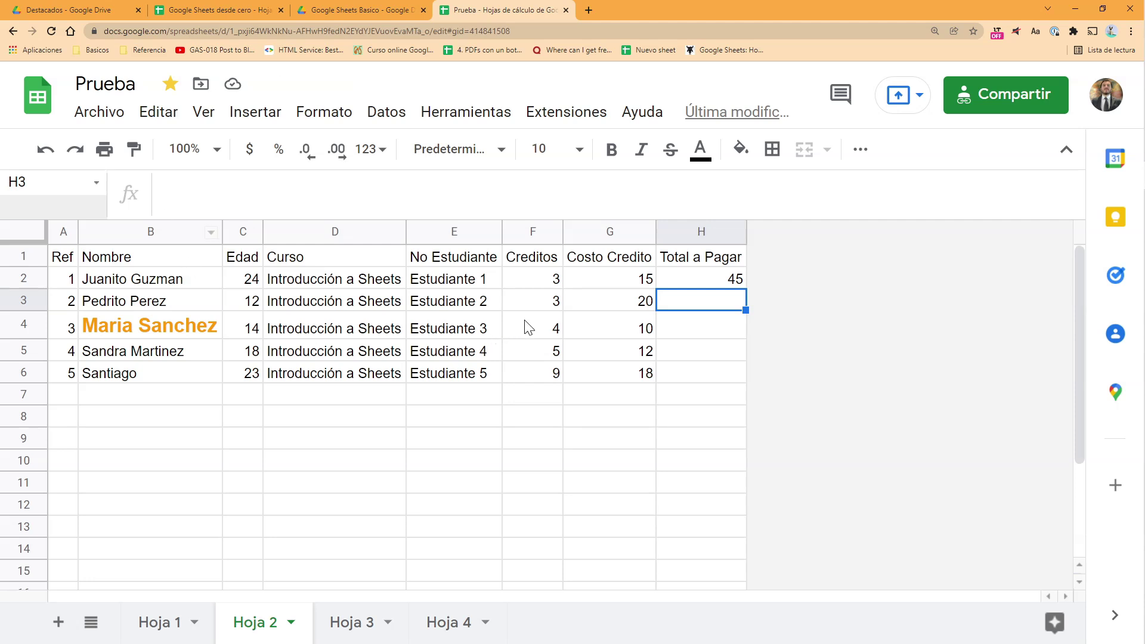
- Replace the formula in H2 with the cell-reference formula =F2*G2 and reject the autofill suggestion for the rows below
{"action": "left_click", "coordinate": [695, 280]}
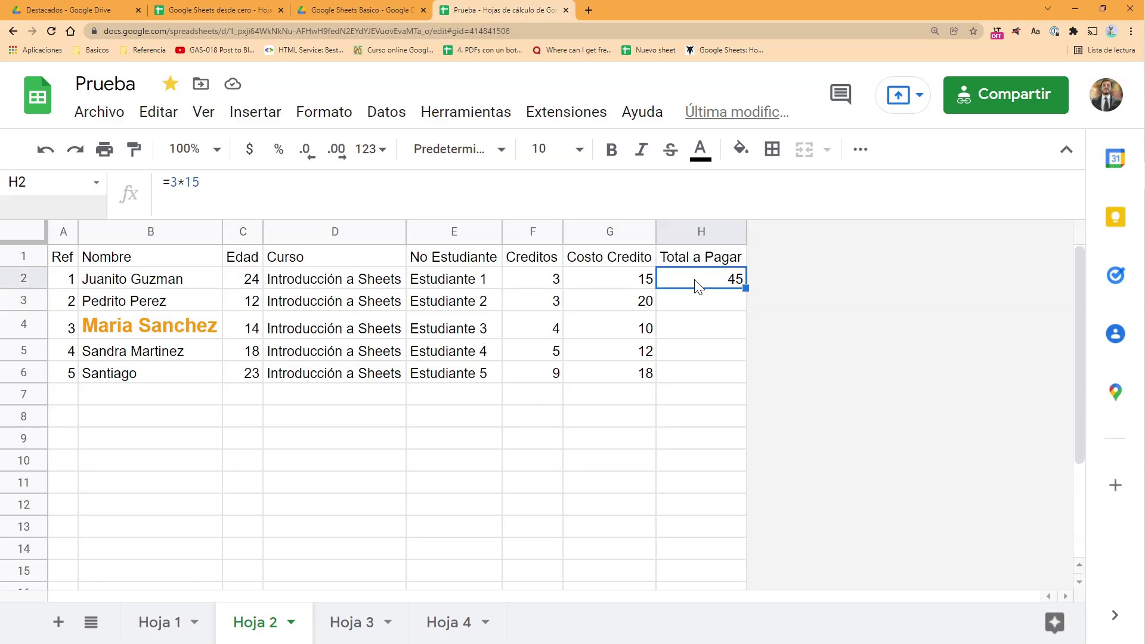
{"action": "triple_click", "coordinate": [152, 178]}
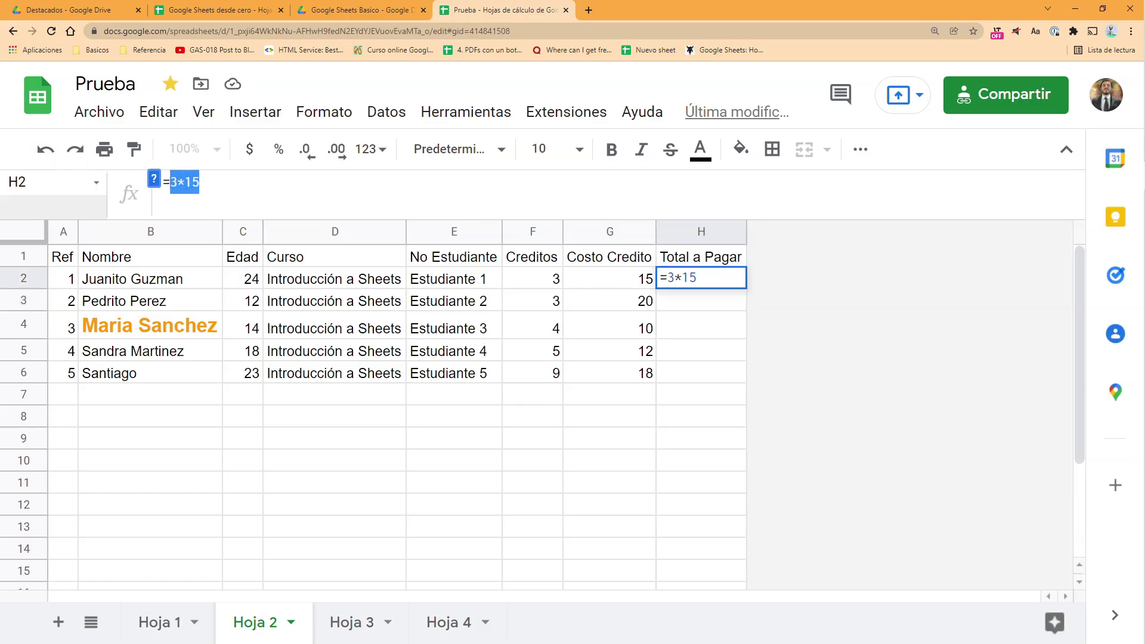
{"action": "type", "text": "="}
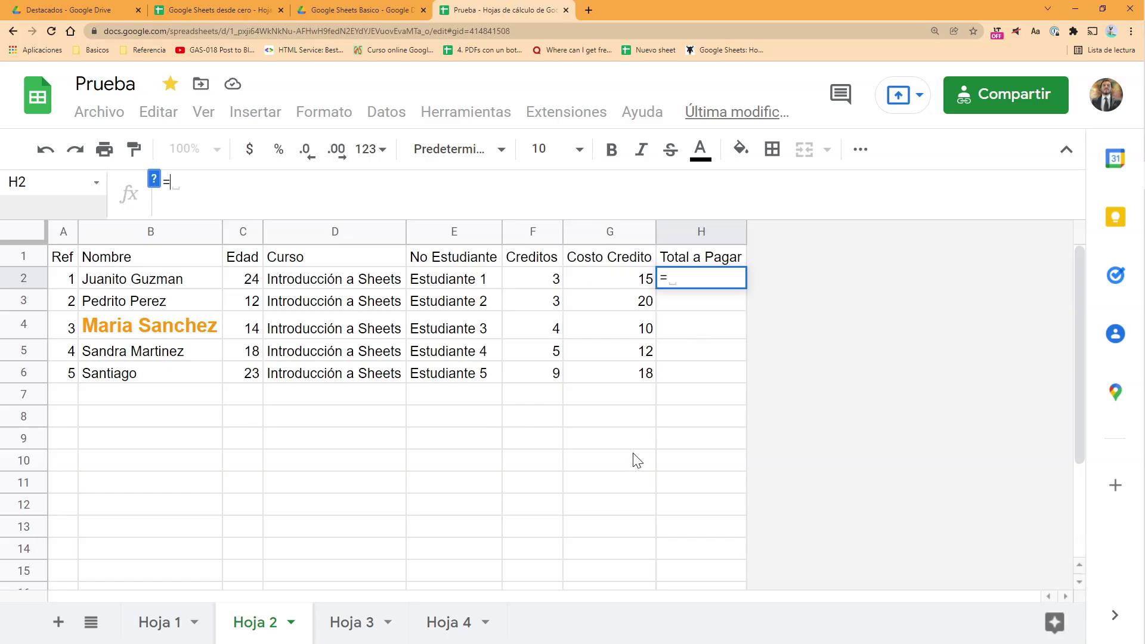
{"action": "left_click", "coordinate": [537, 281]}
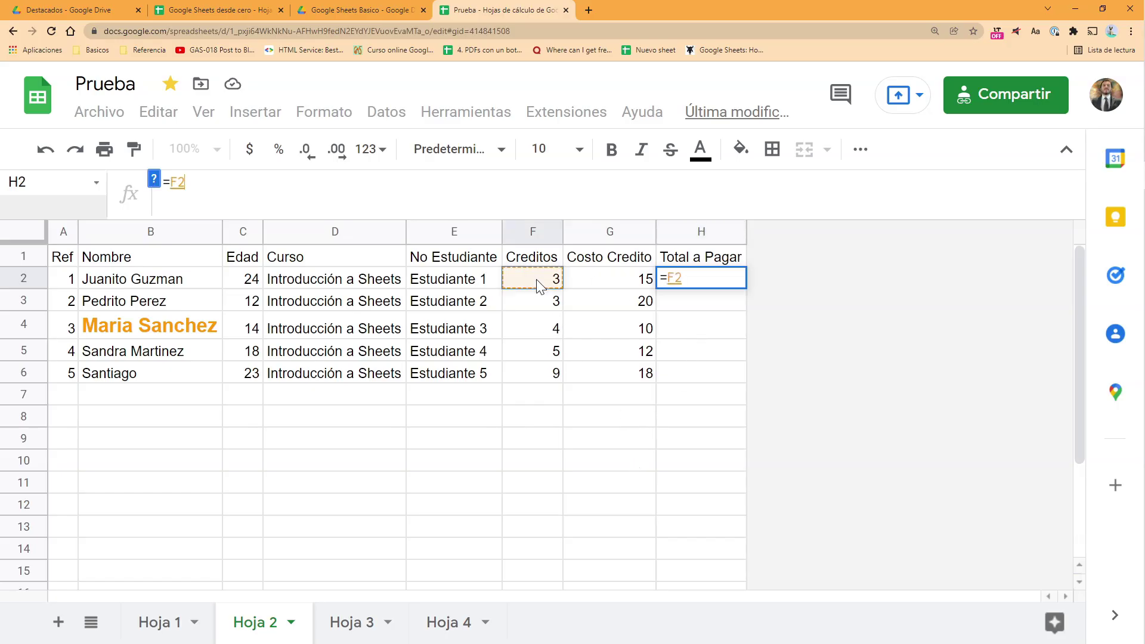
{"action": "type", "text": "*"}
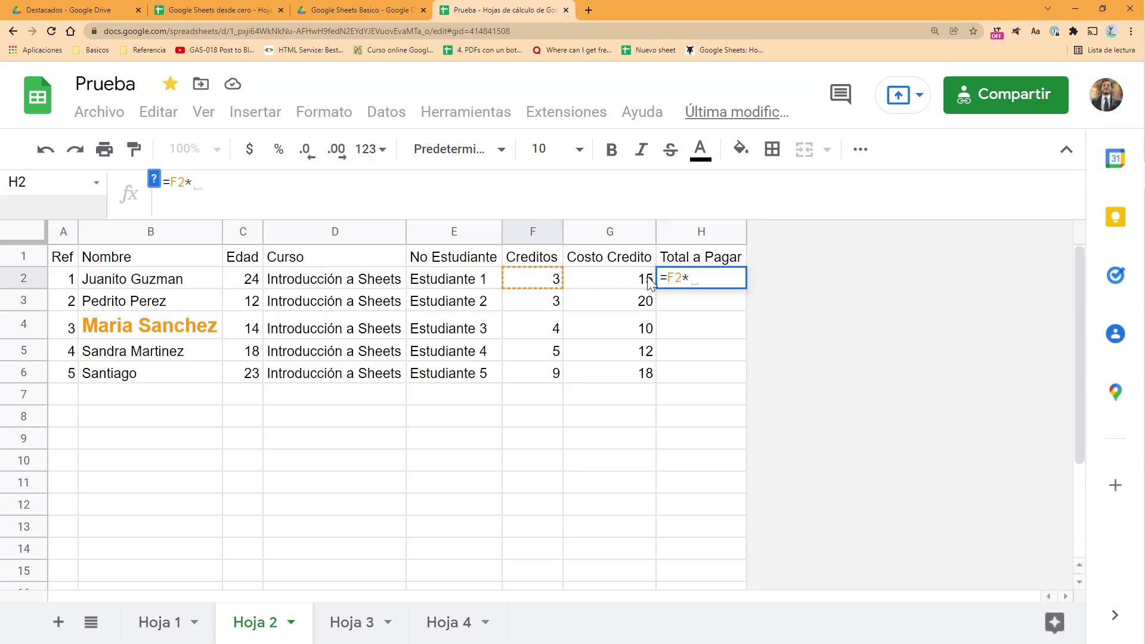
{"action": "left_click", "coordinate": [590, 284]}
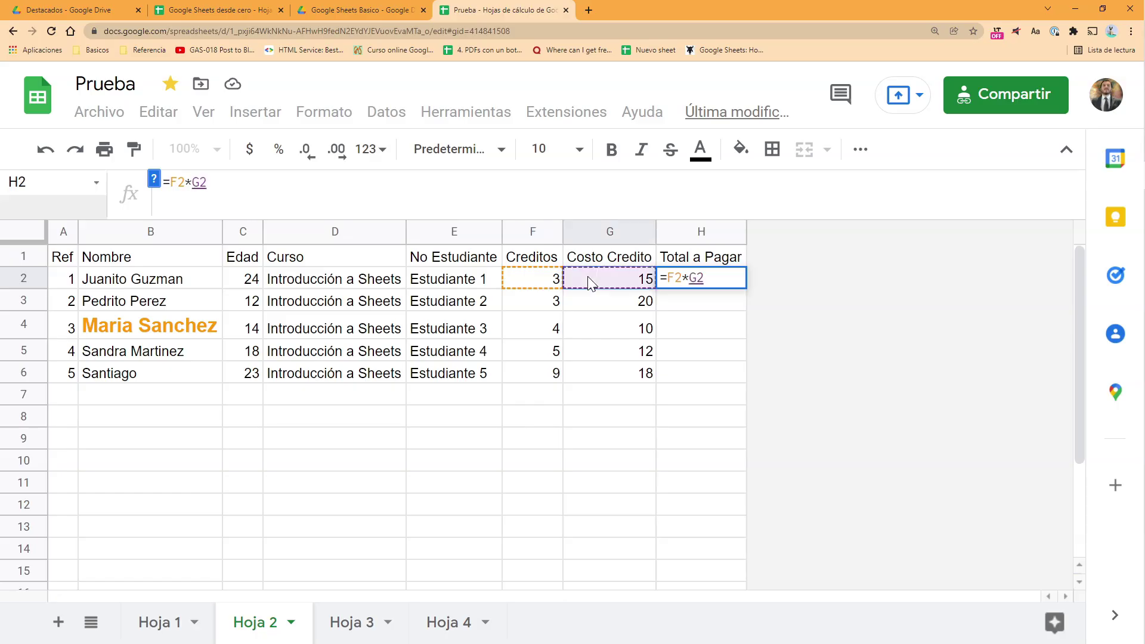
{"action": "key", "text": "Return"}
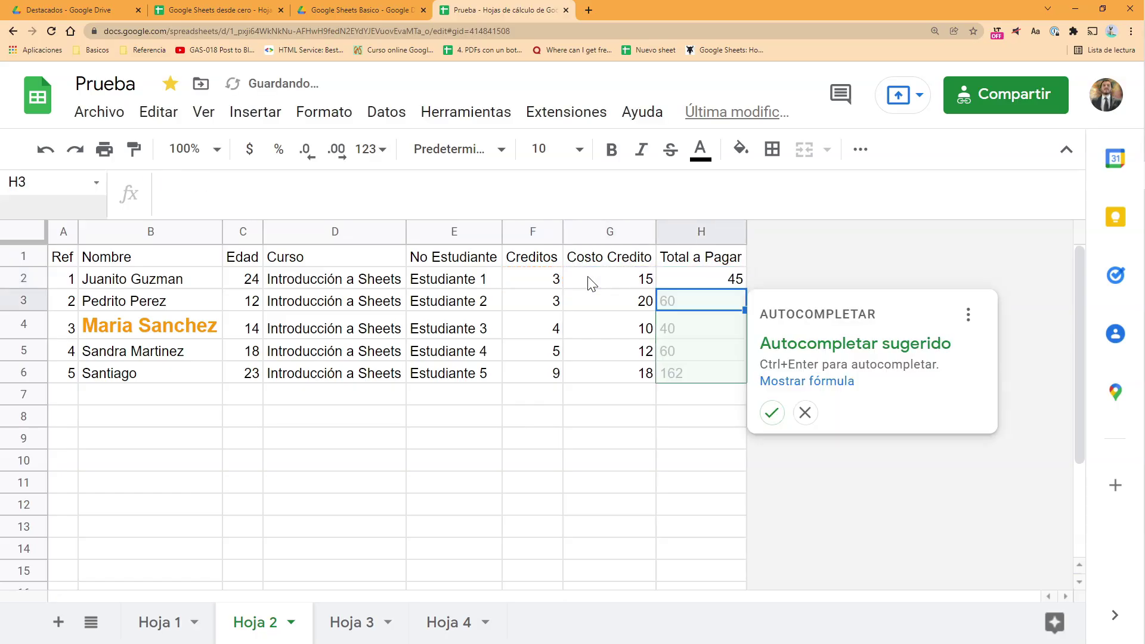
{"action": "left_click", "coordinate": [805, 417]}
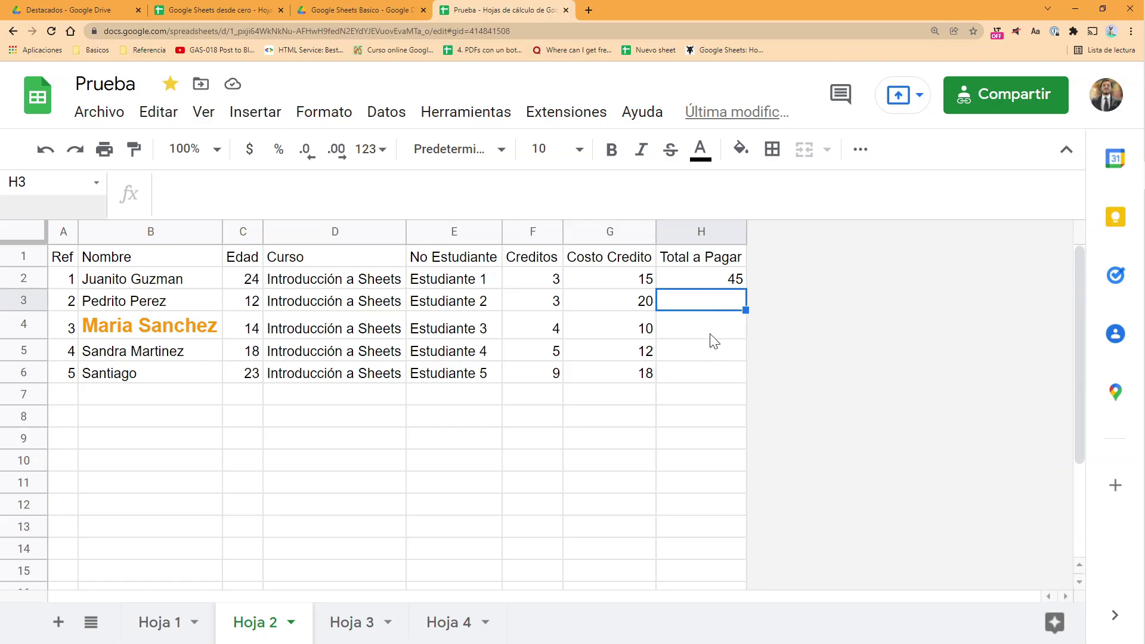
- Set the first student's Creditos in F2 to 5 and check how the H2 formula responds
{"action": "left_click", "coordinate": [714, 284]}
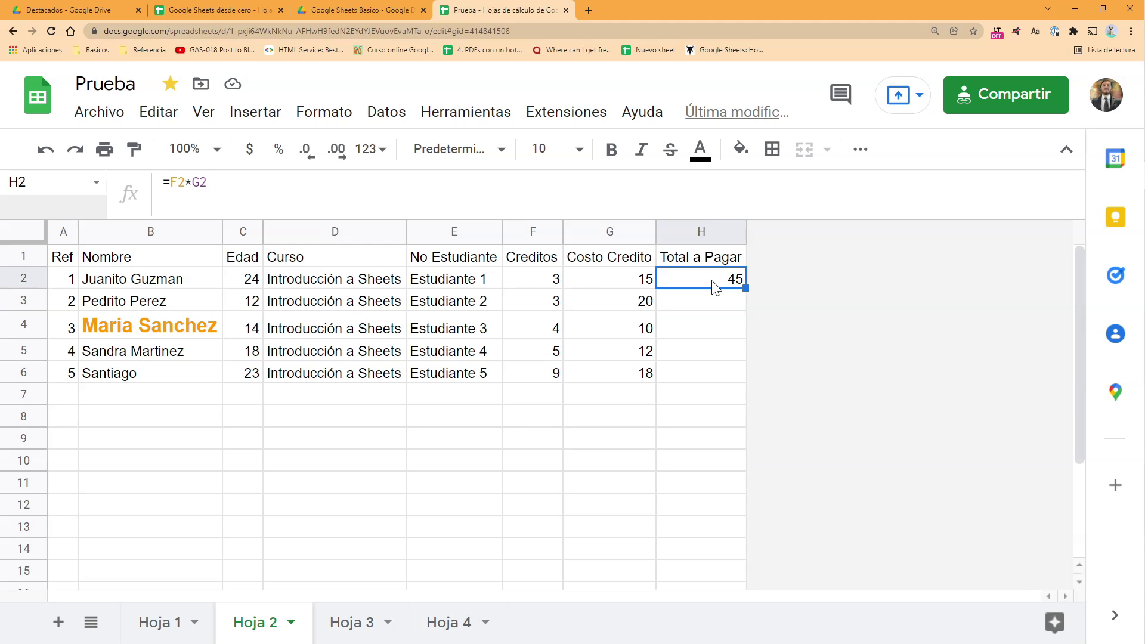
{"action": "left_click", "coordinate": [599, 287]}
{"action": "left_click", "coordinate": [548, 285]}
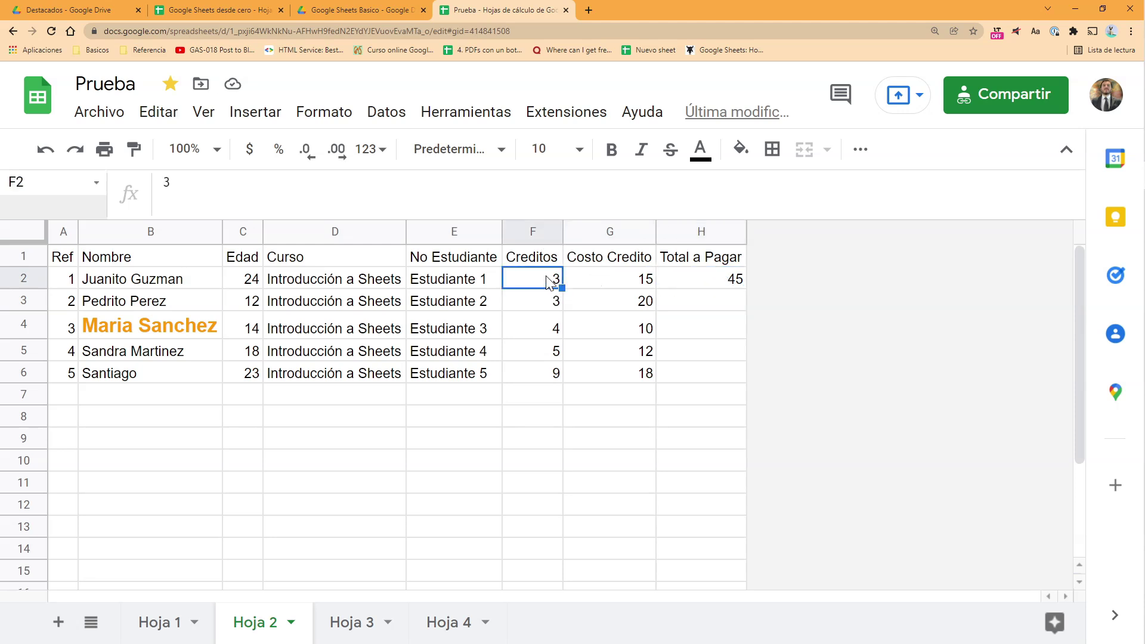
{"action": "type", "text": "5"}
{"action": "key", "text": "Return"}
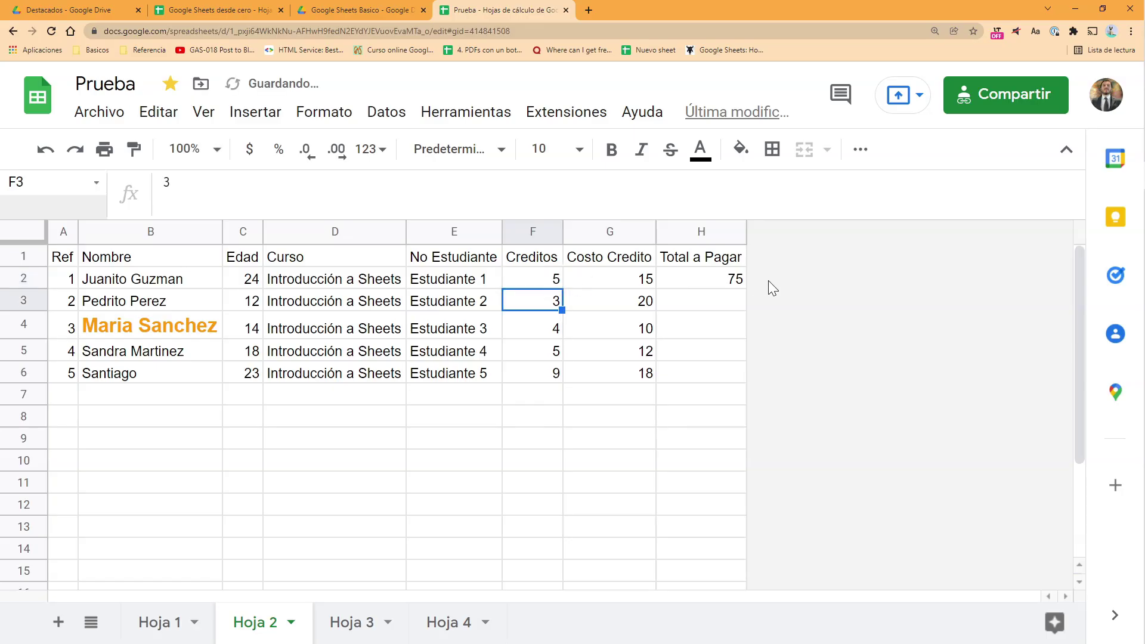
{"action": "left_click", "coordinate": [738, 279]}
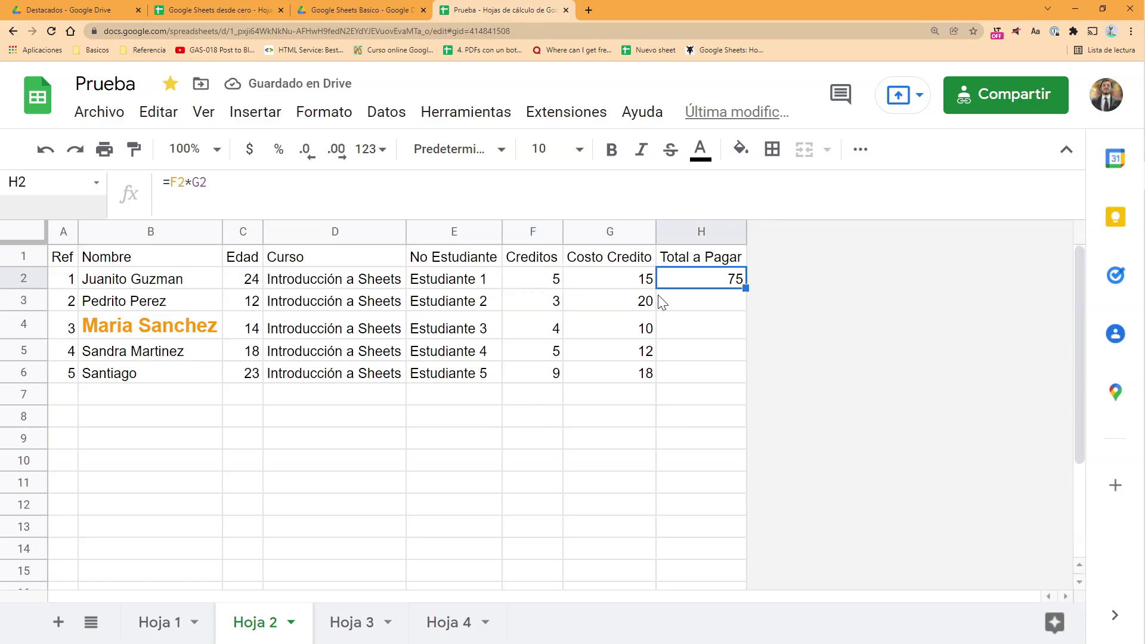
{"action": "left_click", "coordinate": [547, 284]}
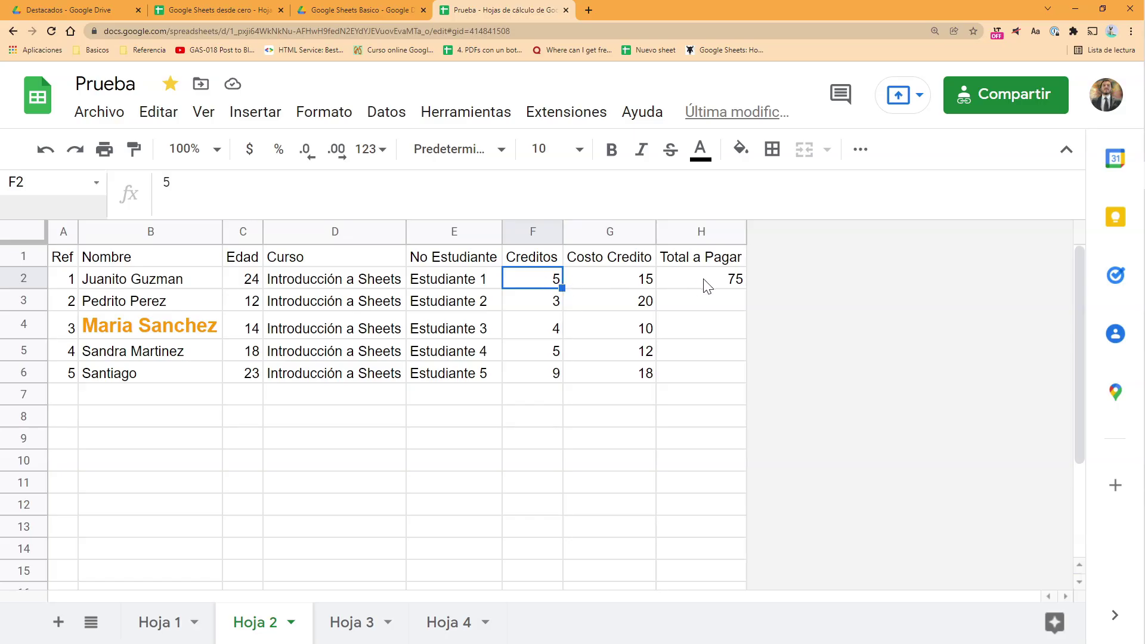
{"action": "left_click", "coordinate": [626, 285]}
{"action": "left_click", "coordinate": [720, 285]}
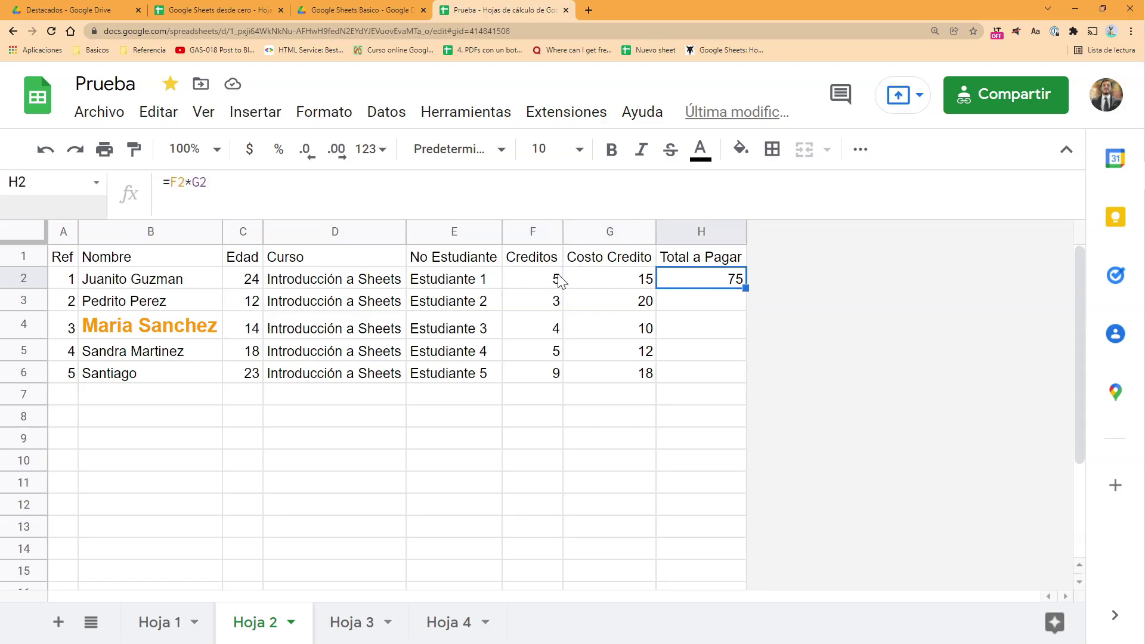
{"action": "left_click", "coordinate": [720, 304]}
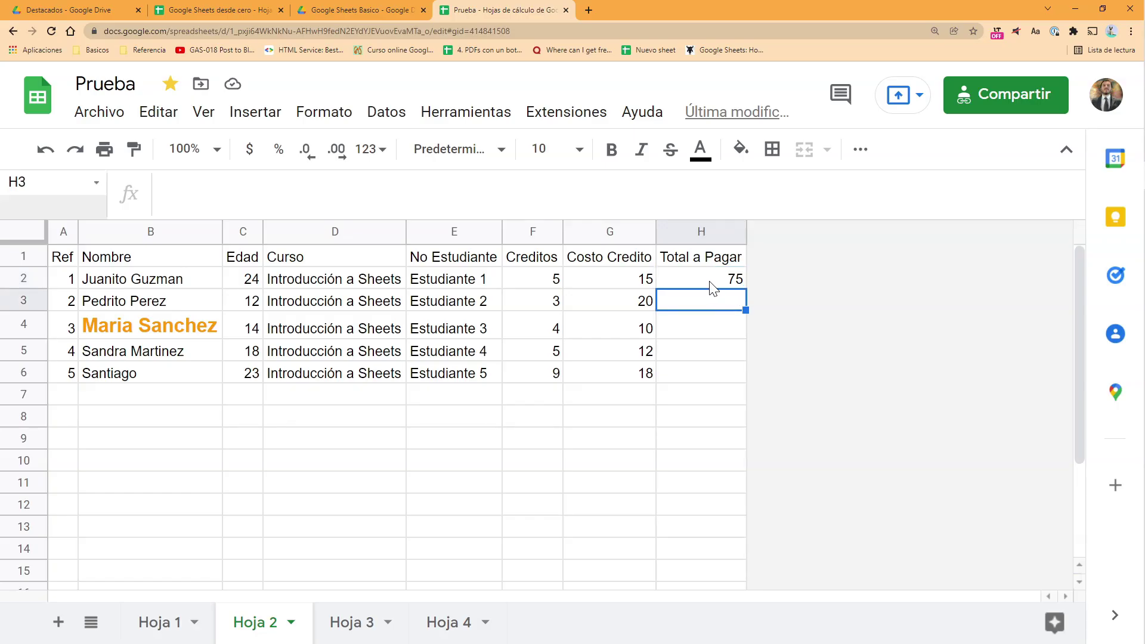
- Autofill the H2 formula down the Total a Pagar column to H6 and check the copied formulas
{"action": "left_click", "coordinate": [710, 282]}
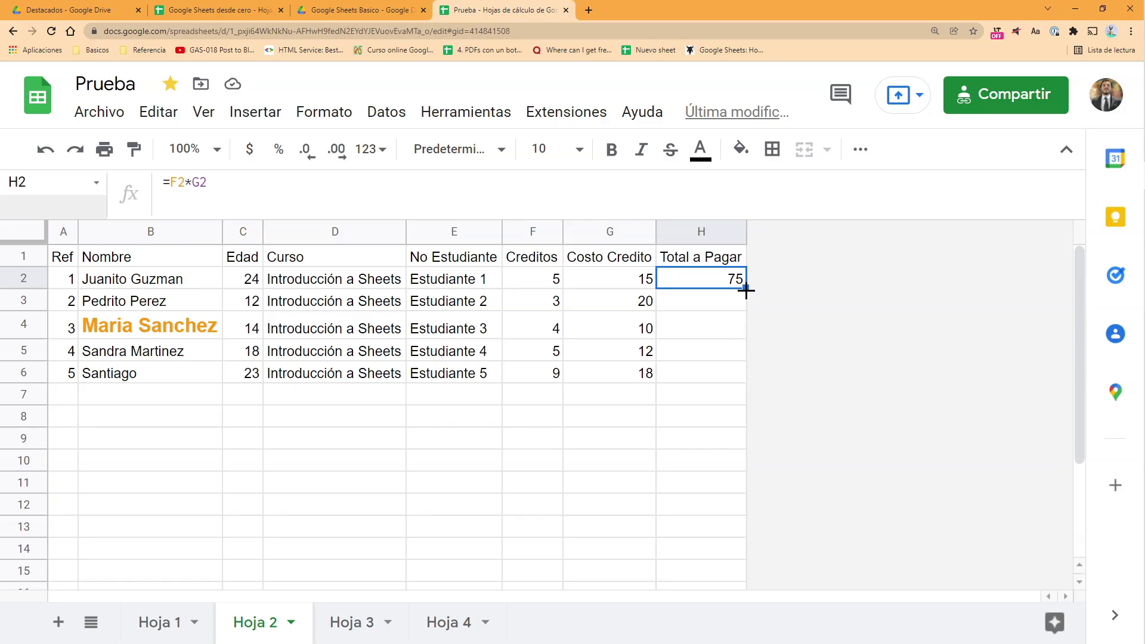
{"action": "double_click", "coordinate": [746, 290]}
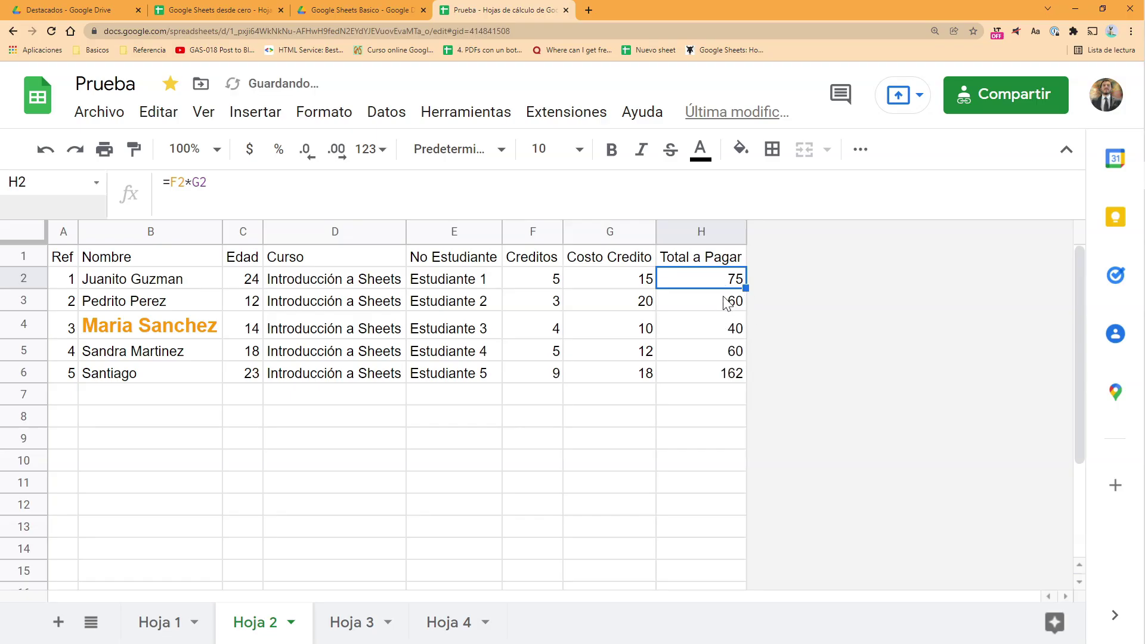
{"action": "left_click", "coordinate": [734, 307]}
{"action": "key", "text": "Down"}
{"action": "key", "text": "Down"}
{"action": "key", "text": "Down"}
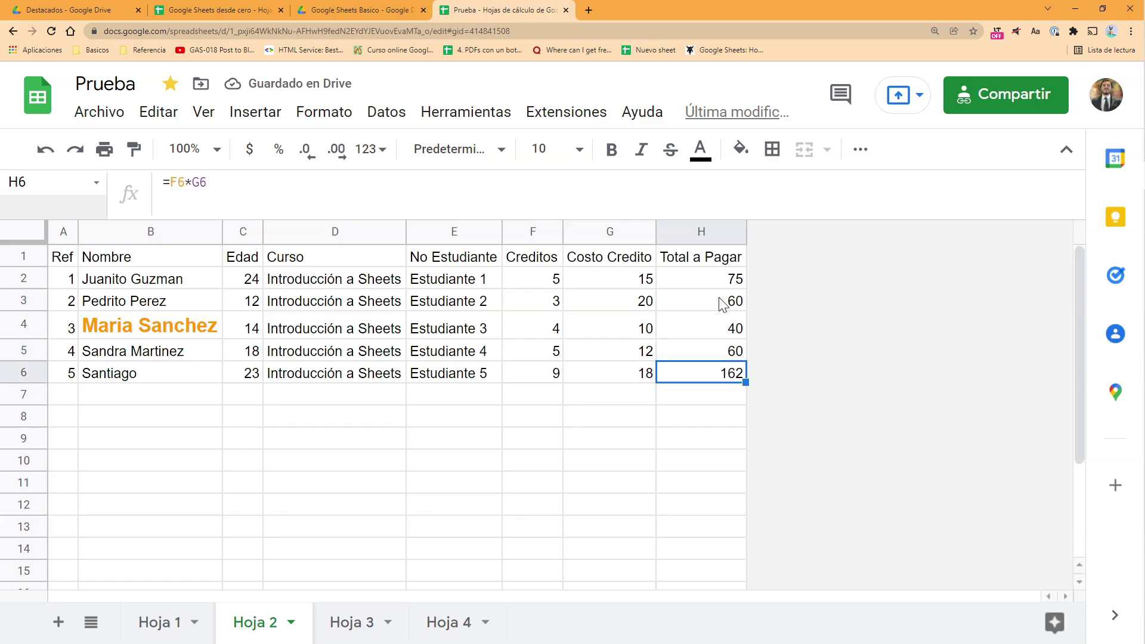
- Compare the Total a Pagar formulas with the Creditos and Costo Credito cells they reference in each row
{"action": "left_click", "coordinate": [722, 284]}
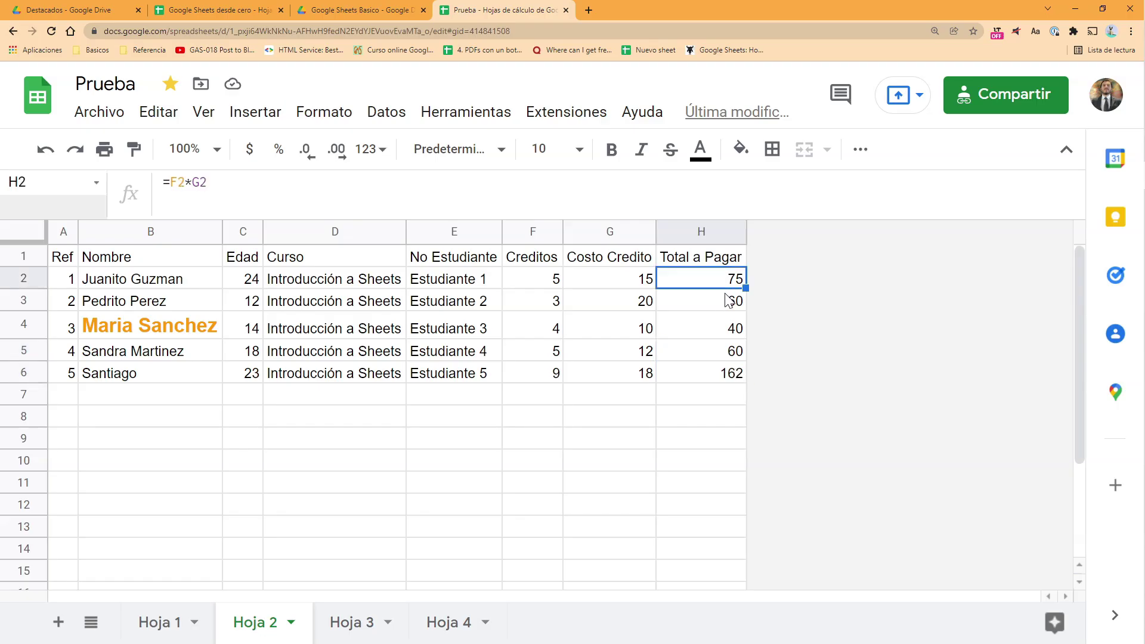
{"action": "left_click", "coordinate": [555, 284]}
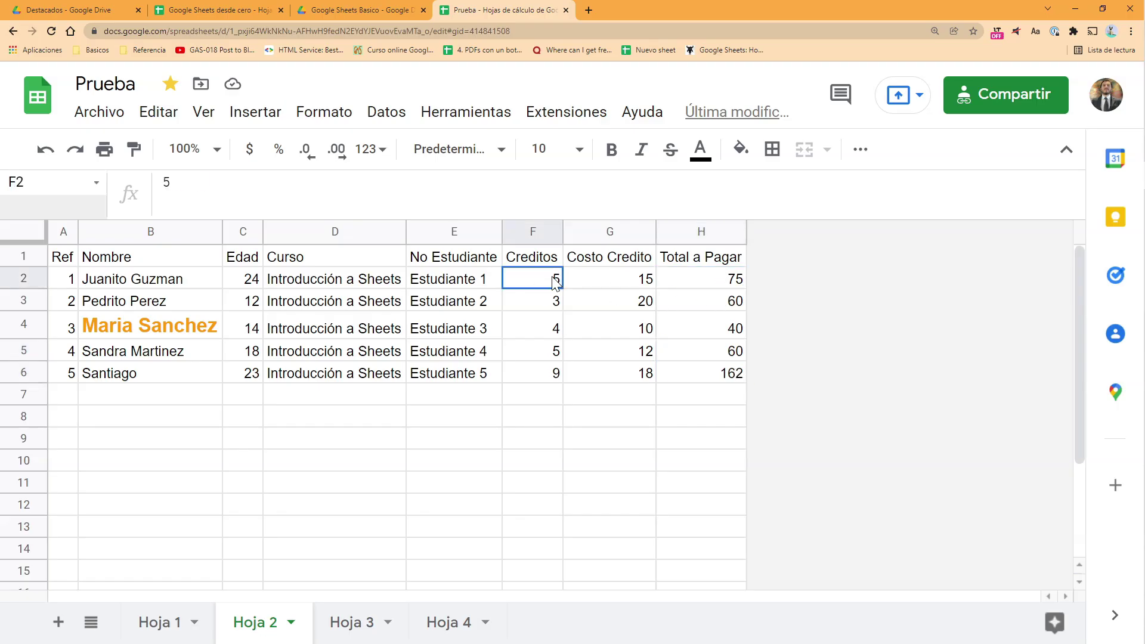
{"action": "left_click", "coordinate": [604, 284]}
{"action": "left_click", "coordinate": [718, 285]}
{"action": "left_click", "coordinate": [732, 305]}
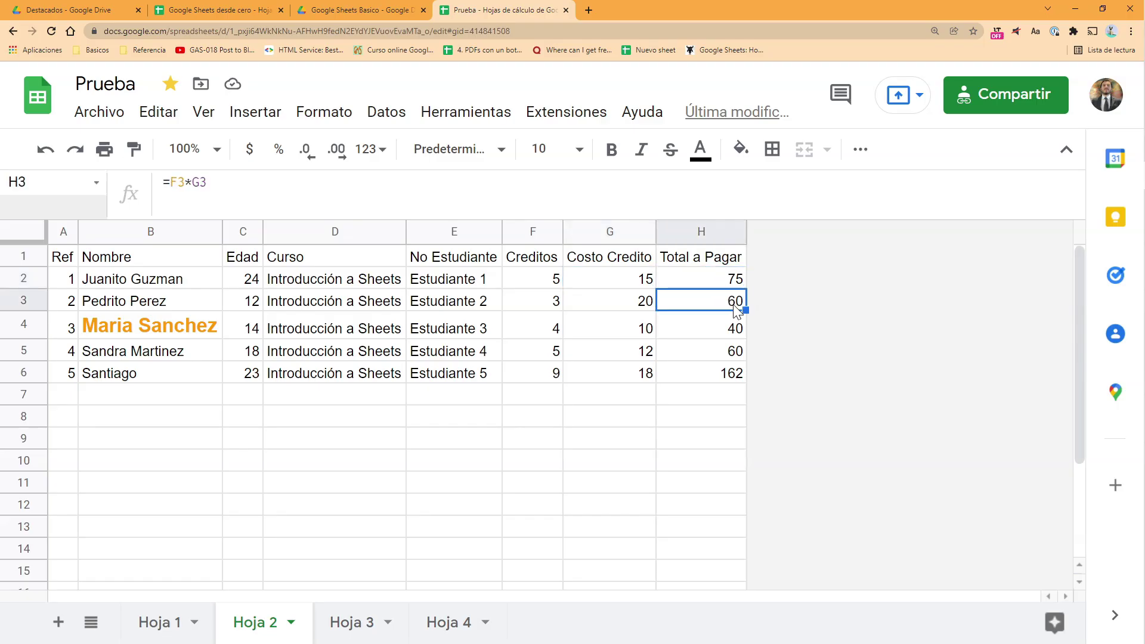
{"action": "left_click", "coordinate": [547, 306]}
{"action": "left_click", "coordinate": [614, 305]}
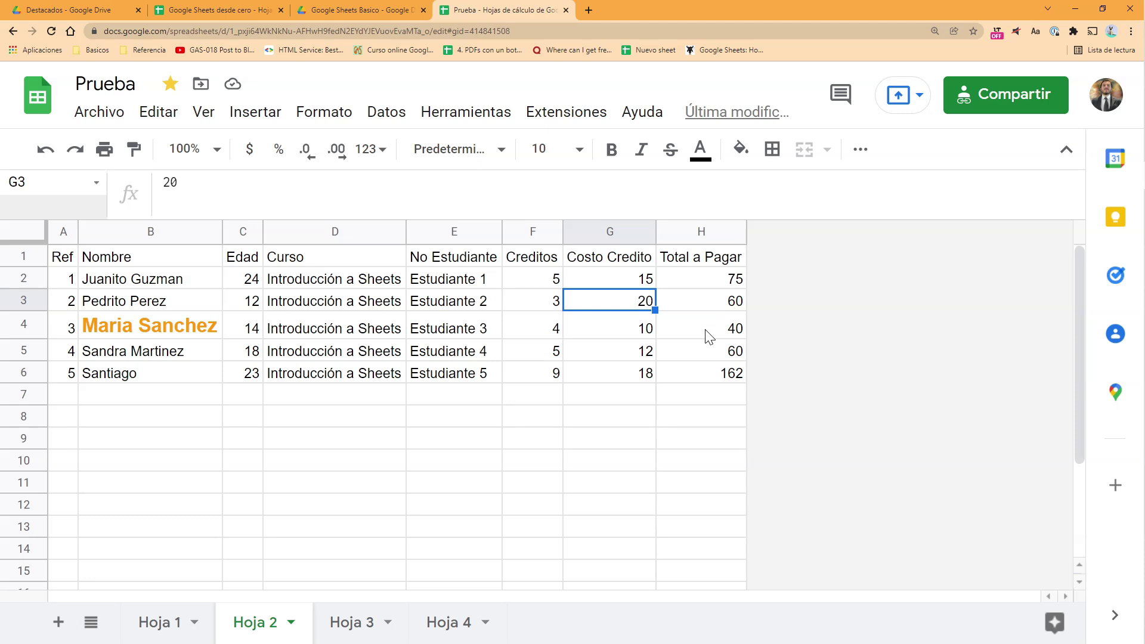
{"action": "left_click", "coordinate": [723, 376]}
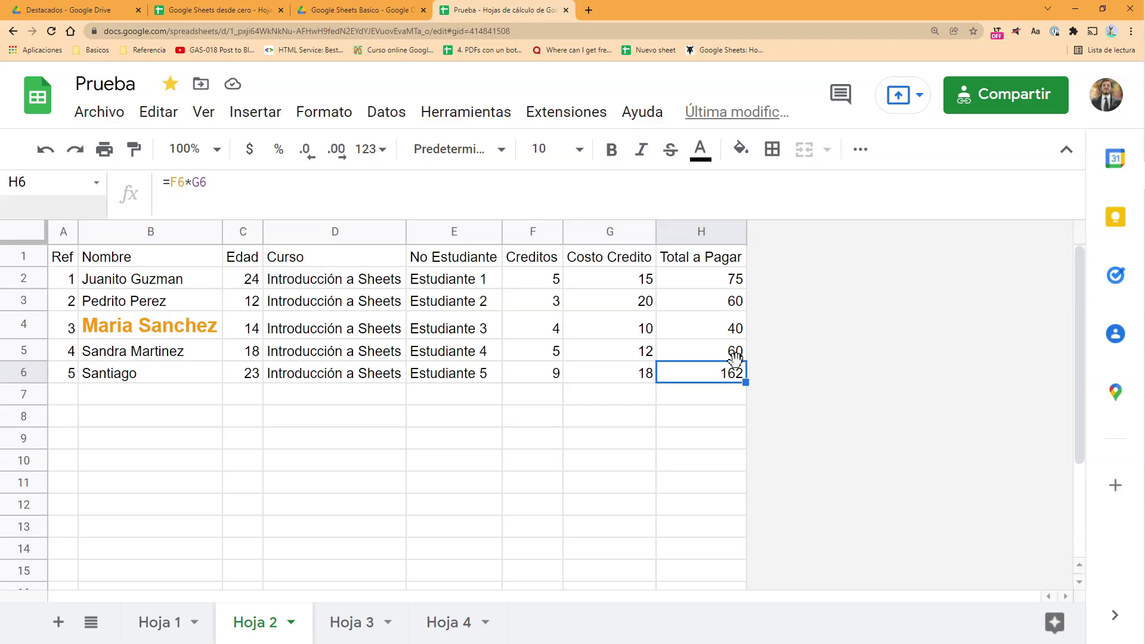
{"action": "left_click", "coordinate": [707, 404]}
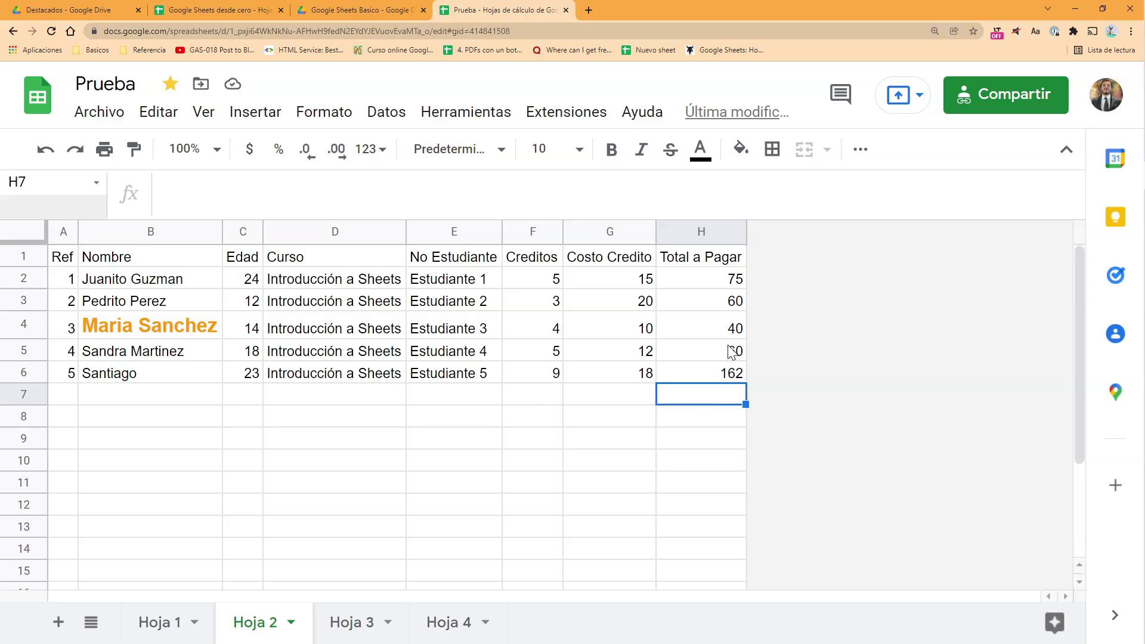
{"action": "left_click", "coordinate": [699, 287]}
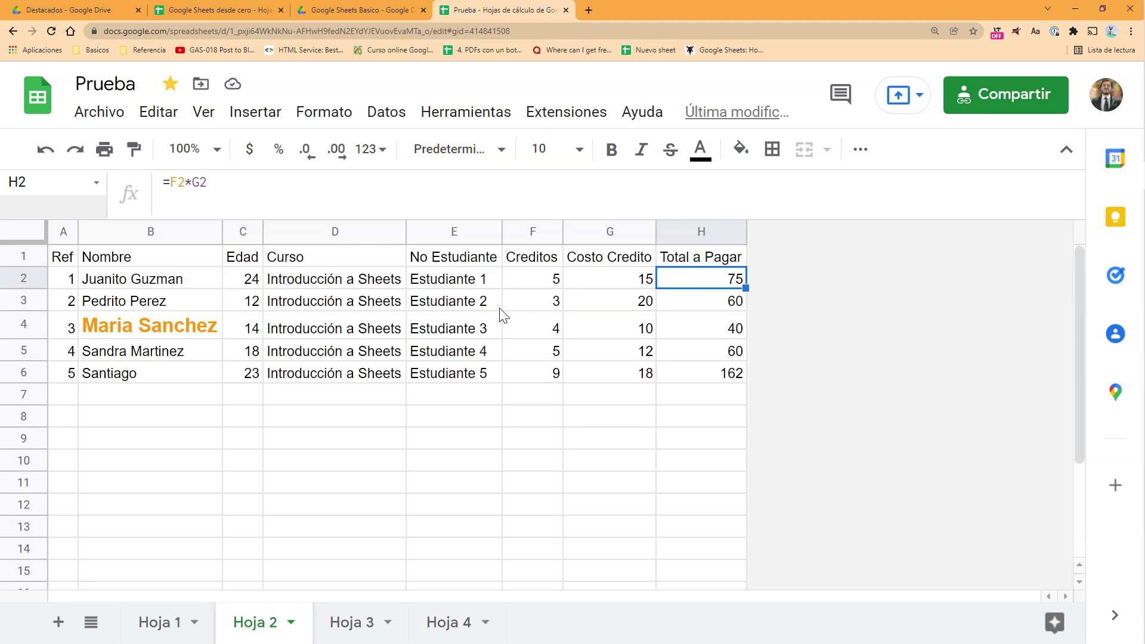
- Label the row below the last student TOTAL in cell B7 and move along that row to H7
{"action": "left_click", "coordinate": [701, 394]}
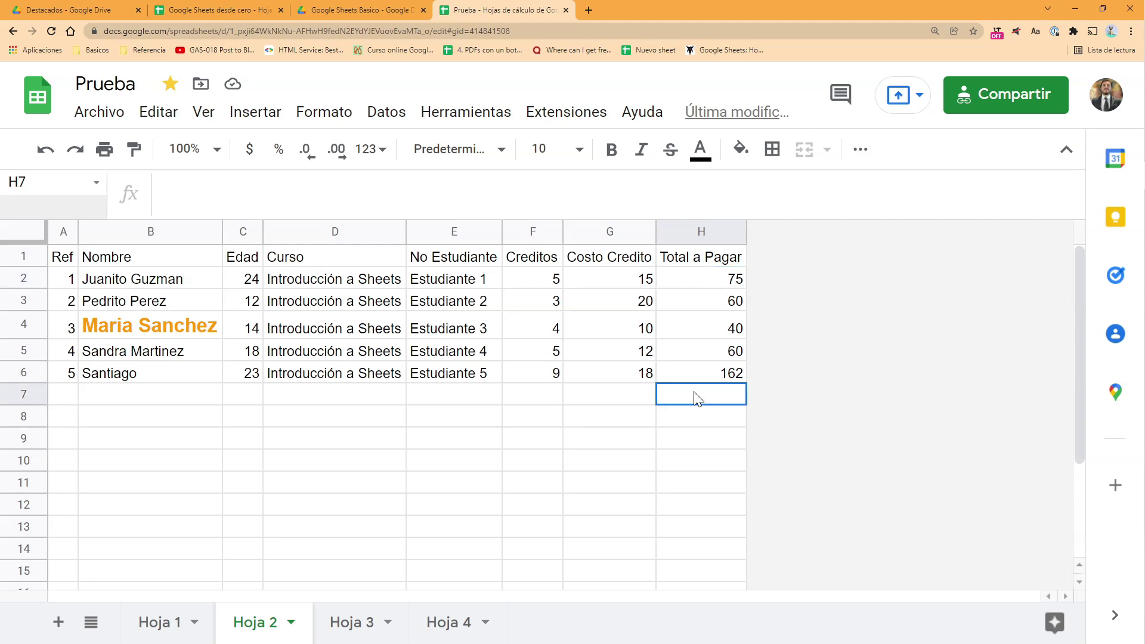
{"action": "left_click", "coordinate": [148, 396]}
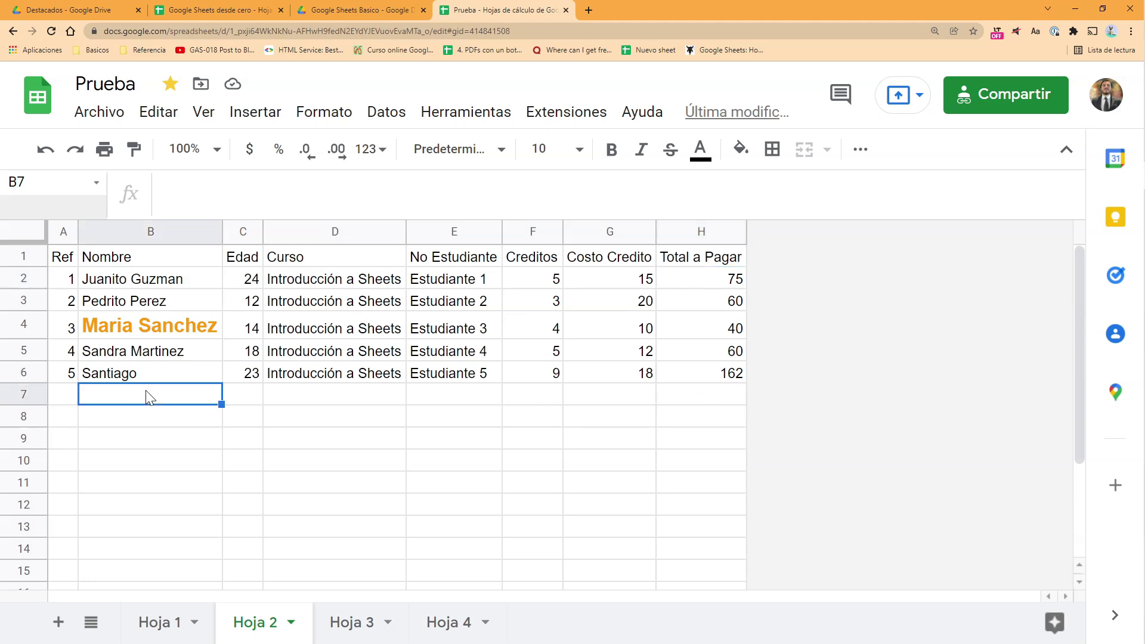
{"action": "type", "text": "TOTAL"}
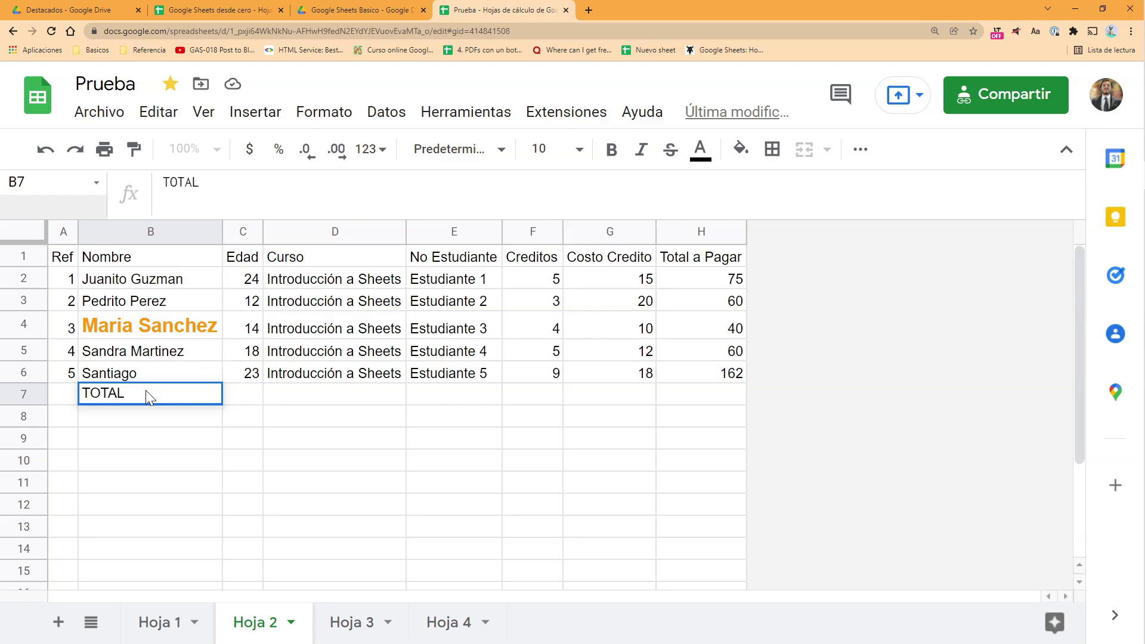
{"action": "key", "text": "Tab"}
{"action": "key", "text": "Tab"}
{"action": "key", "text": "Tab"}
{"action": "key", "text": "Tab"}
{"action": "key", "text": "Tab"}
{"action": "key", "text": "Tab"}
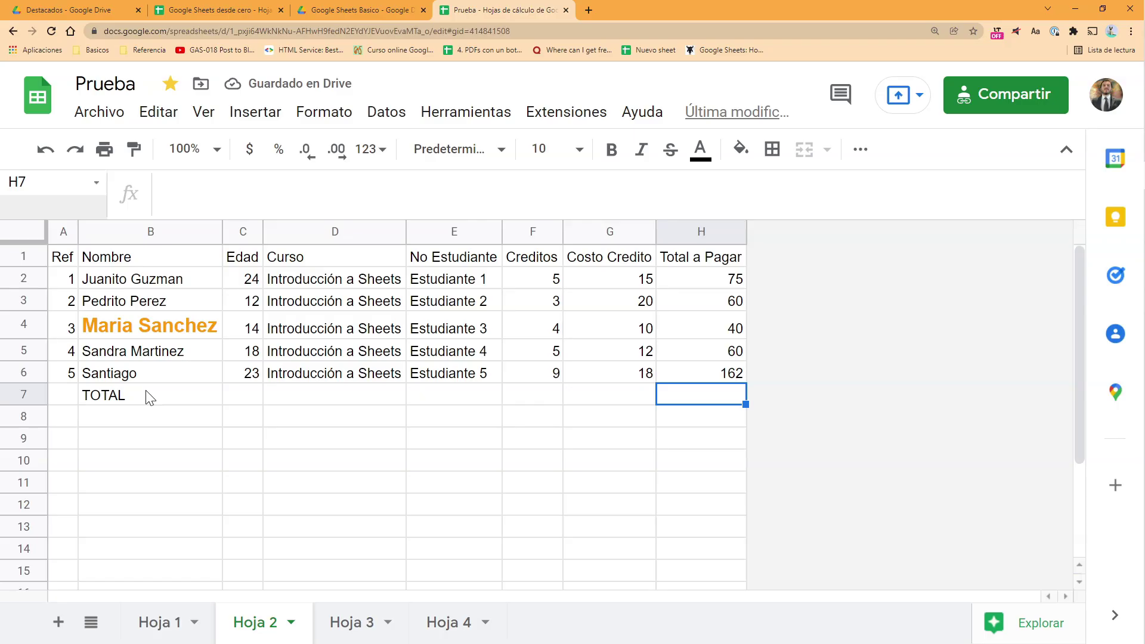
- Try adding up the Creditos column in F7 with the formula =F2+F3+F4+F5+F6, and clear the cell
{"action": "left_click", "coordinate": [542, 403]}
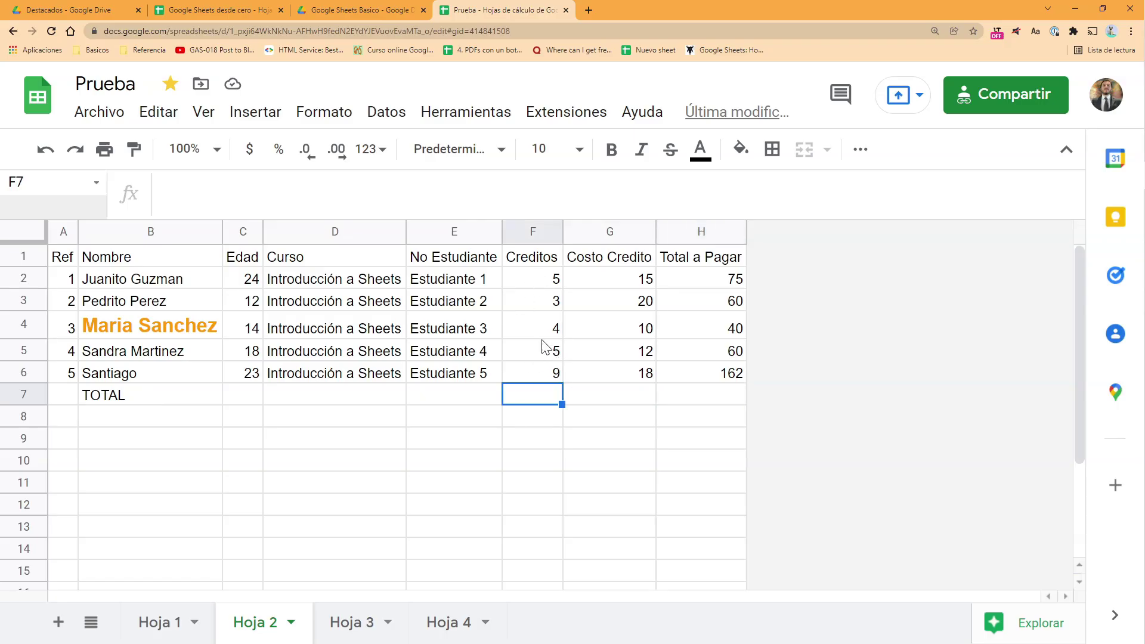
{"action": "type", "text": "="}
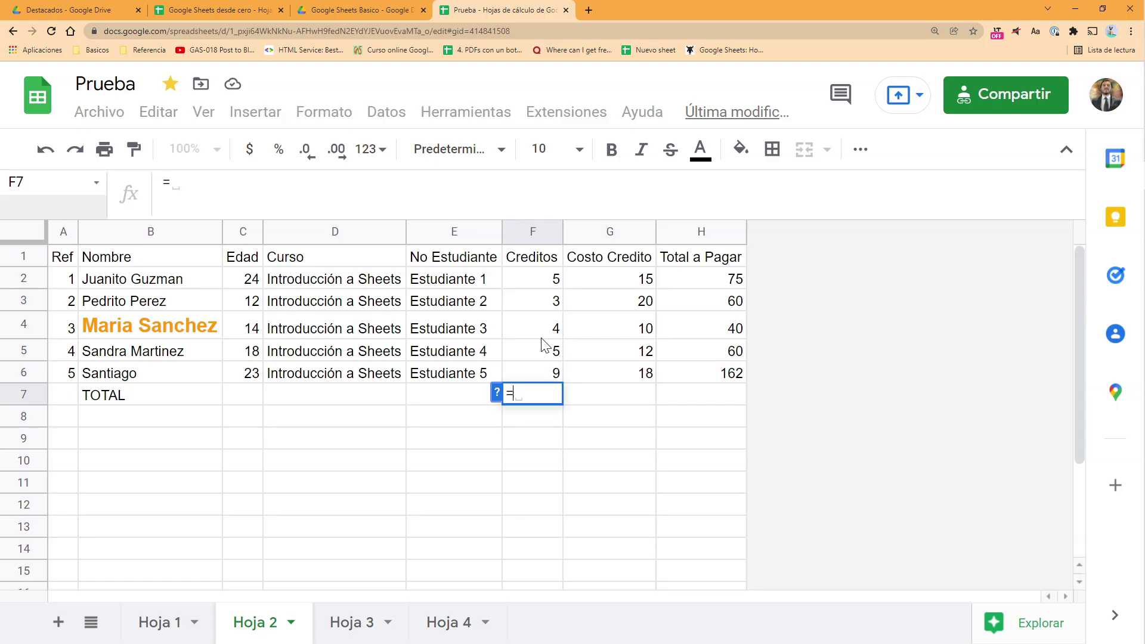
{"action": "left_click", "coordinate": [560, 280]}
{"action": "type", "text": "+"}
{"action": "left_click", "coordinate": [558, 304]}
{"action": "type", "text": "+"}
{"action": "left_click", "coordinate": [552, 330]}
{"action": "type", "text": "+"}
{"action": "left_click", "coordinate": [543, 352]}
{"action": "type", "text": "+"}
{"action": "left_click", "coordinate": [535, 372]}
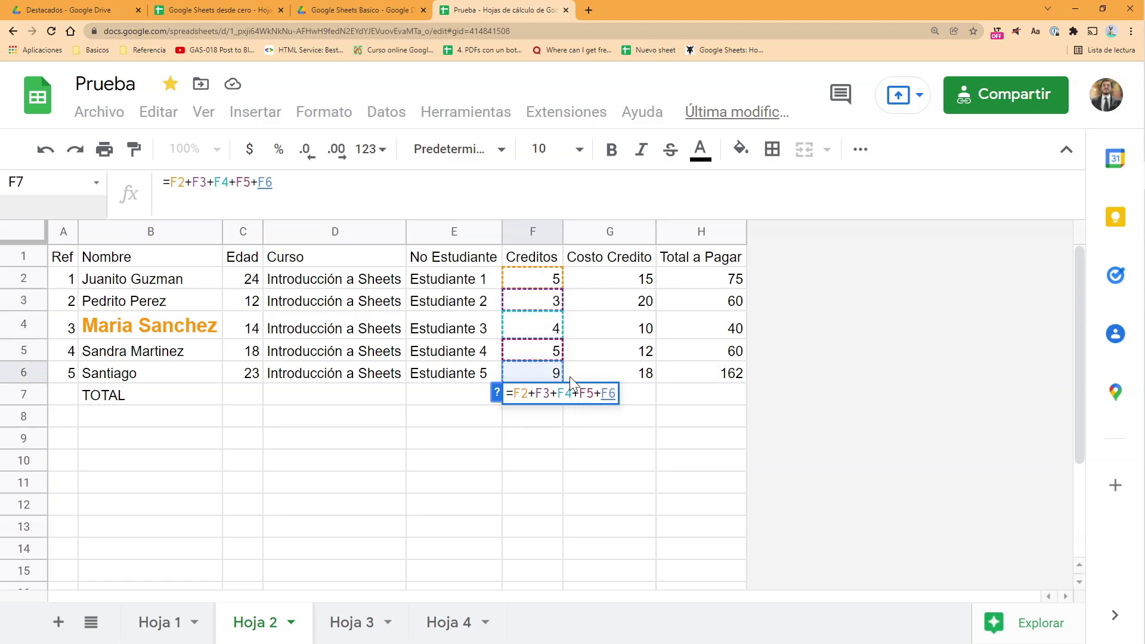
{"action": "key", "text": "Return"}
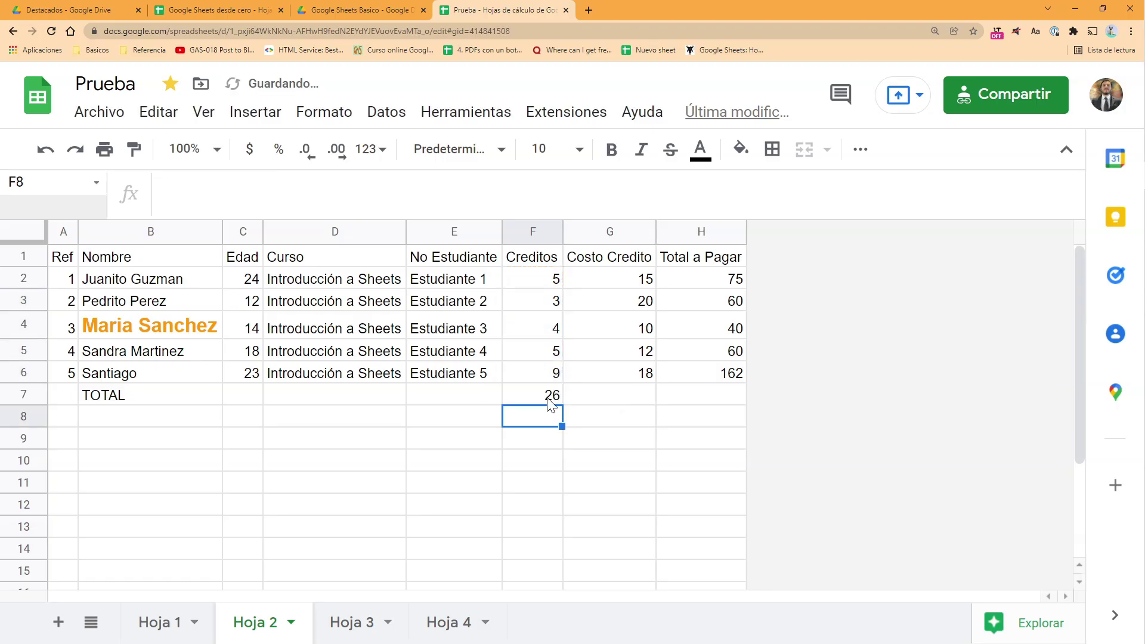
{"action": "left_click", "coordinate": [549, 400]}
{"action": "key", "text": "Delete"}
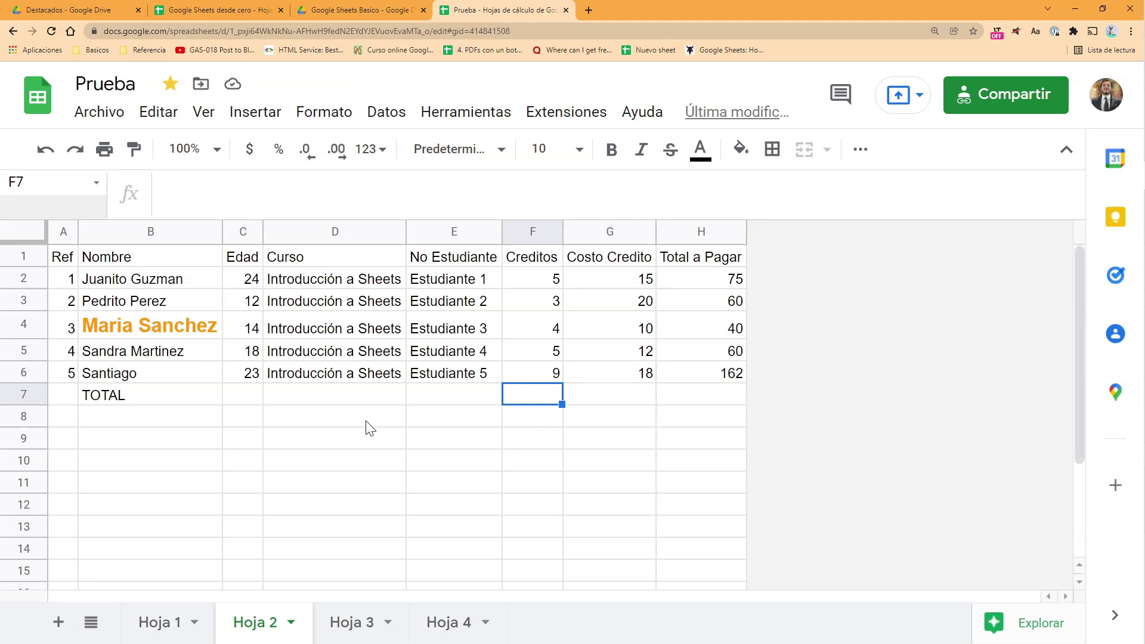
- Examine individual cell references in the student table, followed by the ranges A1:H6 and E1:E6
{"action": "left_click", "coordinate": [242, 283]}
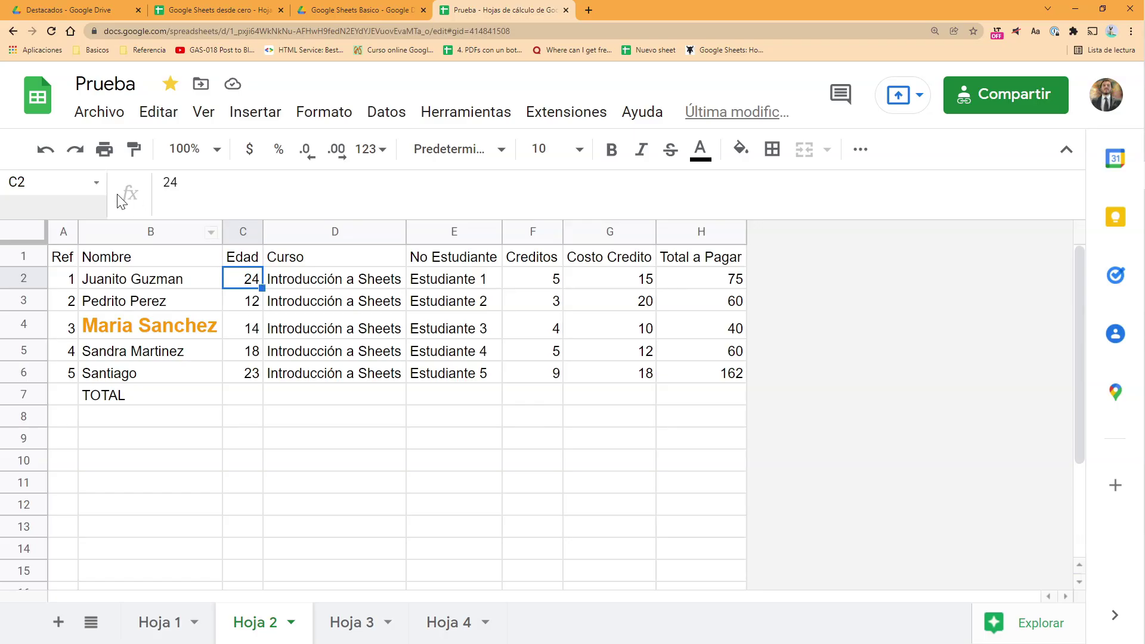
{"action": "left_click", "coordinate": [365, 303]}
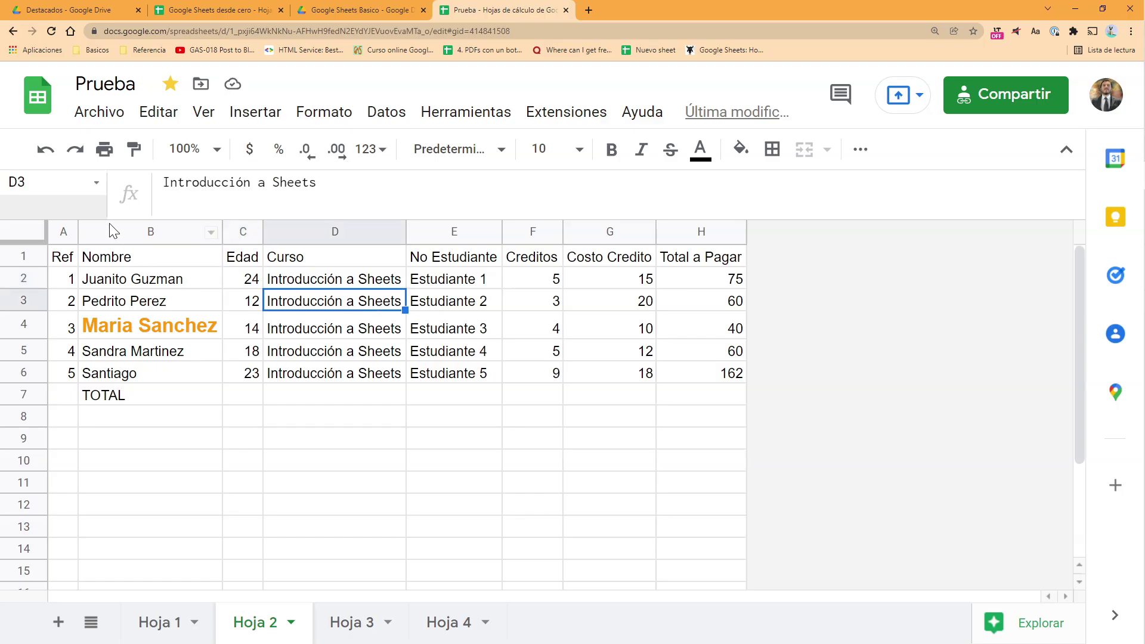
{"action": "left_click", "coordinate": [169, 322]}
{"action": "left_click_drag", "start_coordinate": [63, 257], "coordinate": [692, 384]}
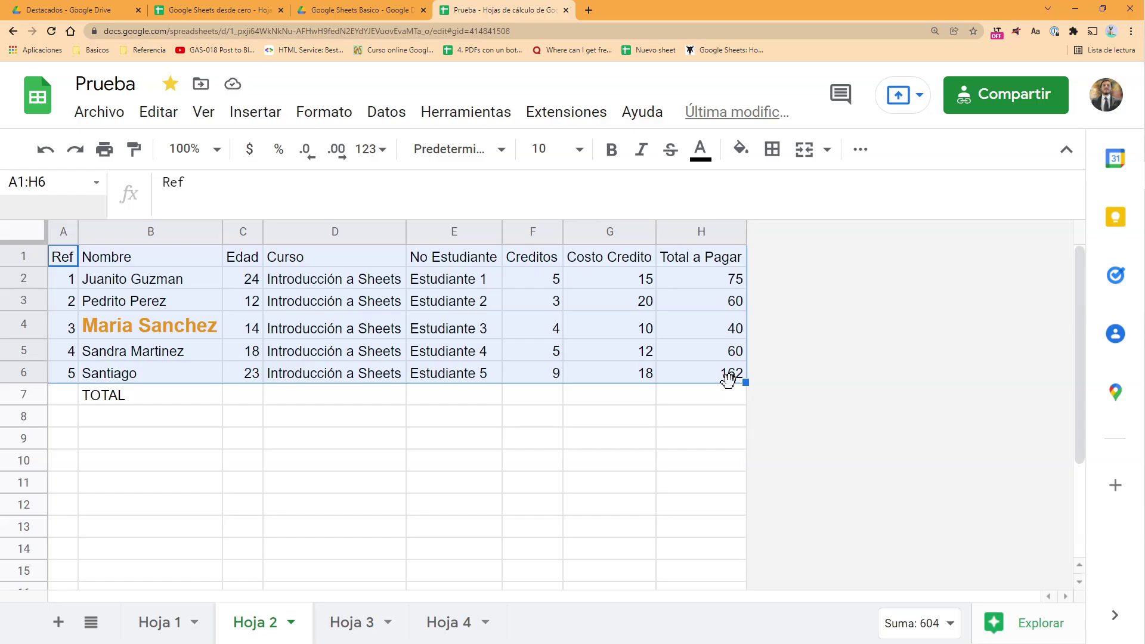
{"action": "left_click_drag", "start_coordinate": [426, 260], "coordinate": [451, 385]}
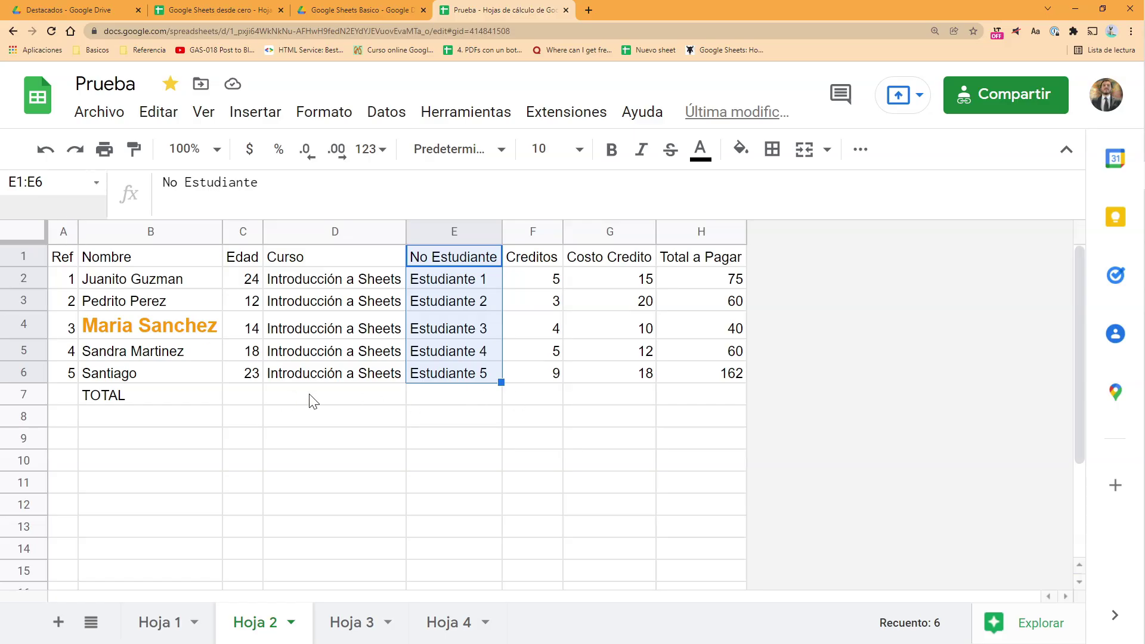
- Total the Creditos column in F7 by inserting the SUMA function over F2:F6, and check the resulting formula
{"action": "left_click", "coordinate": [543, 405]}
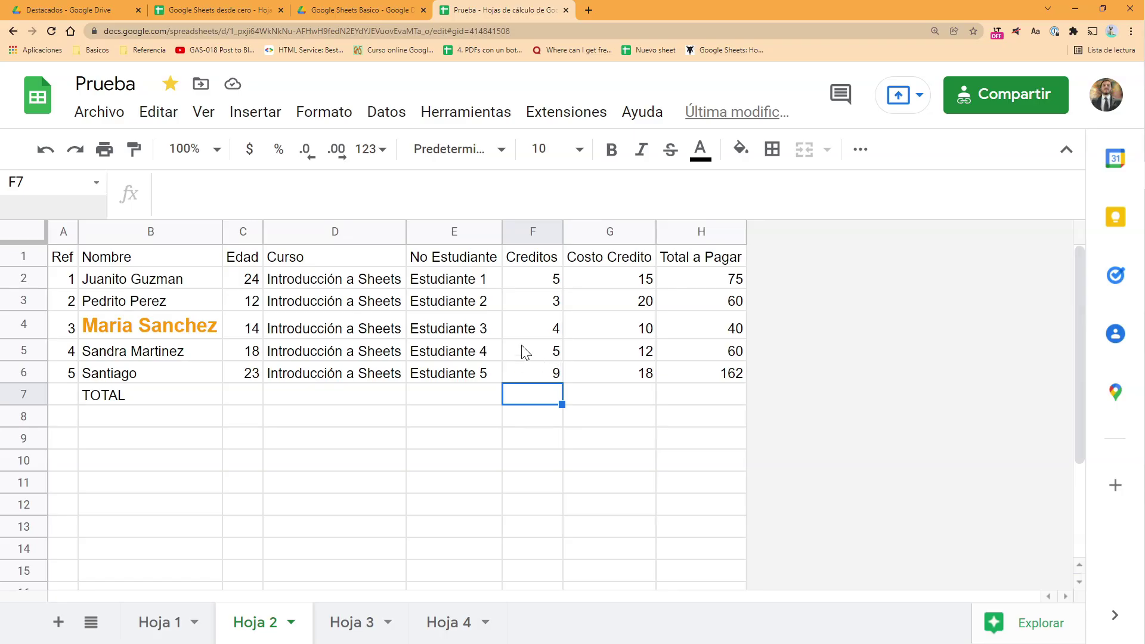
{"action": "left_click", "coordinate": [263, 116]}
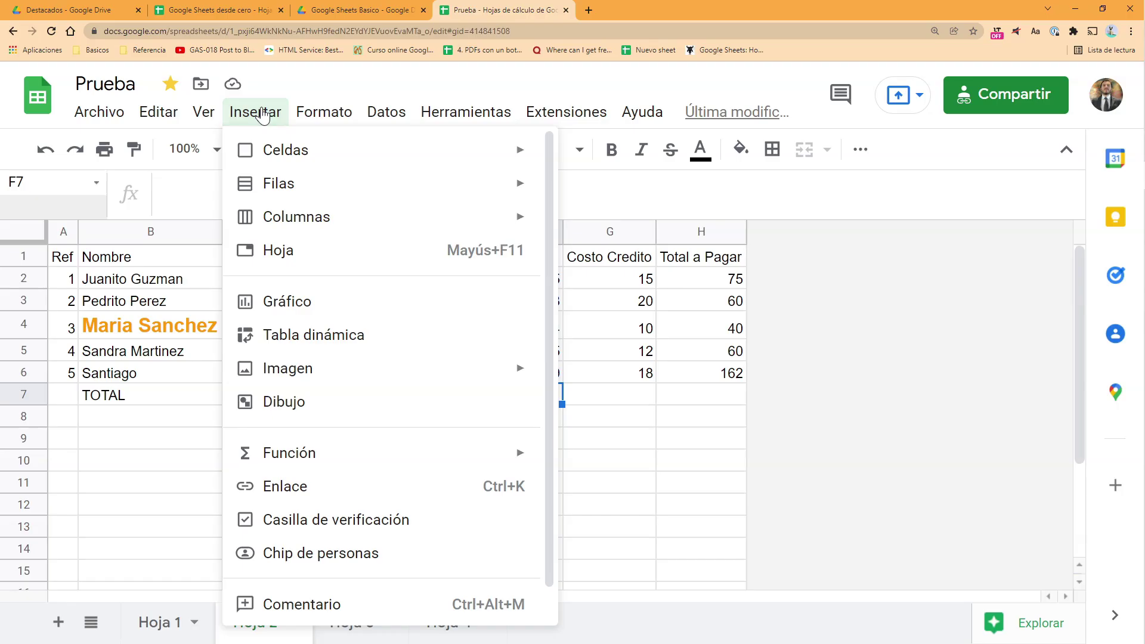
{"action": "mouse_move", "coordinate": [300, 454]}
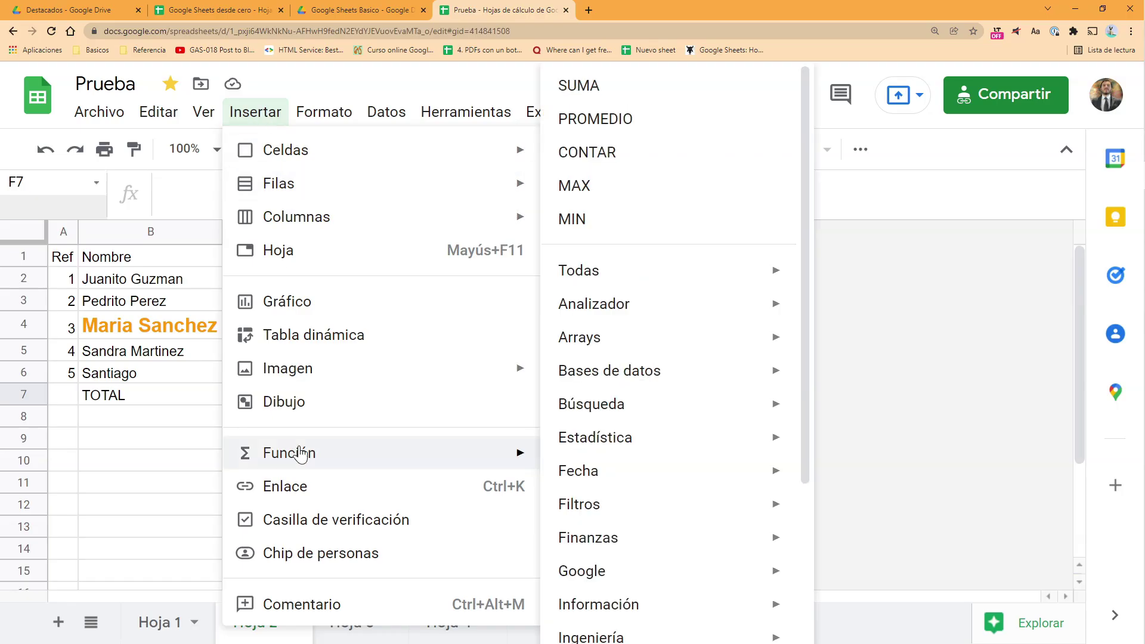
{"action": "left_click", "coordinate": [567, 90]}
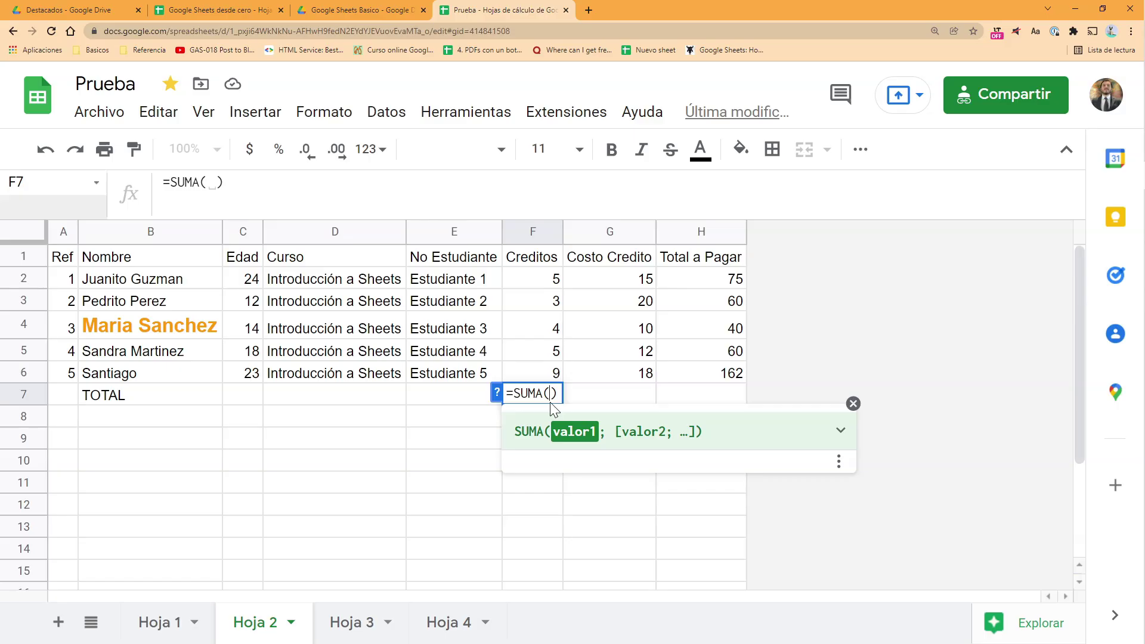
{"action": "left_click_drag", "start_coordinate": [533, 284], "coordinate": [533, 375]}
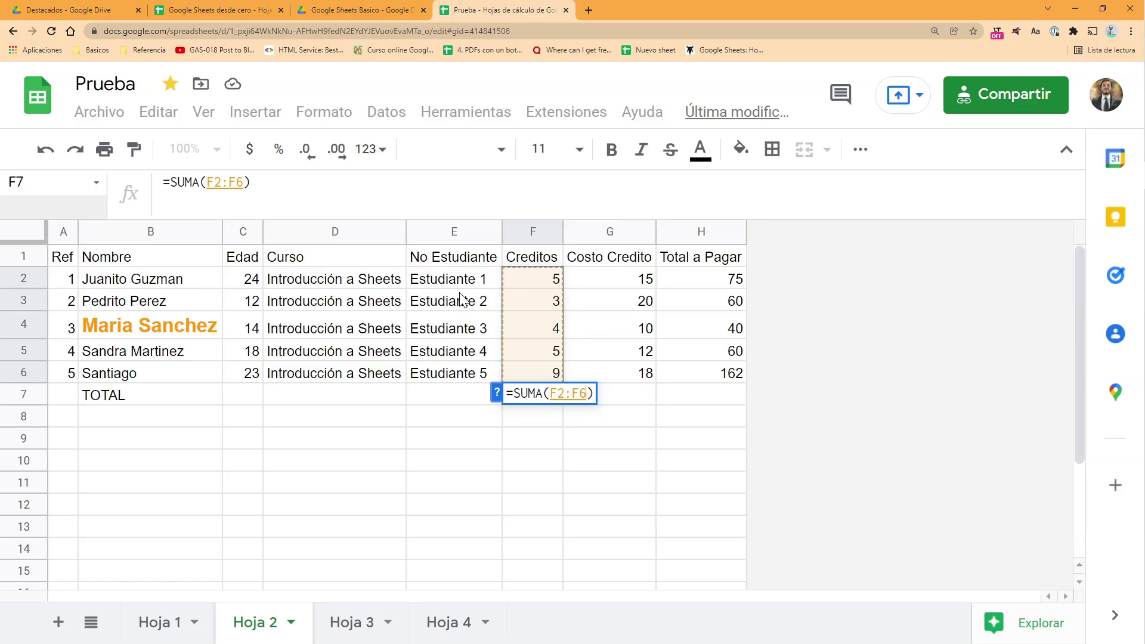
{"action": "key", "text": "Return"}
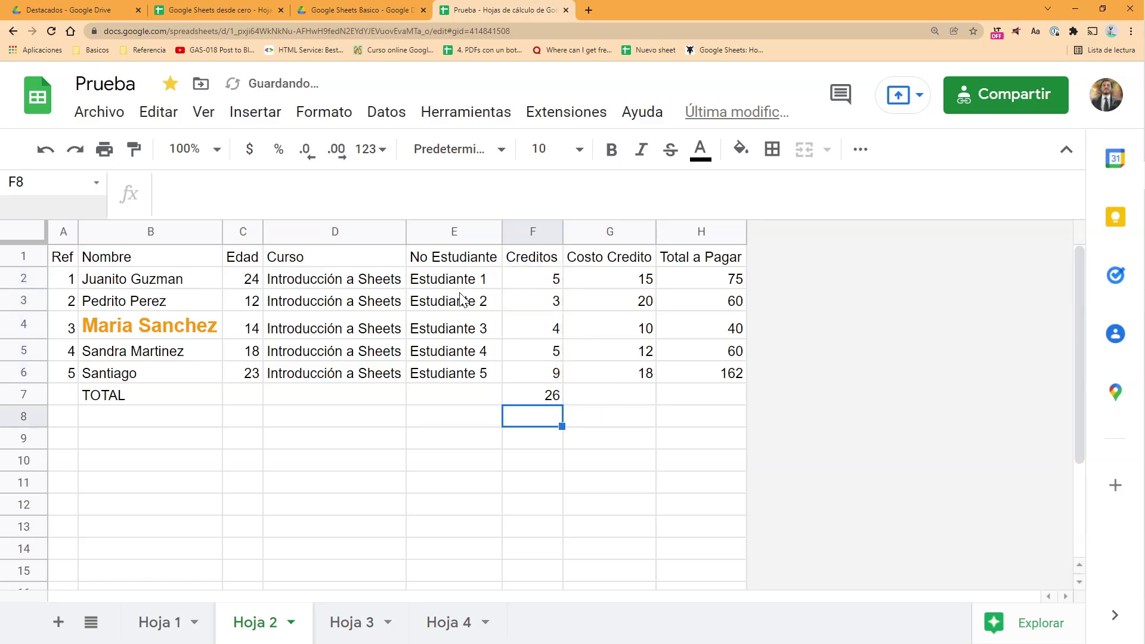
{"action": "left_click", "coordinate": [546, 398]}
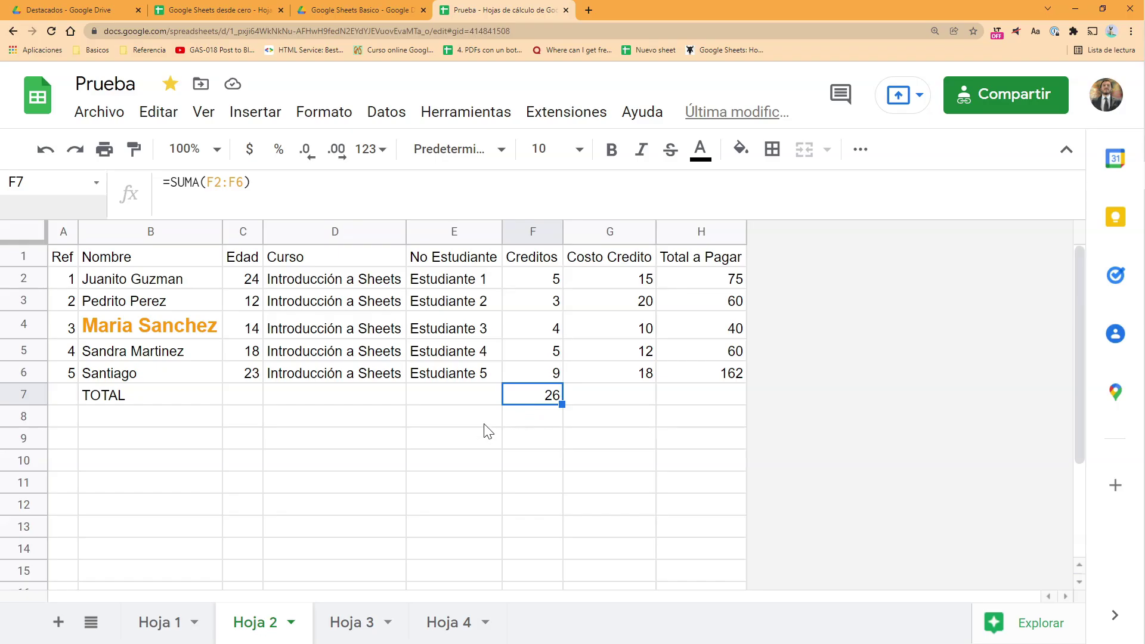
{"action": "left_click_drag", "start_coordinate": [723, 285], "coordinate": [733, 375]}
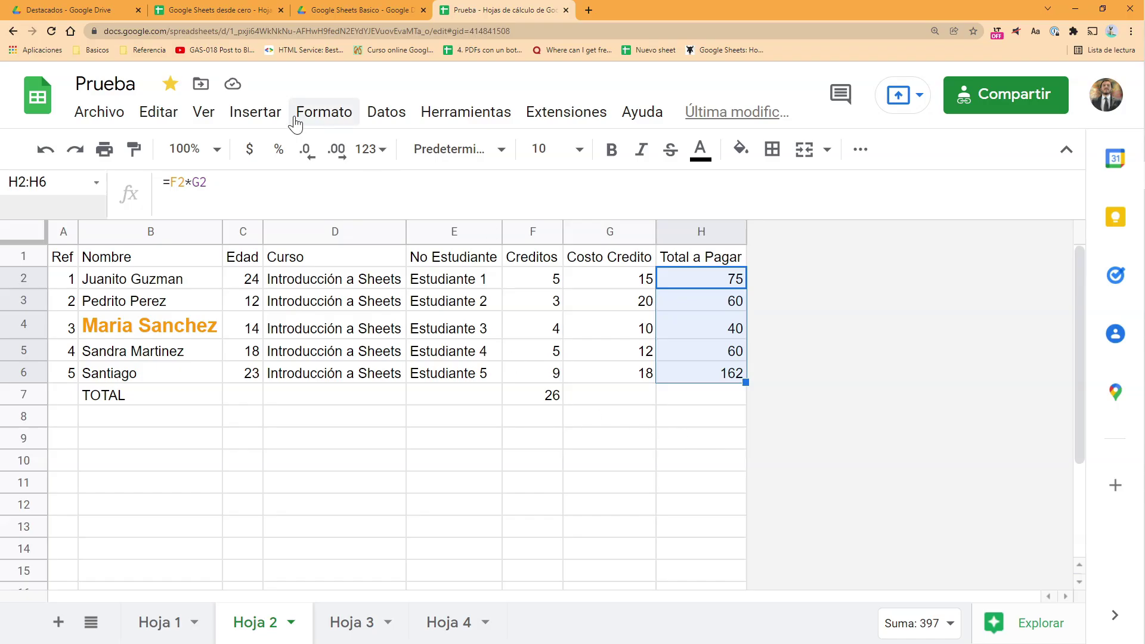
{"action": "left_click", "coordinate": [859, 152]}
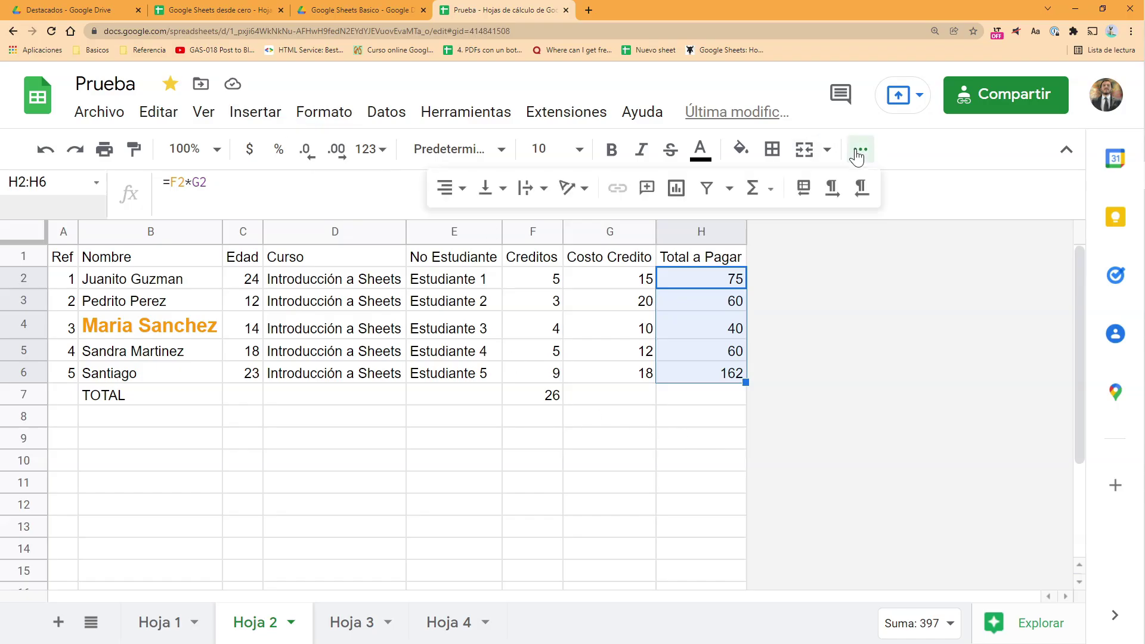
{"action": "left_click", "coordinate": [733, 328]}
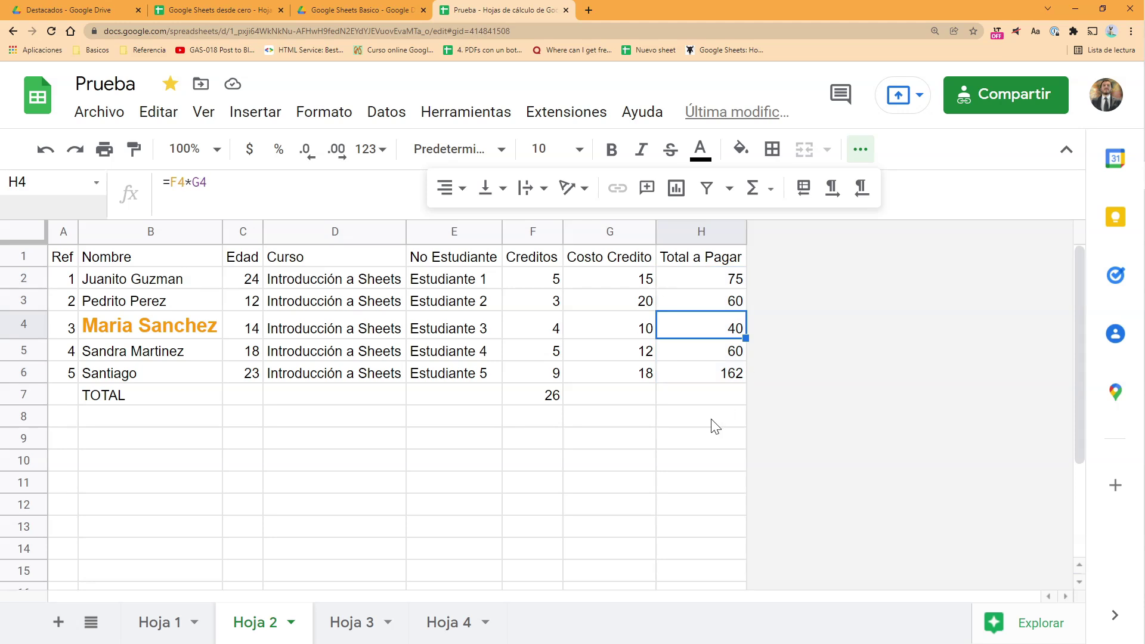
{"action": "left_click", "coordinate": [710, 402]}
{"action": "type", "text": "=SUMA"}
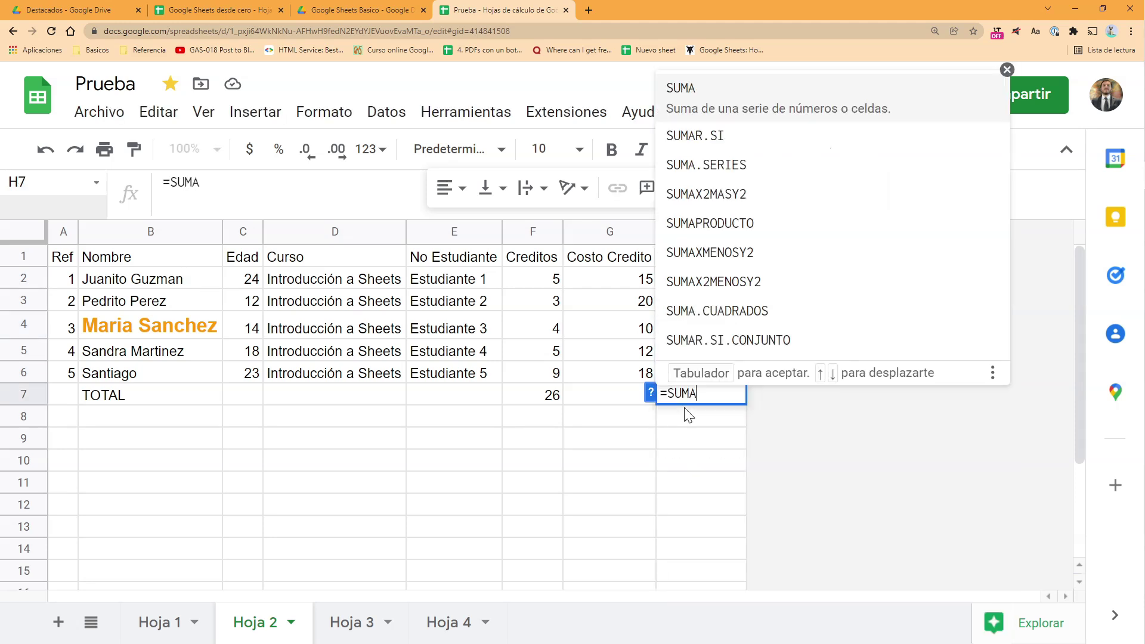
{"action": "key", "text": "Tab"}
{"action": "key", "text": "Escape"}
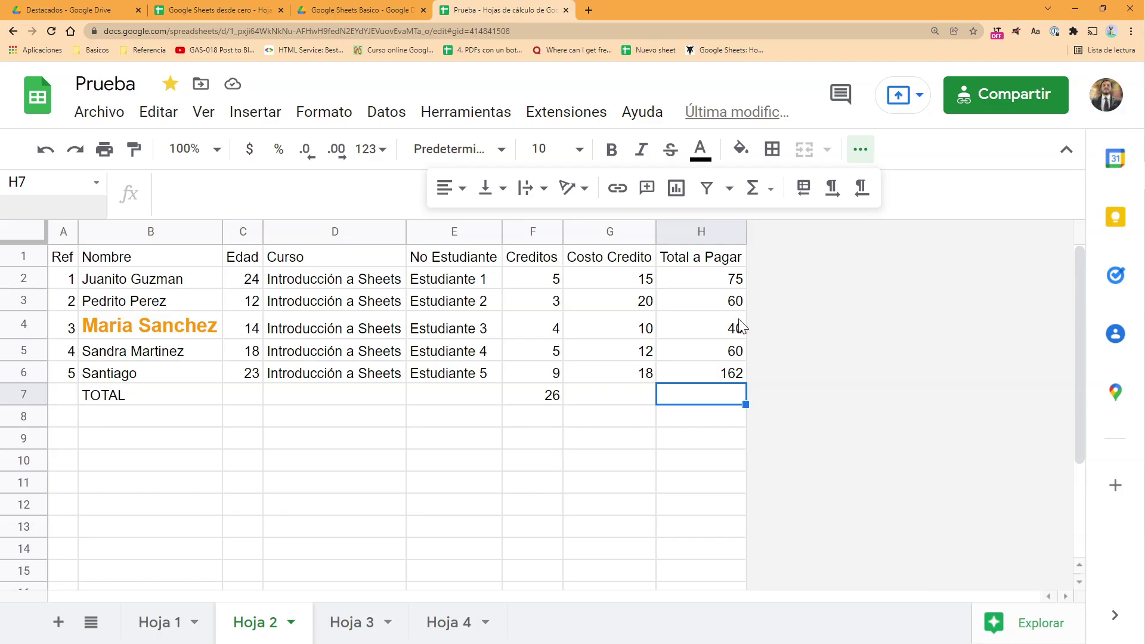
- Place the Explorar SUMA result for the Total a Pagar values H2:H6 into cell H7, and close Explorar
{"action": "left_click_drag", "start_coordinate": [718, 281], "coordinate": [734, 373]}
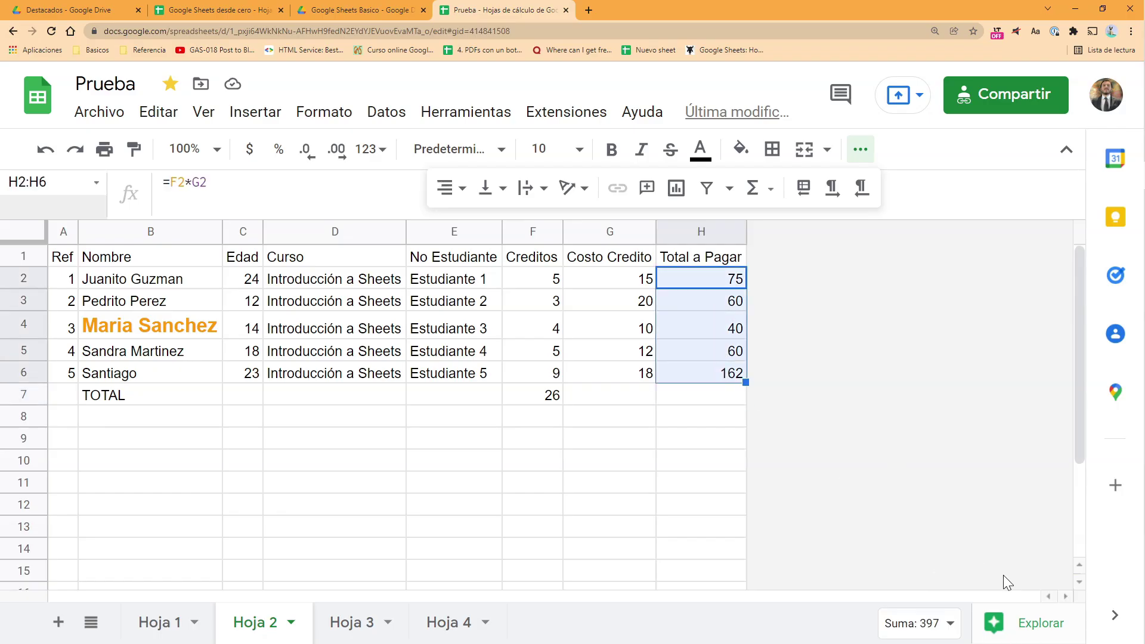
{"action": "left_click", "coordinate": [1042, 625]}
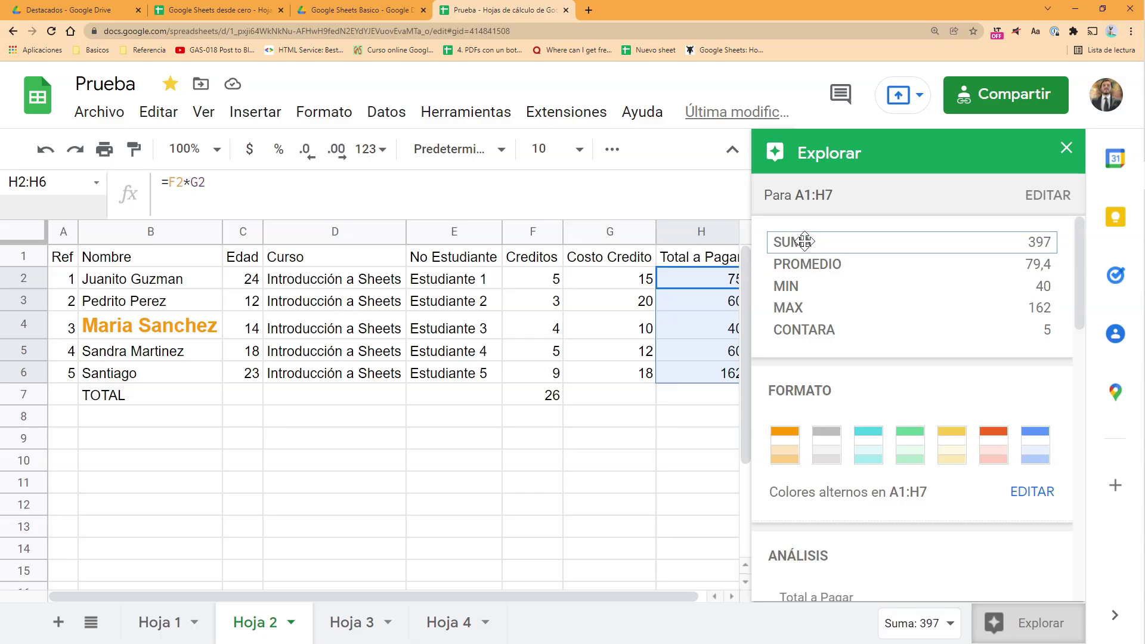
{"action": "left_click_drag", "start_coordinate": [804, 241], "coordinate": [692, 403]}
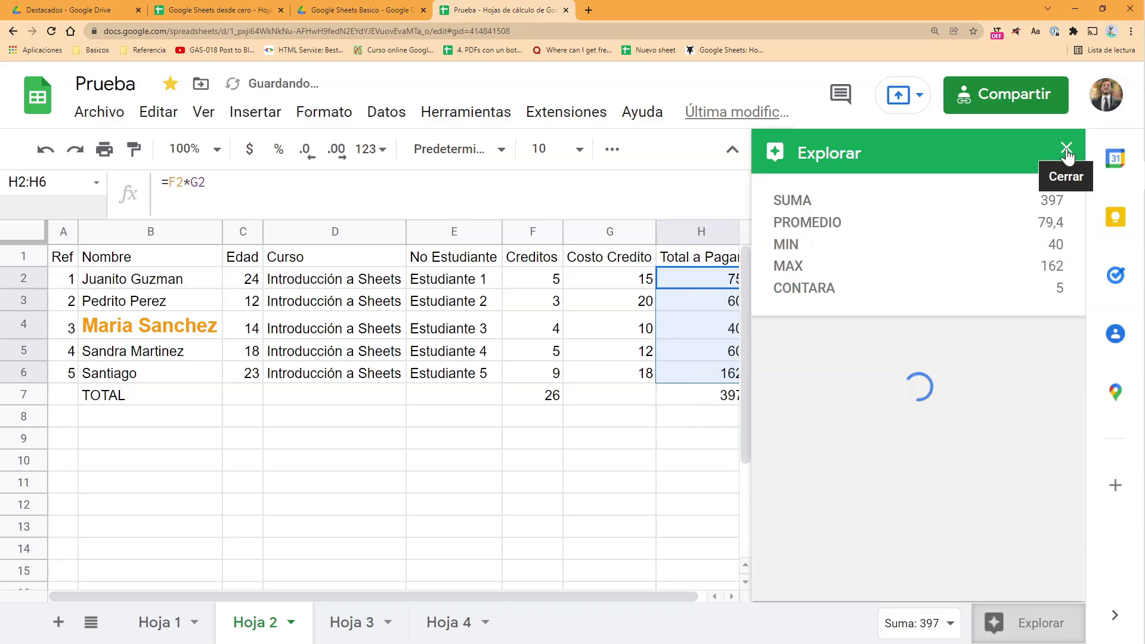
{"action": "left_click", "coordinate": [1066, 148]}
{"action": "left_click", "coordinate": [719, 417]}
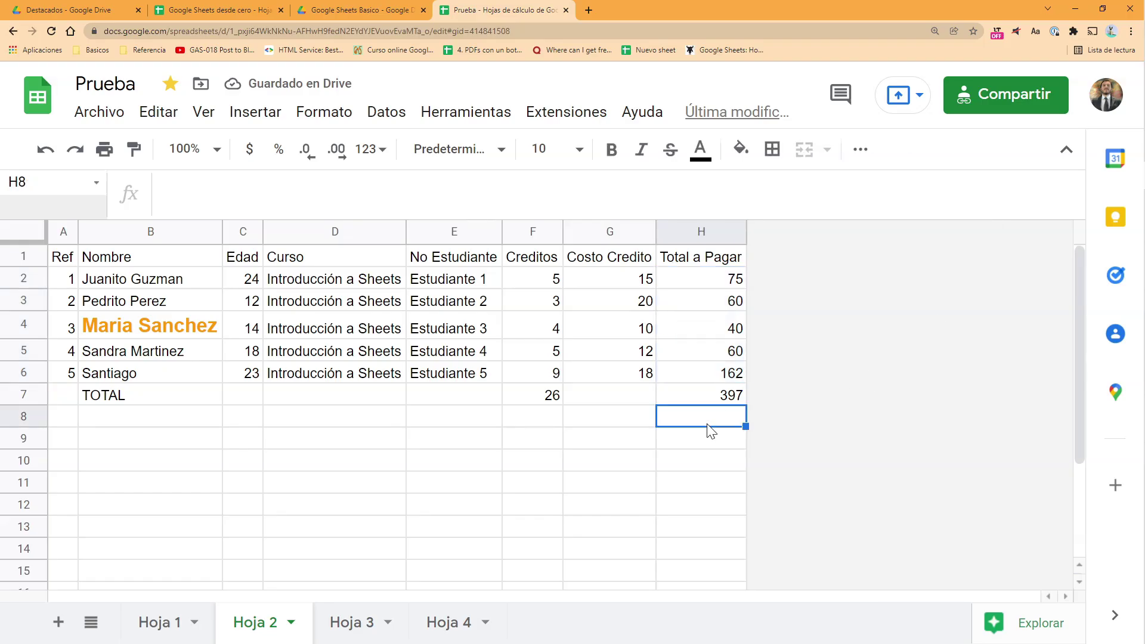
- Average the Costo Credito column in G7 by inserting the PROMEDIO function with the range G2:G6
{"action": "left_click_drag", "start_coordinate": [629, 280], "coordinate": [631, 371]}
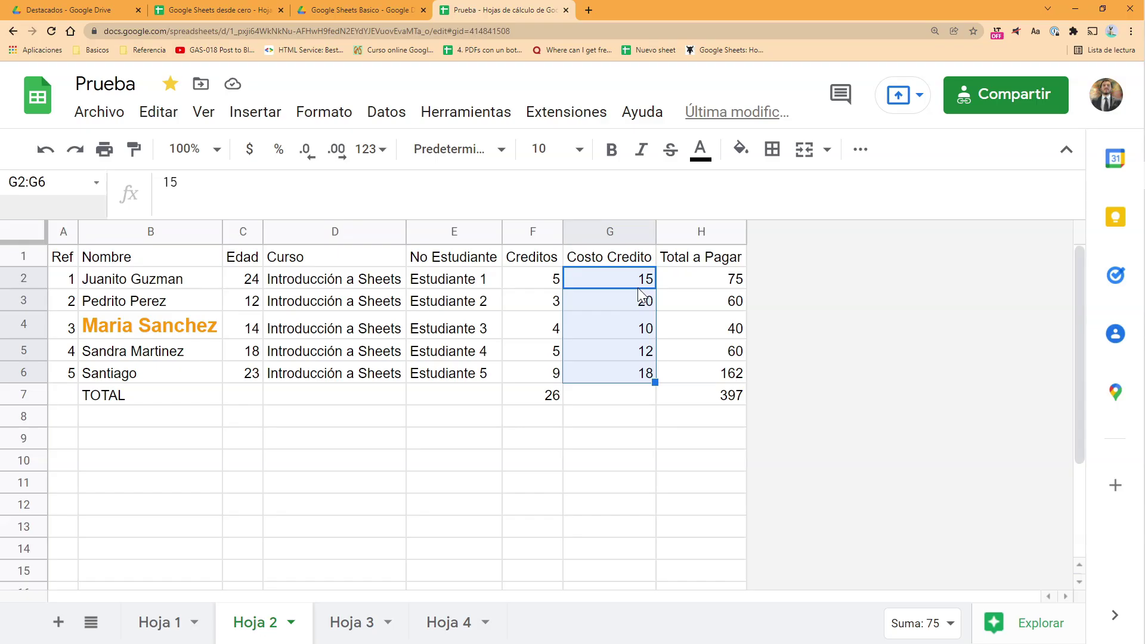
{"action": "left_click", "coordinate": [638, 401]}
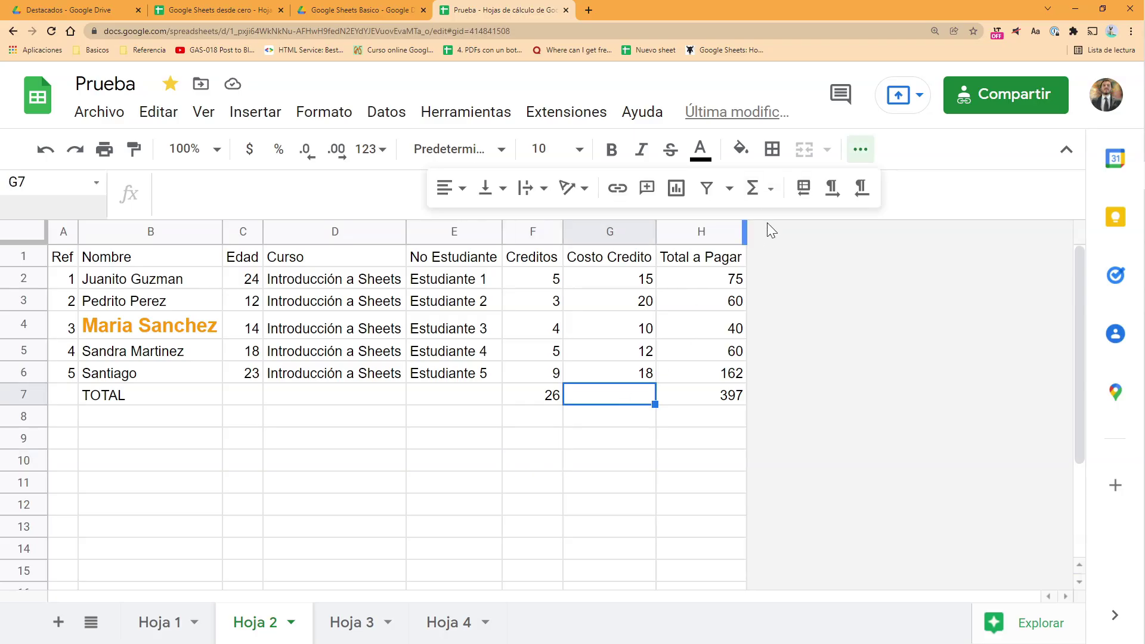
{"action": "left_click", "coordinate": [753, 189]}
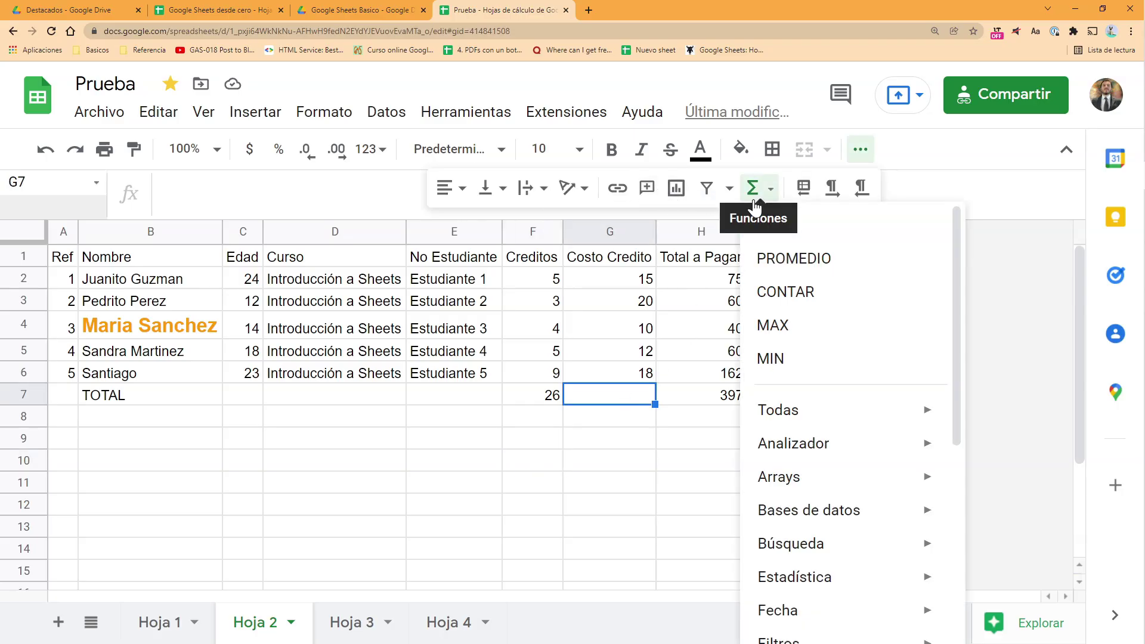
{"action": "left_click", "coordinate": [800, 261]}
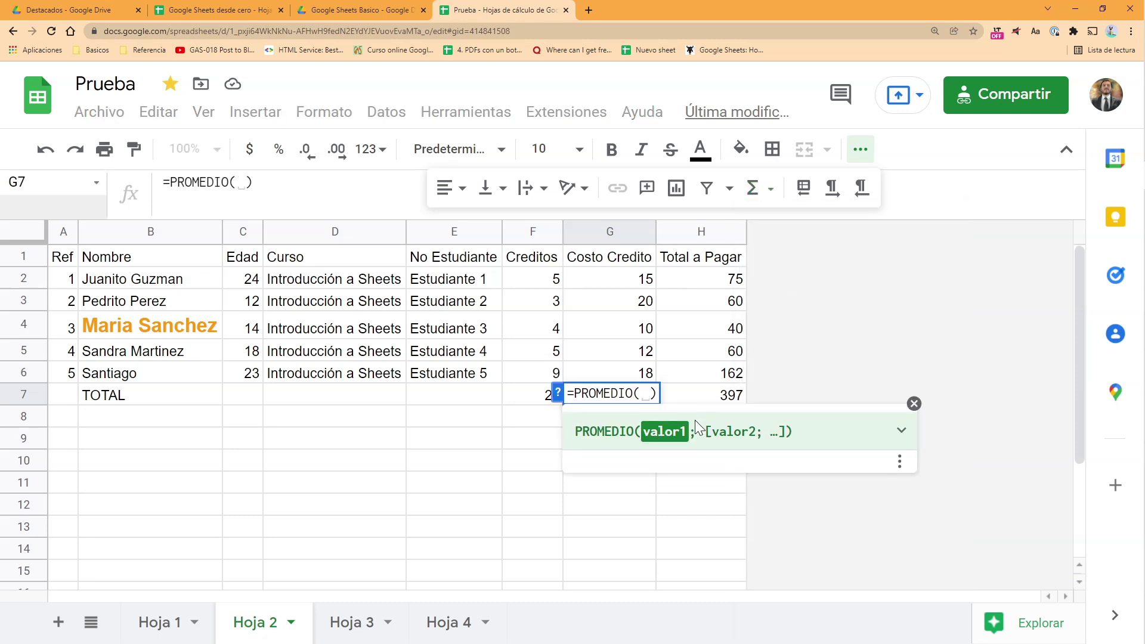
{"action": "left_click", "coordinate": [638, 279]}
{"action": "key", "text": "BackSpace"}
{"action": "key", "text": "BackSpace"}
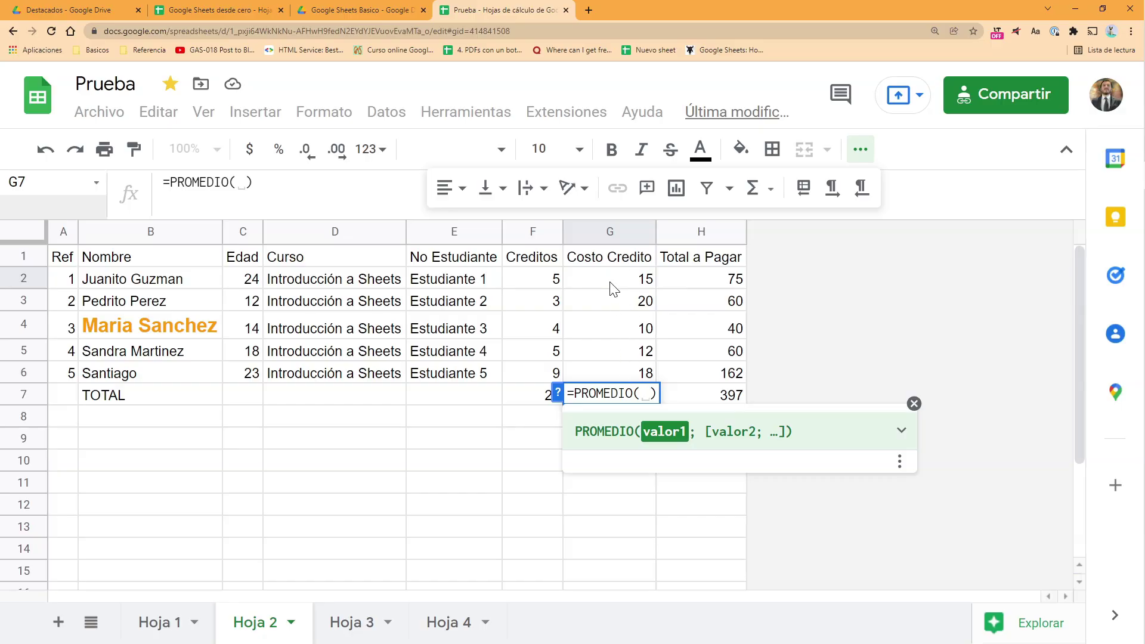
{"action": "type", "text": "G"}
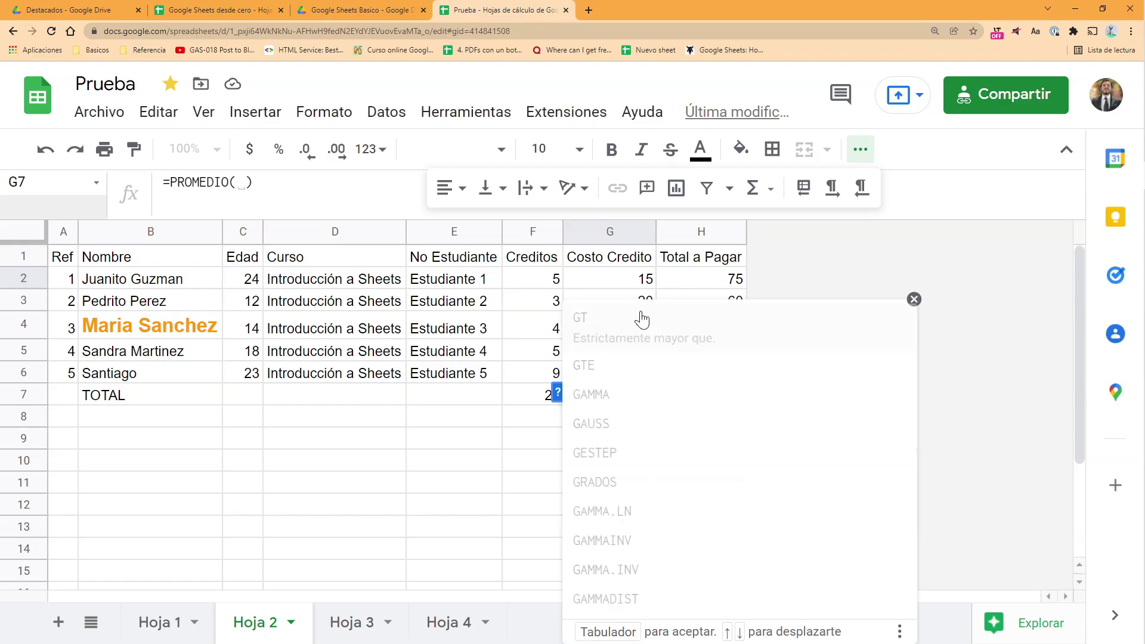
{"action": "type", "text": "2:"}
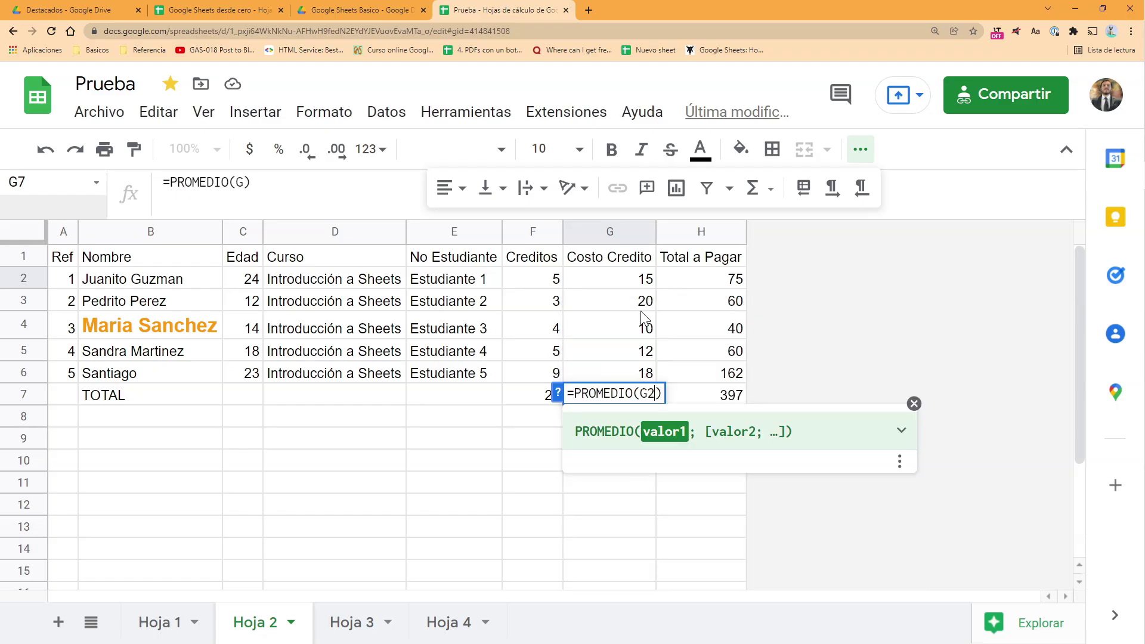
{"action": "type", "text": "G6"}
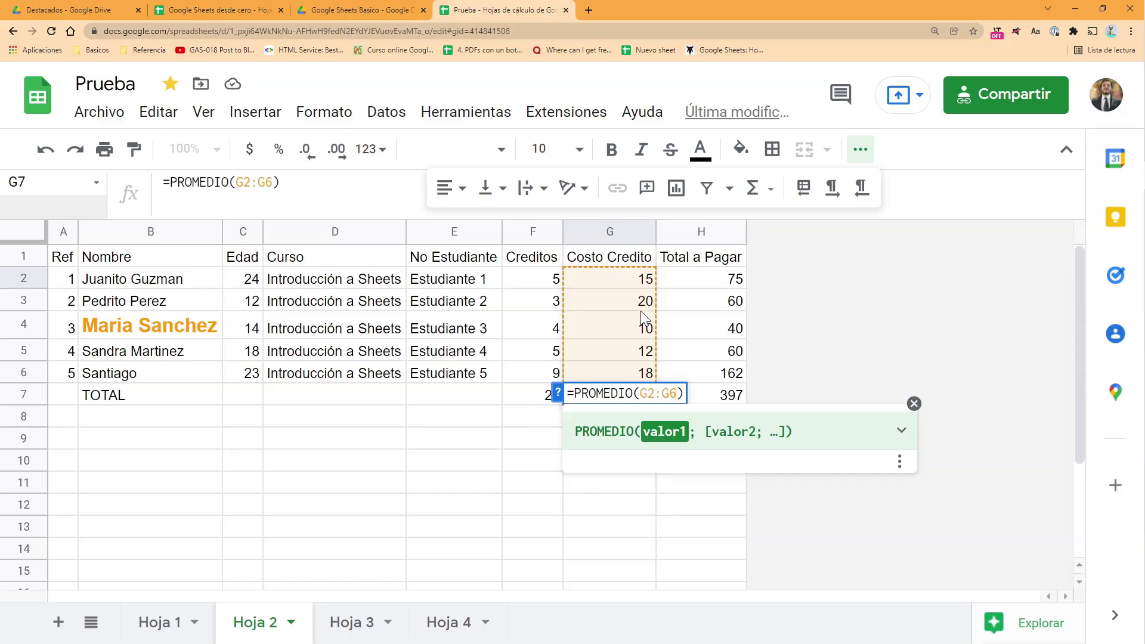
{"action": "key", "text": "Return"}
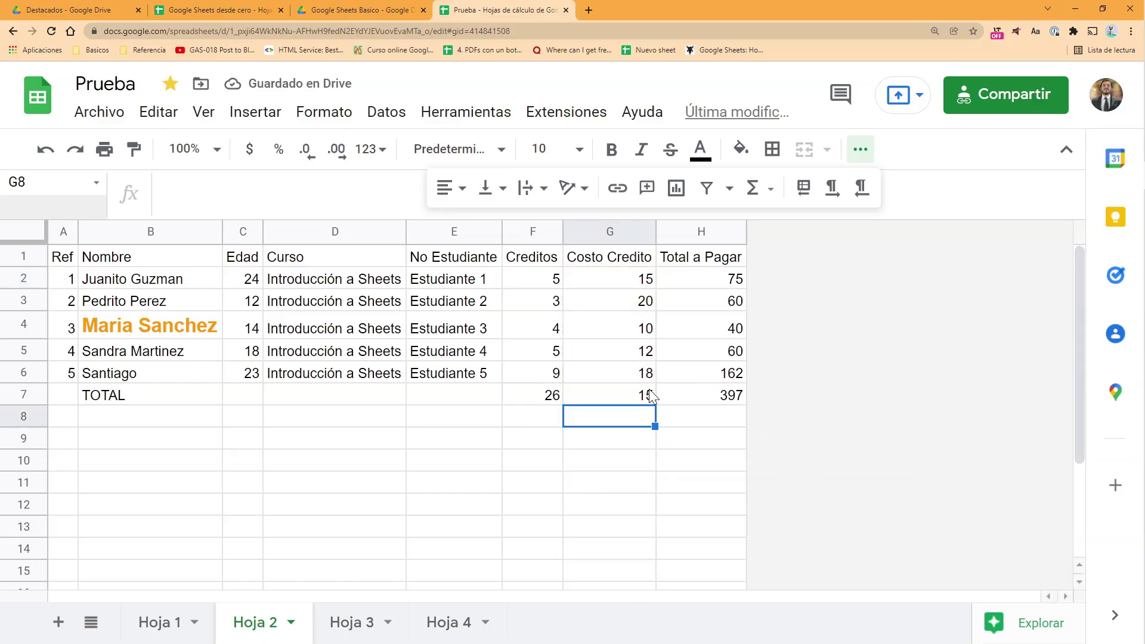